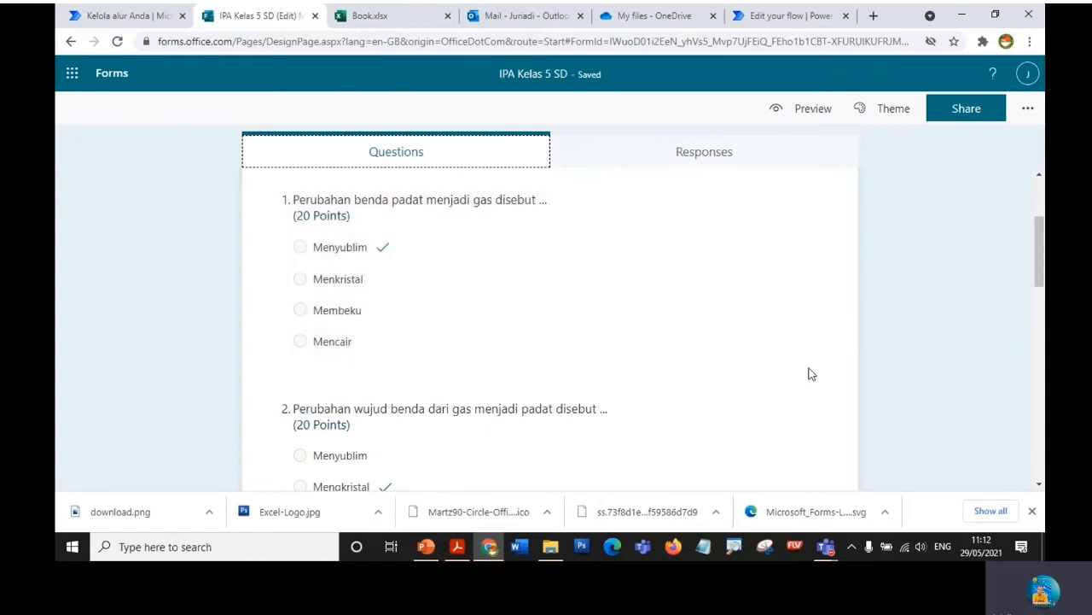
- Review the five questions and their marked correct answers in the IPA Kelas 5 SD quiz
drag(1040, 263, 1042, 341)
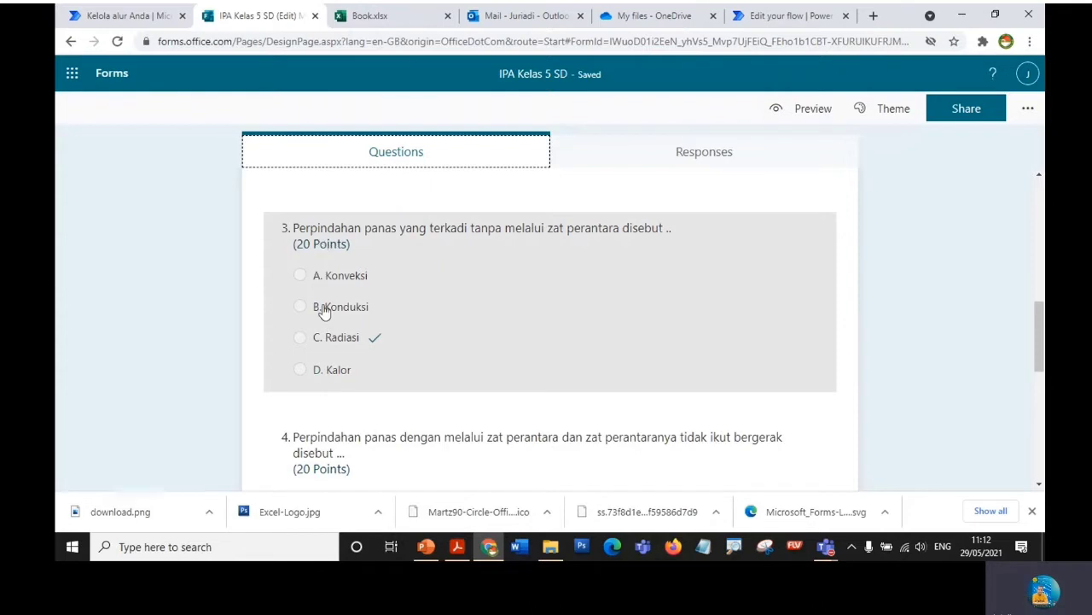
drag(1041, 351, 1036, 430)
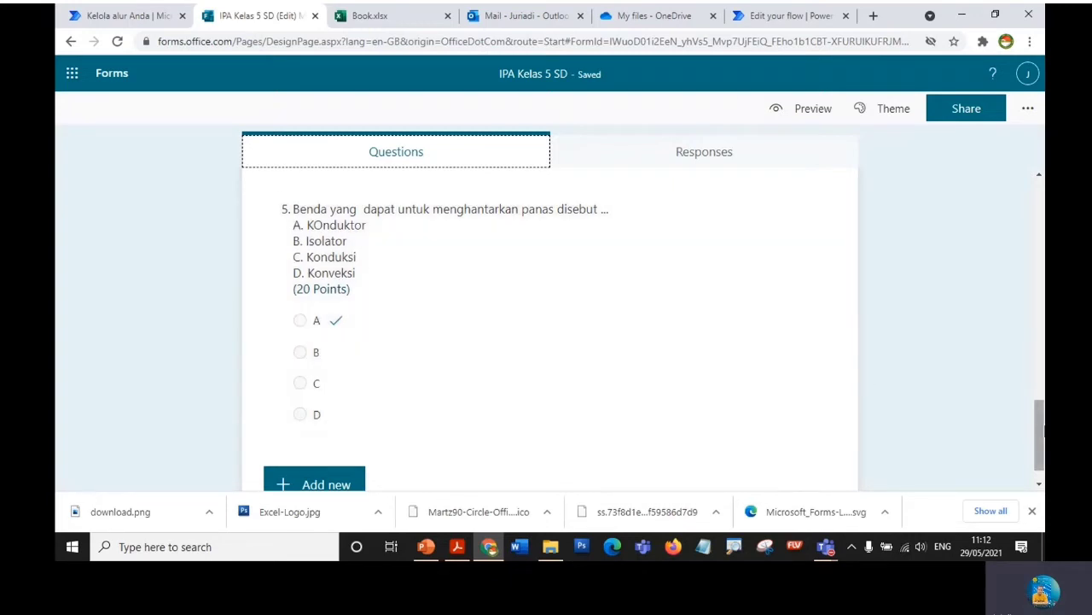
drag(1042, 435, 1042, 214)
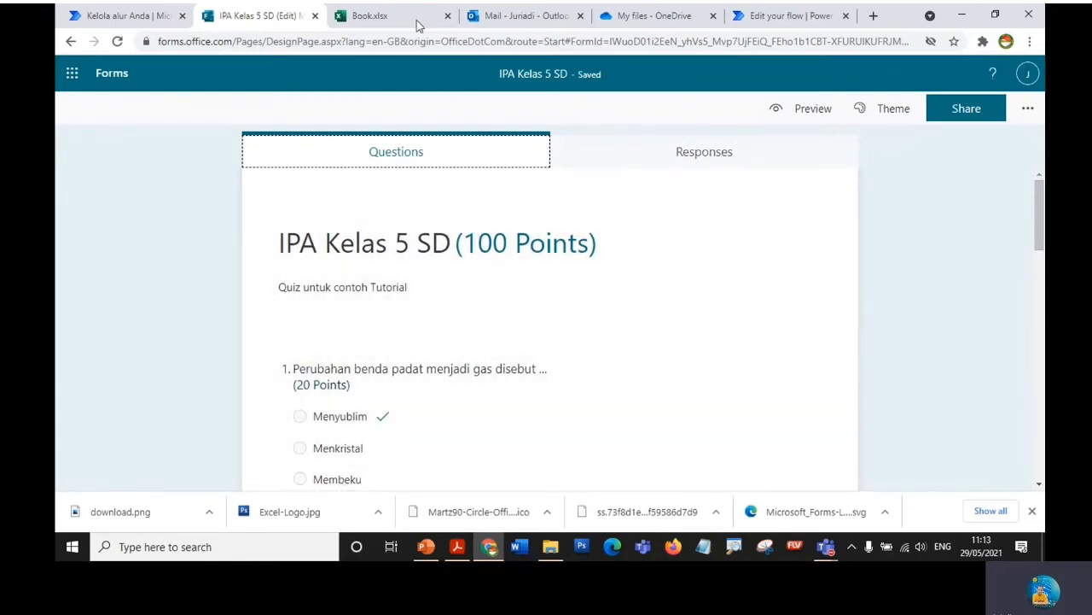
- Switch to the Book.xlsx workbook in Excel and examine its column headings and the Kunci Jawaban answer key
click(365, 17)
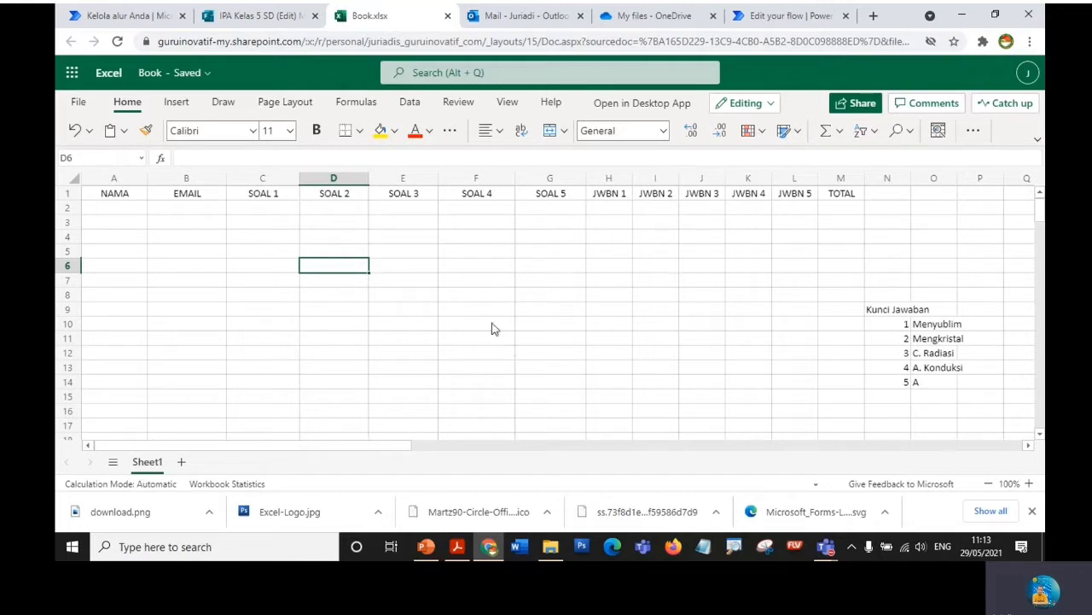
click(108, 200)
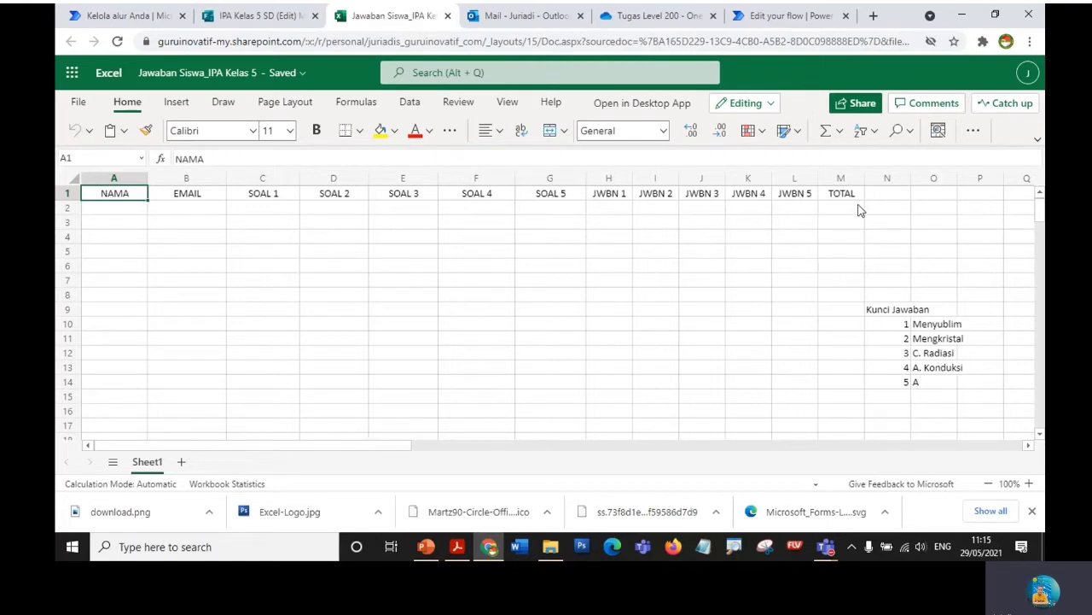
click(611, 210)
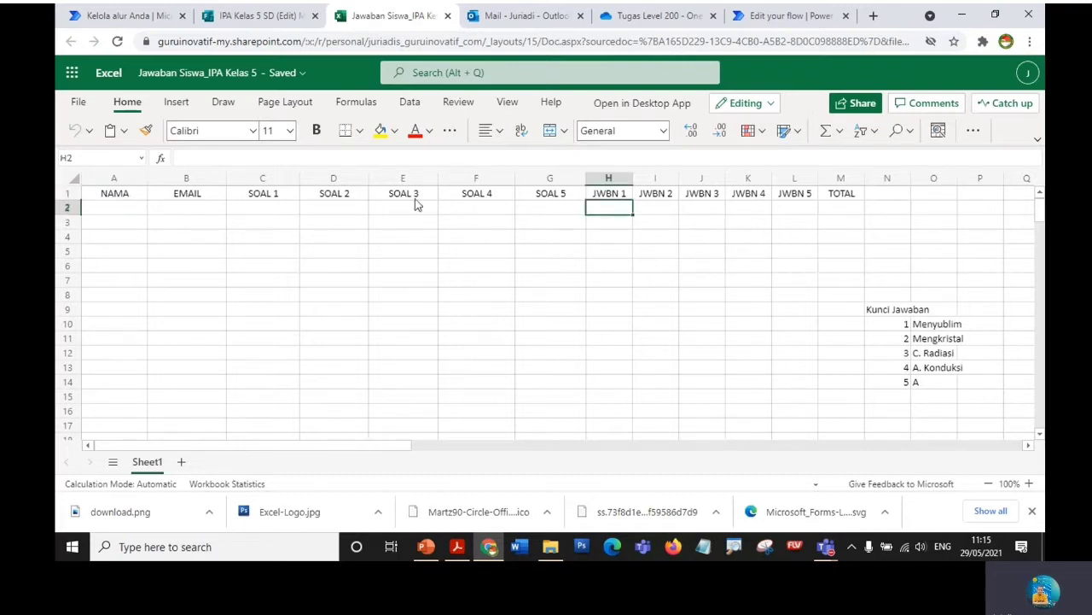
- Convert the heading range A1:M1 into a table that has headers
drag(112, 194, 841, 195)
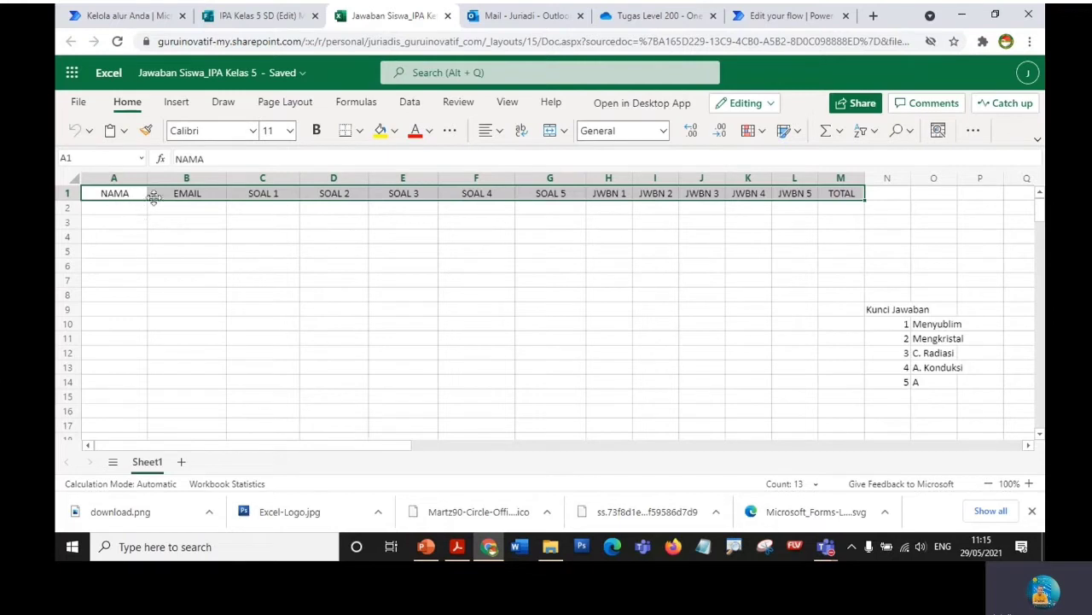
click(176, 102)
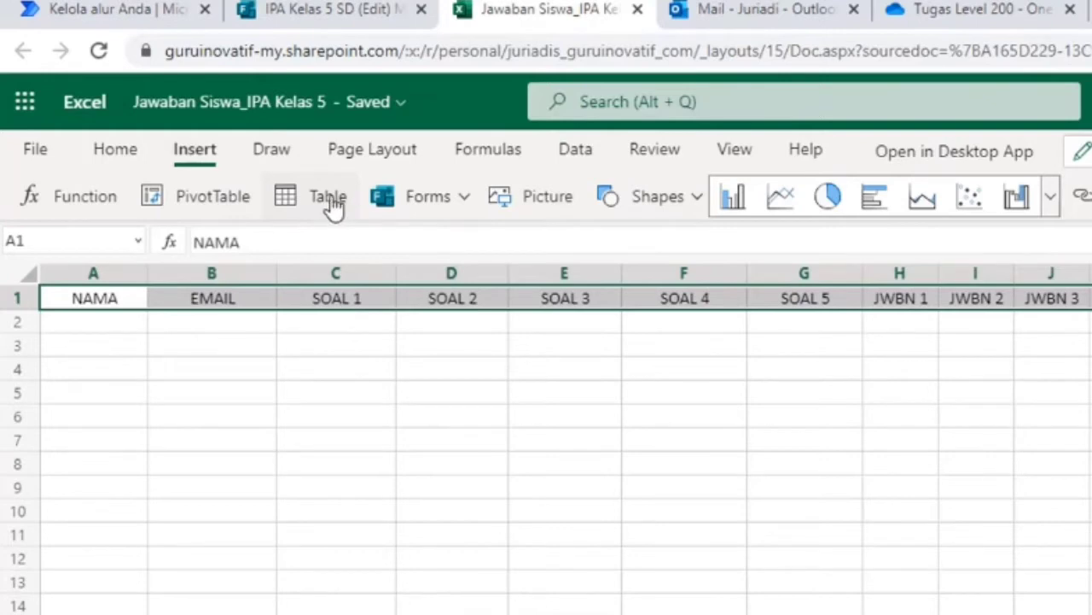
click(329, 201)
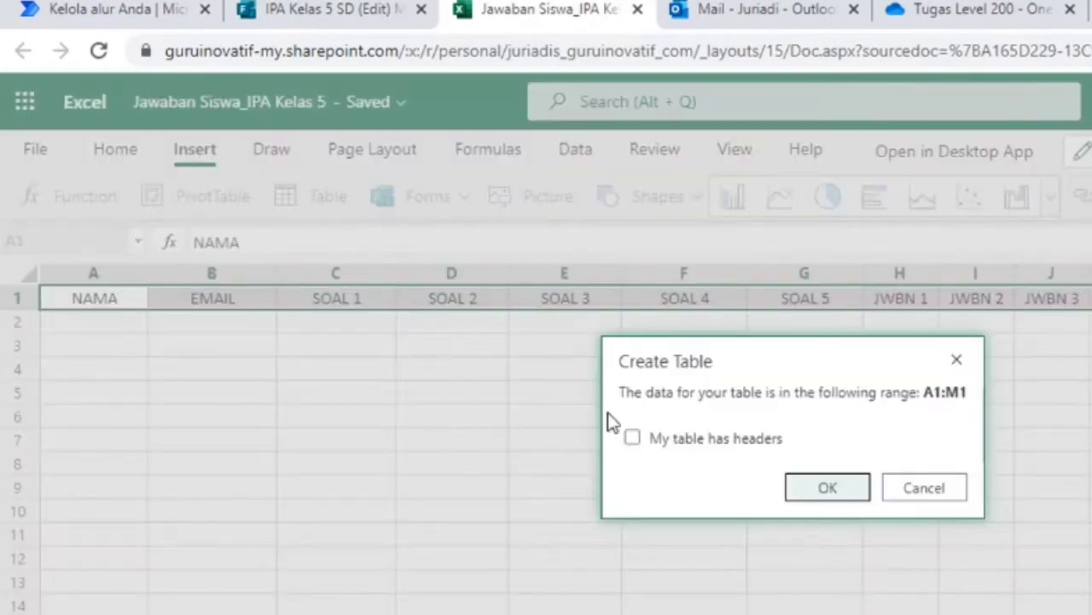
click(633, 440)
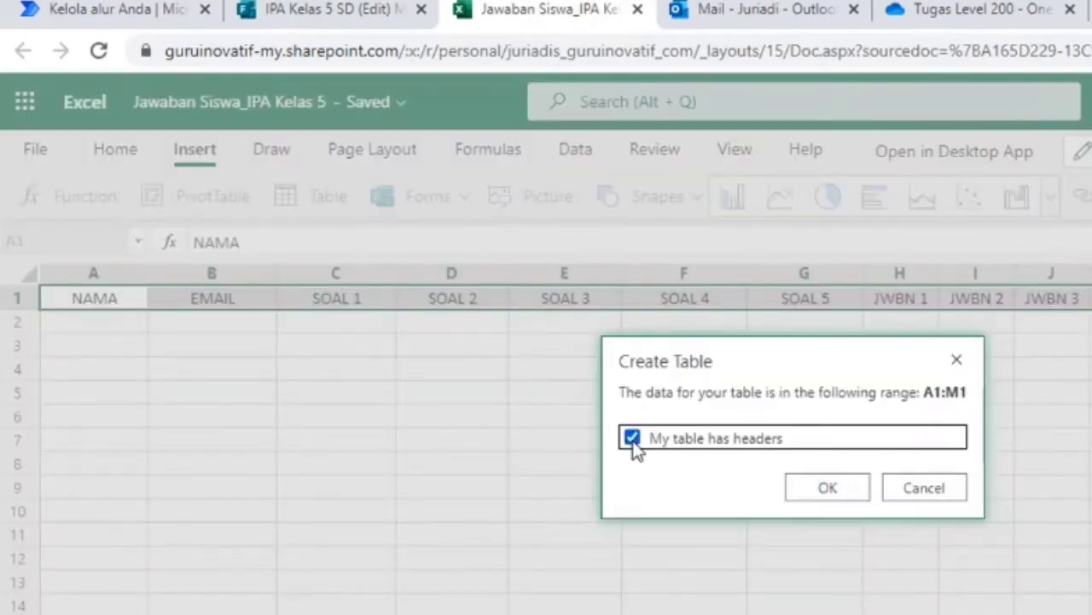
click(833, 490)
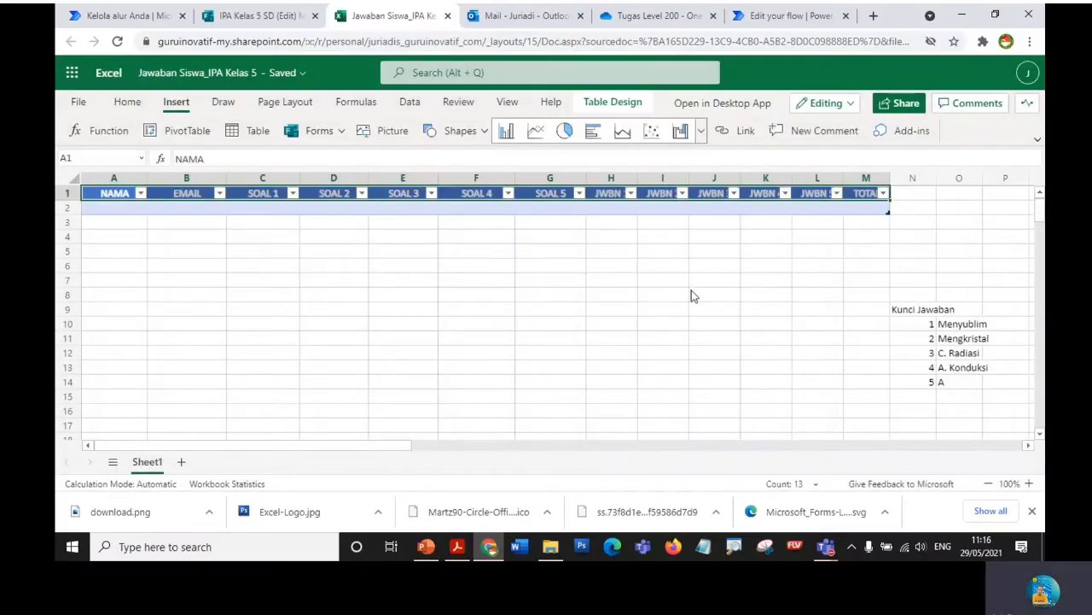
click(628, 298)
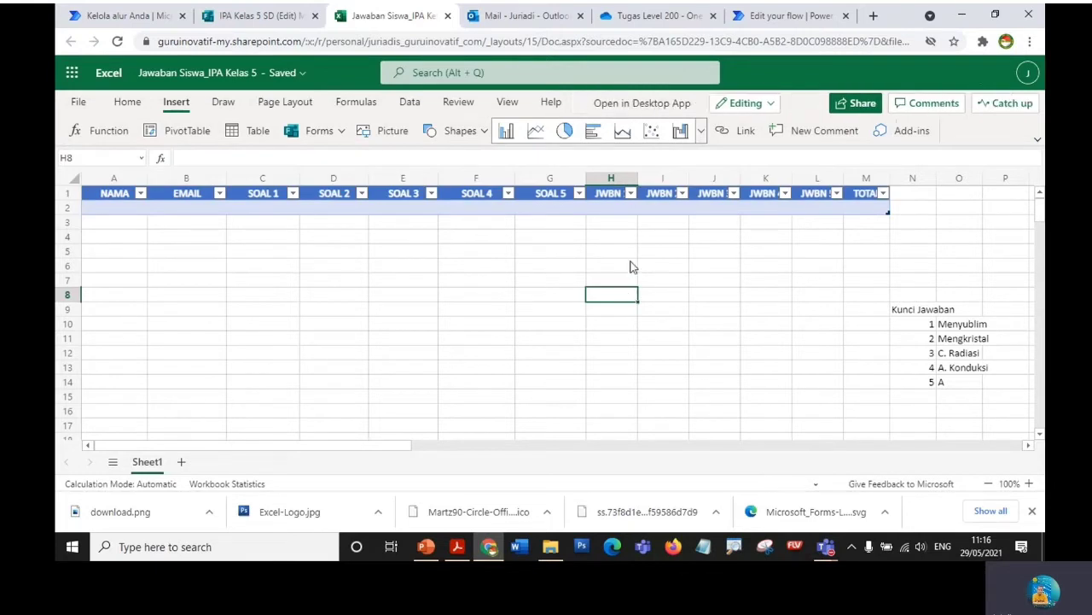
- Enter the formula =IF(C2="Menyublim",20,0) in cell H2 to score the first answer
click(609, 212)
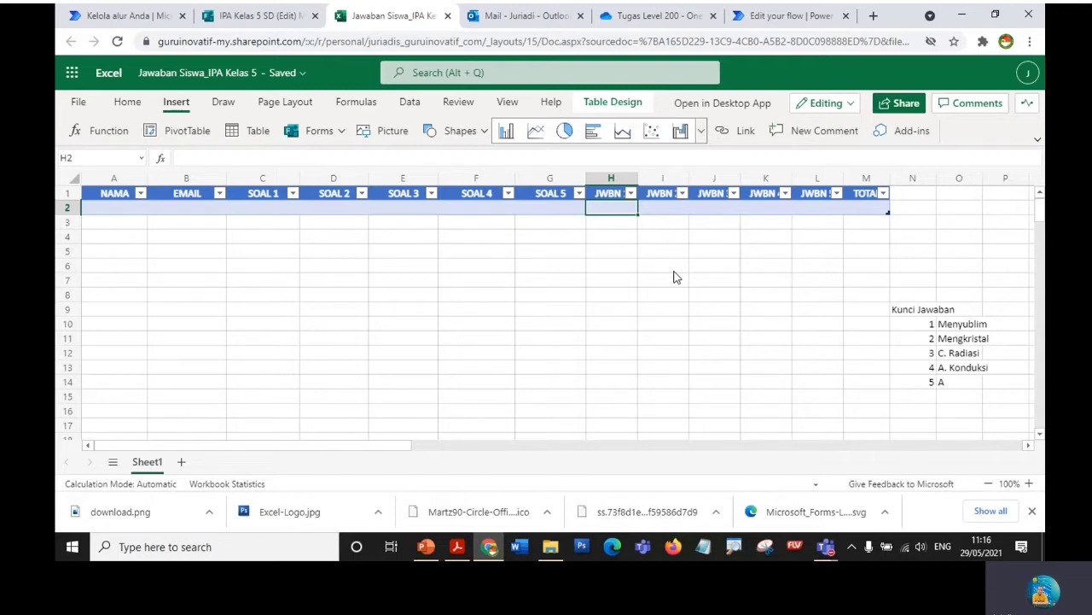
text(=)
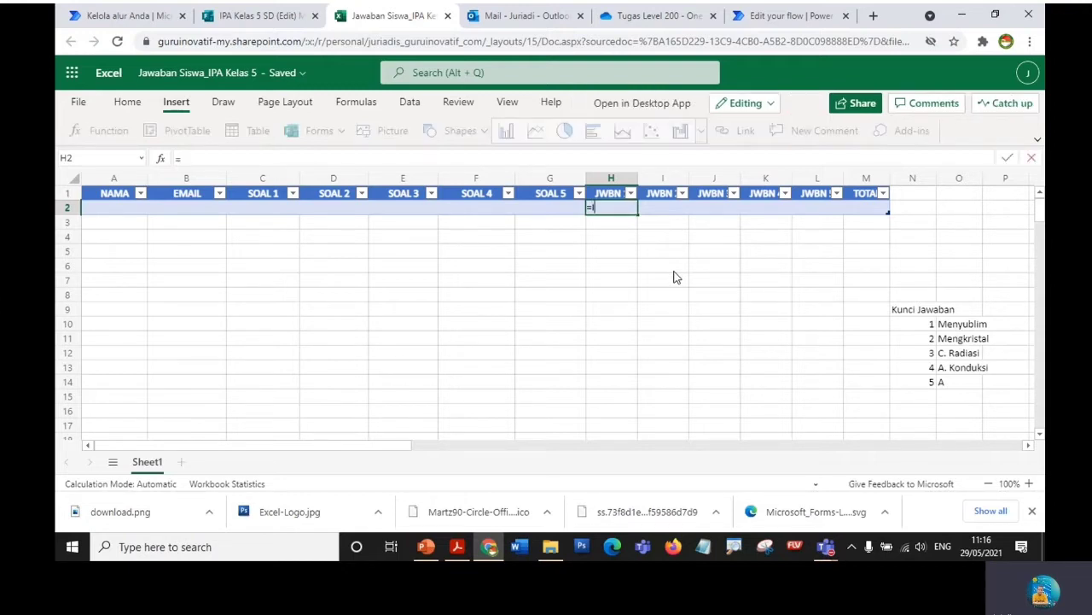
text(IF()
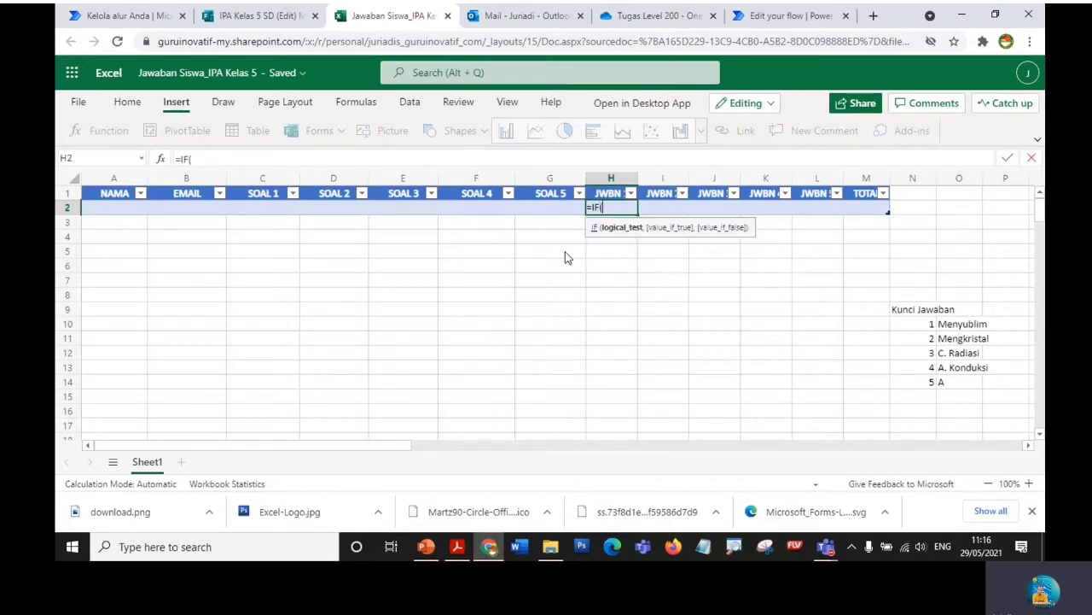
click(256, 207)
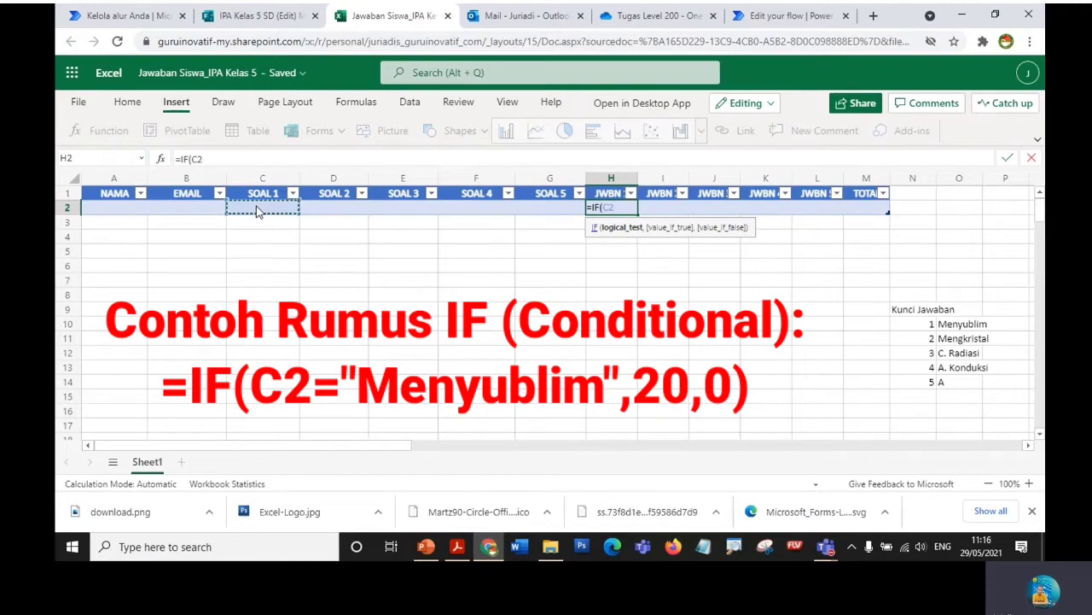
text(=)
text("M)
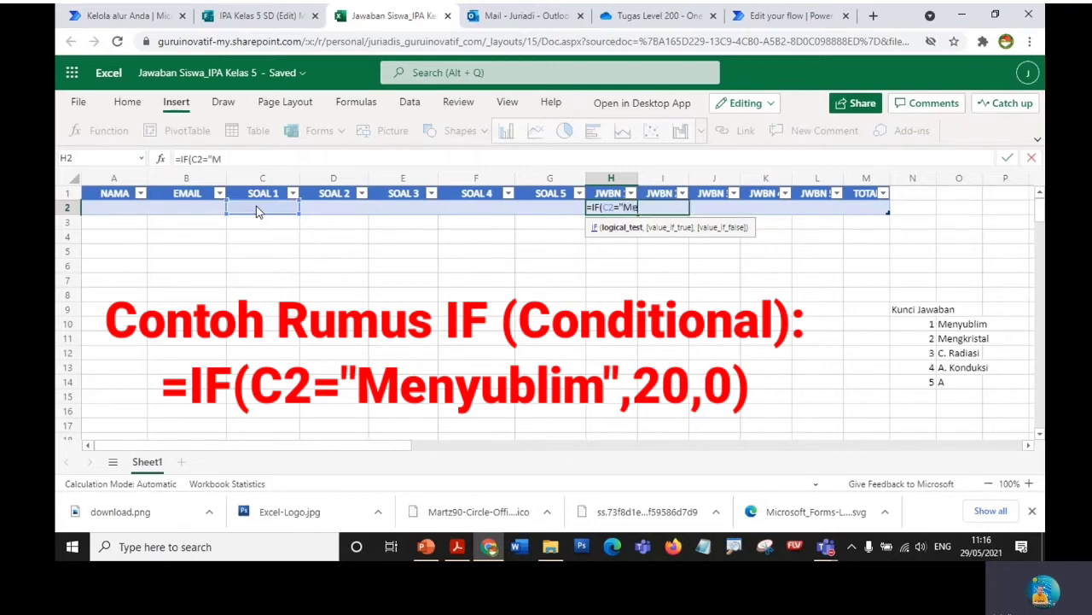
text(enyublim",)
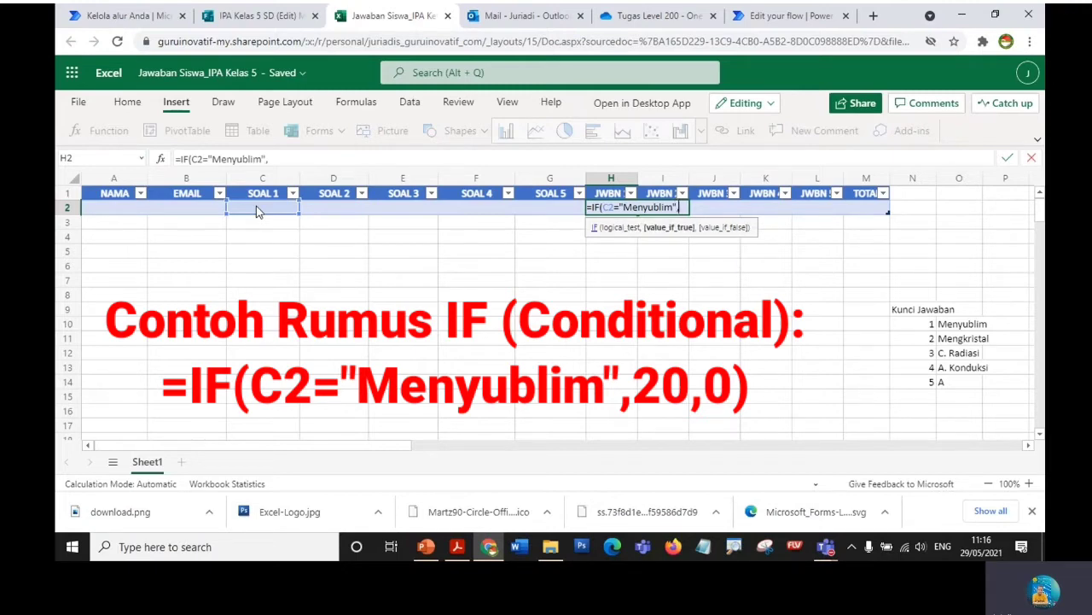
text(20,)
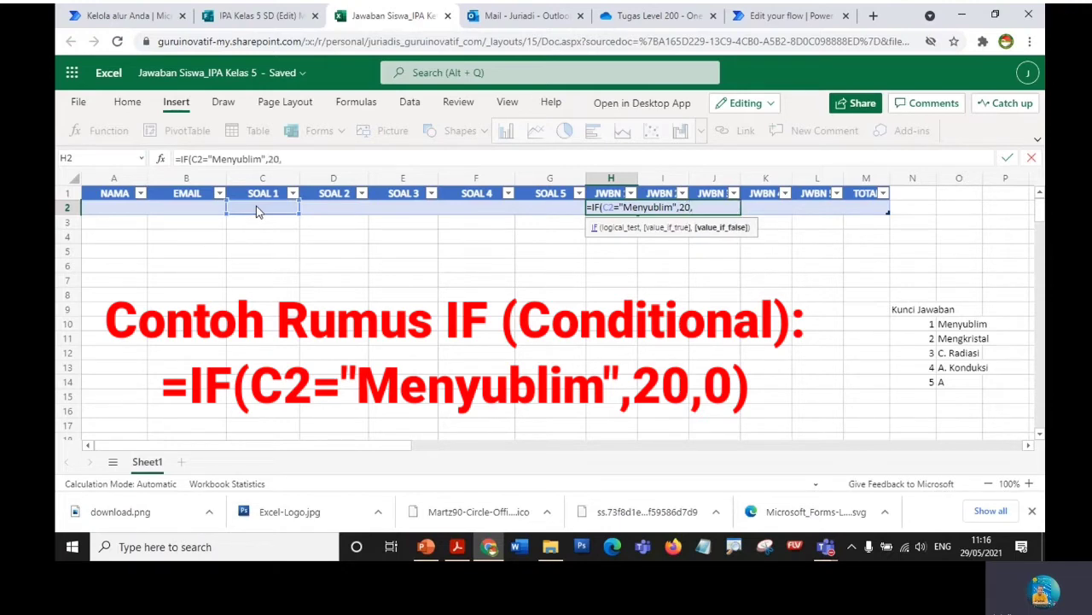
text(0))
key(Return)
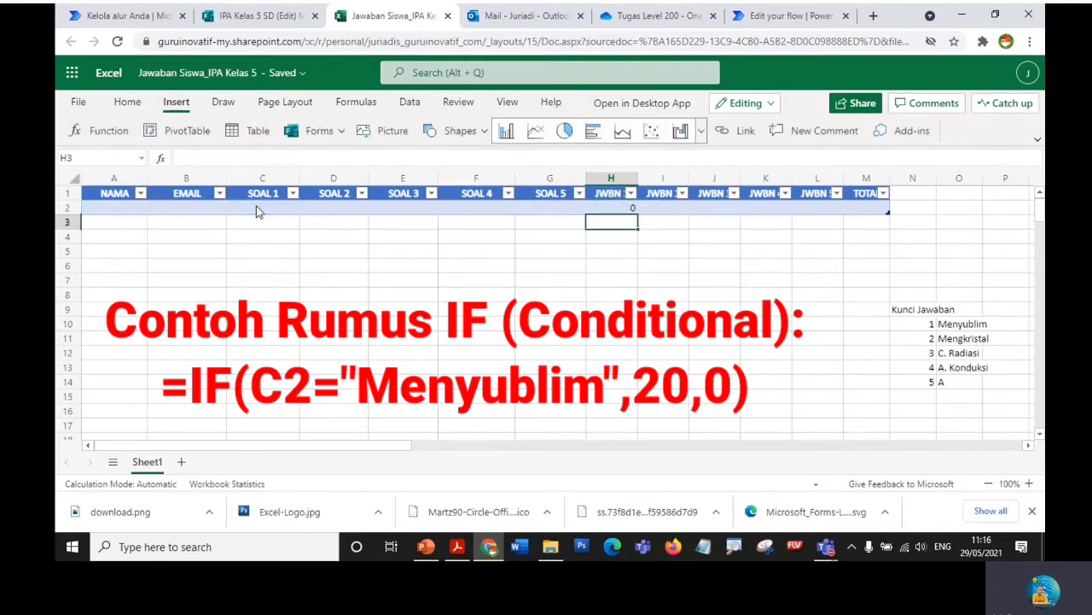
- Enter the formula =IF(D2="Mengkristal",20,0) in cell I2 to score the second answer
key(Up)
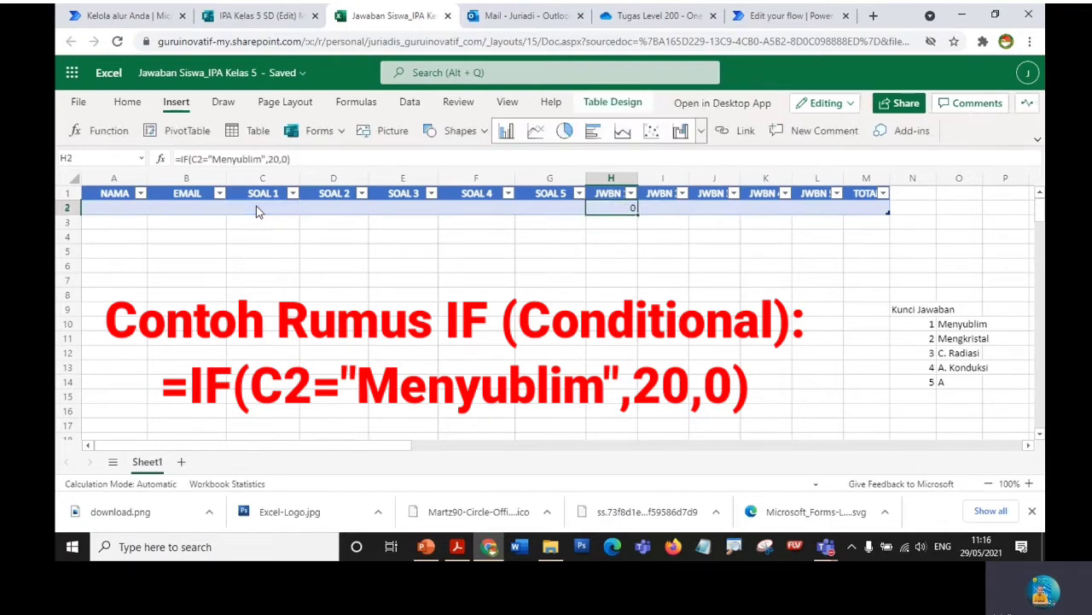
key(Right)
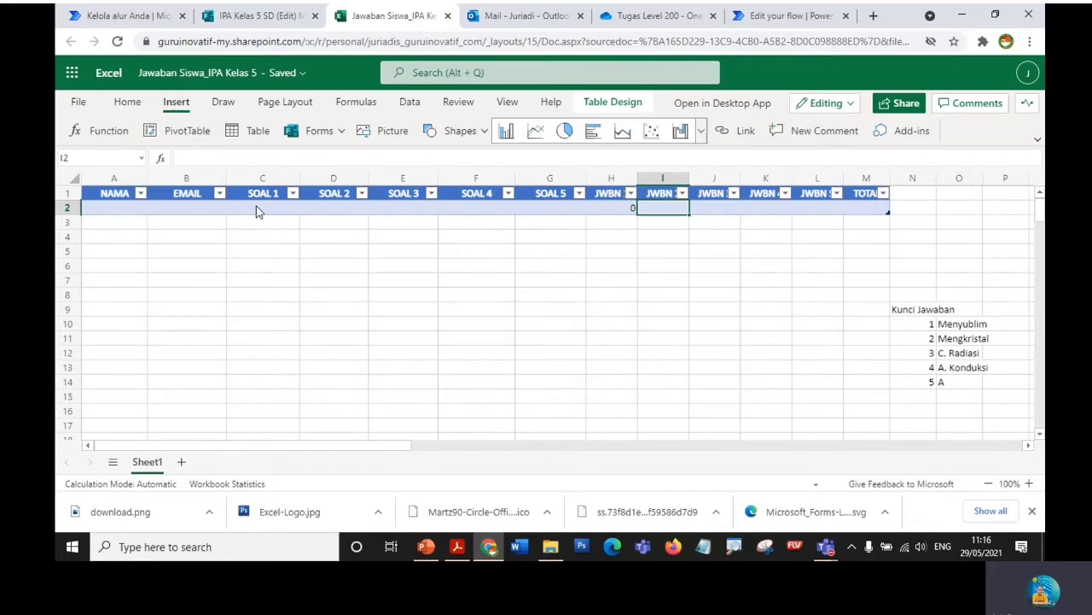
text(=IF)
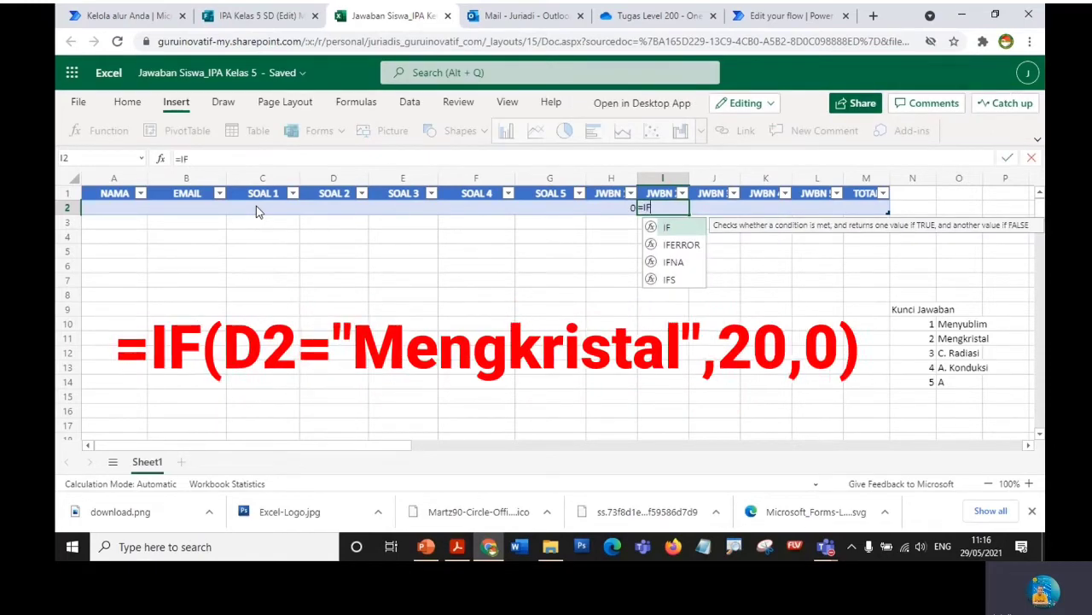
text(()
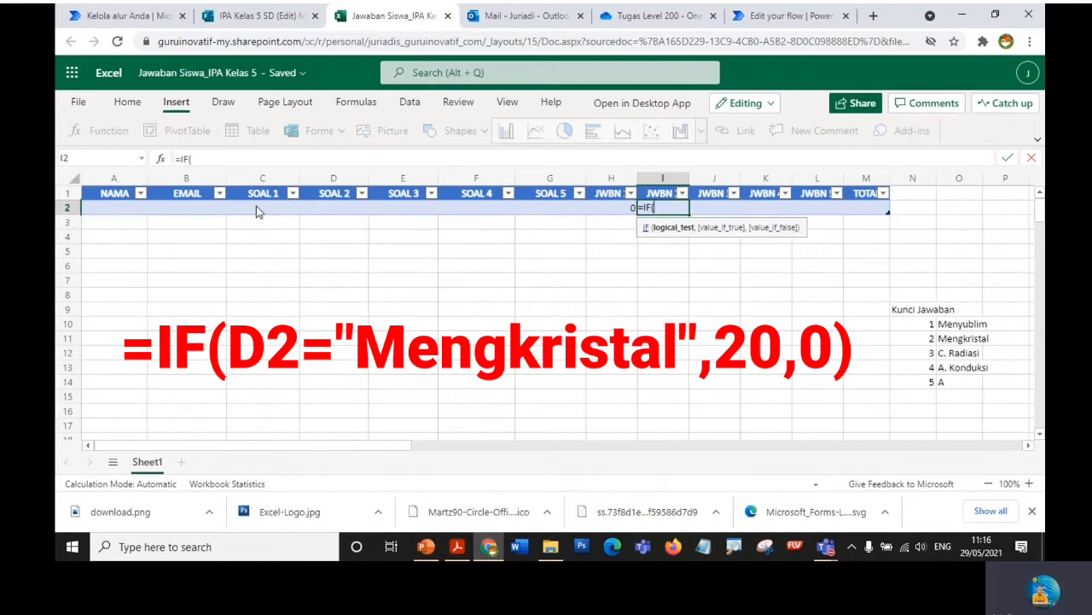
click(325, 209)
text(="Mengkristal",)
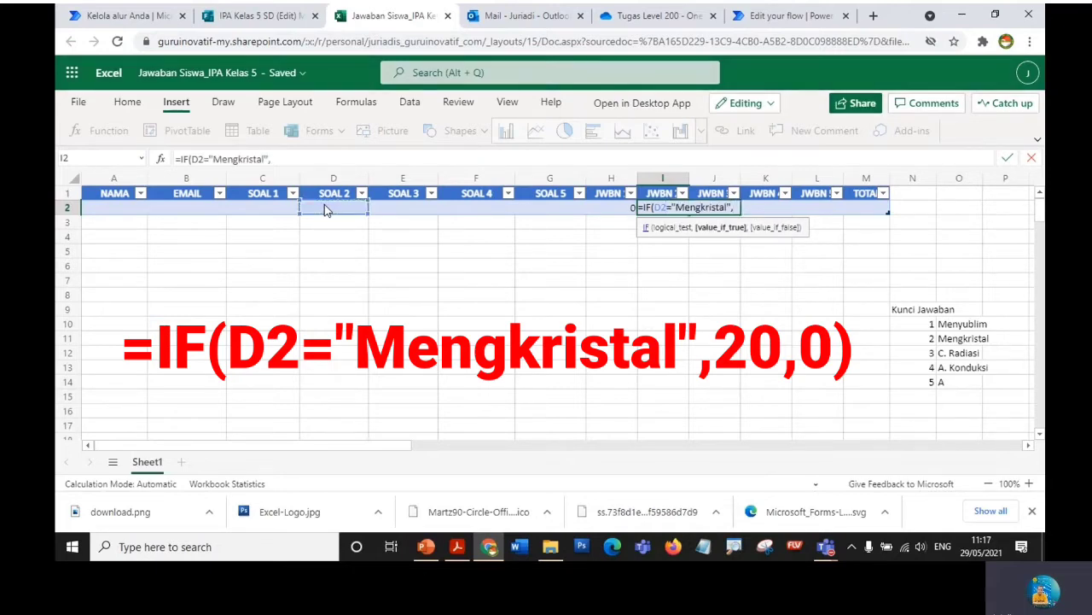
text(20,0))
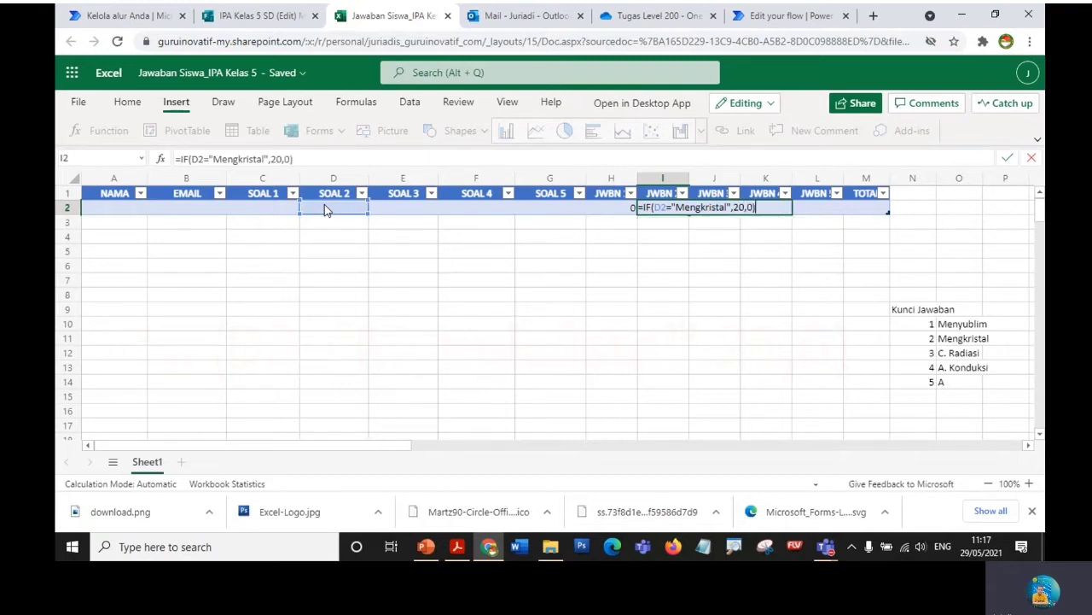
key(Tab)
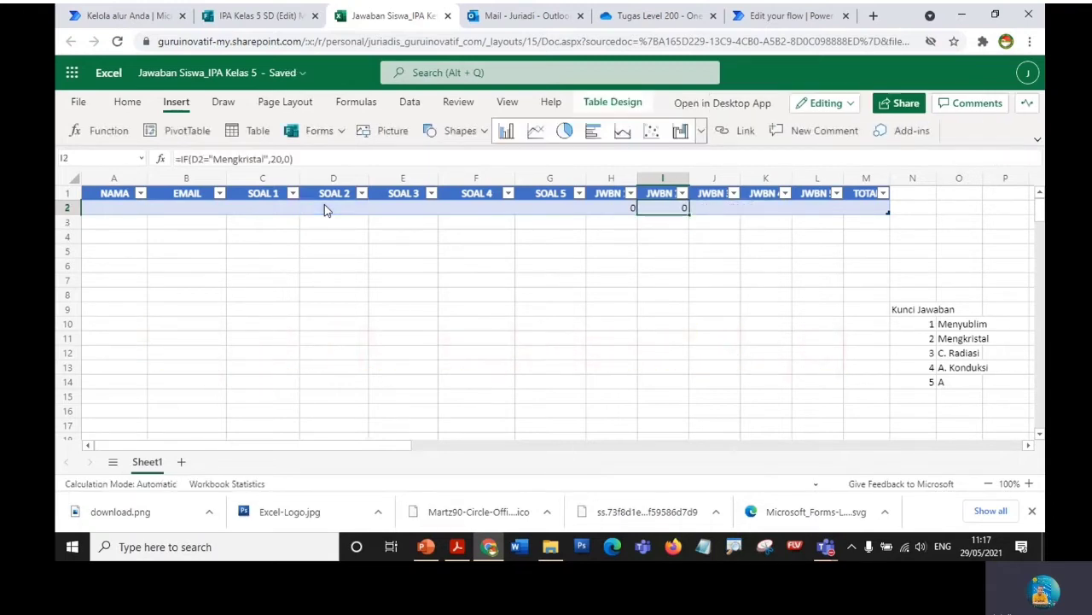
- Enter the formula =IF(E2="C. Radiasi",20,0) in cell J2 to score the third answer
text(=IF)
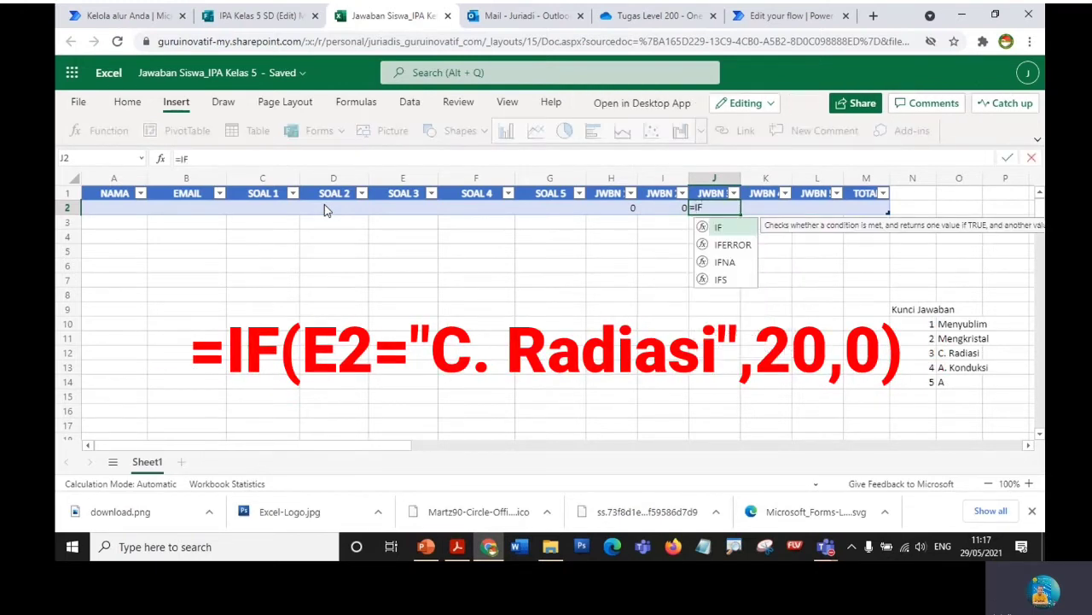
text(()
click(390, 211)
text(="C. Radiasi",20,0))
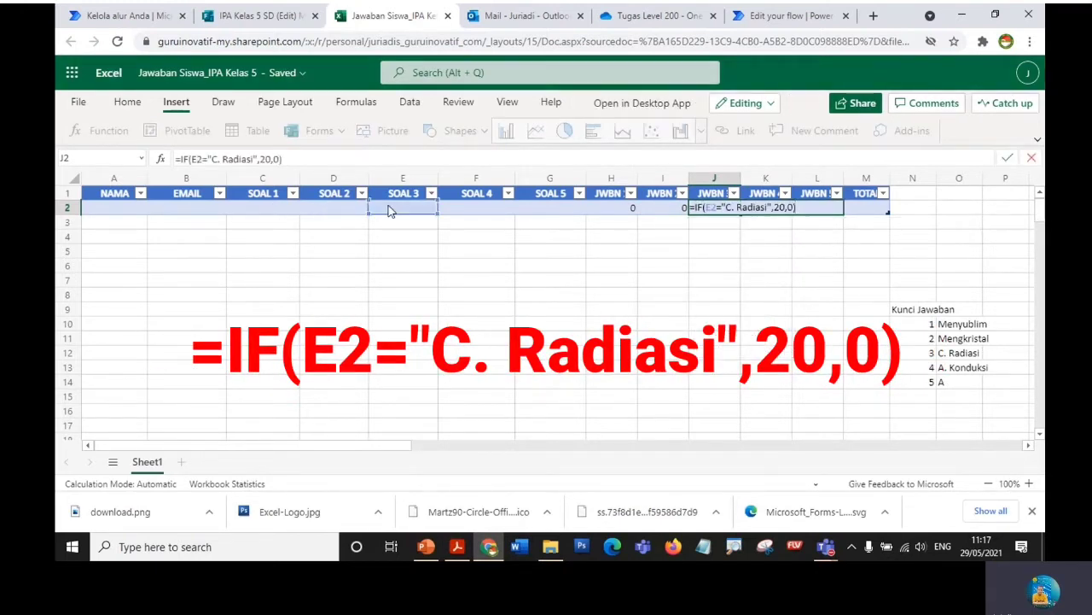
key(Tab)
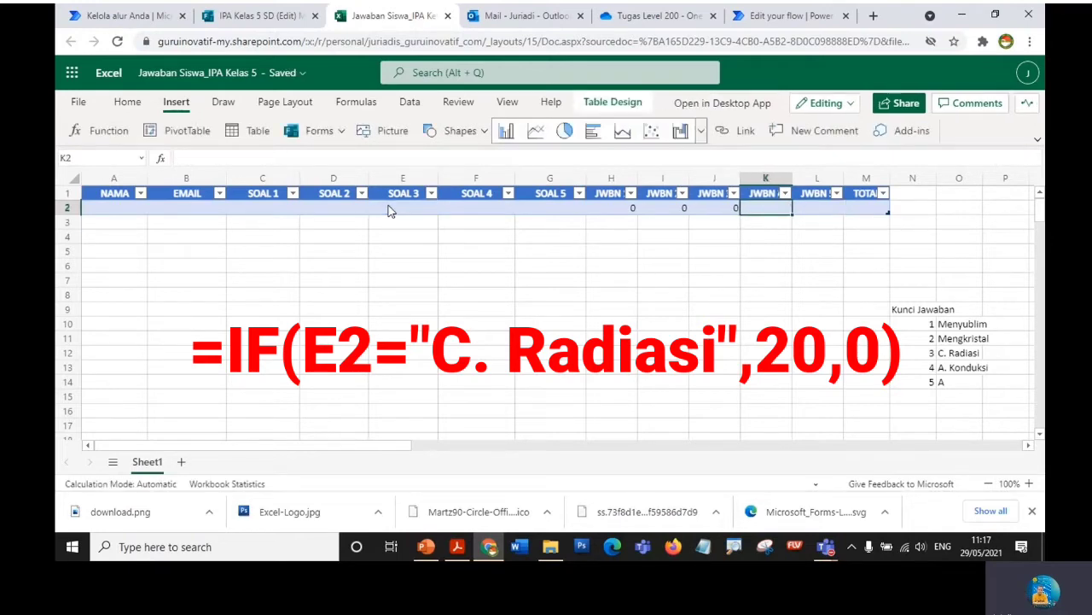
- Enter the formula =IF(F2="A. Konduksi",20,0) in cell K2 to score the fourth answer
text(=IF(F2="A. Ko)
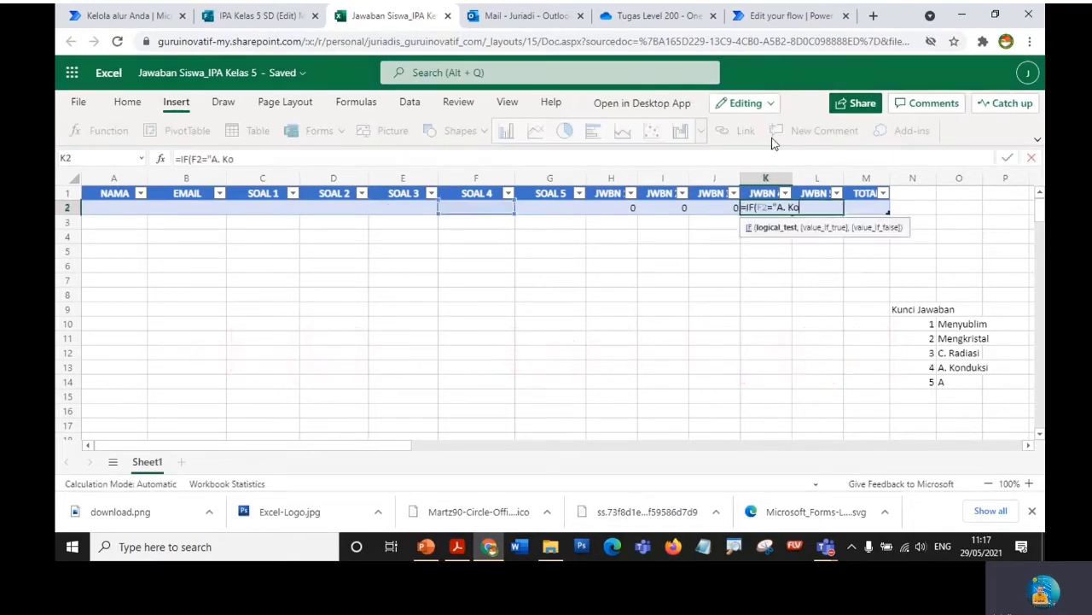
text(nduksi)
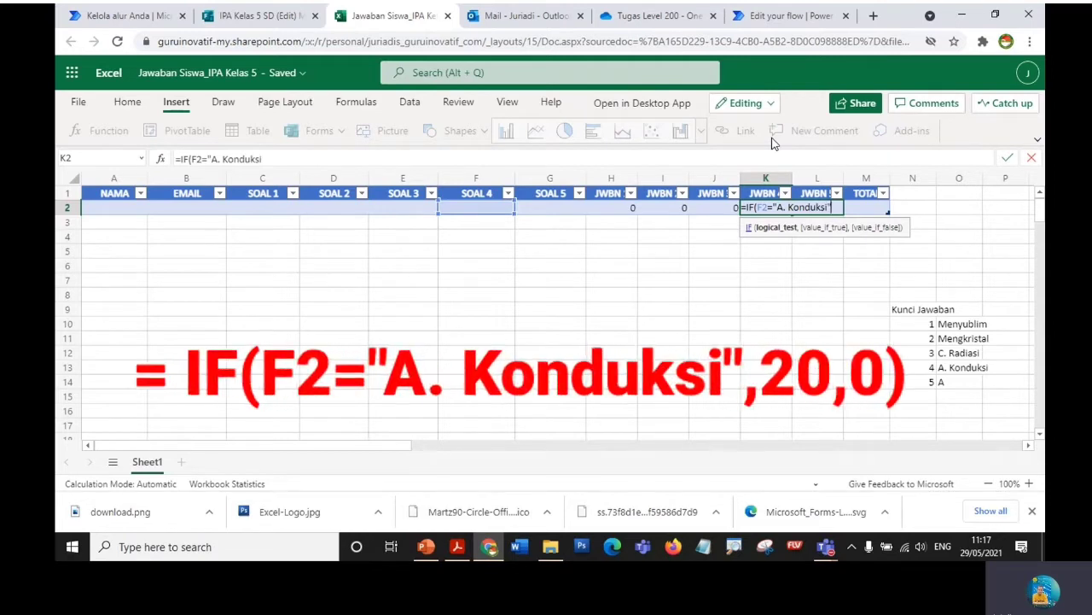
text(",20,0))
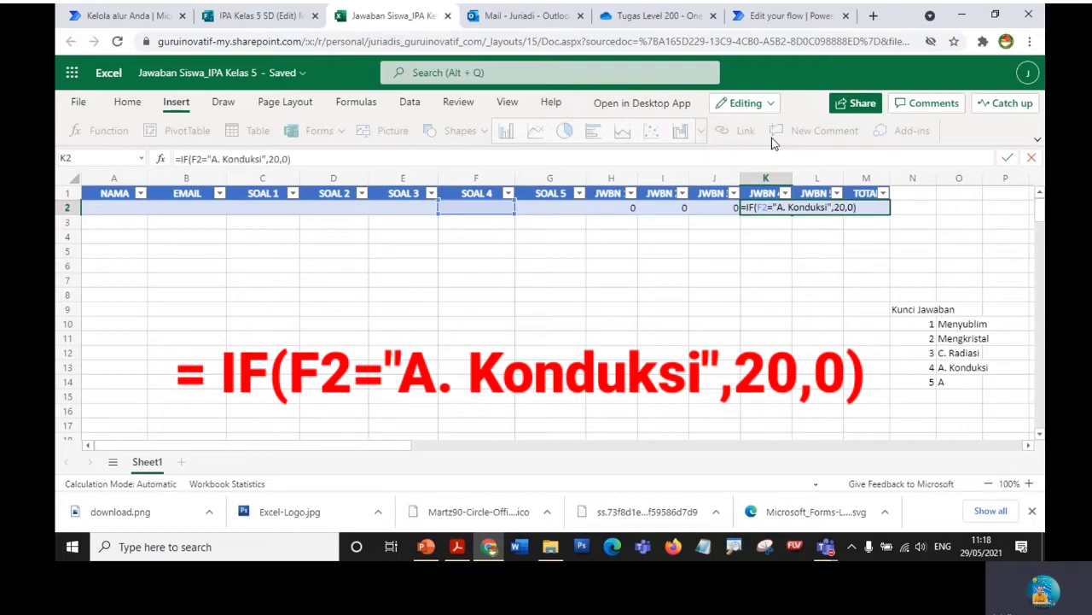
key(Tab)
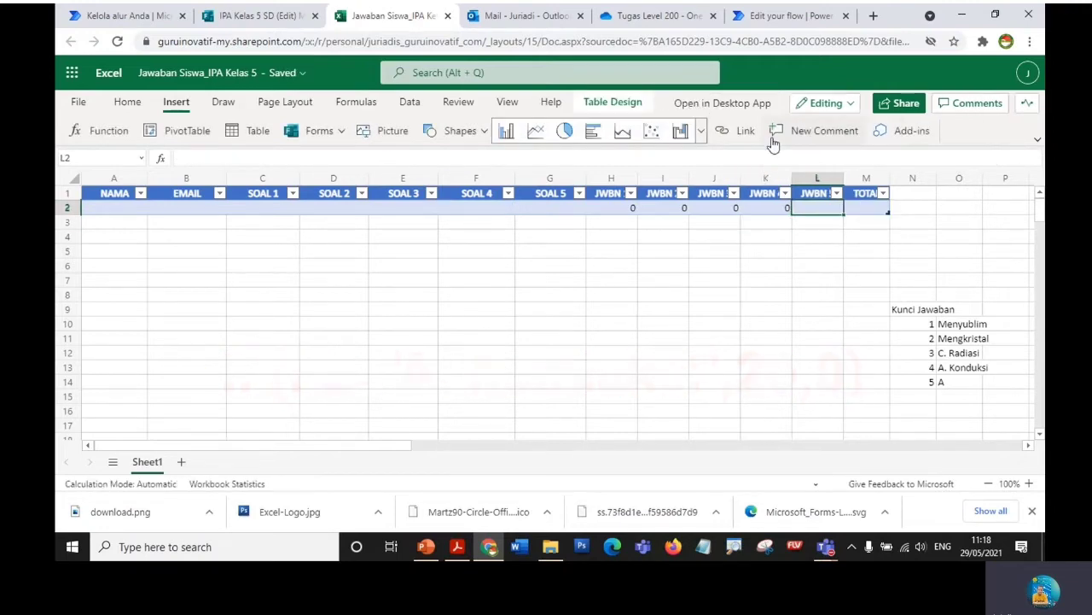
- Enter the formula =IF(G2="A",20,0) in cell L2 to score the fifth answer
text(=IF()
click(550, 207)
text(="A",)
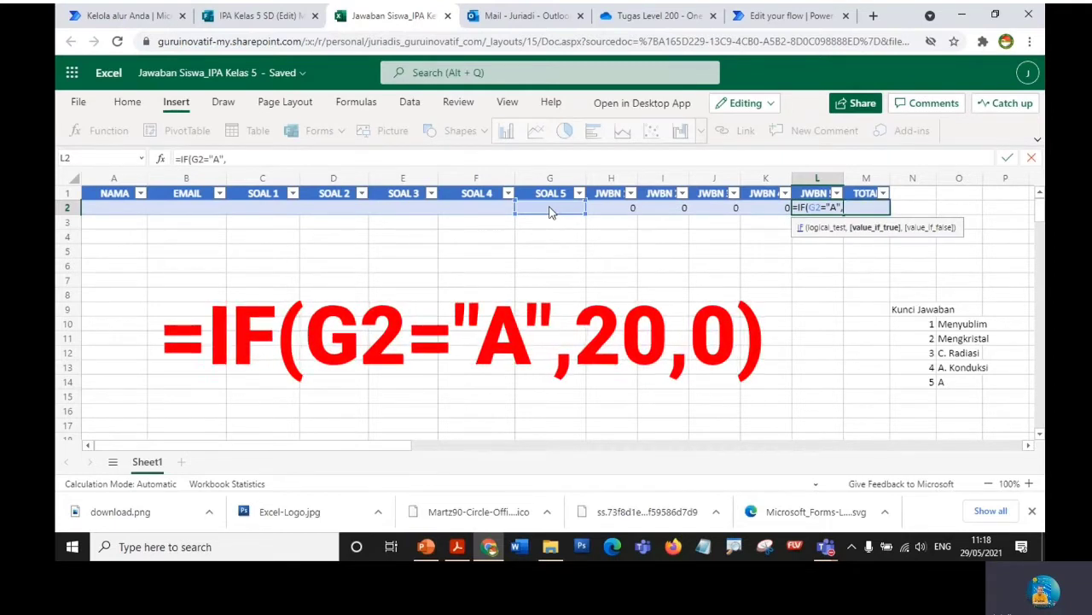
text(20,0)
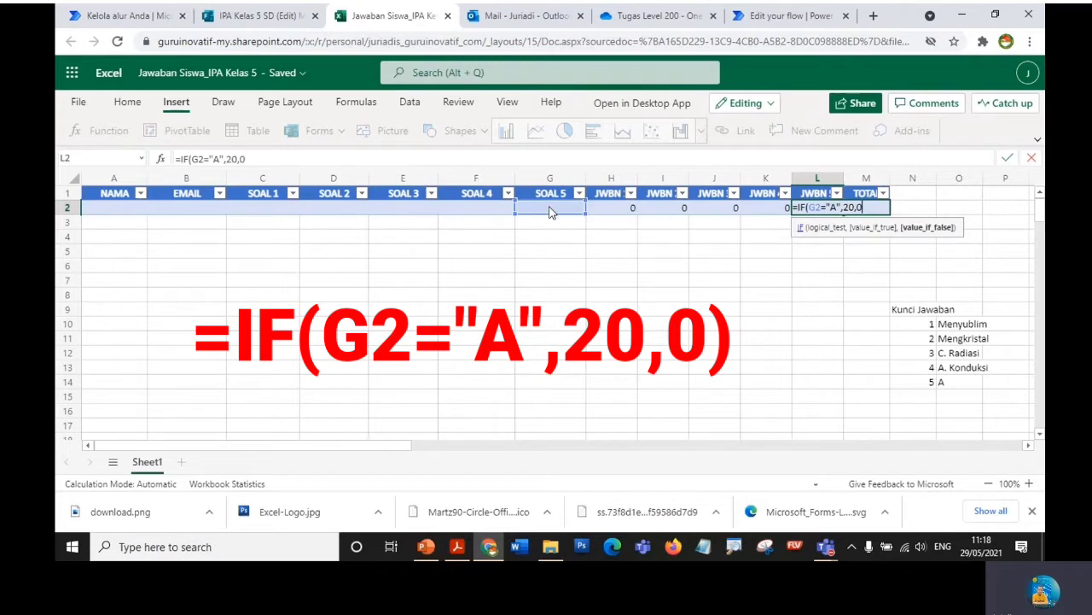
text())
key(Return)
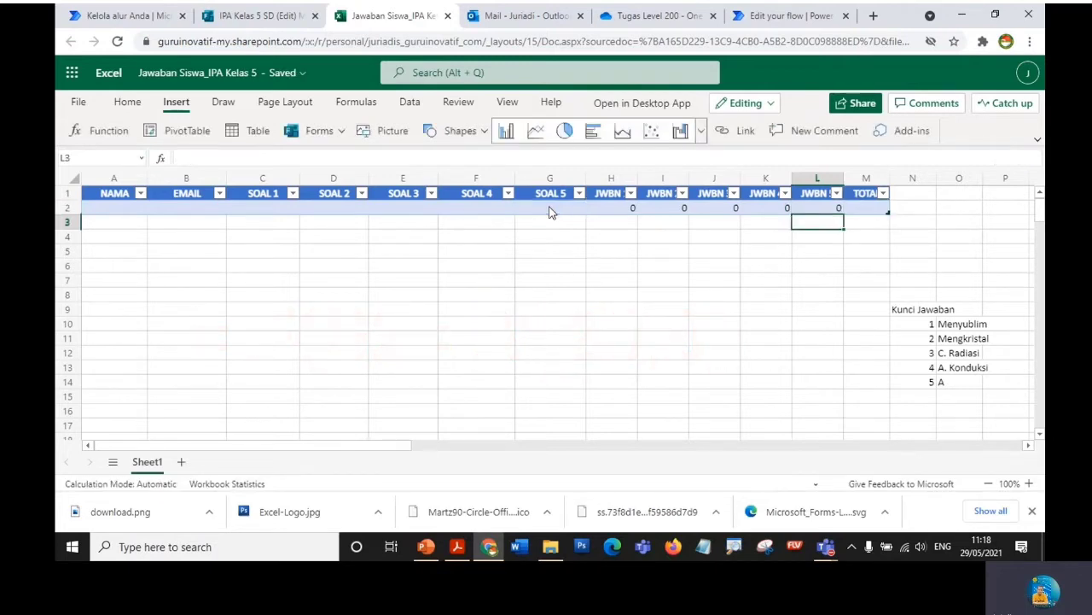
- Insert a Sum of the JWBN 1 to JWBN 5 columns in cell M2 of the total column
key(Up)
key(Right)
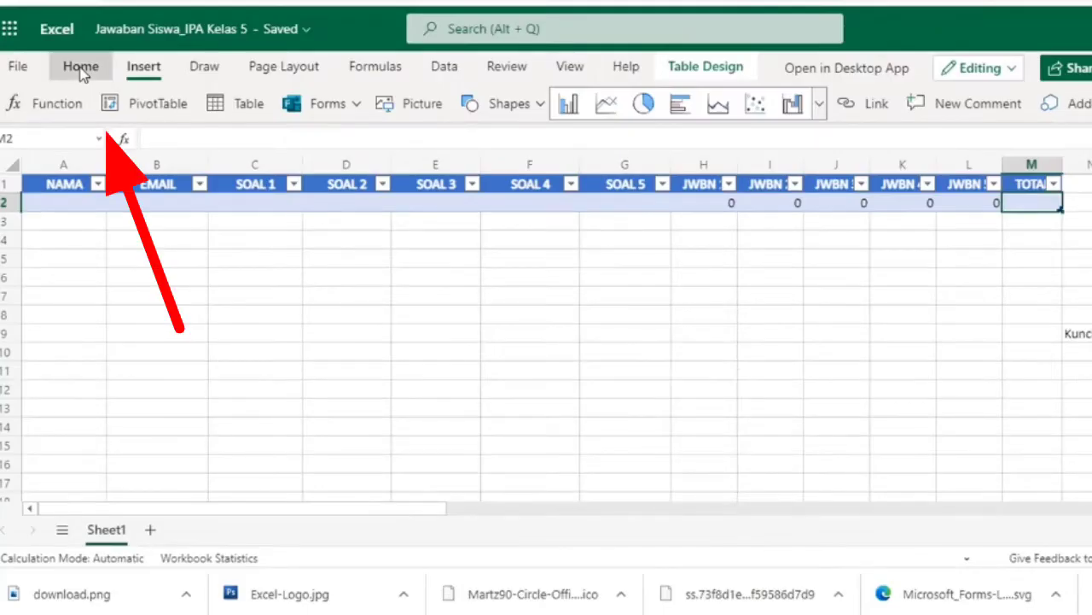
click(124, 103)
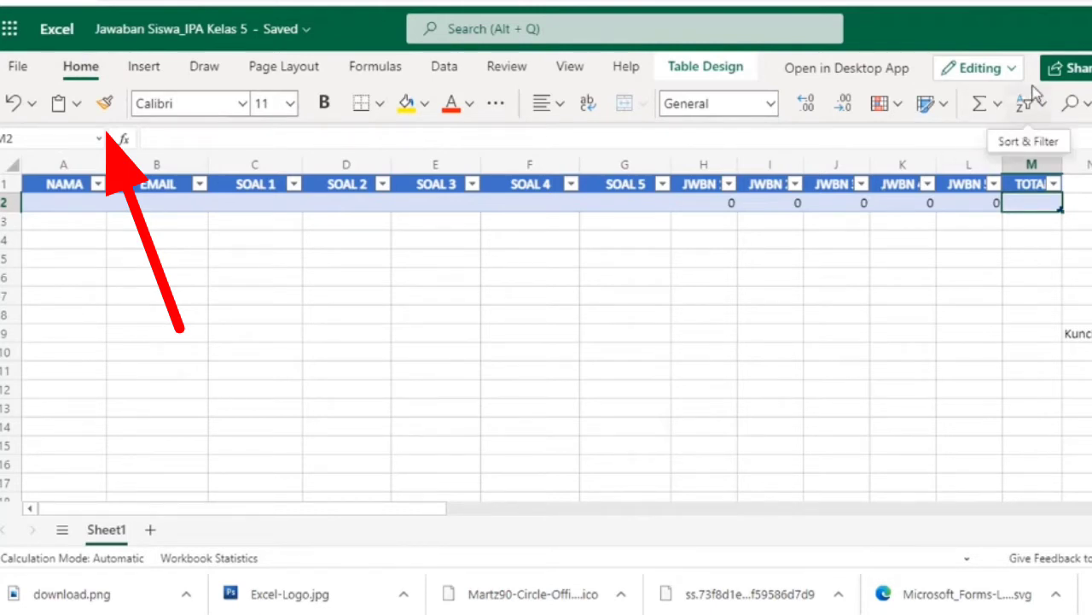
click(997, 105)
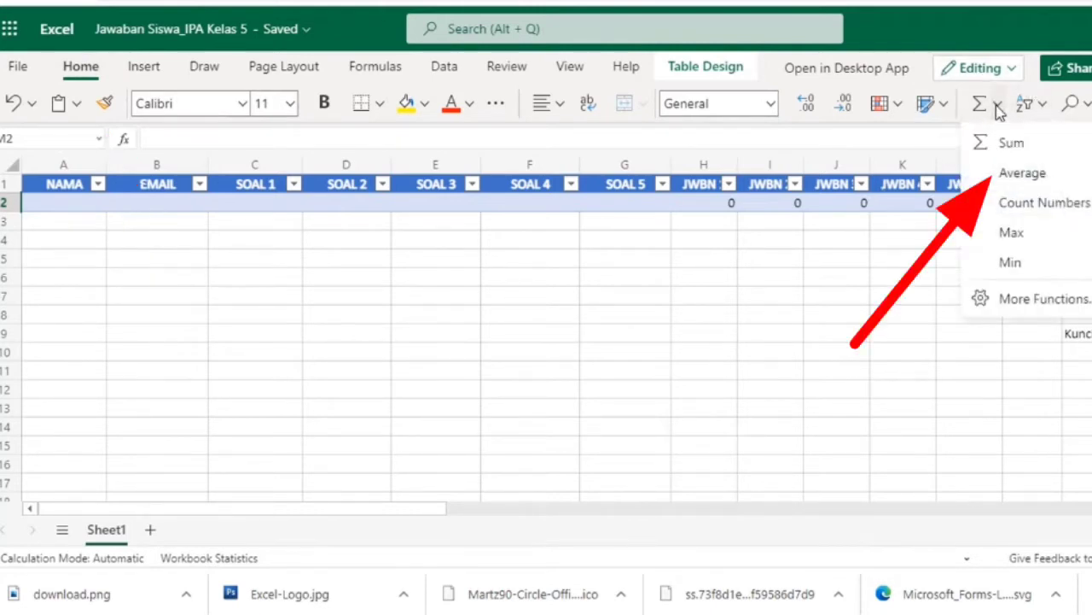
click(1007, 142)
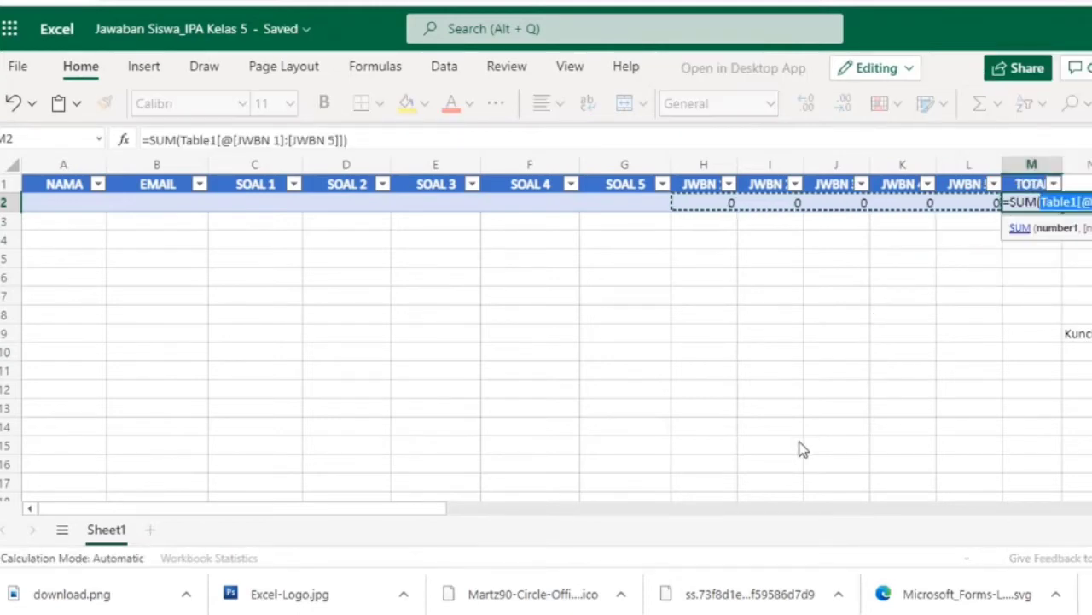
key(Return)
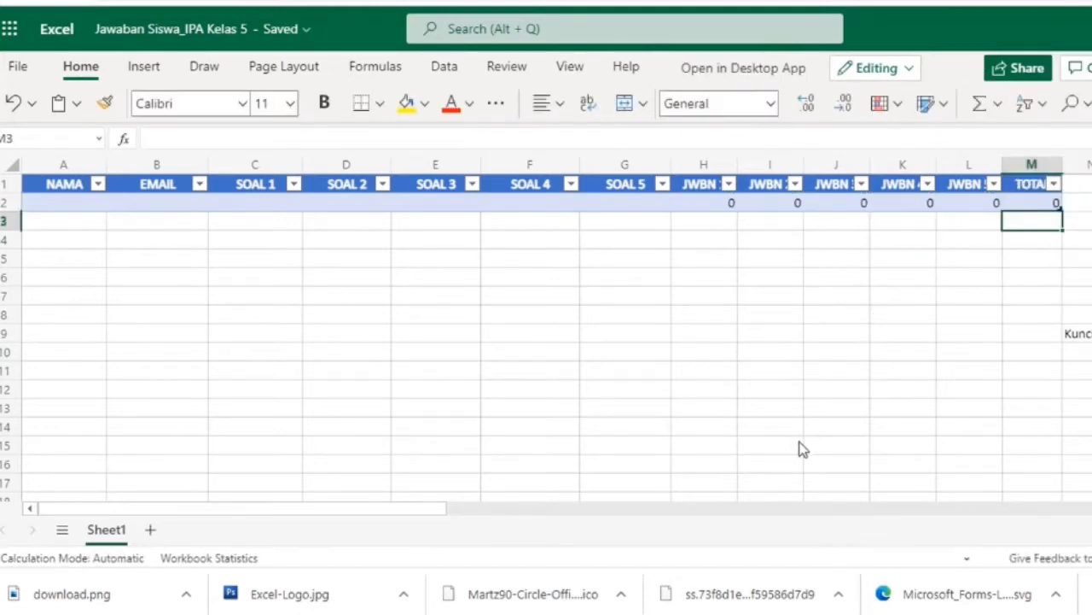
- Add a test row below the table's first row by entering a student's name in cell A3
key(Up)
key(Left)
key(Left)
key(Left)
key(Left)
key(Left)
key(Left)
key(Left)
key(Left)
key(Left)
key(Left)
key(Left)
key(Left)
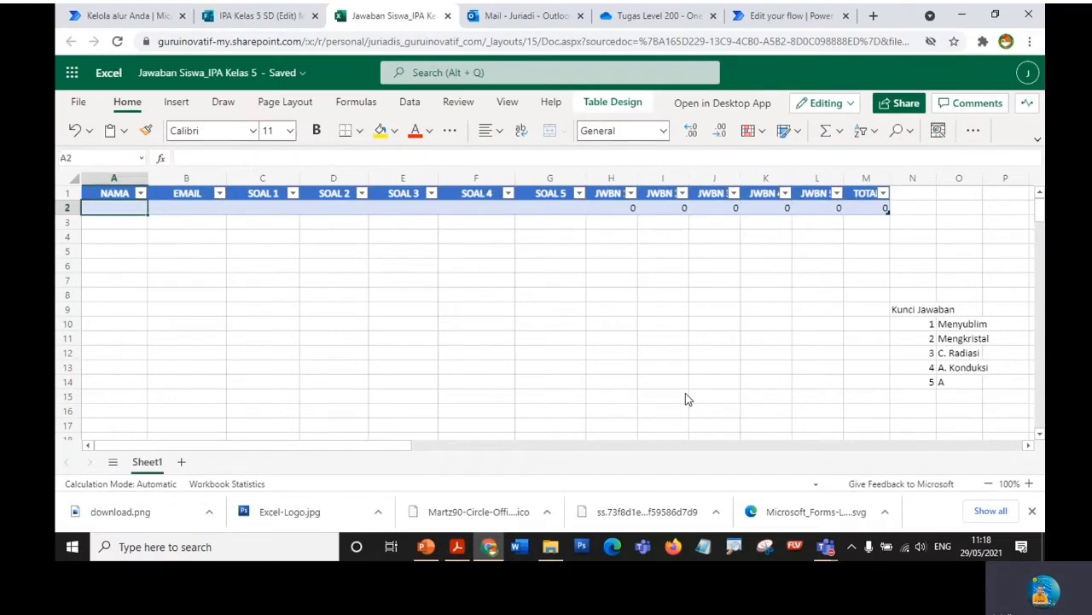
key(Down)
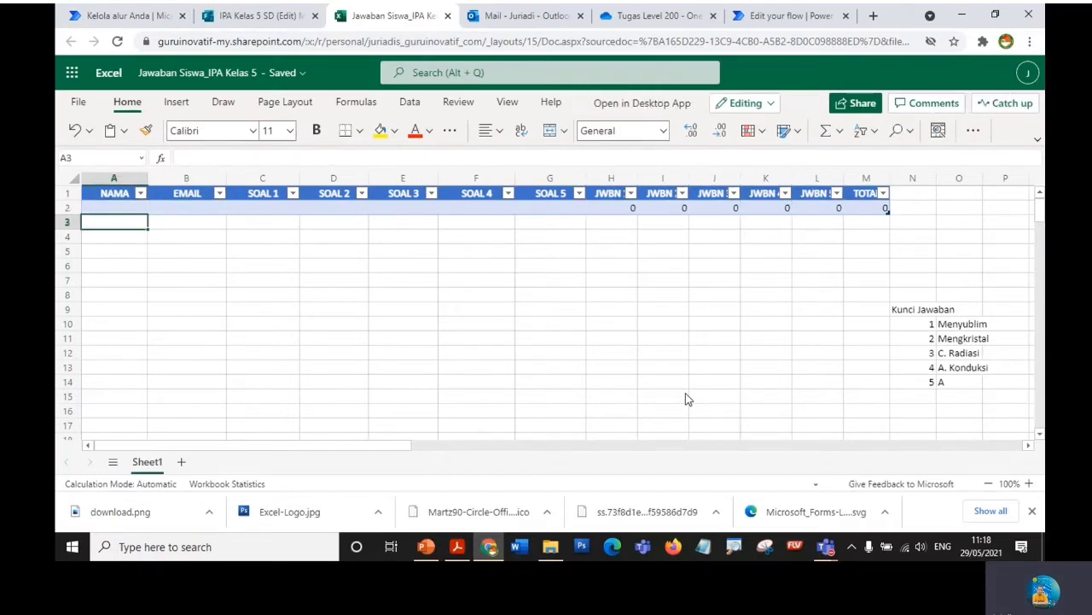
text(Je)
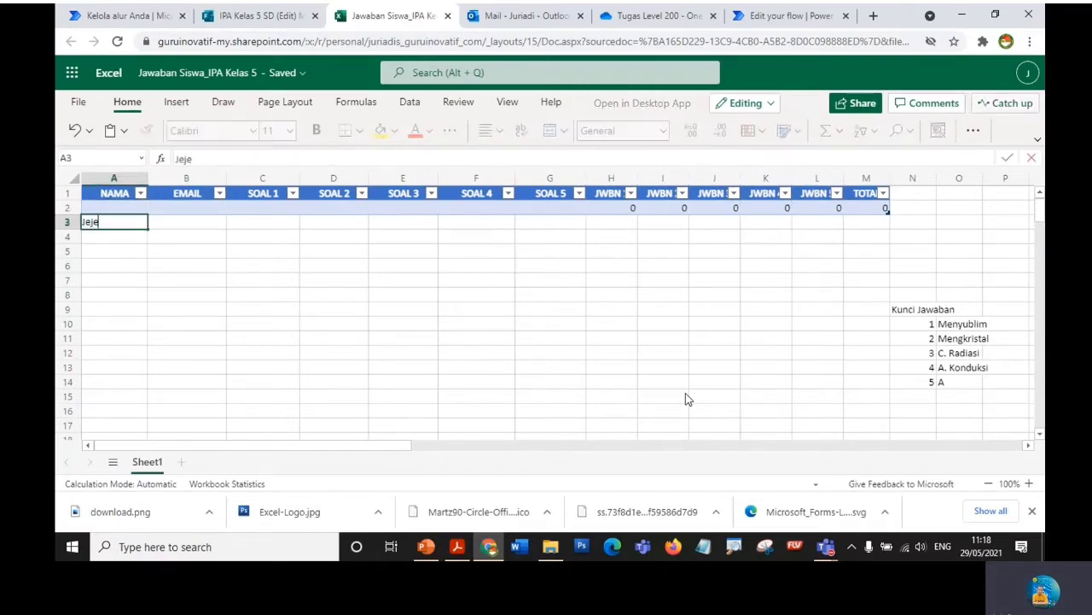
text(je)
key(Tab)
key(Tab)
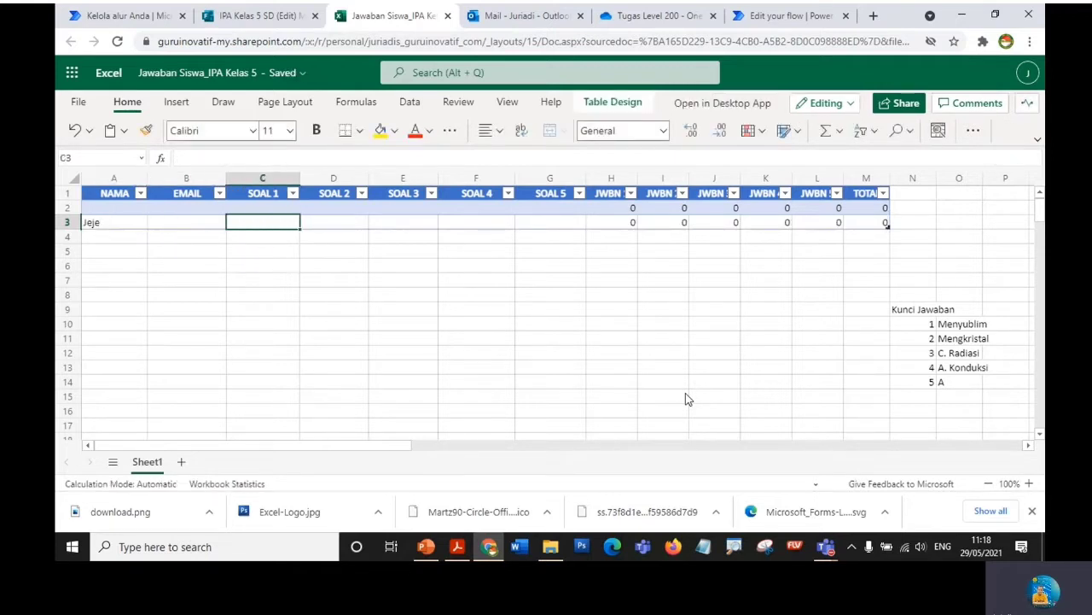
- Fill the test row with the answers Menyublim for SOAL 1 and Mengkristal for SOAL 2
text(Menyublim)
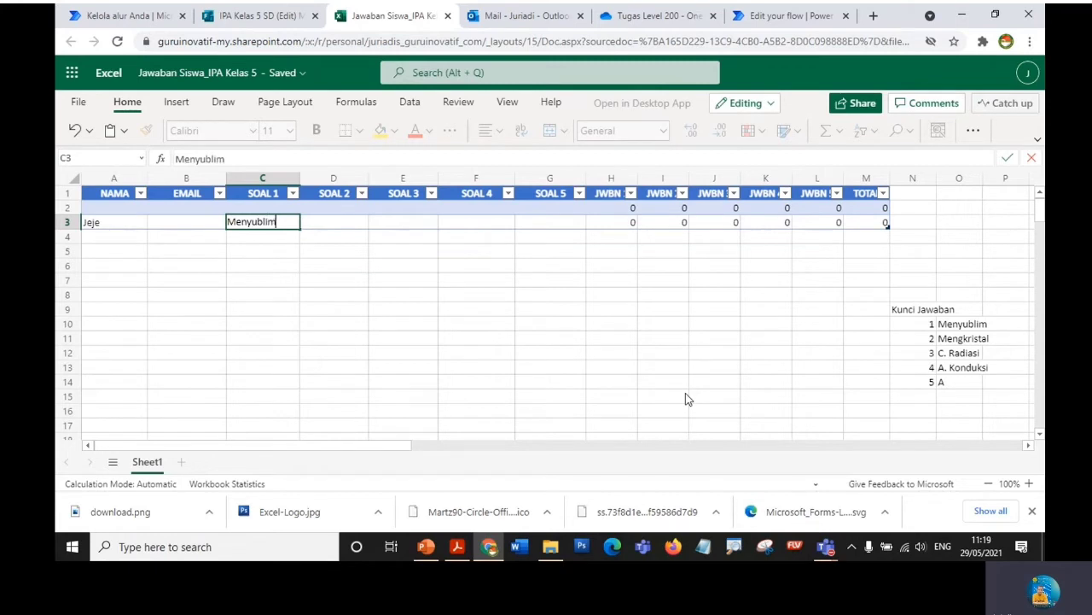
key(Tab)
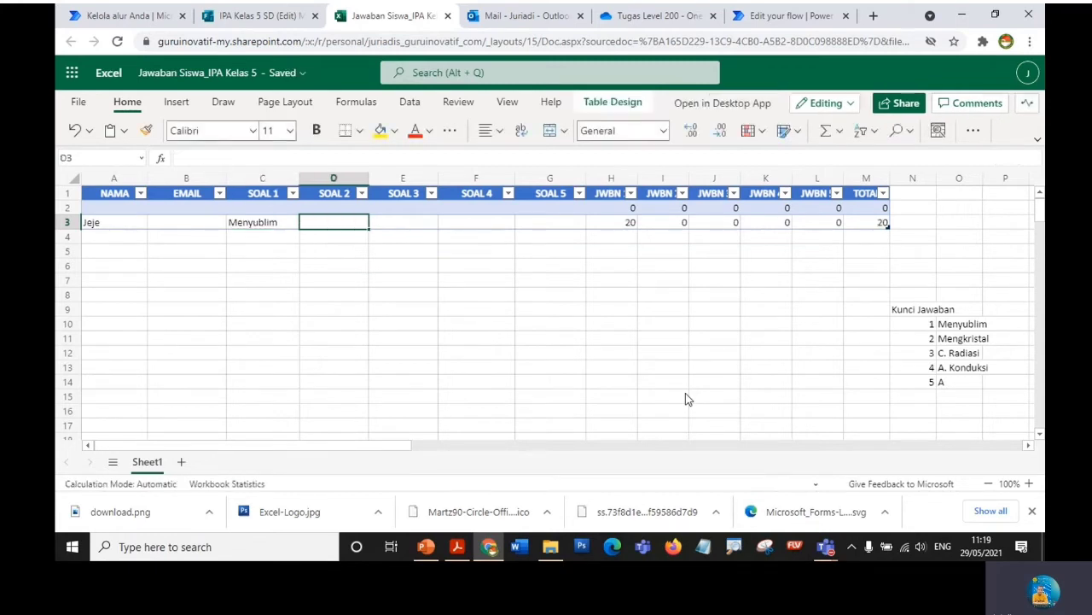
text(Men)
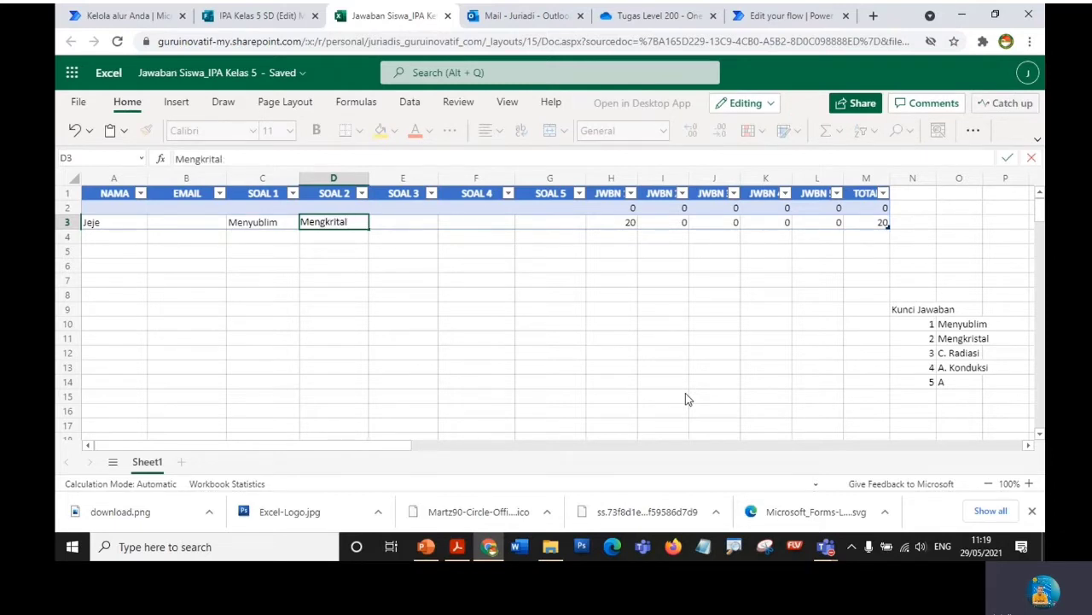
text(gkris)
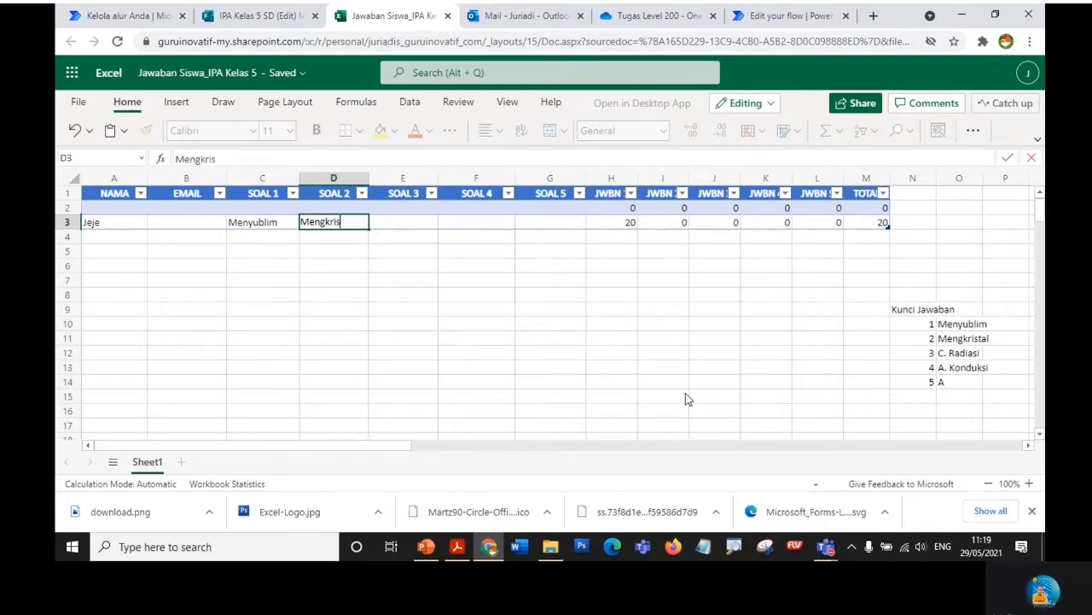
text(tal)
key(Tab)
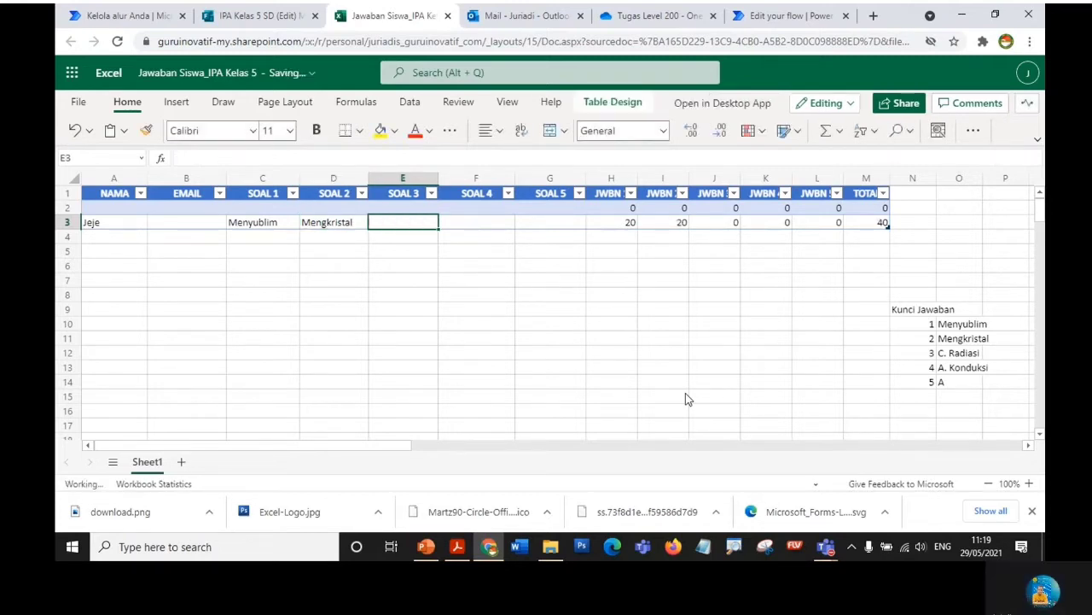
- Replace the test row's SOAL 2 answer with Menguap to try the scoring of a wrong answer
key(Left)
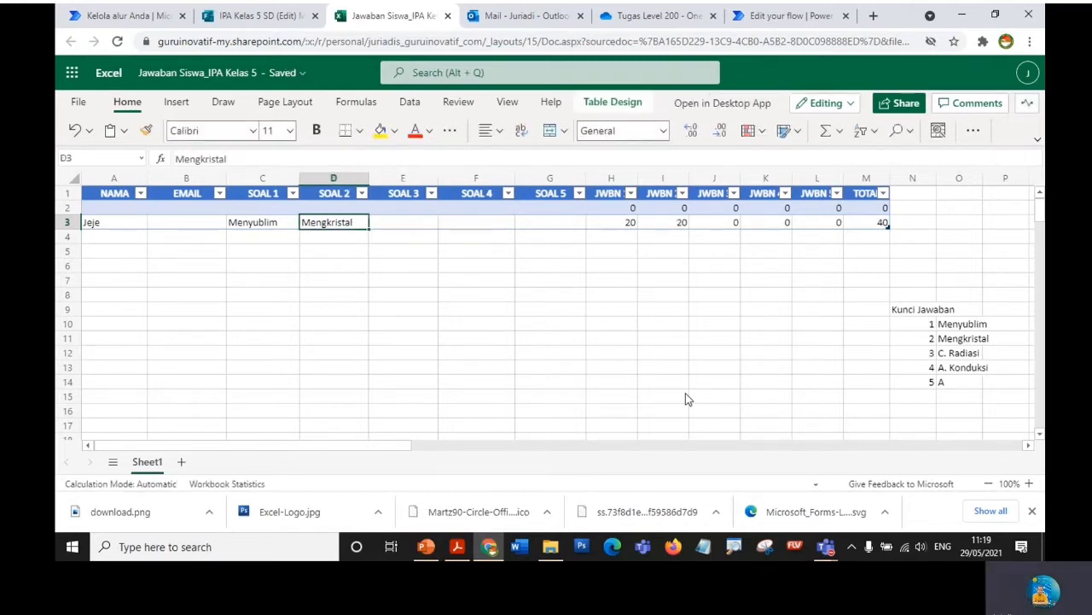
text(Menguap)
key(Tab)
- Delete the whole test row 3 from the sheet
key(Left)
key(Left)
key(Left)
key(Left)
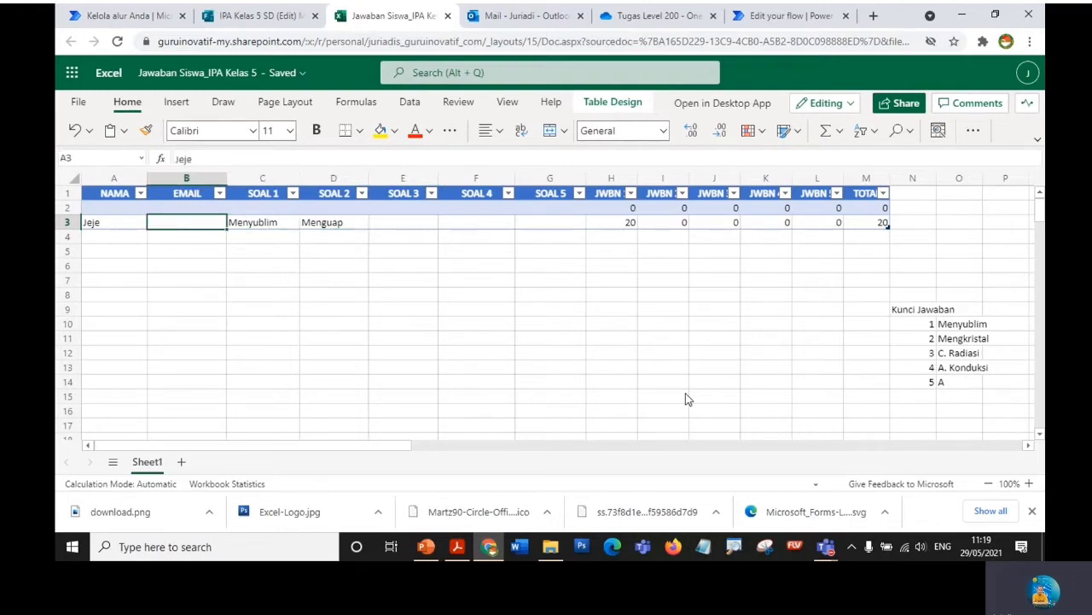
key(shift+Right)
key(shift+Left)
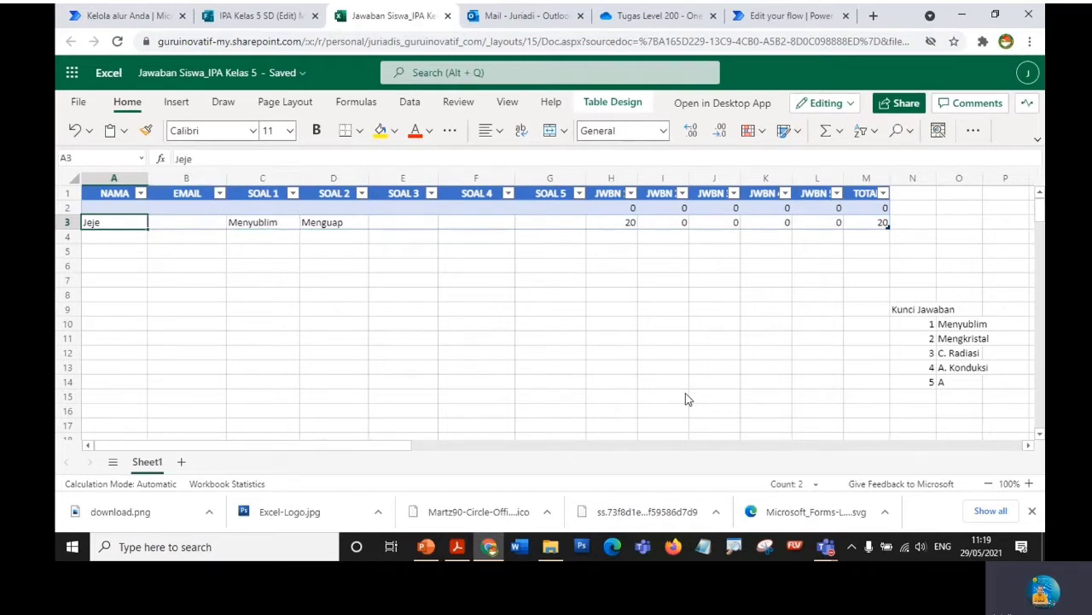
click(67, 222)
right_click(67, 222)
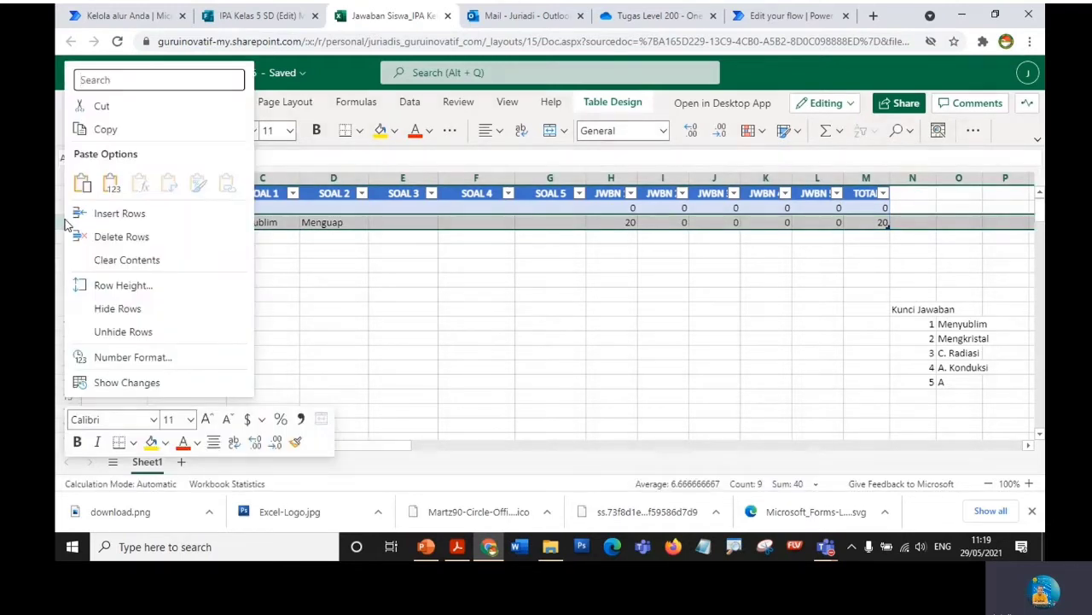
click(122, 237)
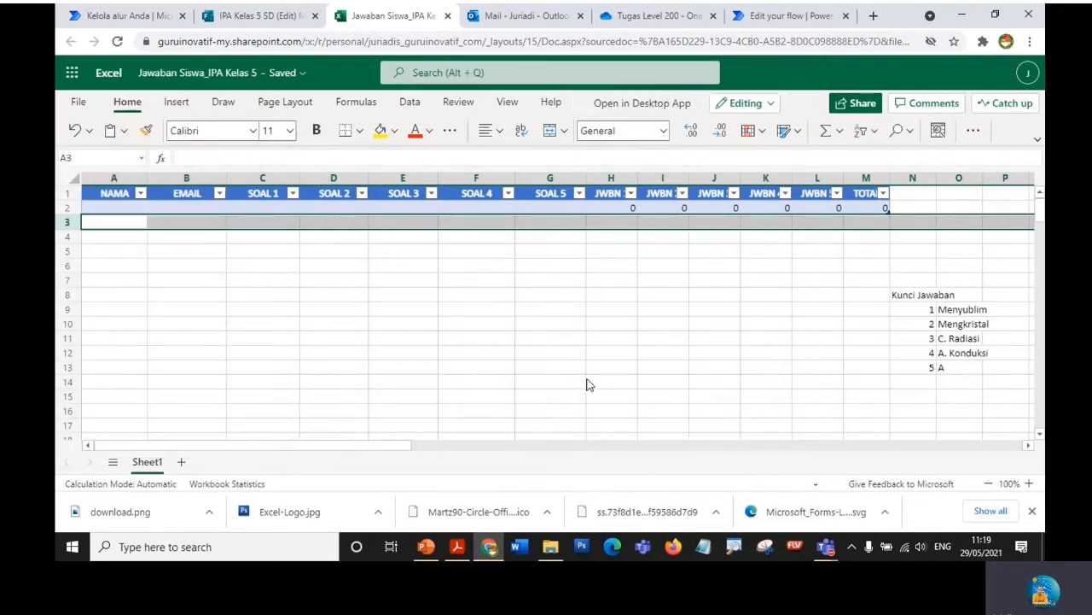
- Clear the Kunci Jawaban answer key from cells N8:O13
click(588, 382)
click(904, 300)
drag(904, 300, 964, 376)
key(Delete)
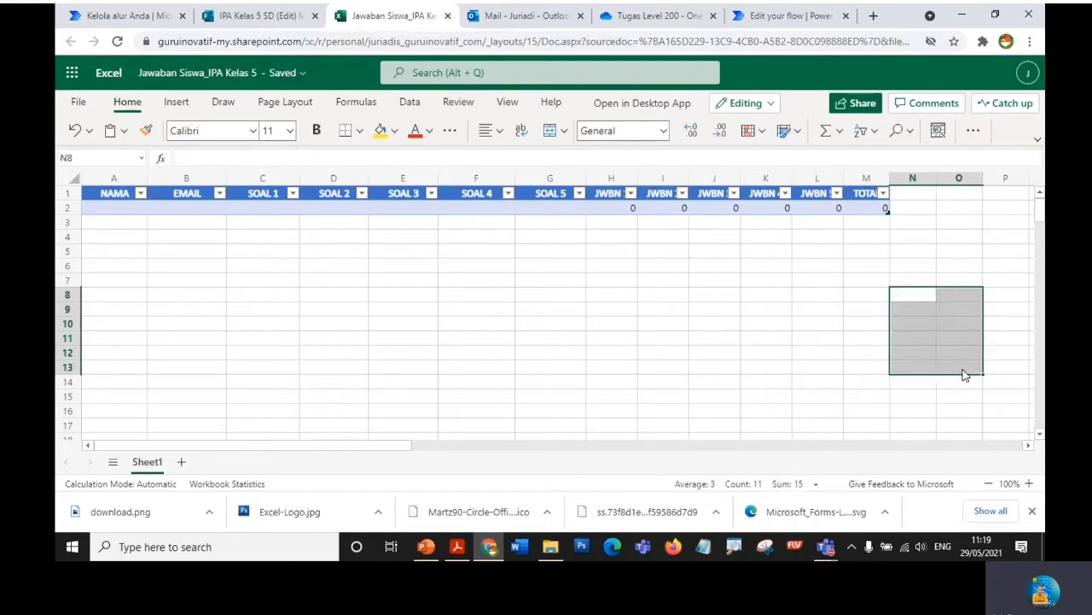
click(518, 312)
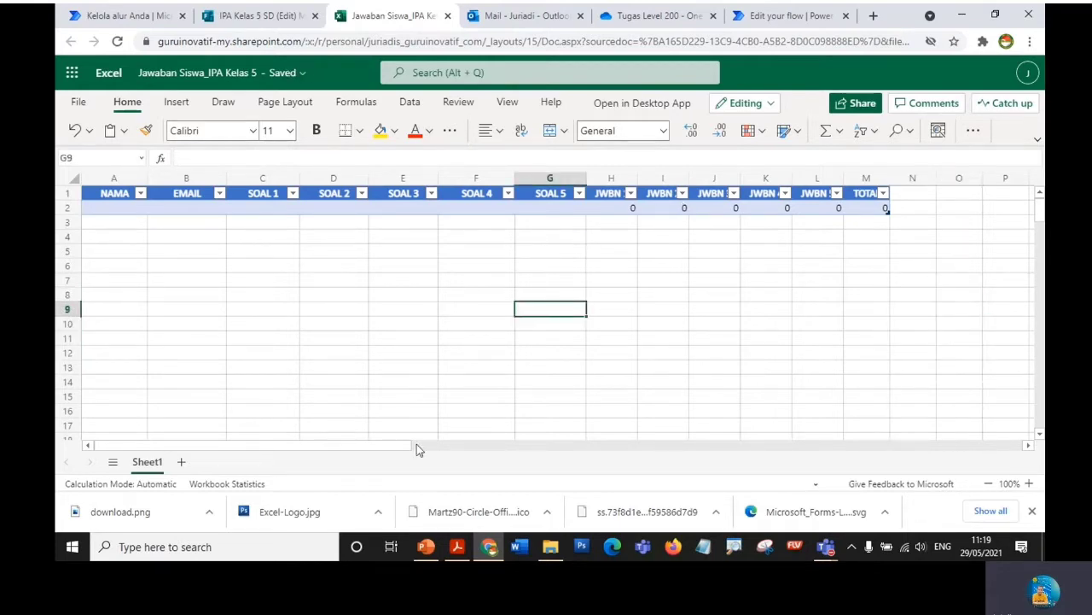
- Review the Flow 1 and Flow 2 diagrams in PowerPoint and return to the browser
click(427, 549)
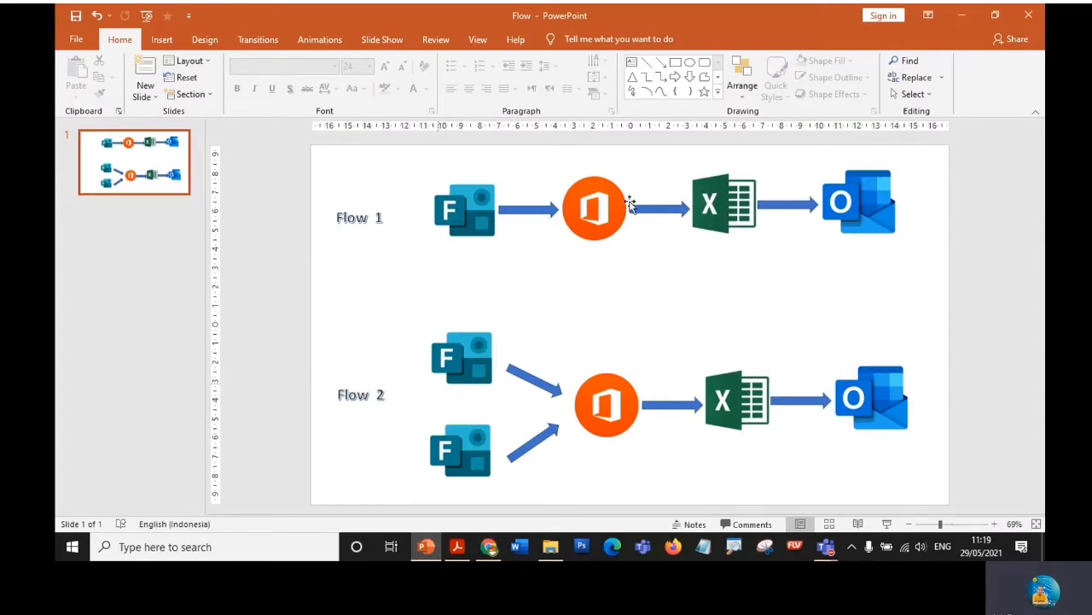
click(487, 547)
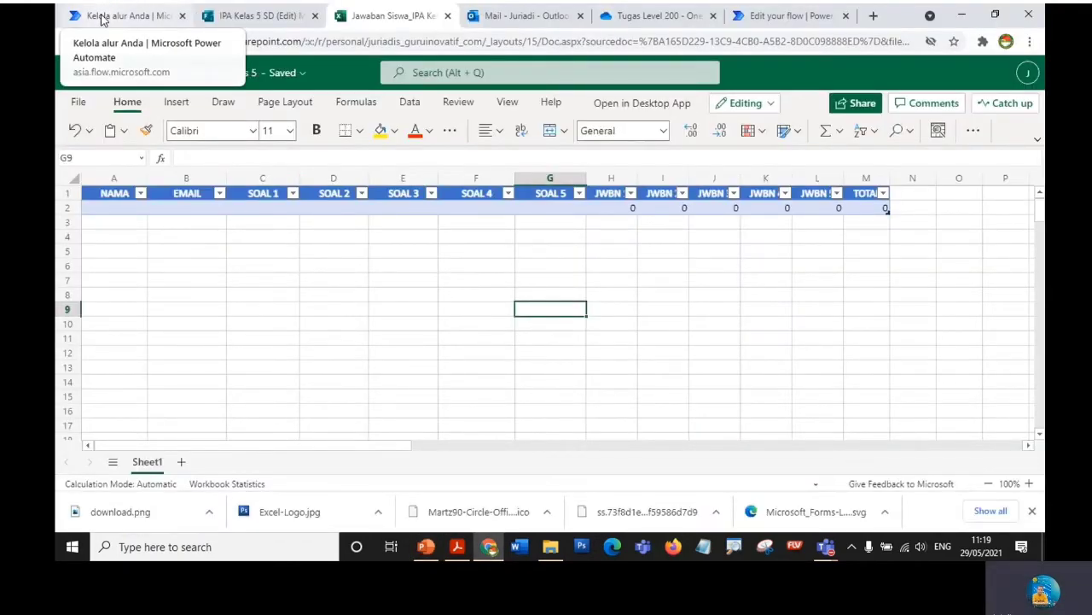
- Switch to the Power Automate flows page and look up Power Automate in the list of all Office 365 apps
click(101, 20)
click(72, 76)
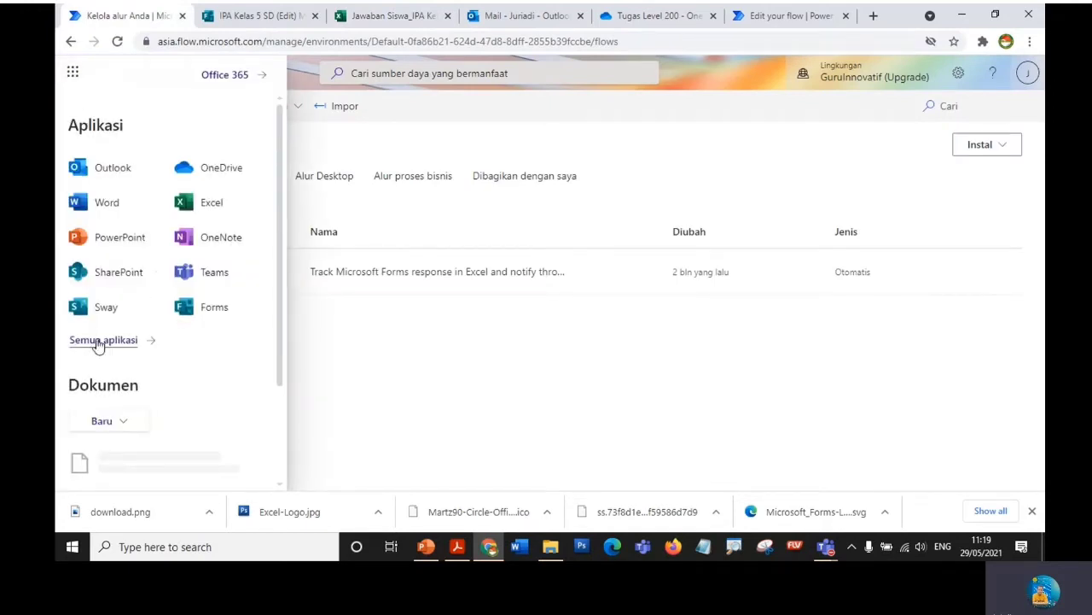
click(117, 346)
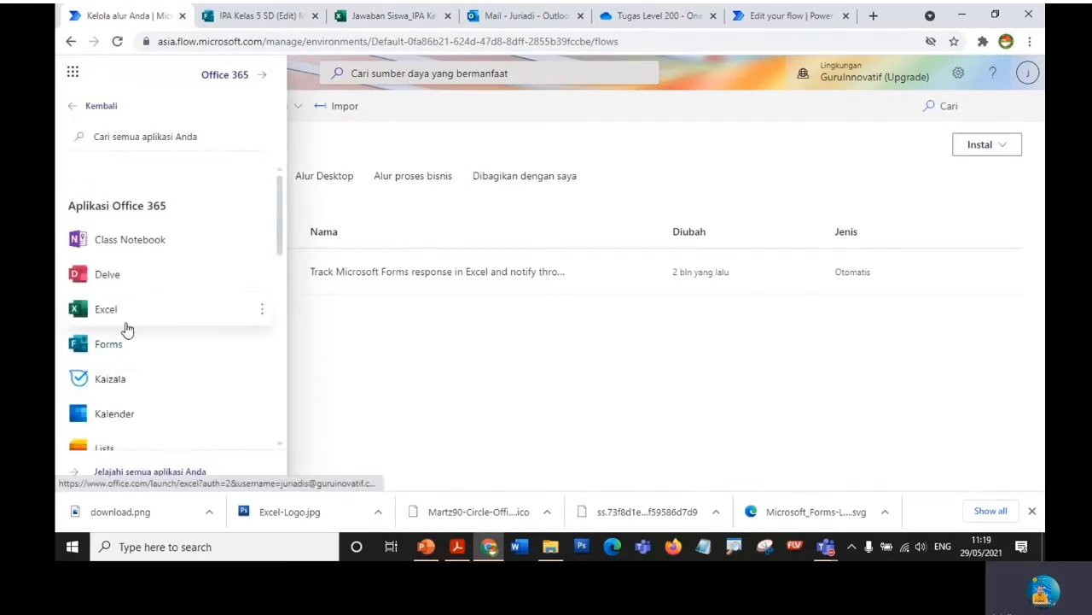
drag(281, 215, 276, 362)
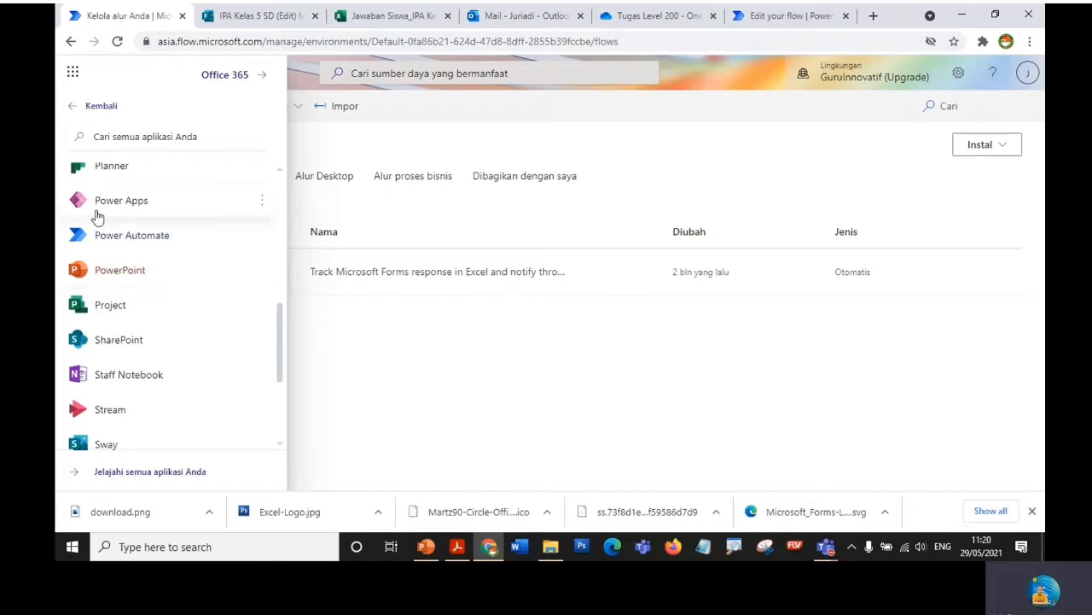
click(392, 379)
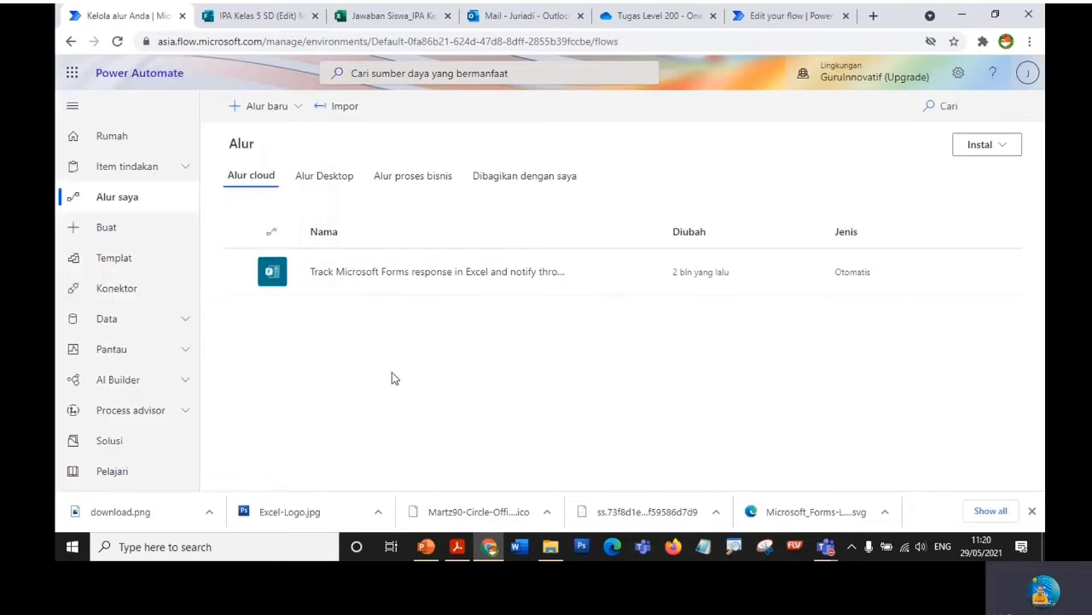
- Search the flow creation templates for Forms and locate "Track Microsoft Forms response in Excel and notify through Teams and email"
click(111, 240)
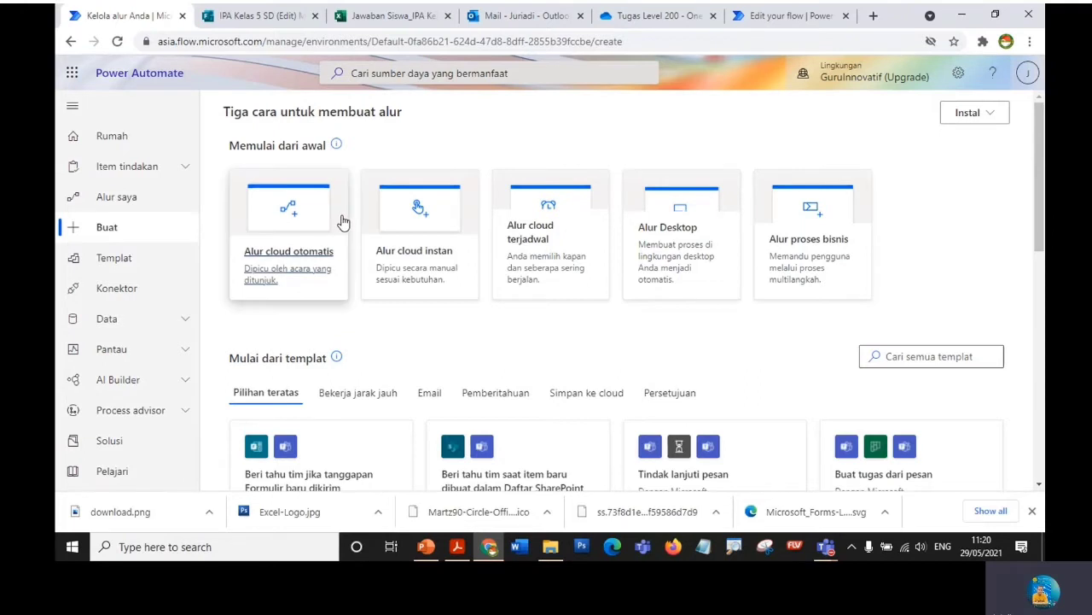
click(920, 356)
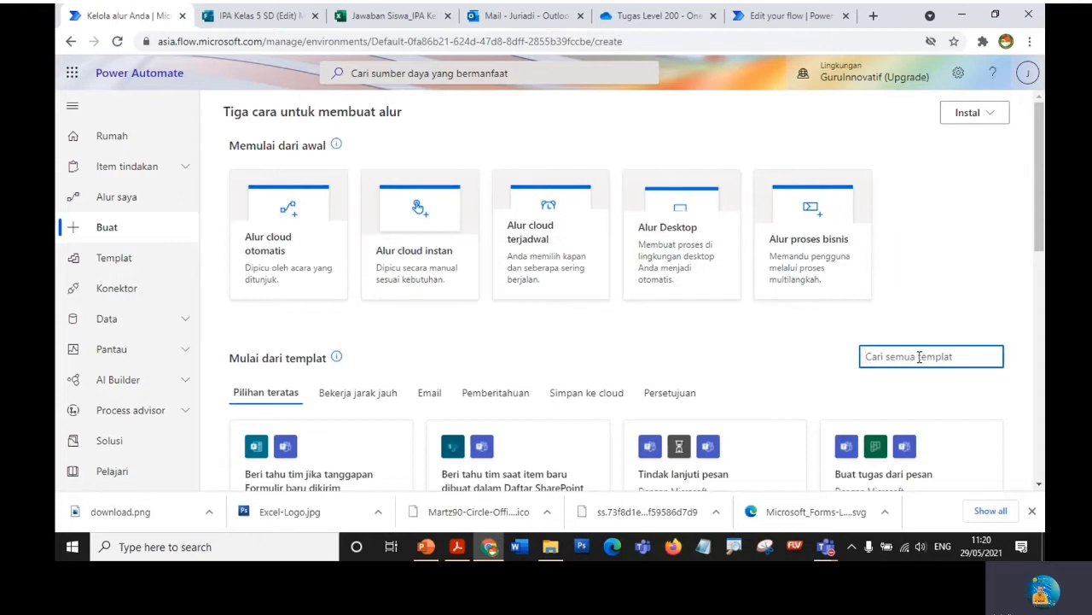
text(Forms)
key(Return)
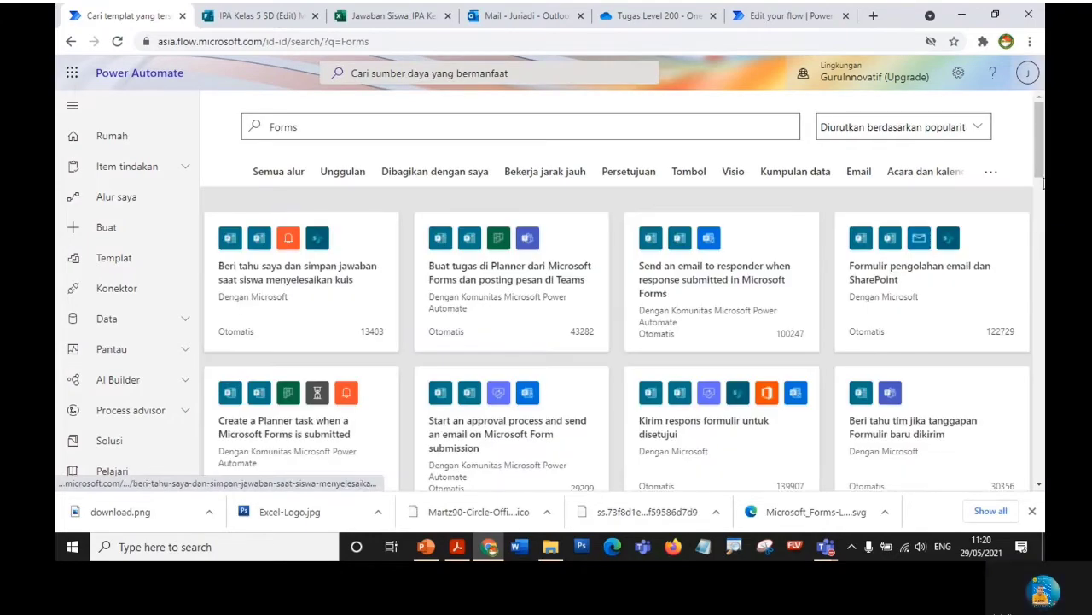
drag(1041, 161, 993, 229)
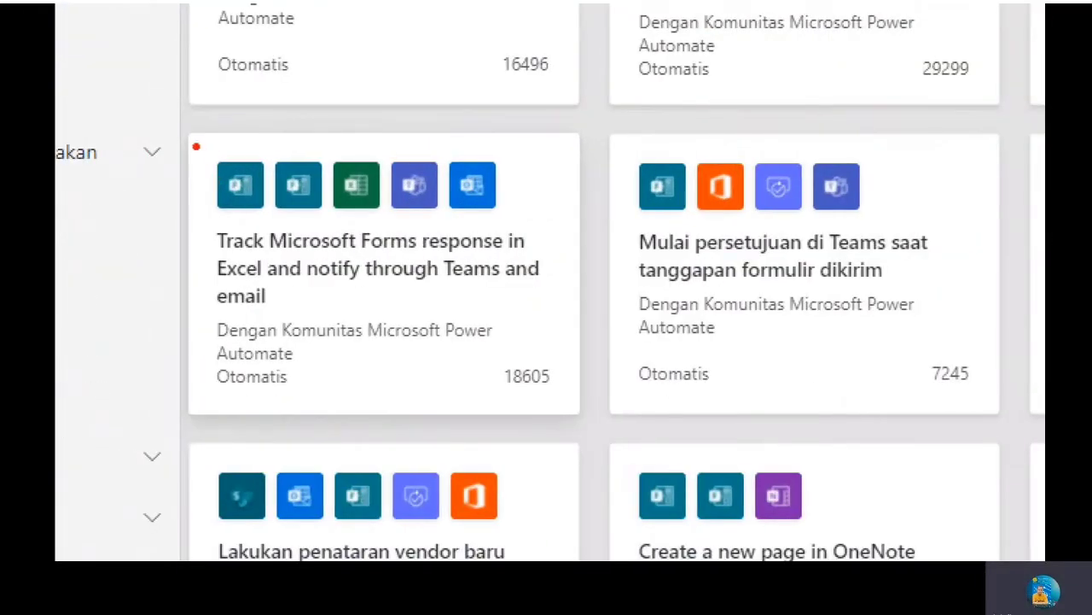
mouse_move(196, 147)
mouse_down()
mouse_move(177, 249)
mouse_move(213, 387)
mouse_move(536, 399)
mouse_move(606, 190)
mouse_move(312, 95)
mouse_move(149, 154)
mouse_move(232, 215)
mouse_move(273, 225)
mouse_move(266, 152)
mouse_move(214, 159)
mouse_up()
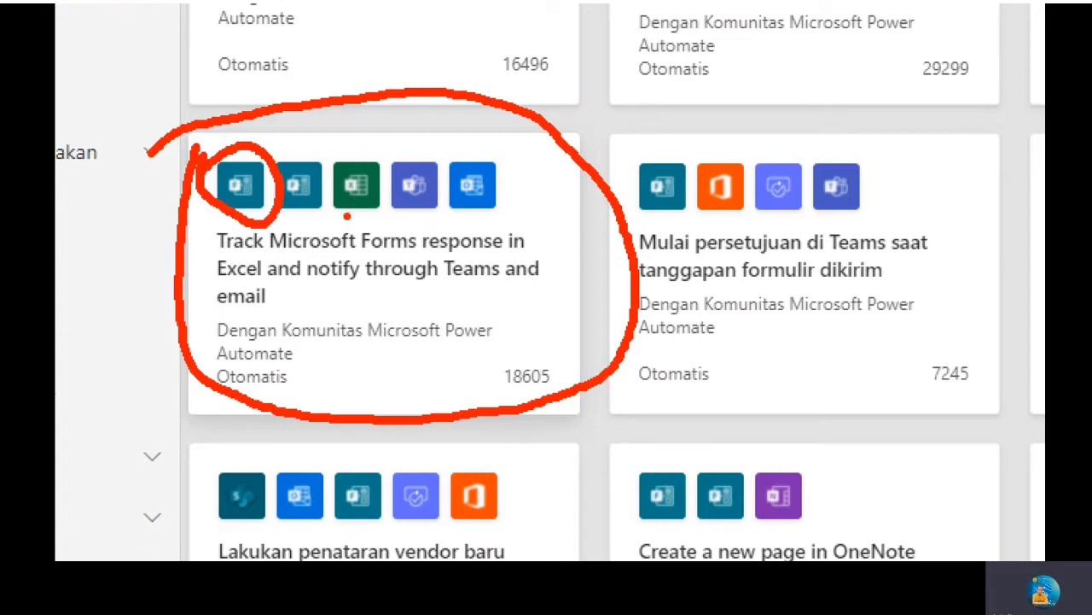
- Open the template "Track Microsoft Forms response in Excel and notify through Teams and email" and continue with its listed connections
key(Escape)
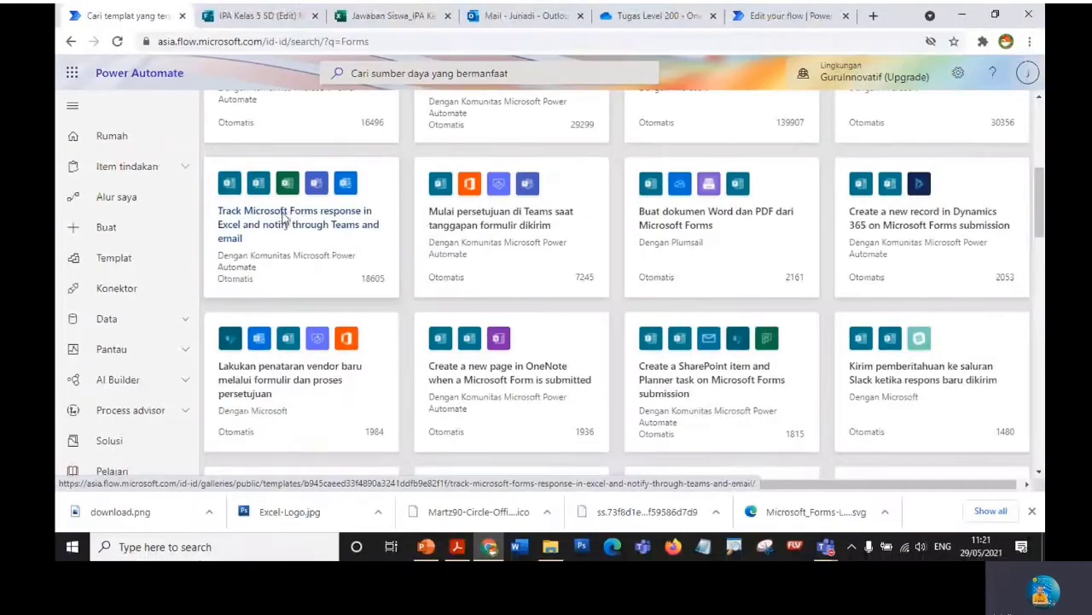
click(285, 218)
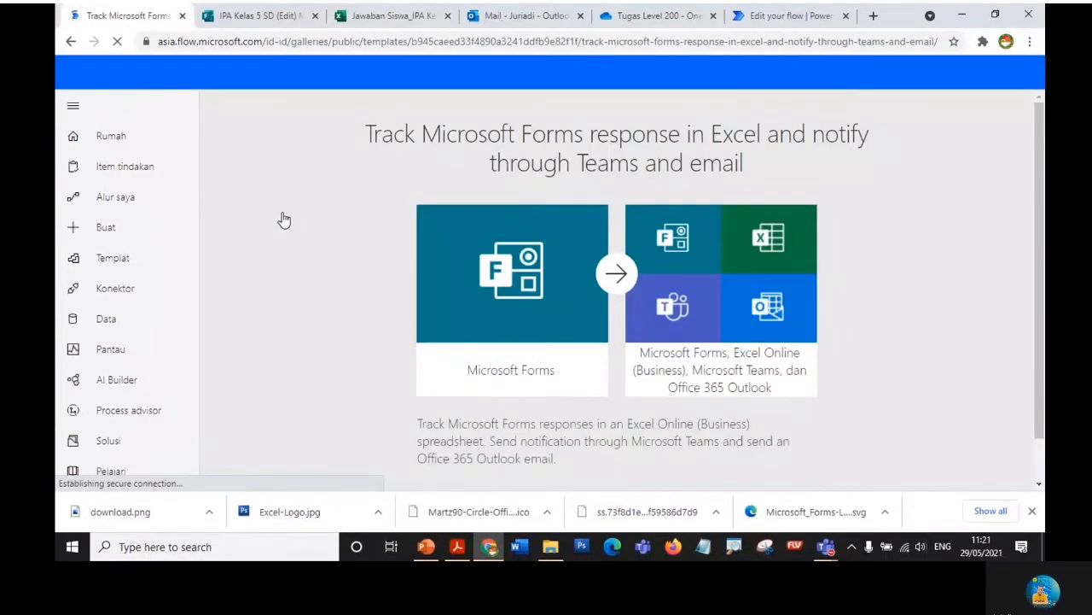
drag(1041, 184, 1044, 271)
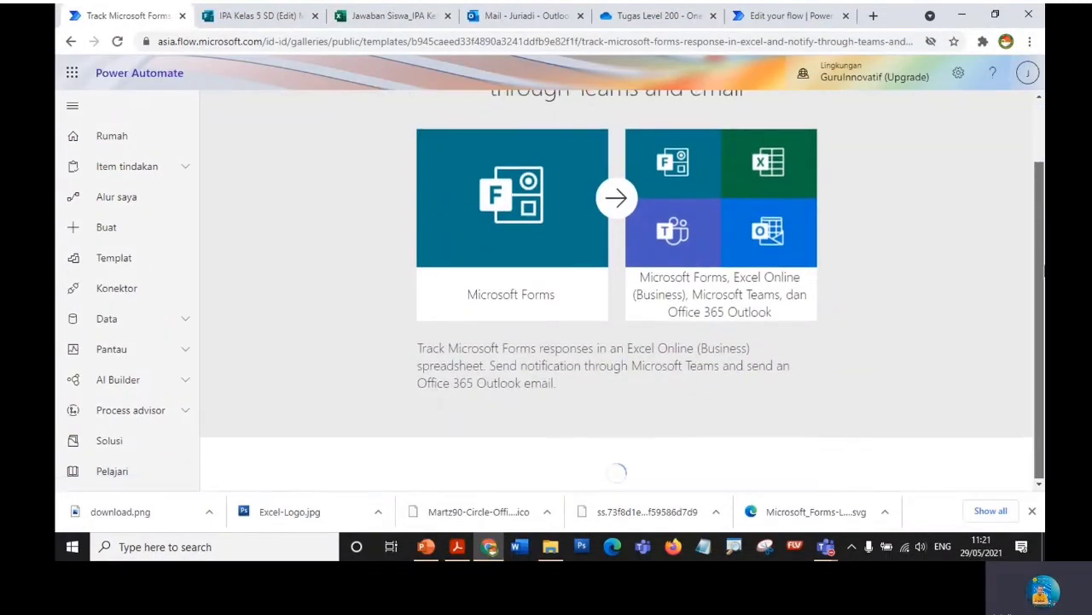
drag(1041, 278, 1043, 404)
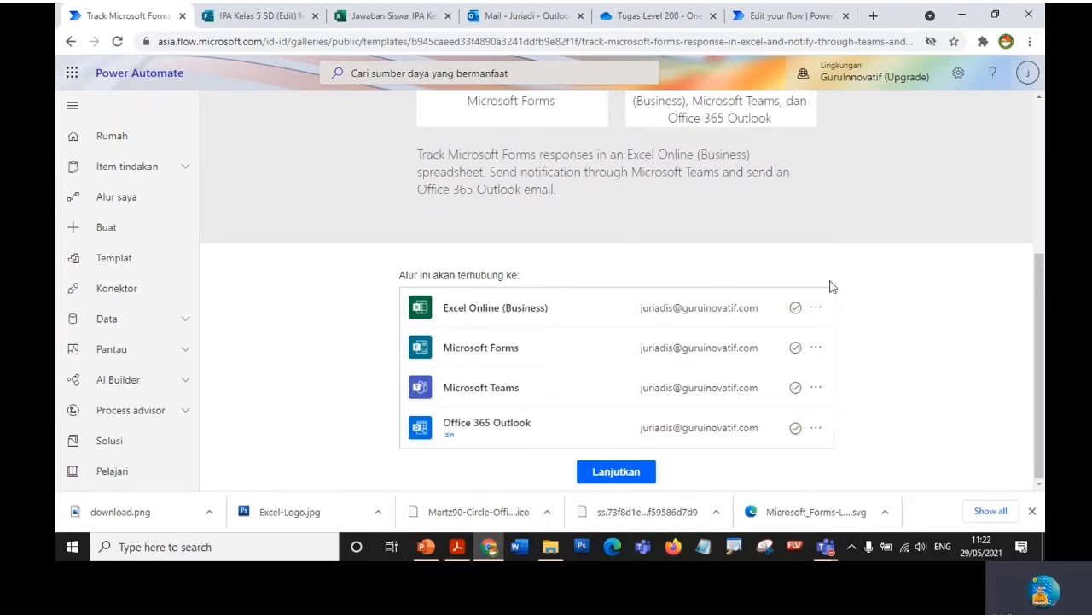
click(608, 480)
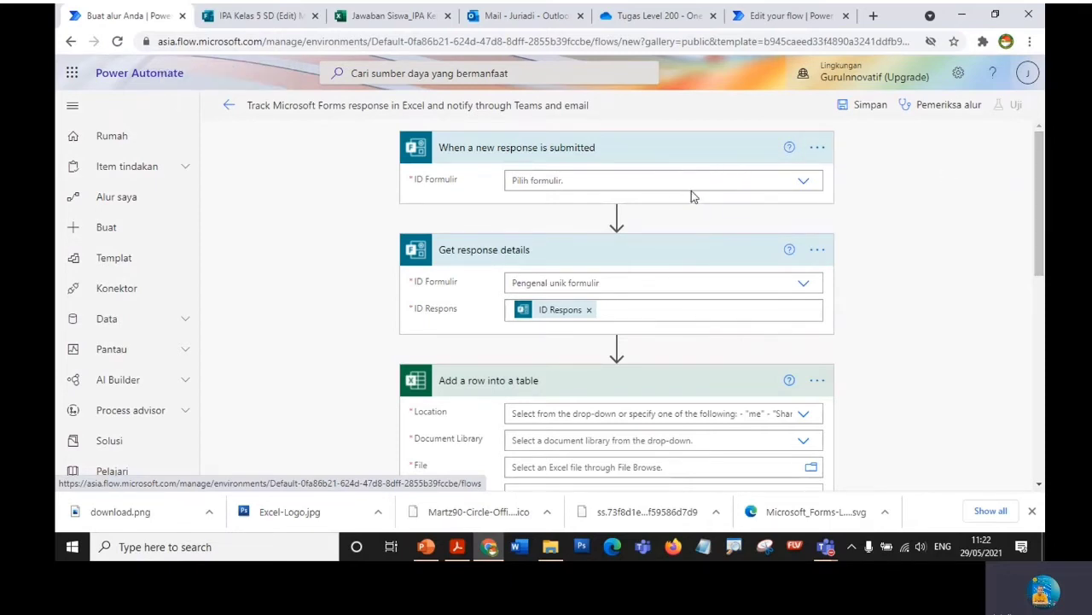
- Select the form IPA Kelas 5 SD in both the response trigger and Get response details, checking the quiz title in Forms
click(806, 185)
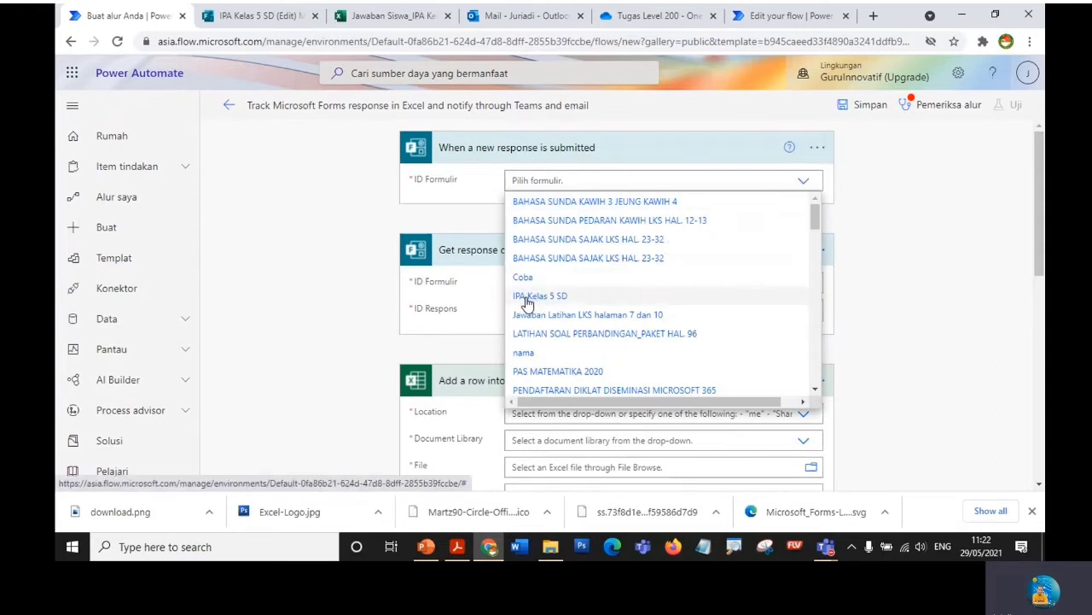
click(240, 23)
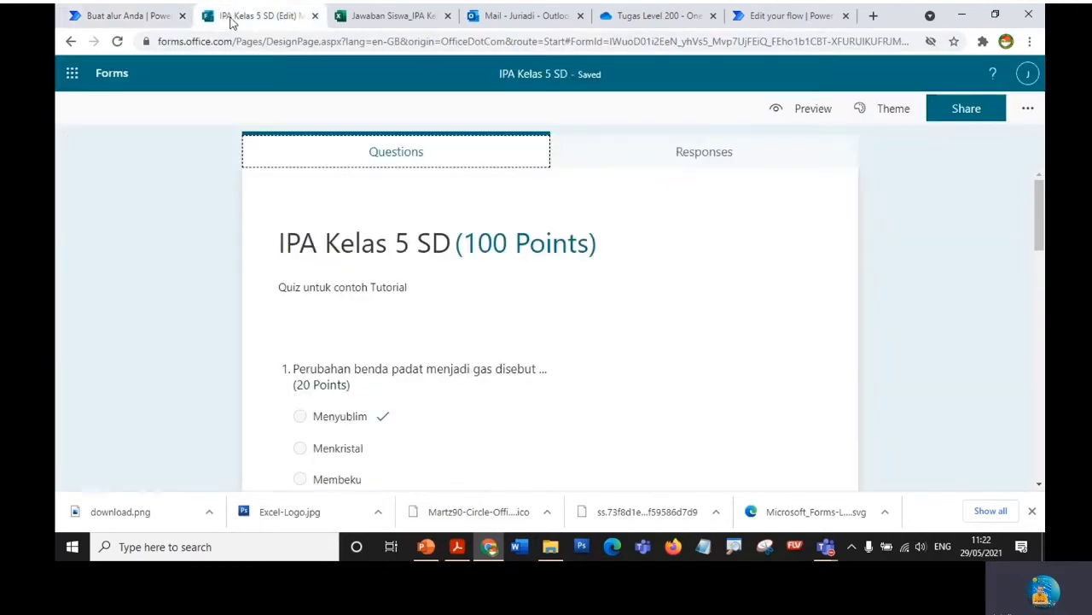
click(137, 18)
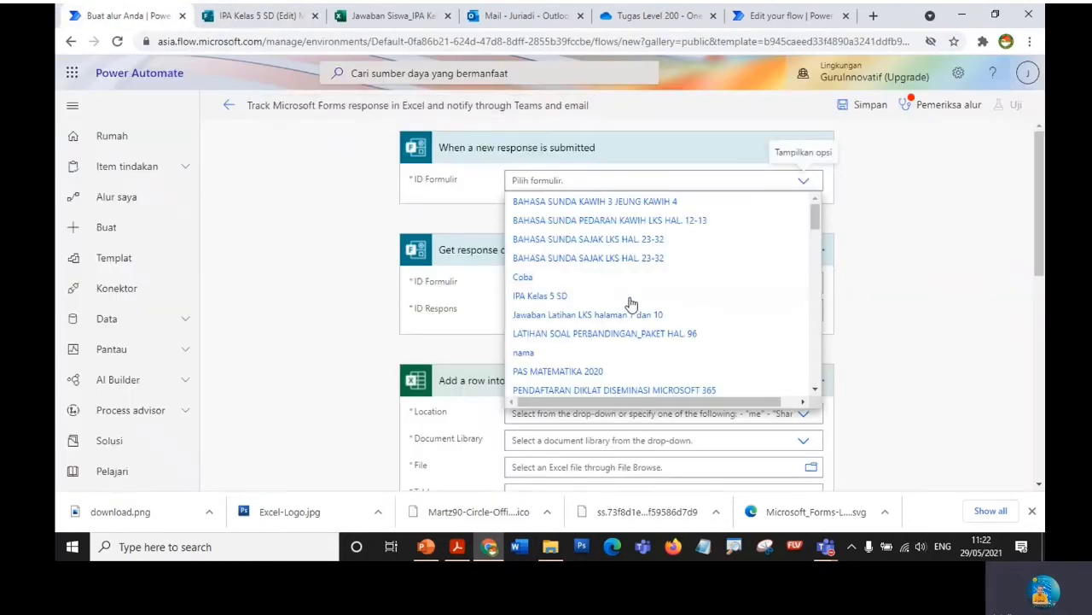
click(546, 298)
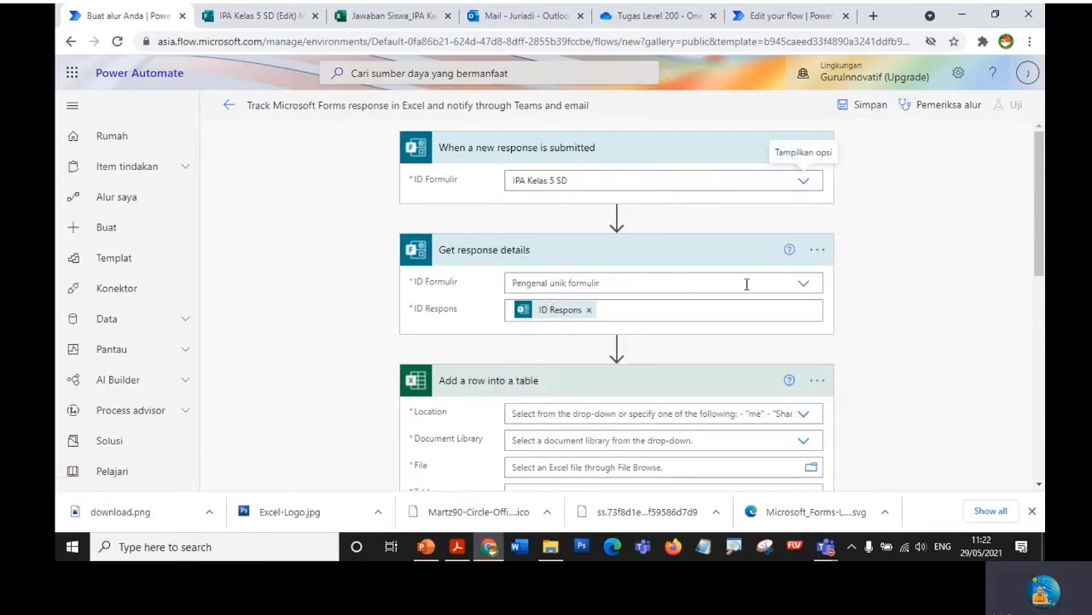
click(804, 285)
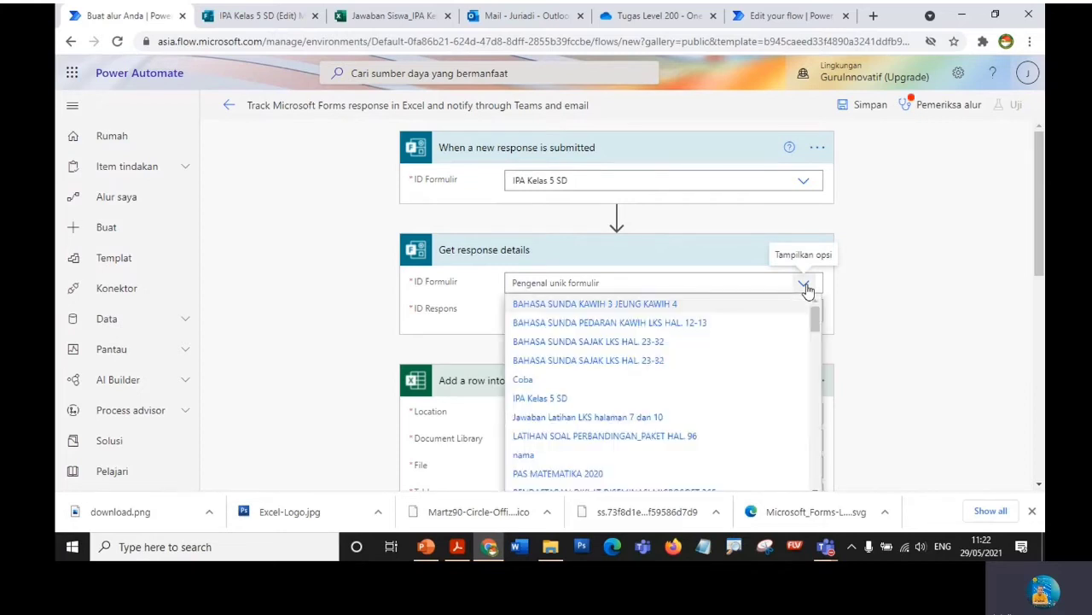
click(541, 399)
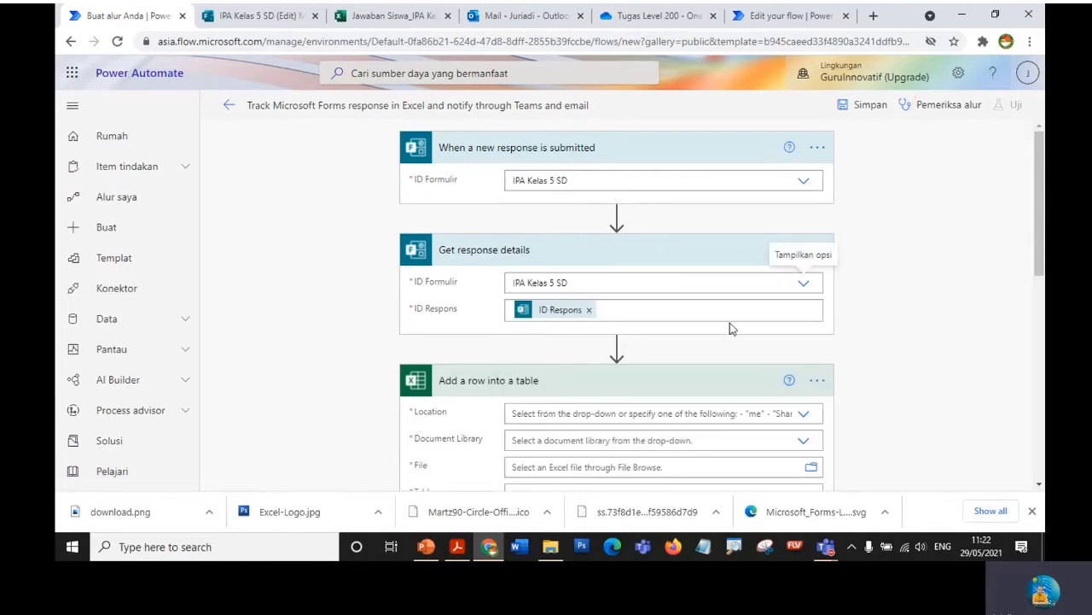
- Check the Flow 1 diagram in PowerPoint for the stage following Forms and return to the flow editor
drag(1042, 219, 1042, 237)
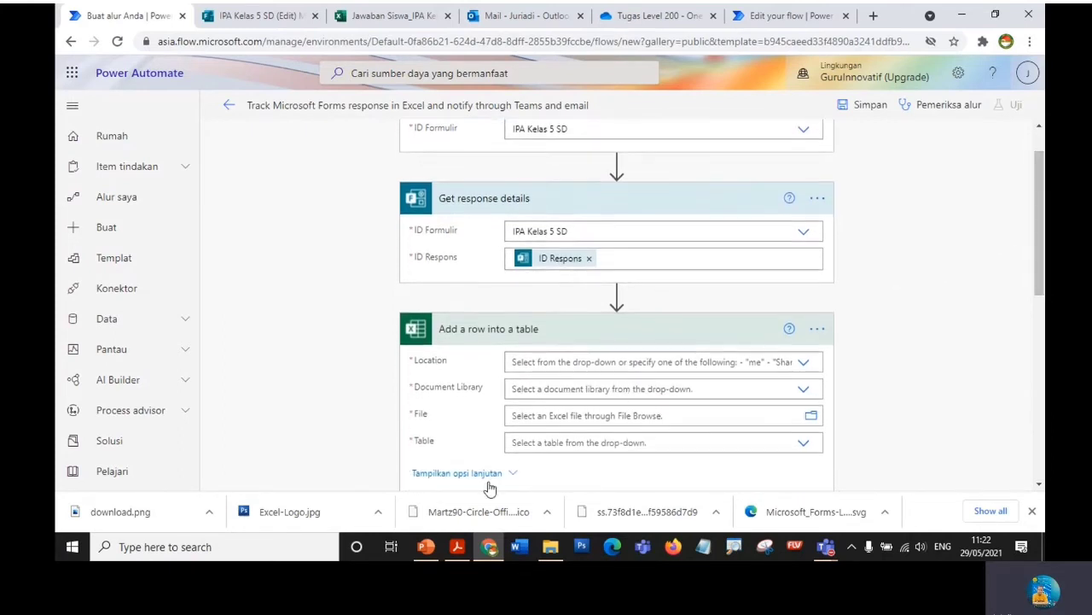
click(427, 548)
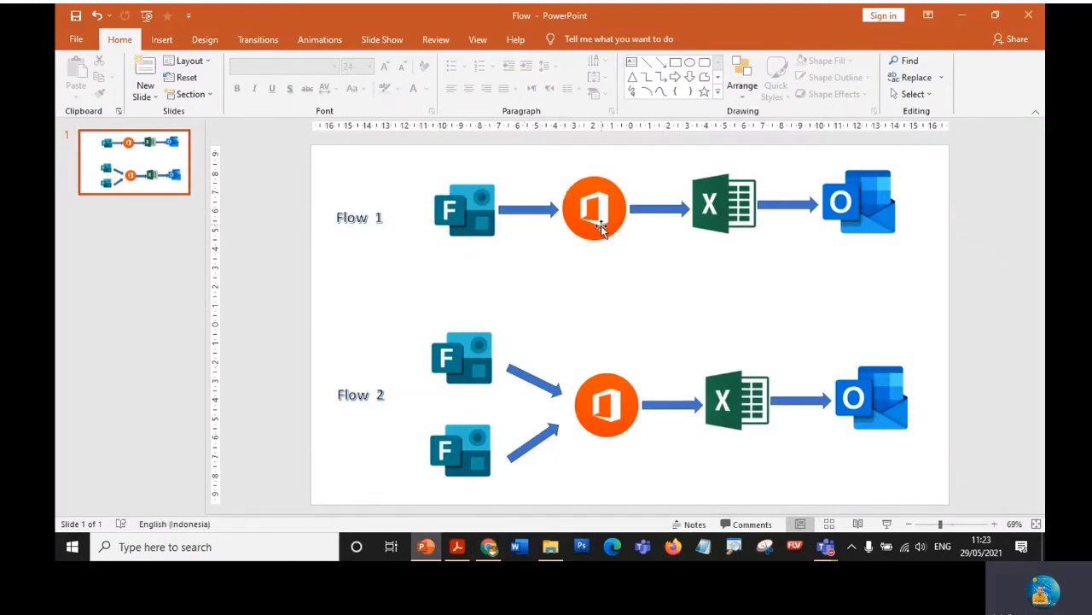
click(485, 548)
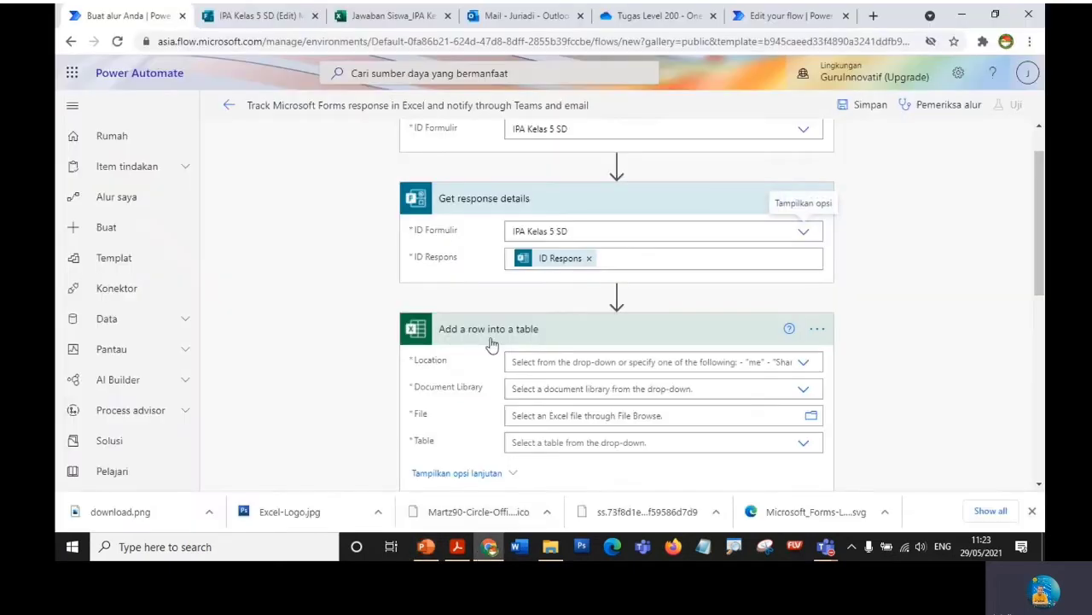
- Insert the Office 365 Users action "Dapatkan profil pengguna (V2)" between Get response details and Add a row into a table, searching for "get user"
click(616, 296)
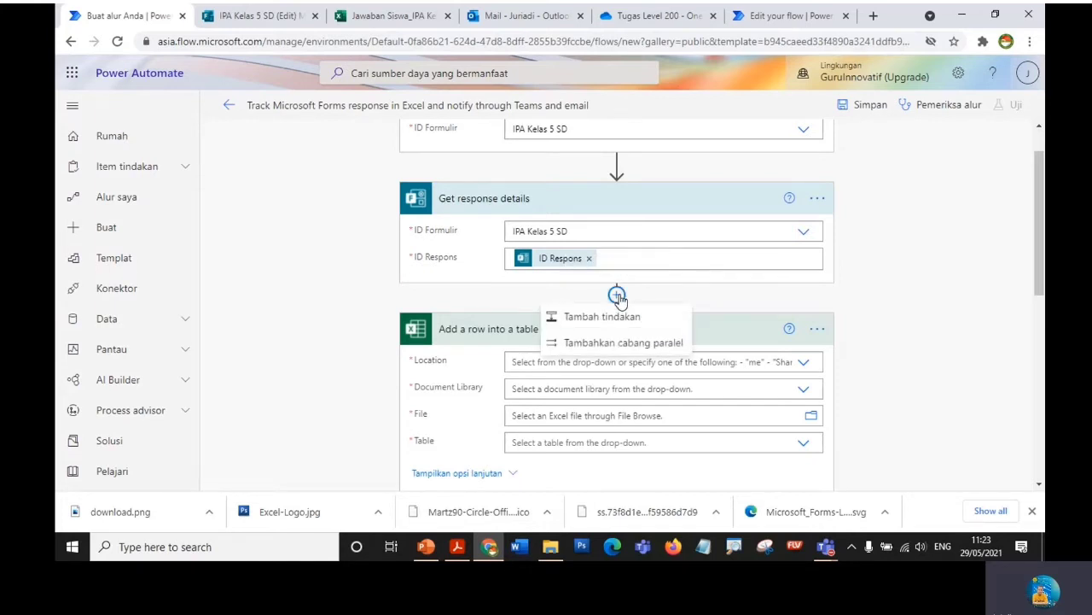
click(606, 318)
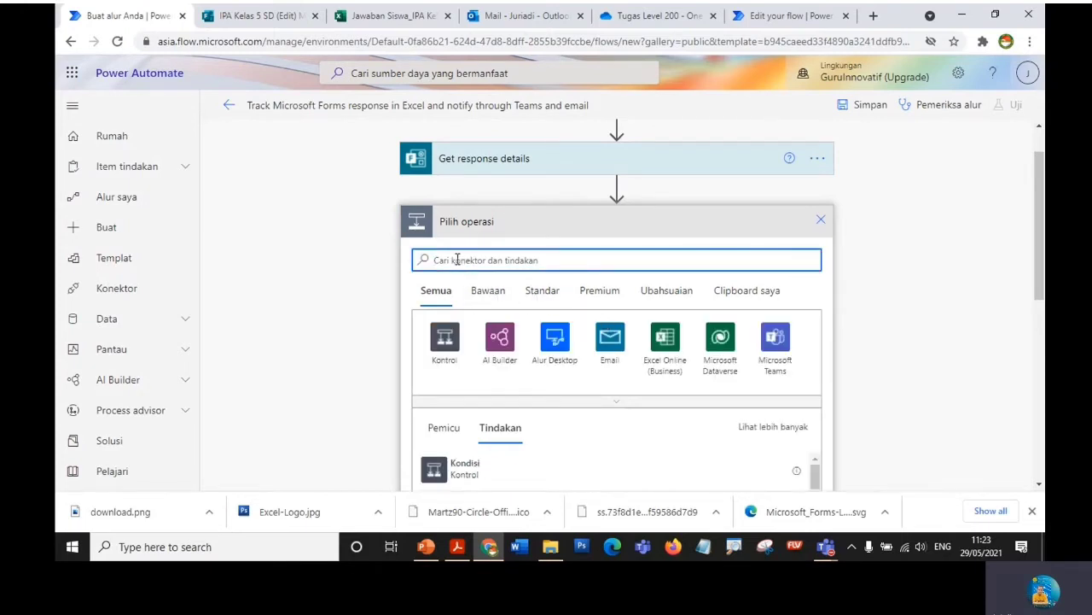
text(get user)
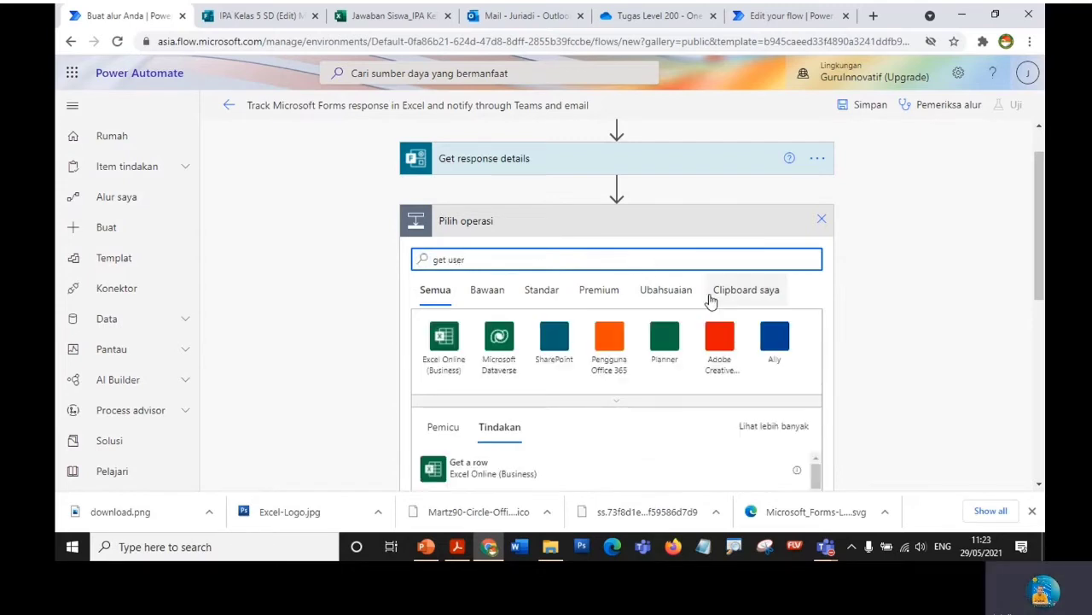
click(606, 349)
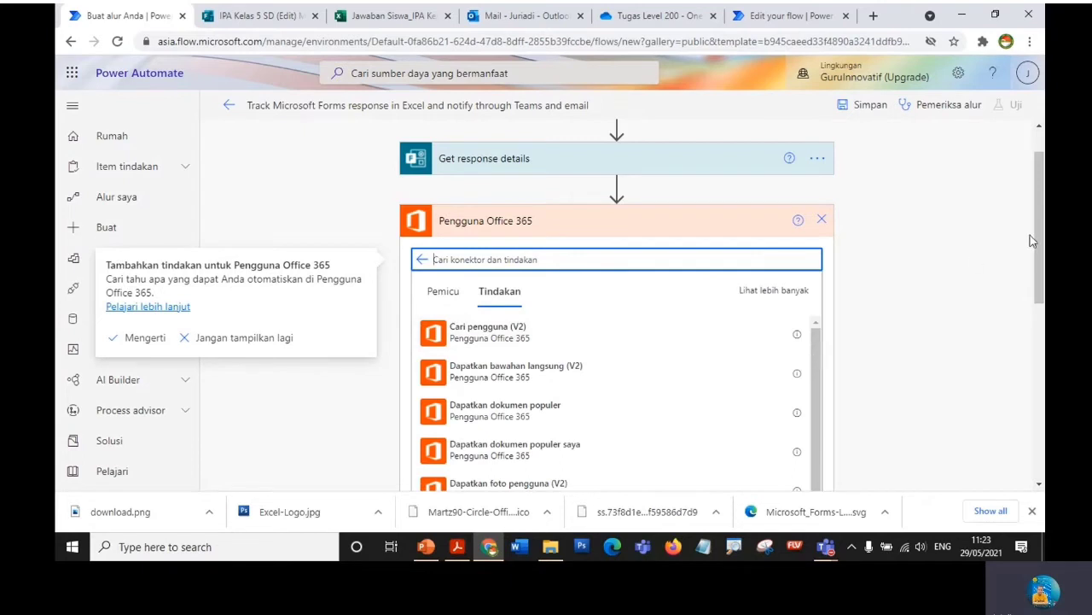
drag(1040, 249, 1044, 305)
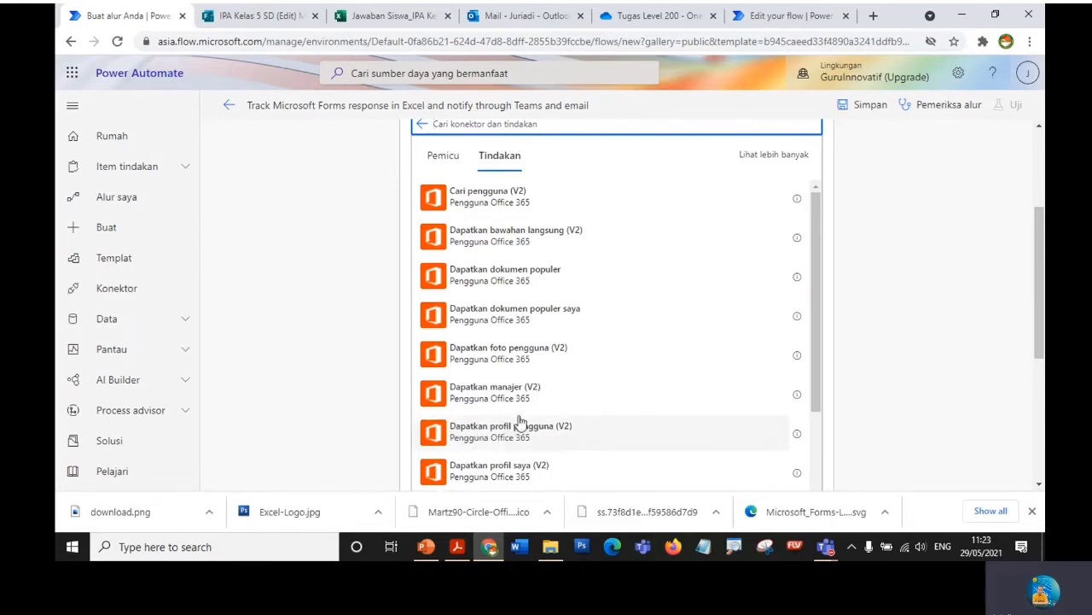
click(493, 436)
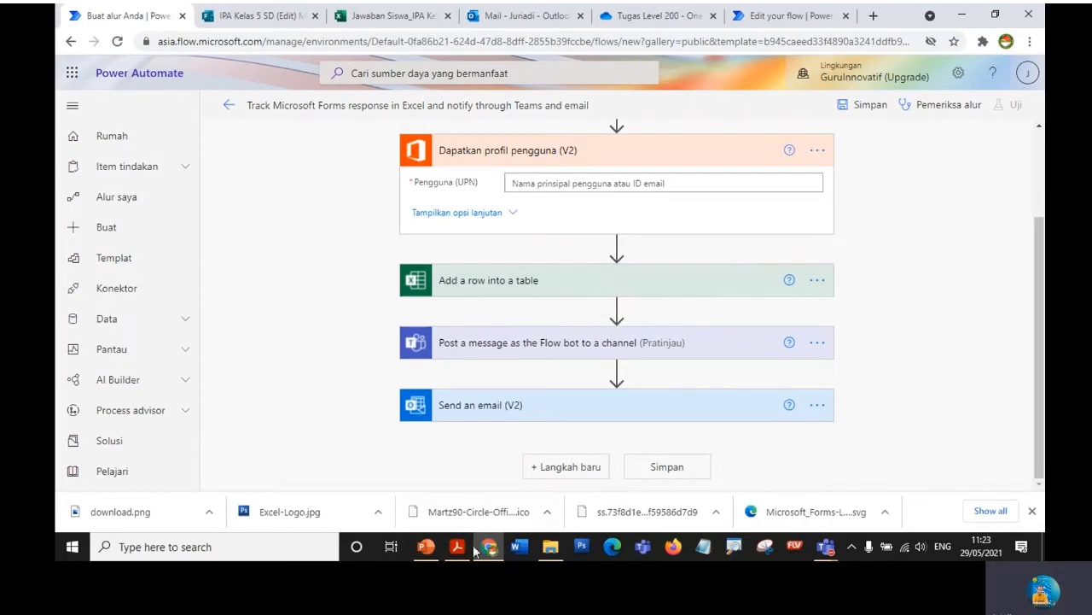
- Consult the flow diagram in PowerPoint and set the Add a row into a table location to OneDrive for Business with document library OneDrive
click(424, 549)
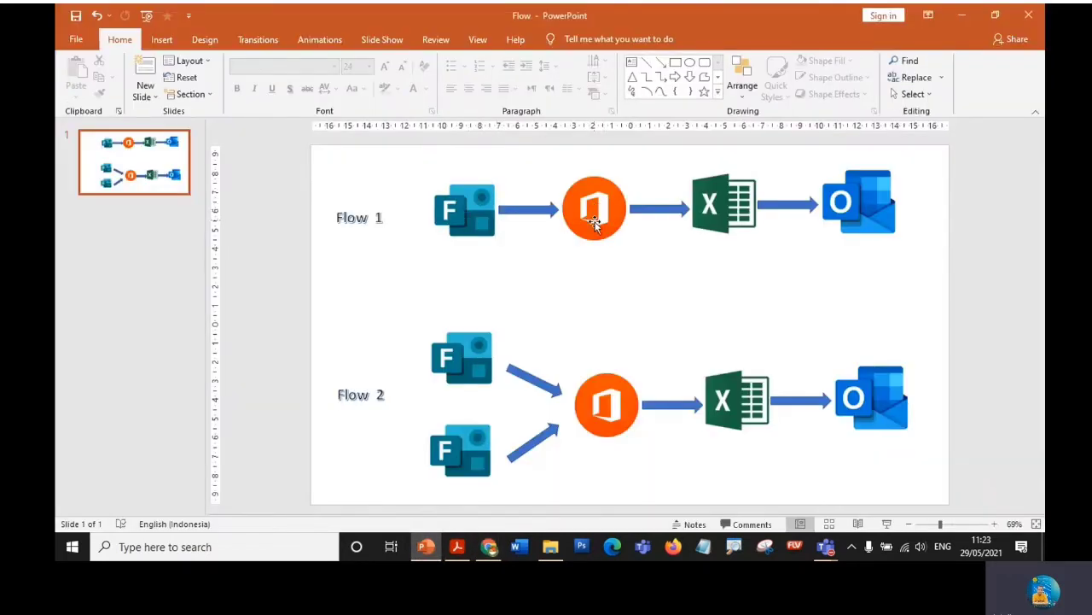
click(489, 548)
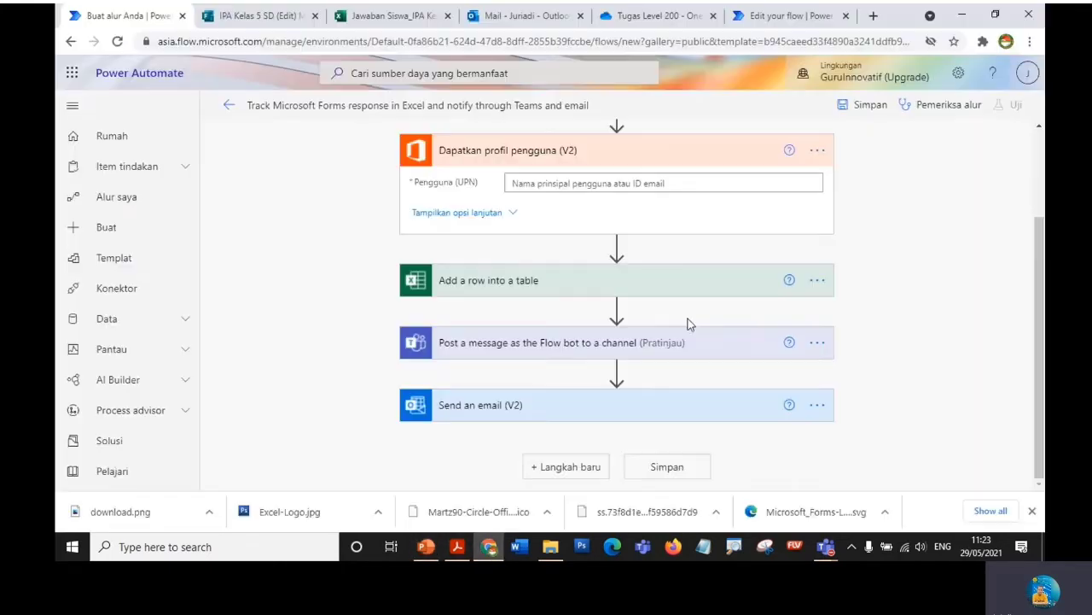
click(613, 290)
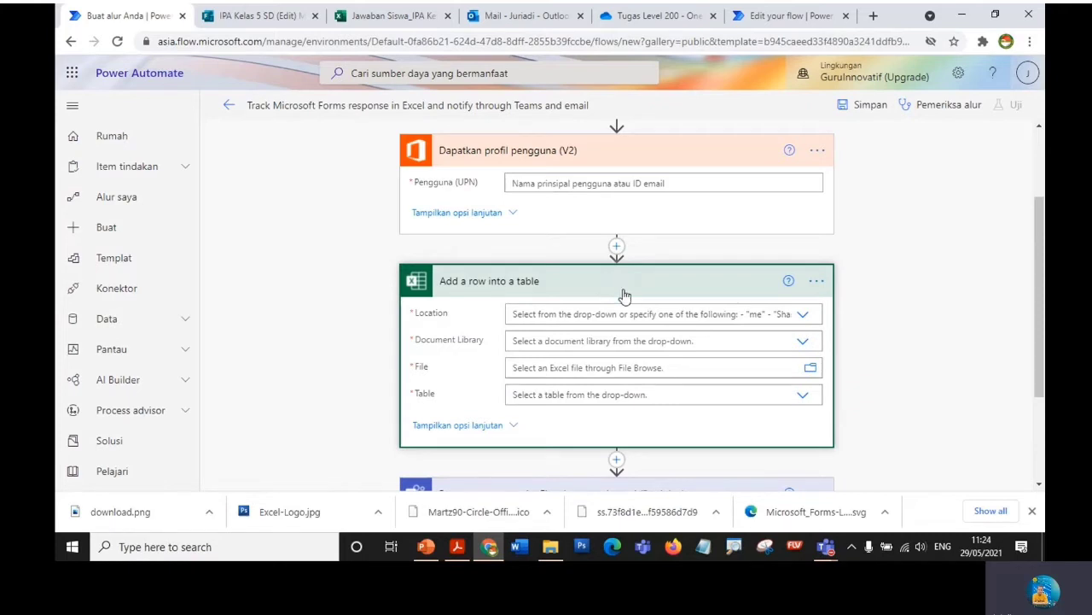
click(803, 315)
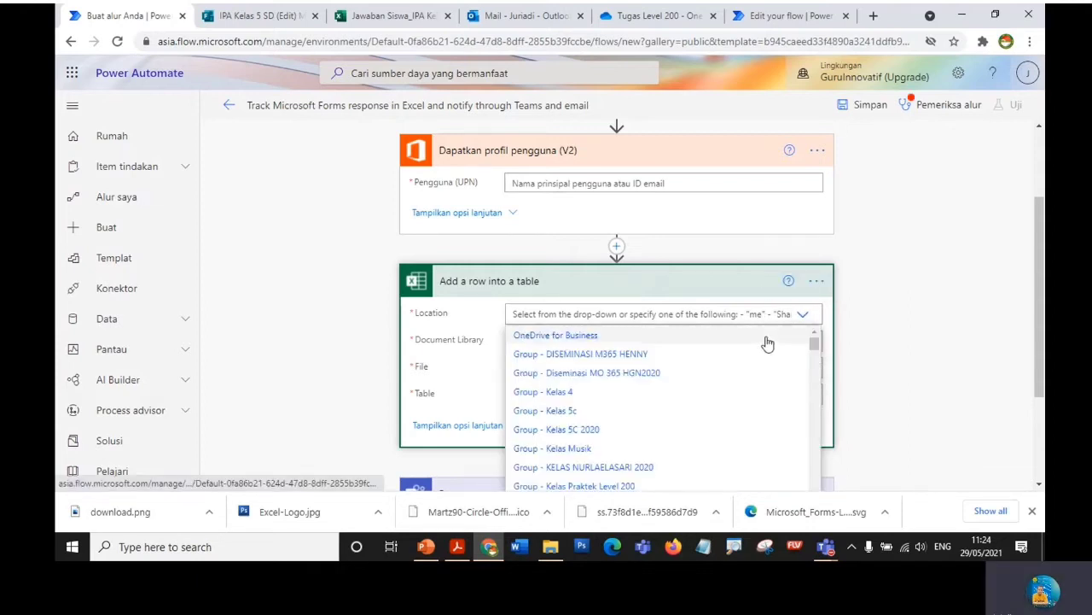
click(546, 337)
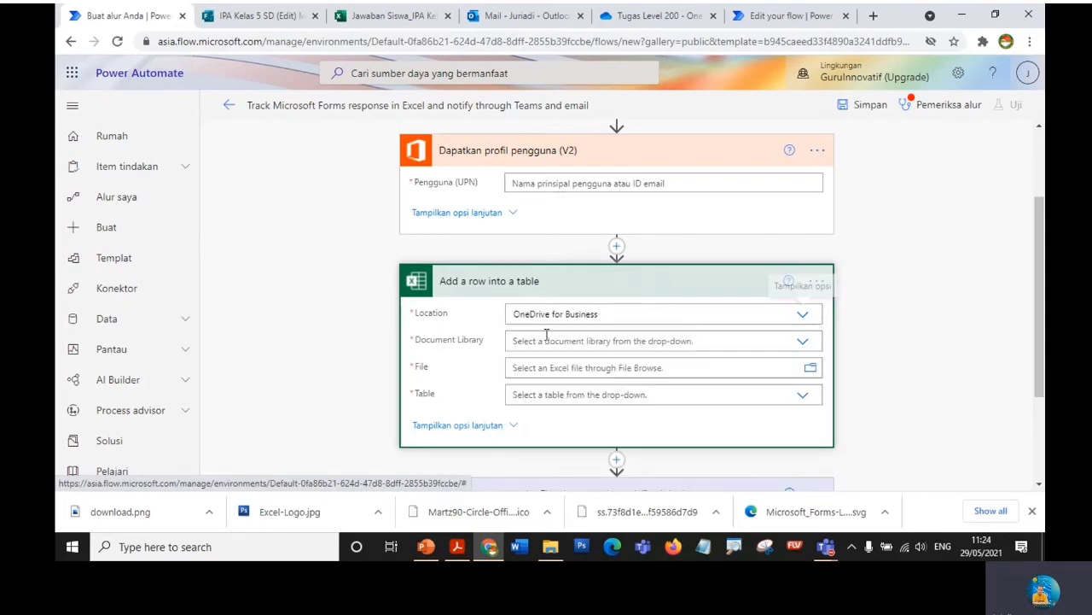
click(803, 342)
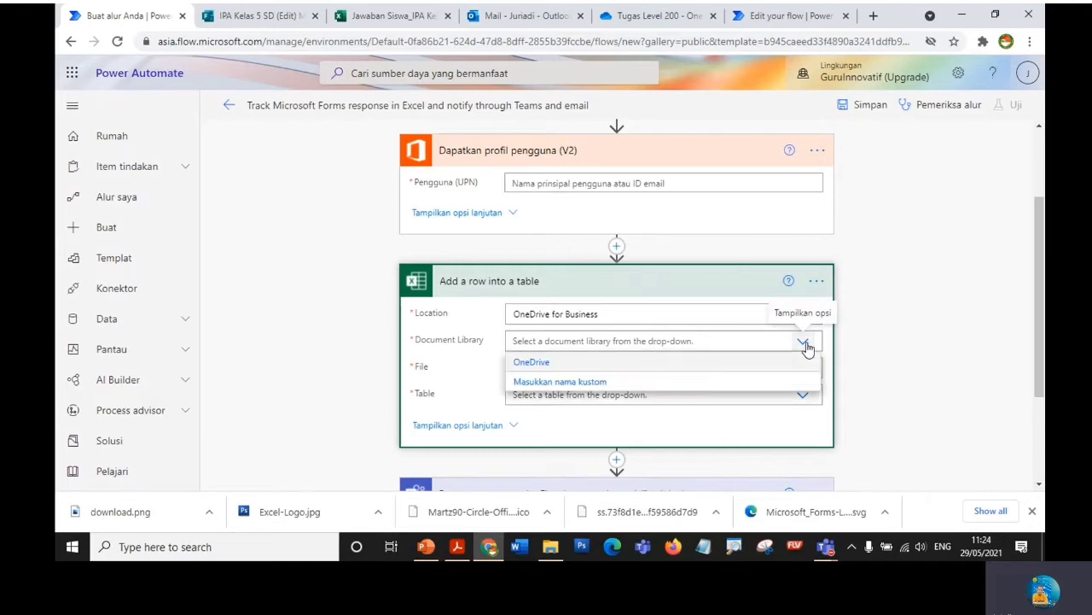
click(531, 362)
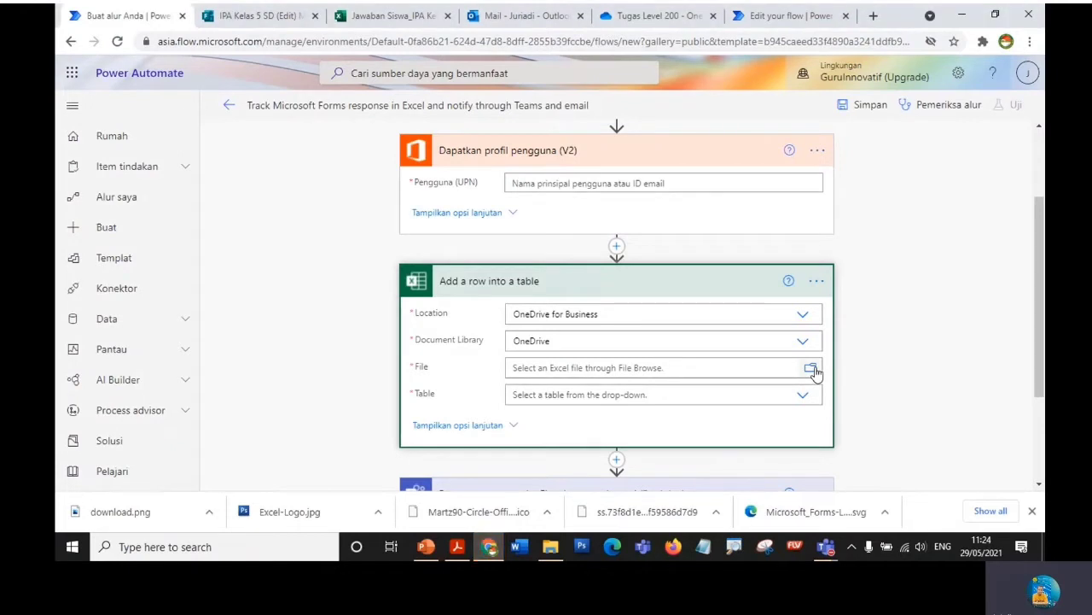
- Choose "Jawaban Siswa_IPA Kelas 5.xlsx" from the Tugas Level 200 folder as the file for Add a row into a table
click(812, 369)
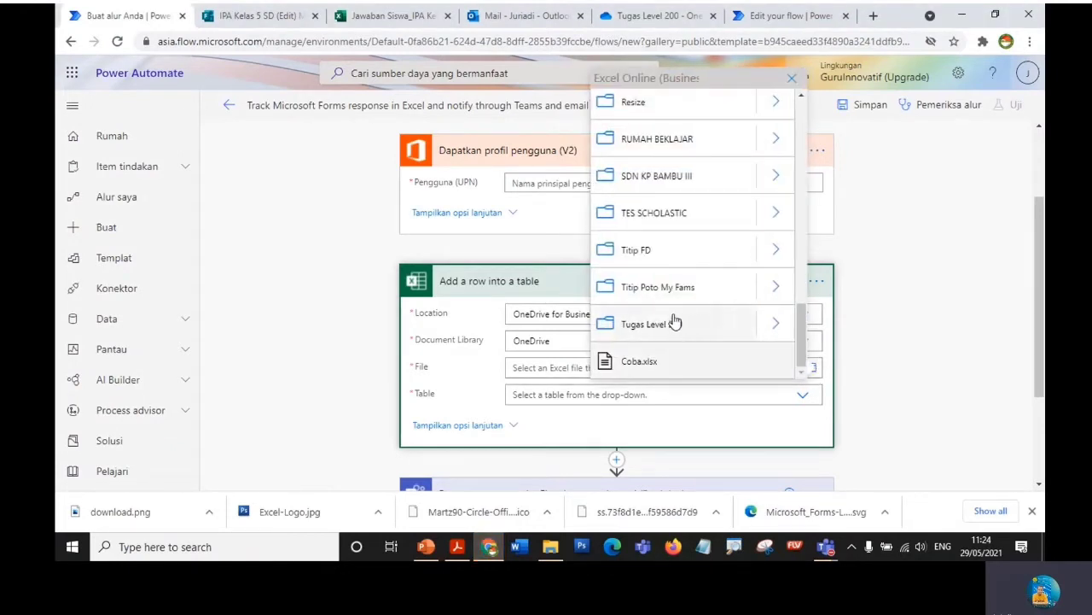
click(778, 329)
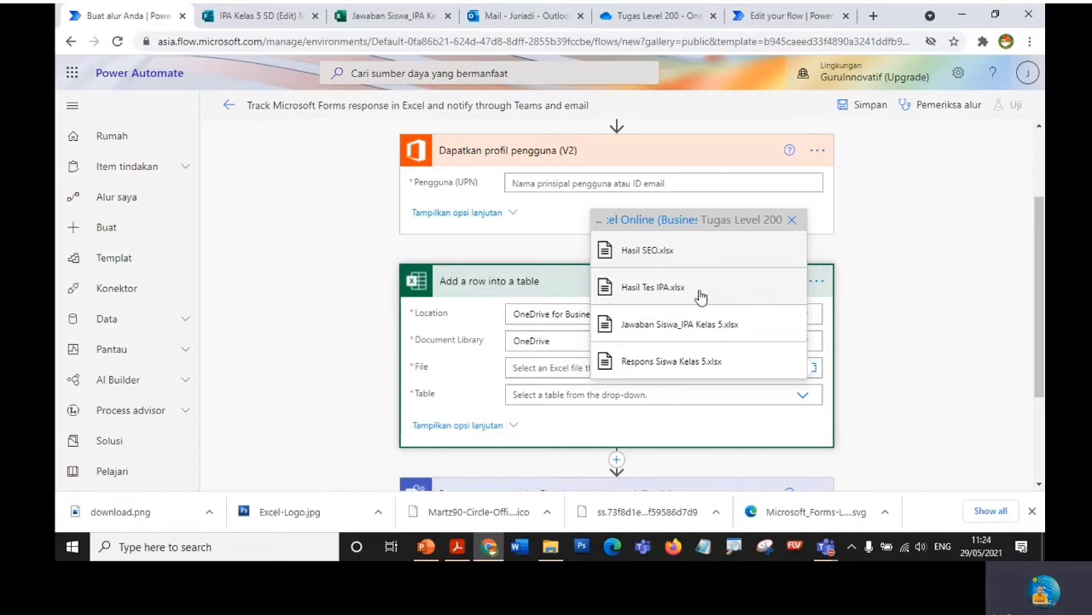
click(664, 327)
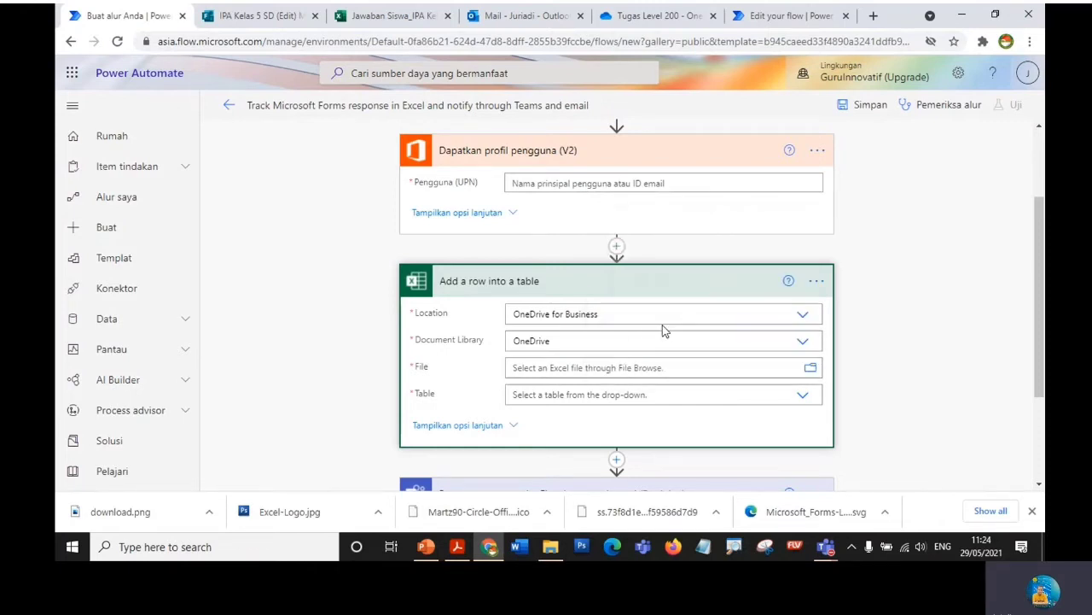
click(898, 318)
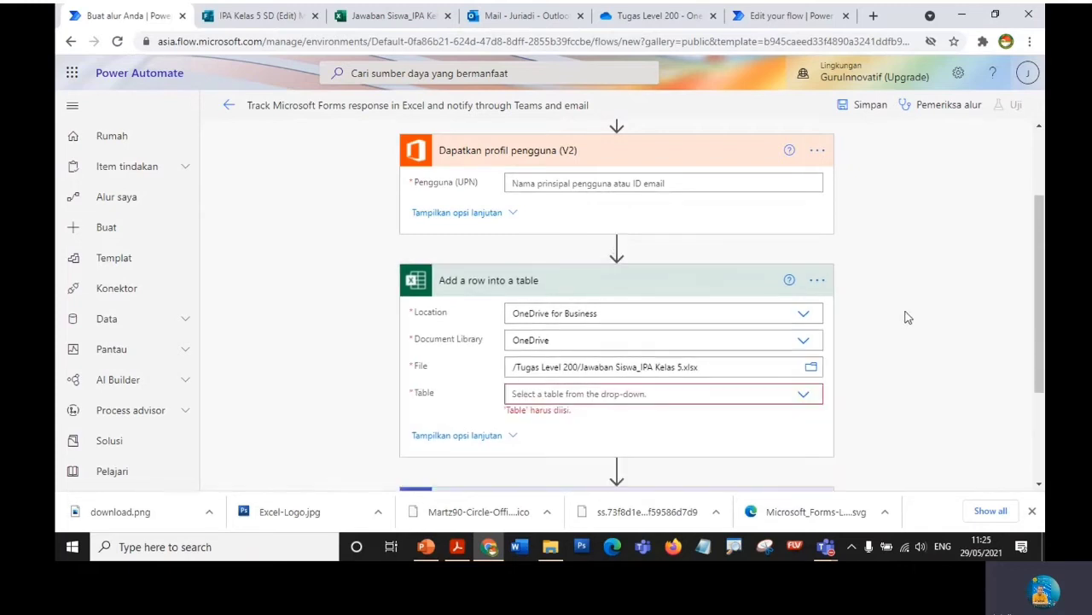
- Set Table1 as the destination table of the Add a row into a table action
scroll(1041, 319, down, 1)
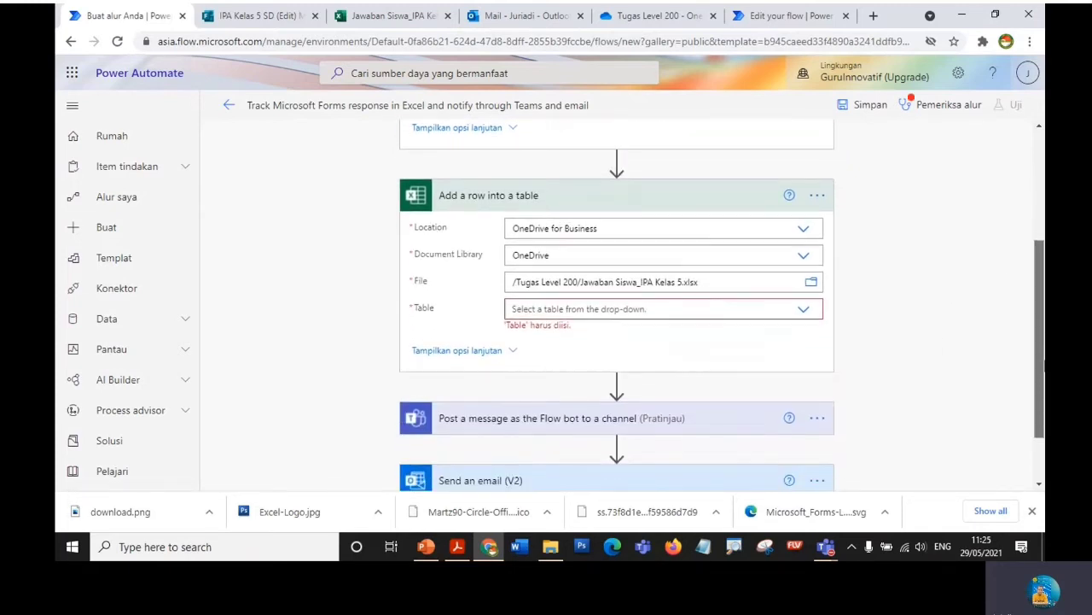
click(803, 310)
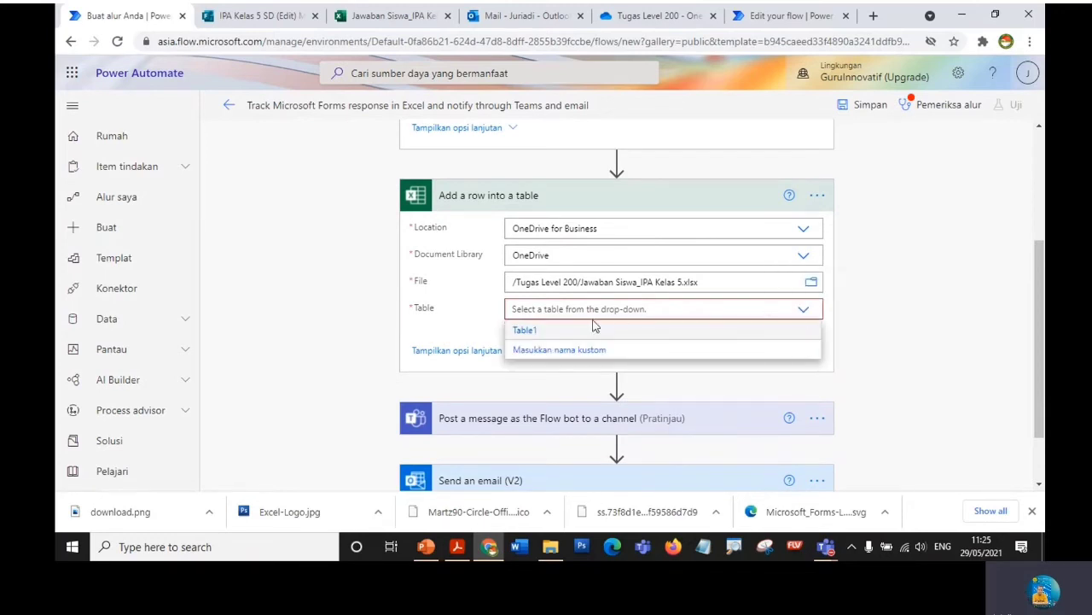
click(526, 331)
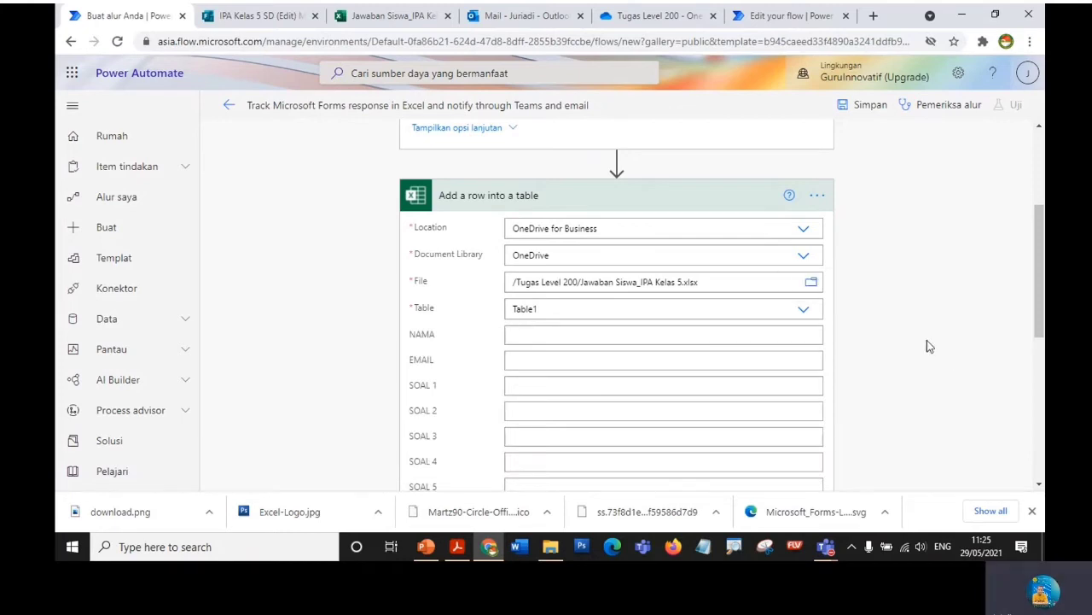
drag(1042, 275, 1042, 311)
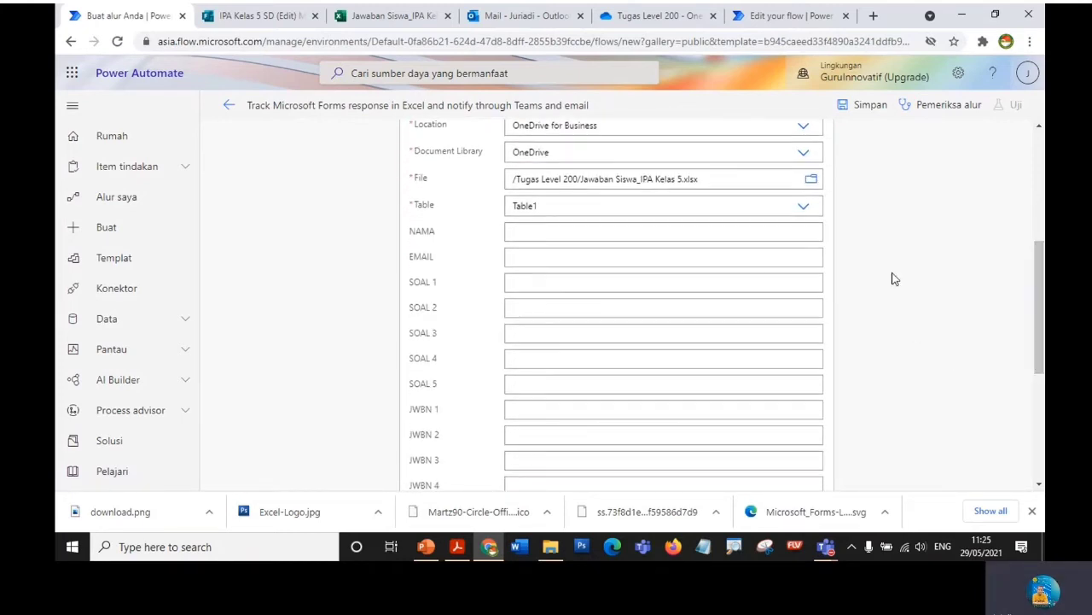
- Map the NAMA column to the Nama Tampilan dynamic content from Dapatkan profil pengguna (V2)
click(553, 232)
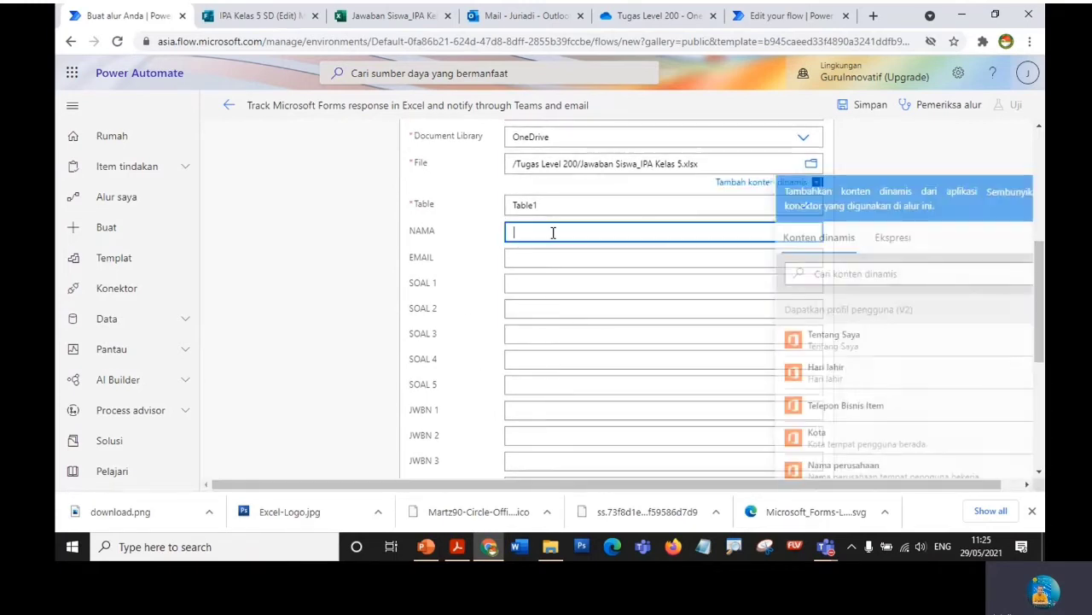
drag(1041, 320, 1042, 410)
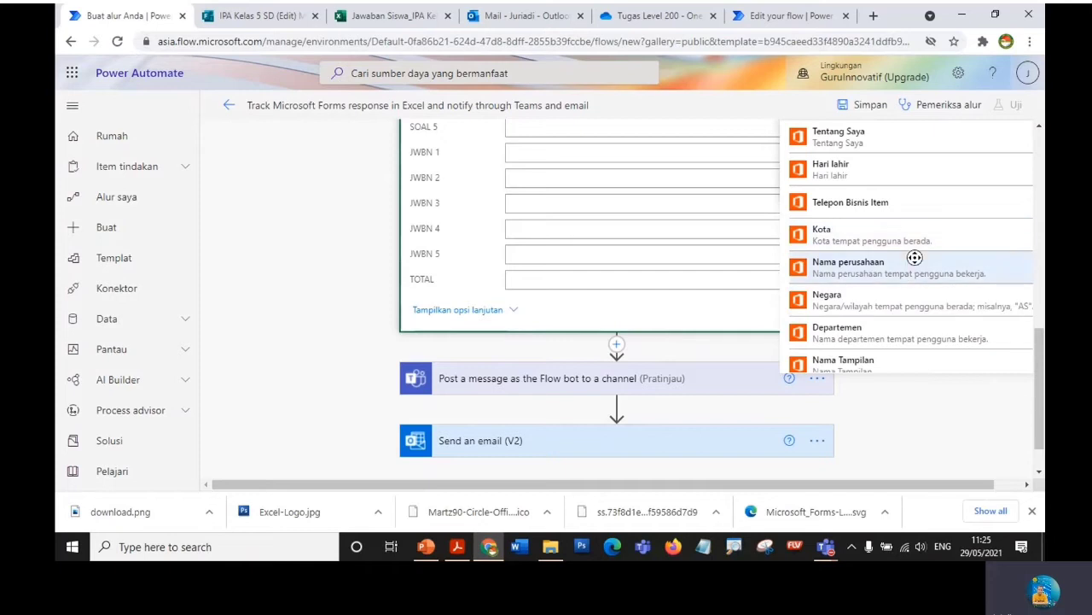
scroll(914, 257, down, 10)
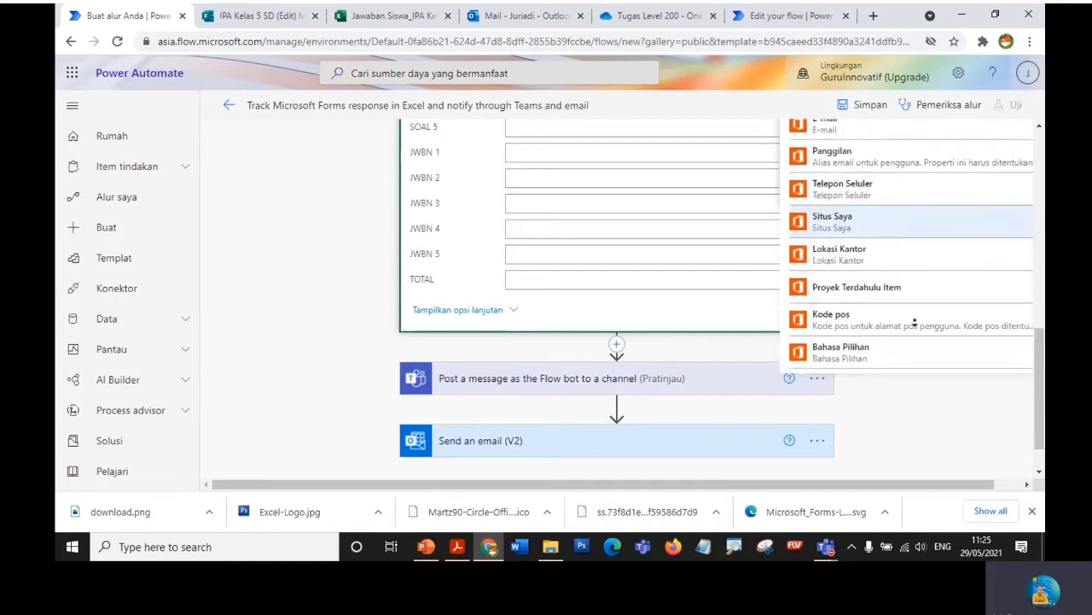
scroll(914, 242, up, 10)
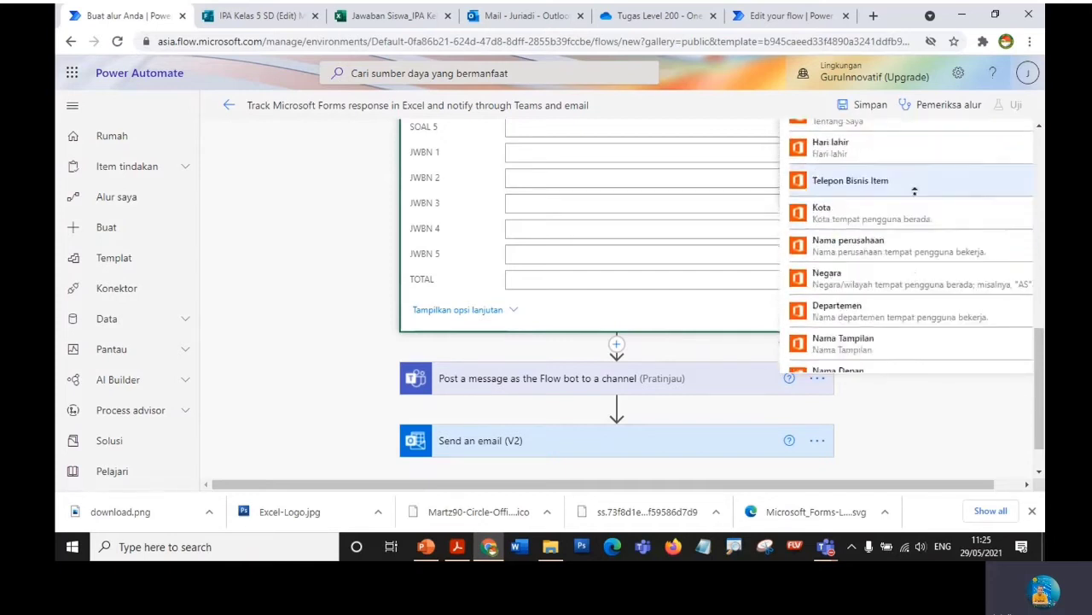
scroll(842, 282, down, 4)
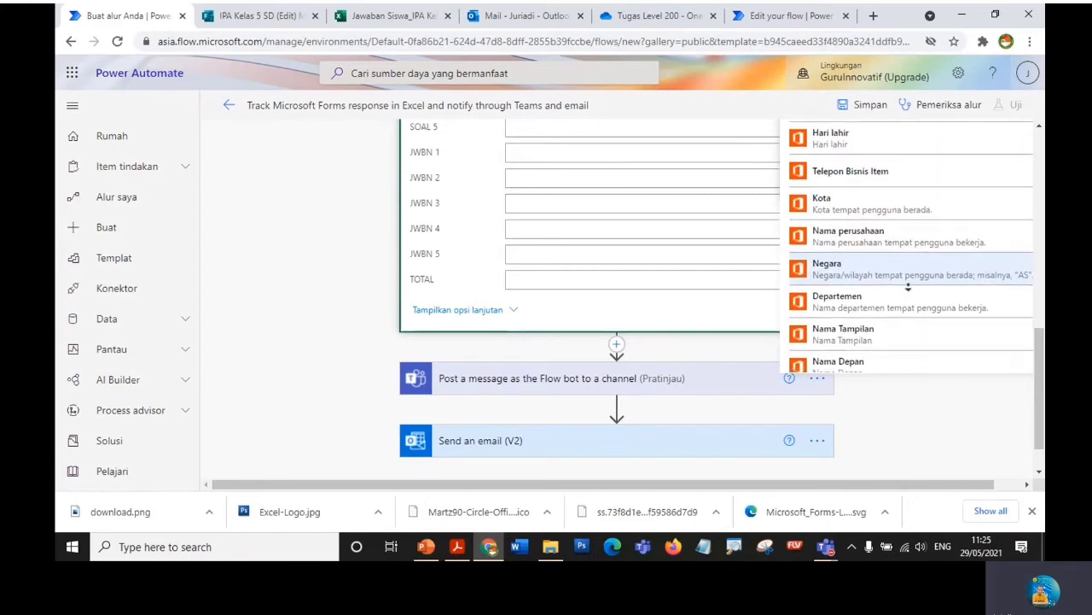
scroll(857, 167, up, 2)
scroll(857, 294, down, 2)
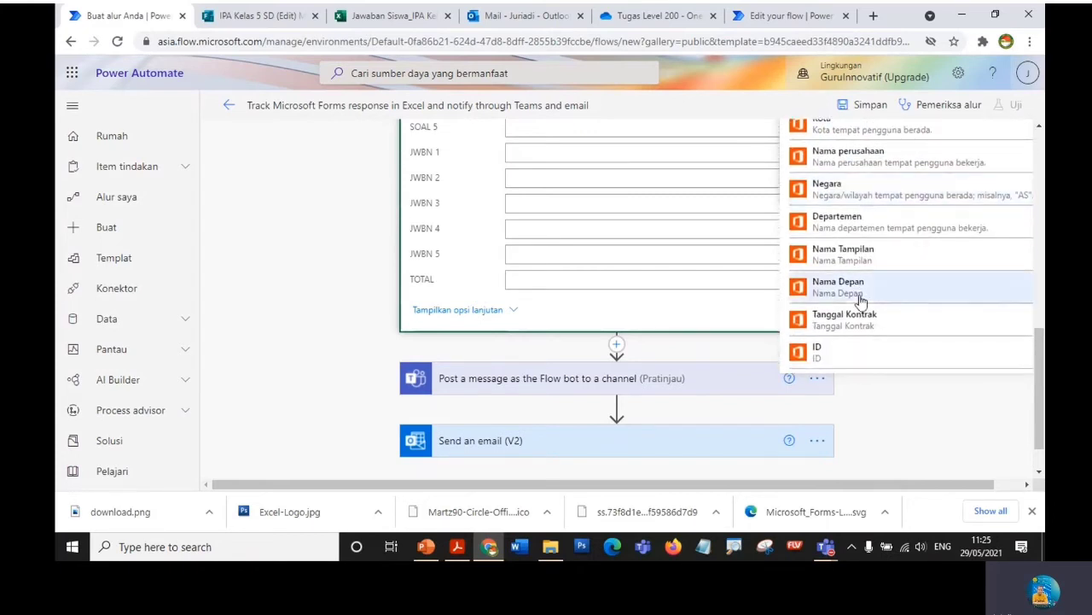
click(861, 259)
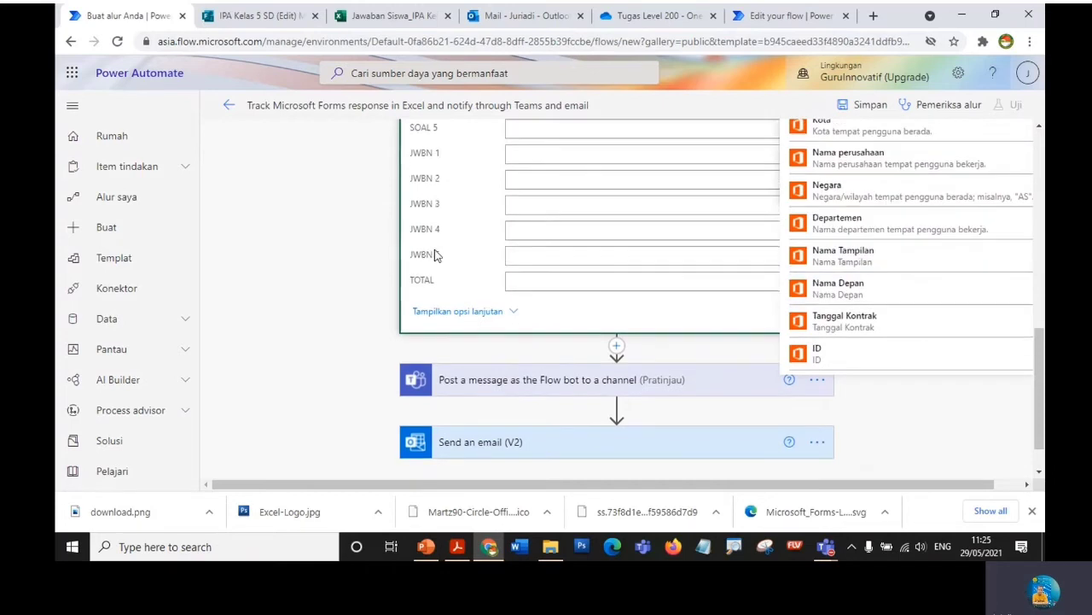
click(281, 201)
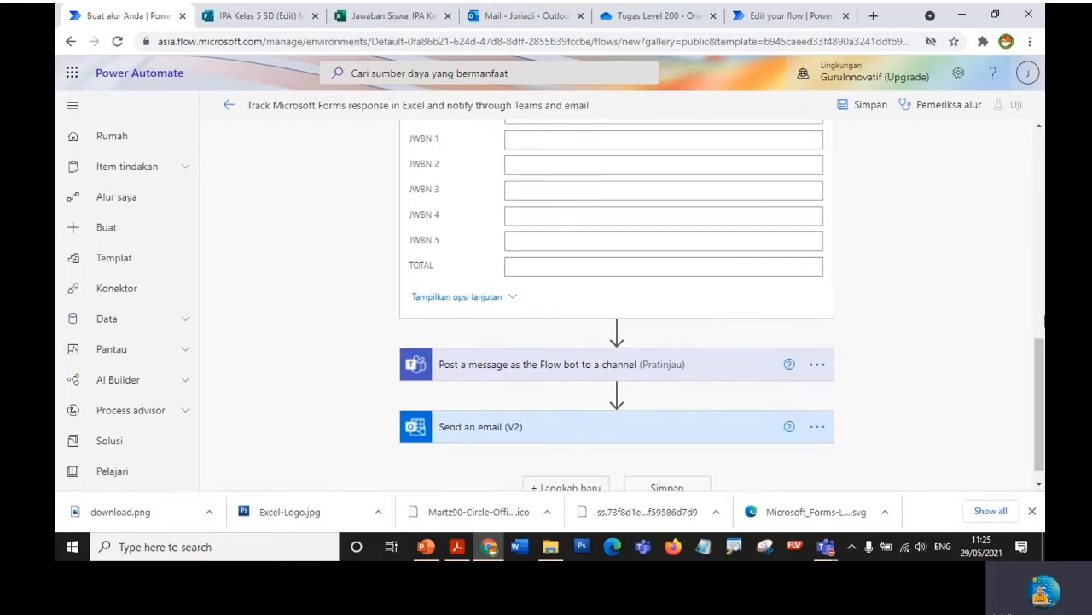
- Map the EMAIL column to the Responders' Email dynamic content from Get response details
drag(1035, 380, 1035, 299)
click(559, 224)
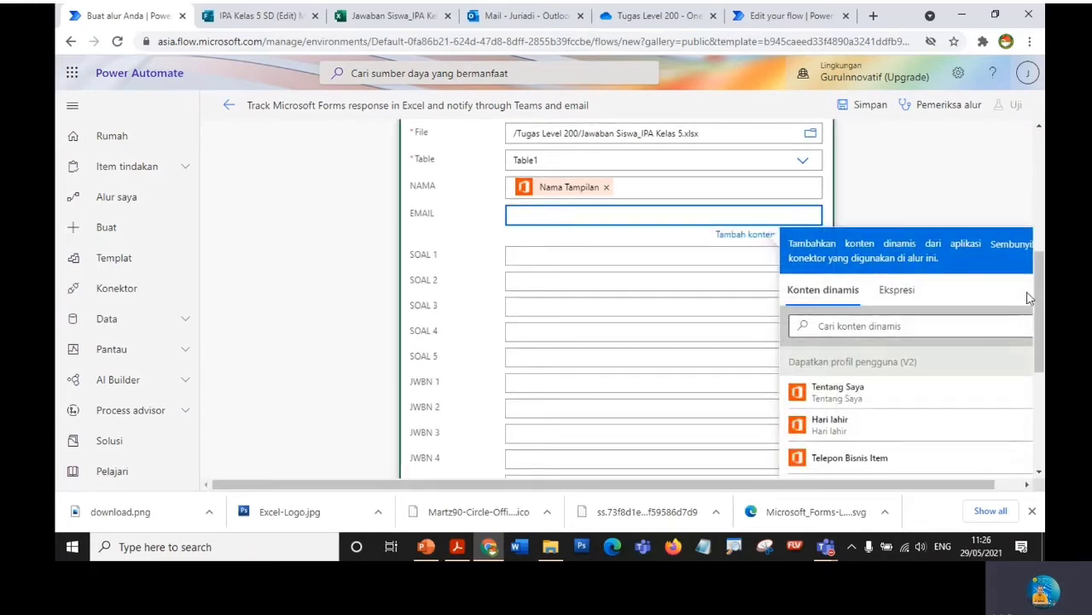
drag(1042, 304, 1041, 340)
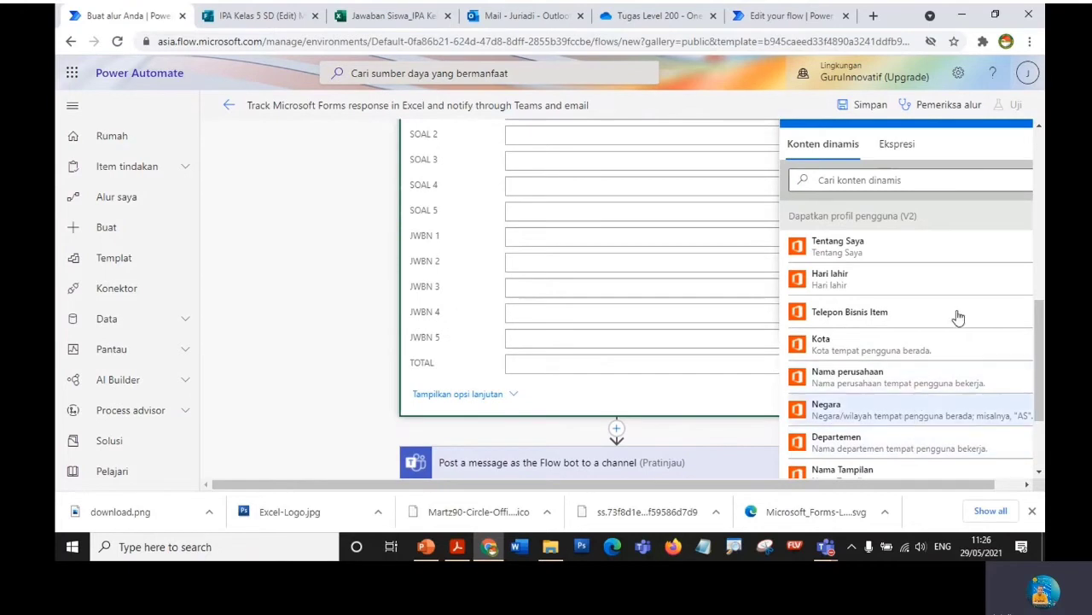
click(890, 146)
click(837, 171)
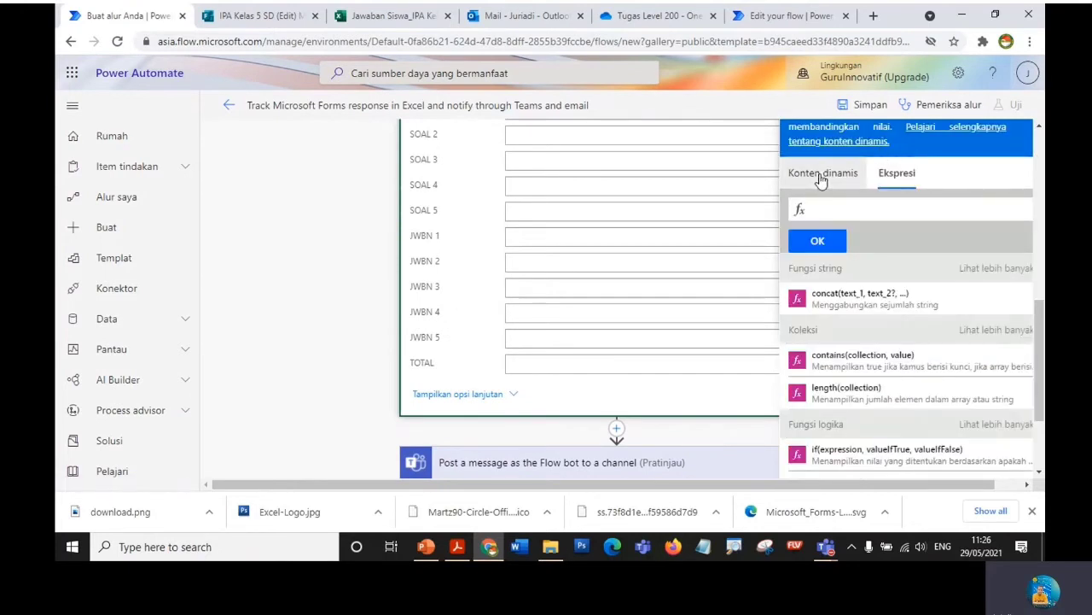
drag(1032, 239, 1035, 306)
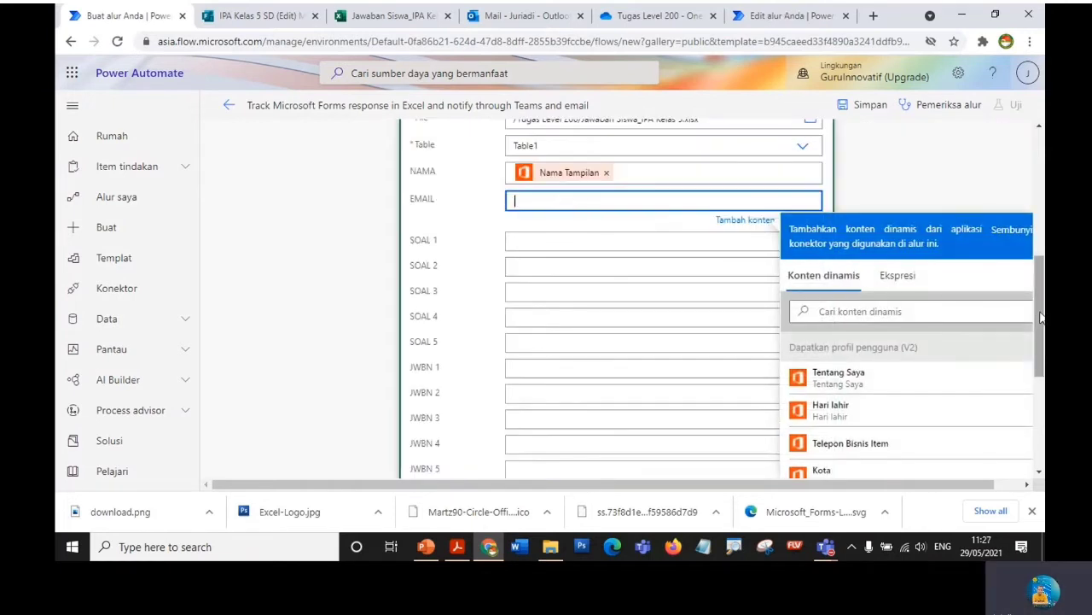
mouse_move(1041, 320)
mouse_down()
mouse_move(1042, 381)
mouse_move(1042, 332)
mouse_up()
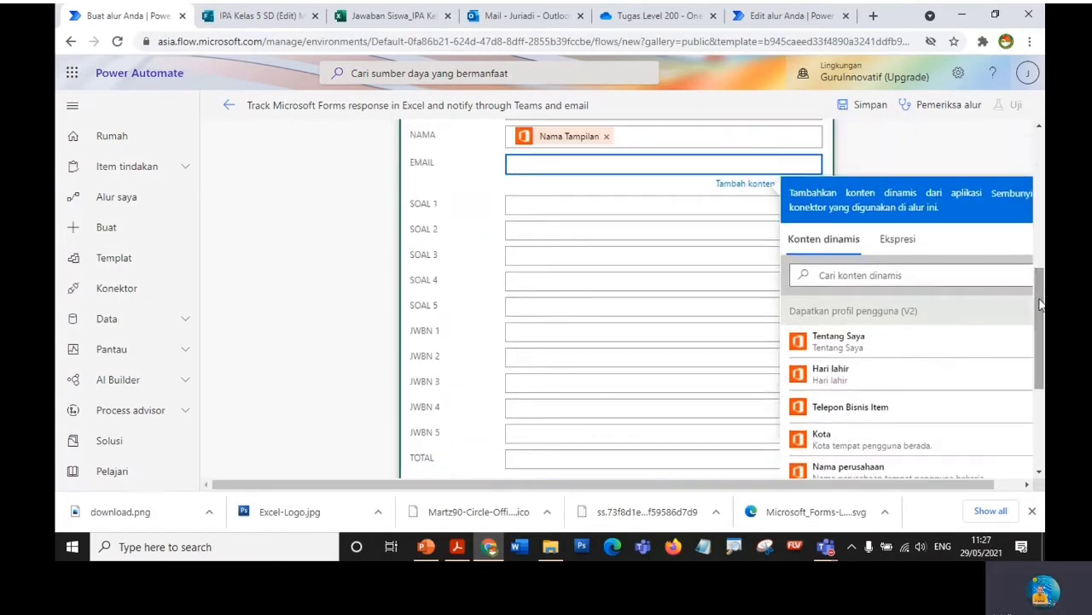
click(900, 245)
click(817, 264)
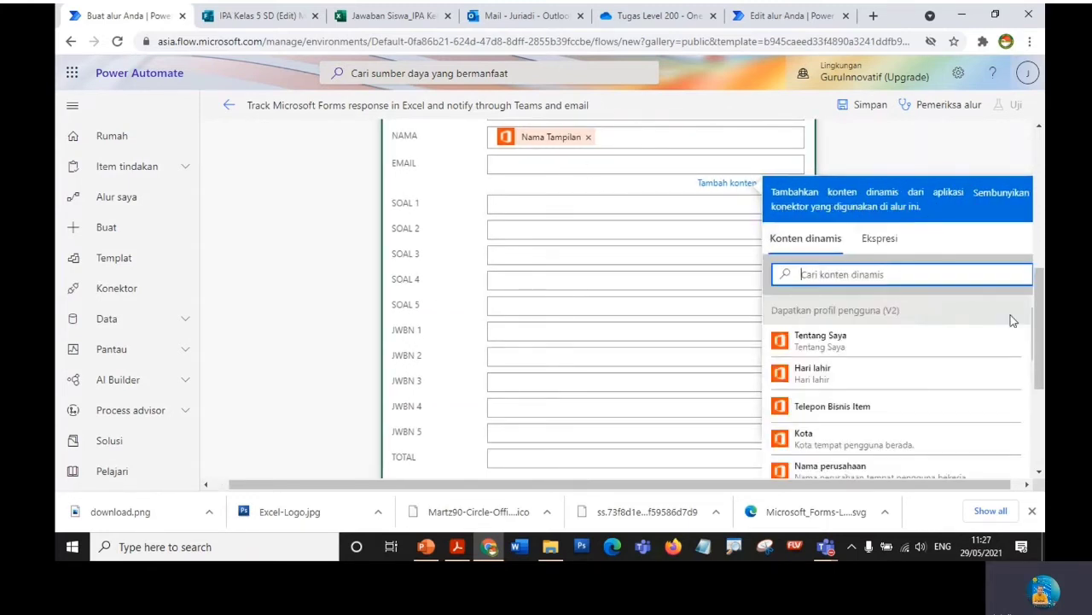
drag(1033, 325, 1047, 538)
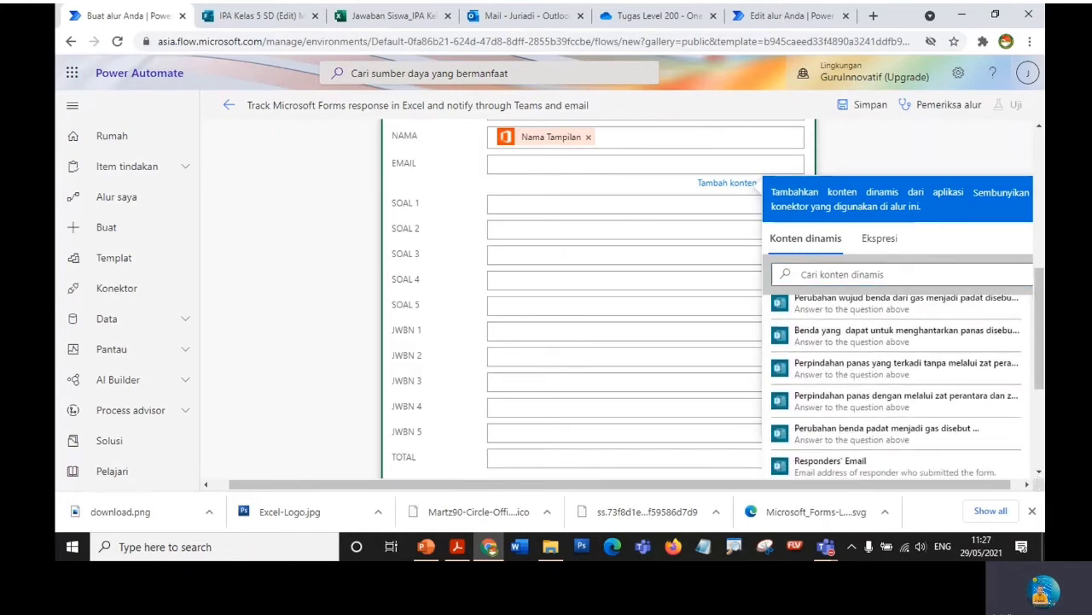
click(833, 472)
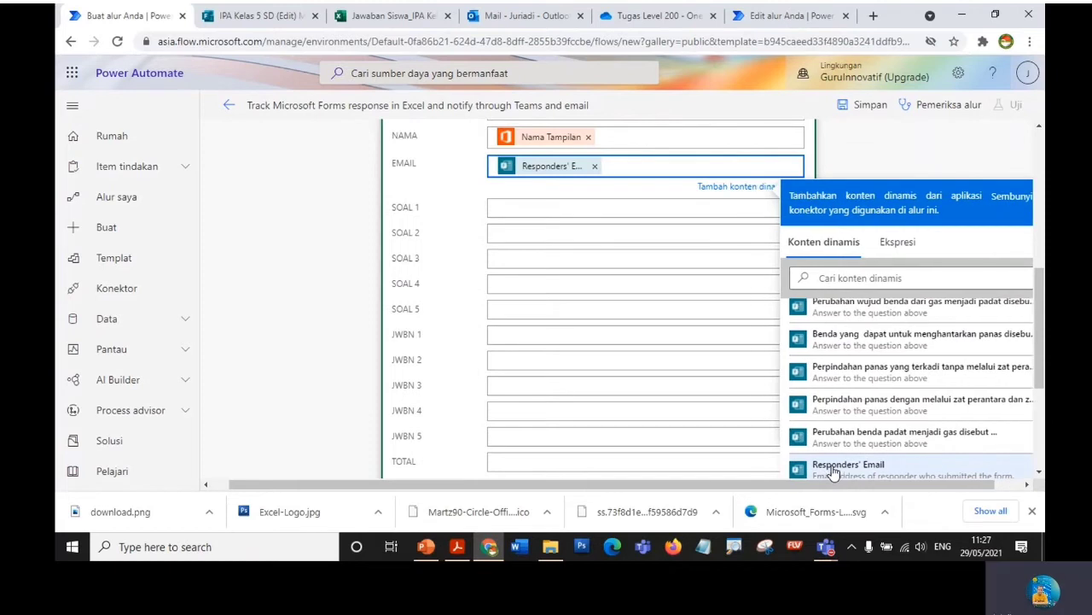
click(293, 268)
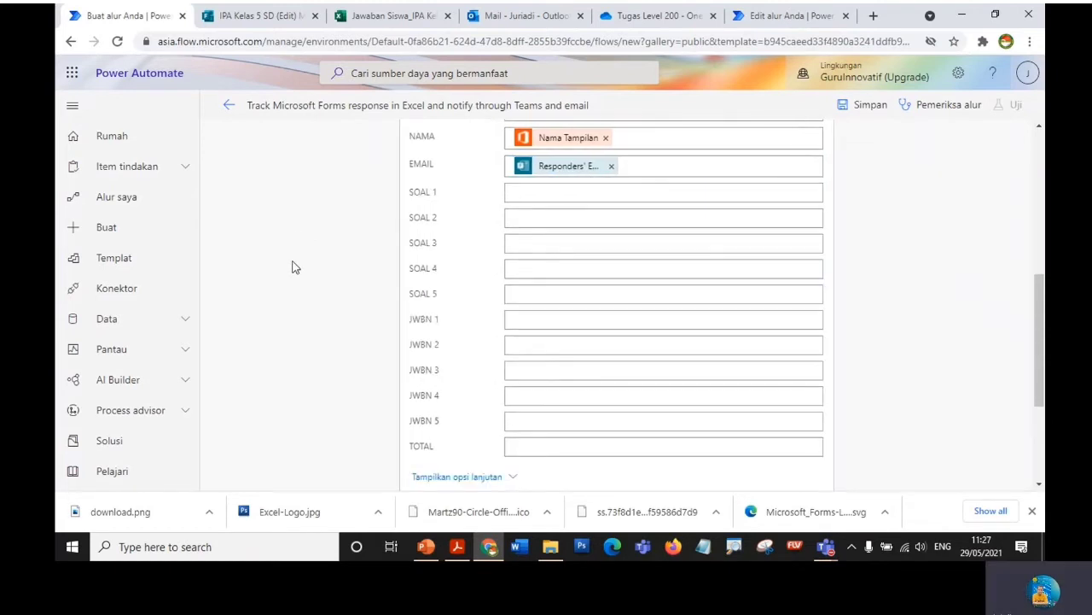
- Look through the dynamic content available for the SOAL 1 column to find the quiz question answers
click(537, 193)
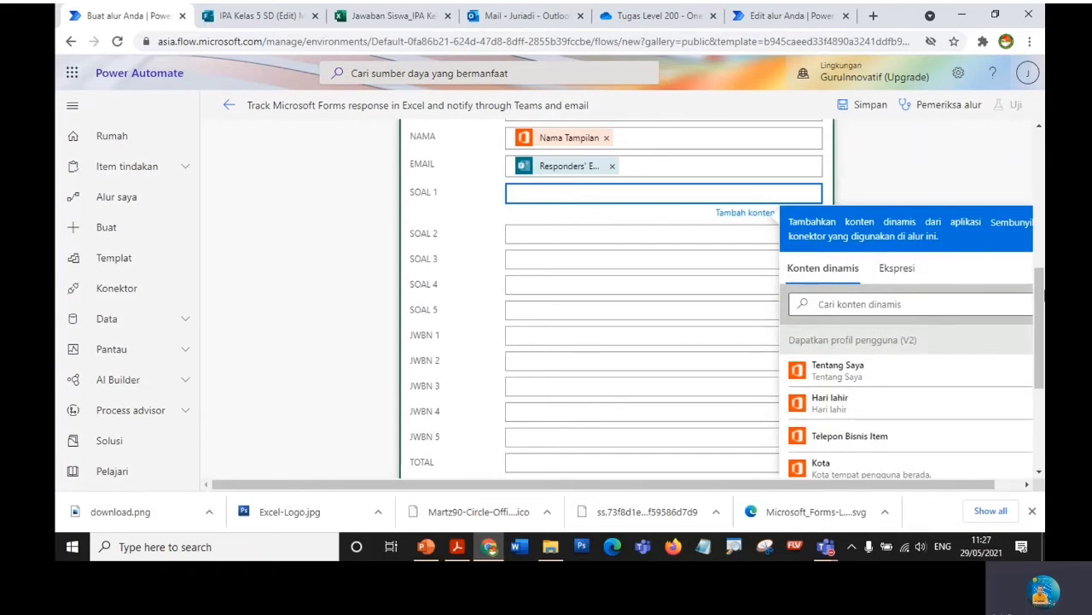
drag(1041, 286, 1046, 335)
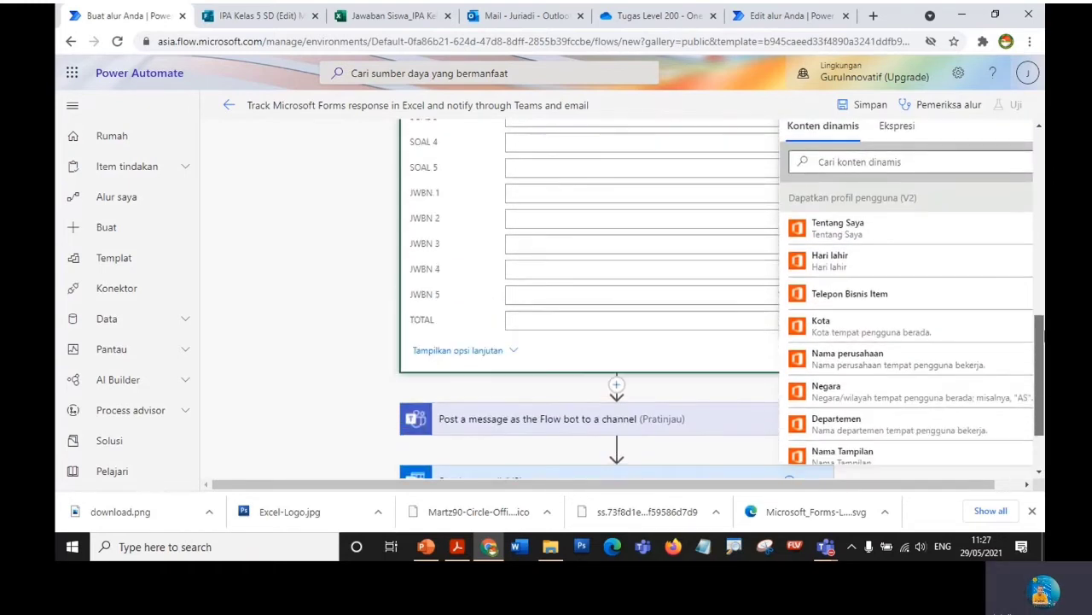
scroll(854, 325, down, 3)
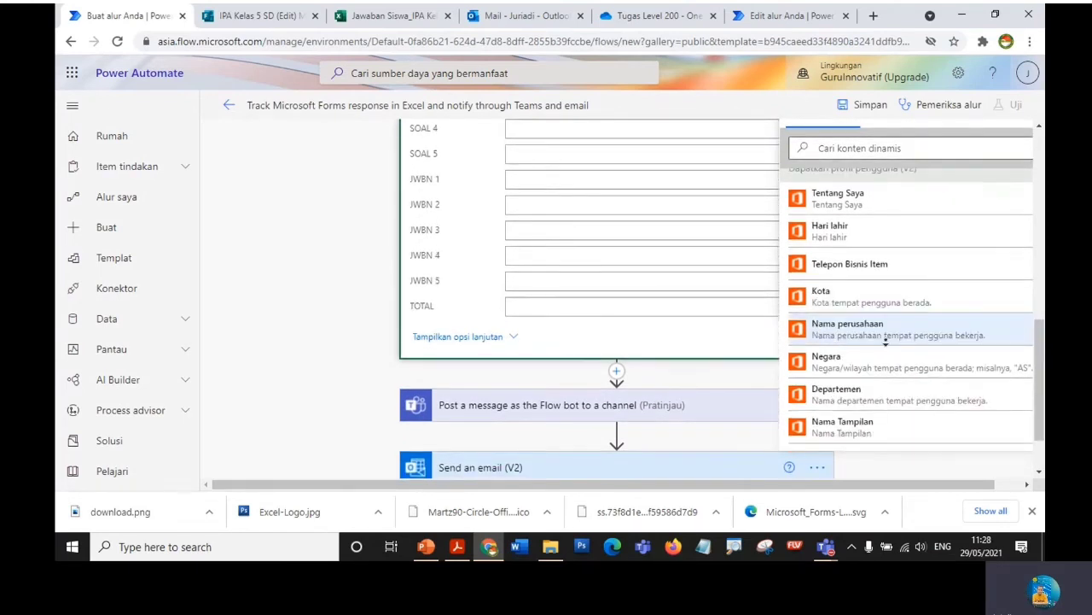
scroll(886, 342, down, 6)
scroll(888, 236, up, 1)
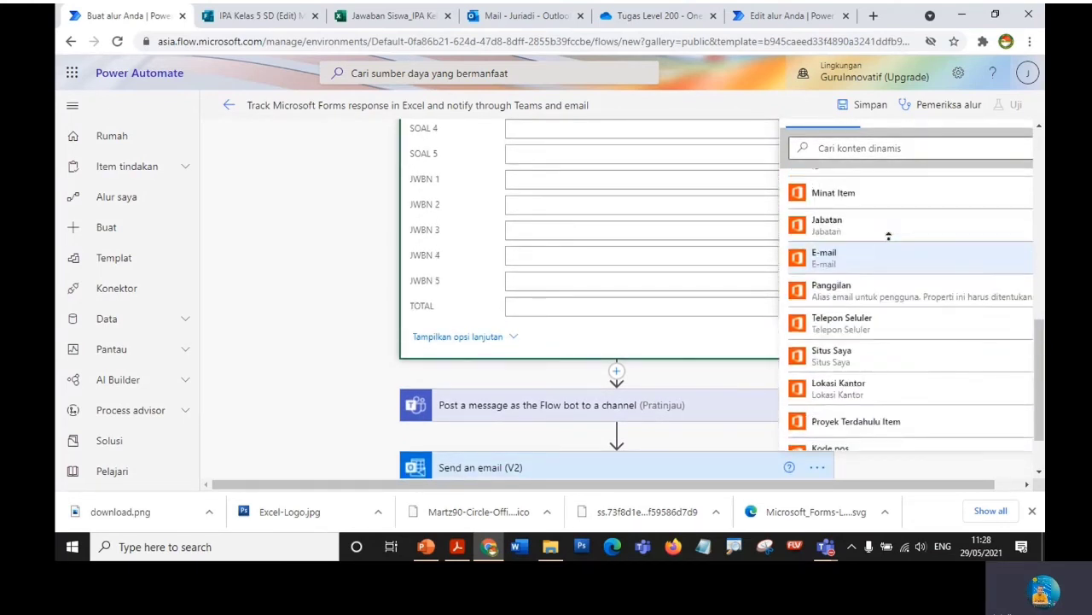
scroll(888, 236, up, 5)
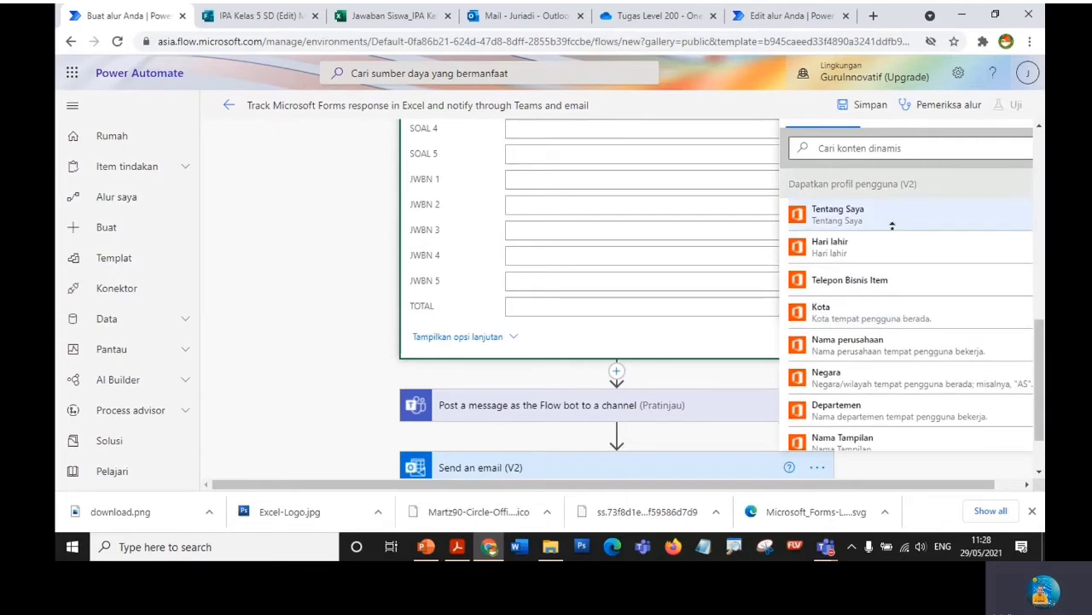
scroll(930, 342, down, 6)
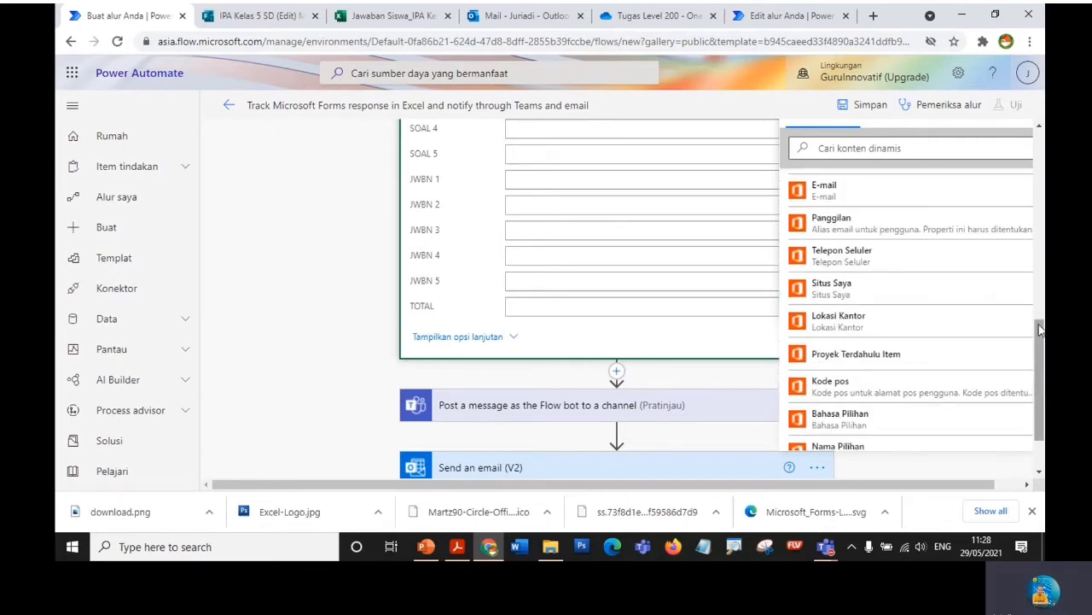
scroll(957, 288, up, 3)
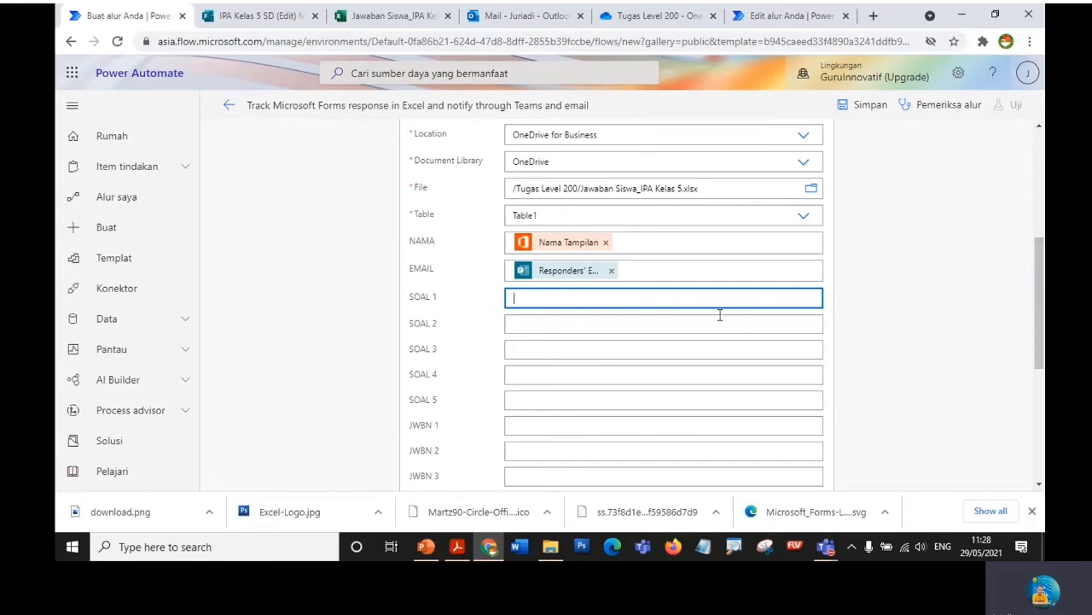
- Check question 1 in the IPA Kelas 5 SD form and map SOAL 1 to "Perubahan benda padat menjadi gas disebut ..." from Get response details
click(693, 301)
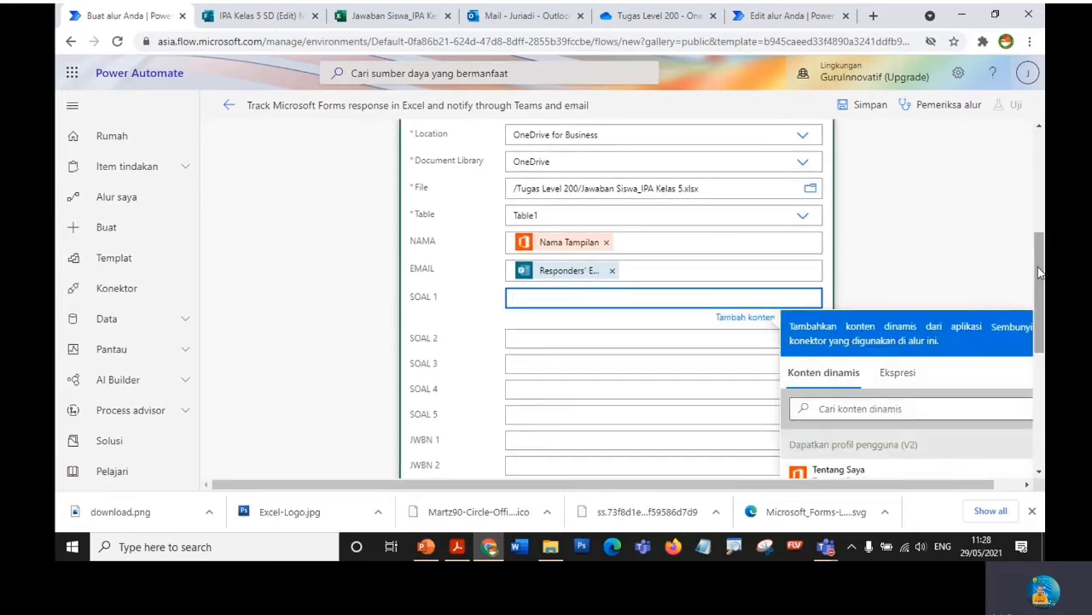
scroll(1020, 288, down, 3)
mouse_move(1043, 340)
mouse_down()
mouse_move(1043, 376)
mouse_move(1042, 341)
mouse_up()
click(897, 150)
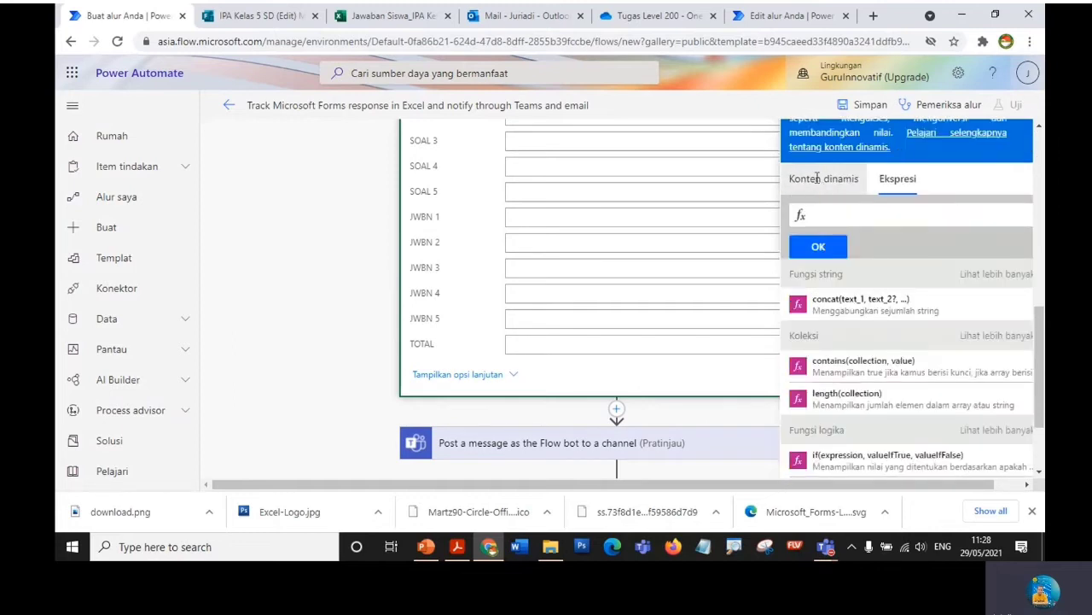
click(817, 178)
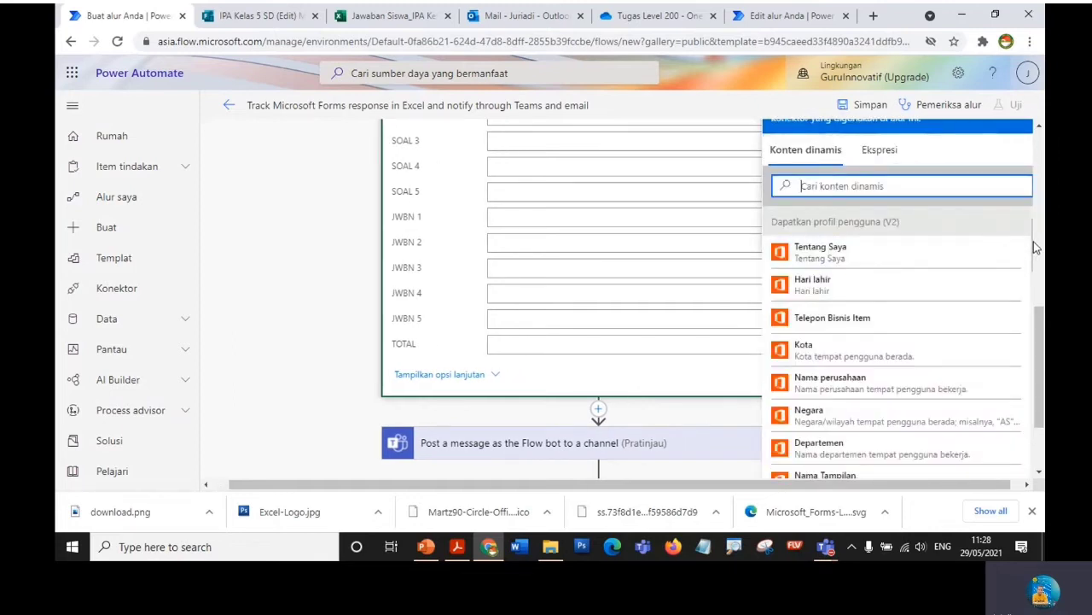
drag(1034, 254, 1029, 425)
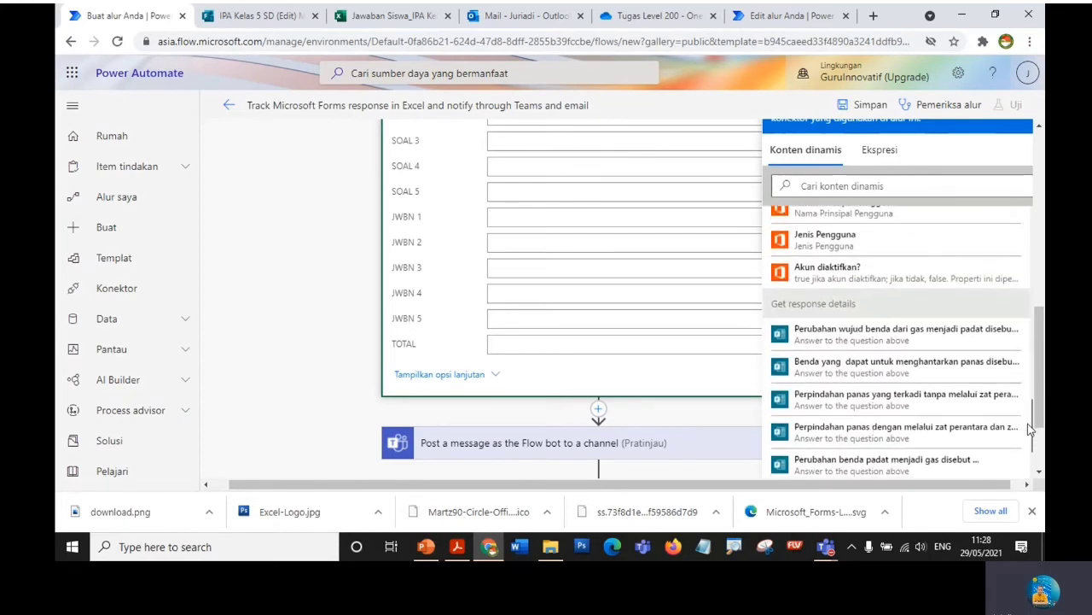
click(268, 18)
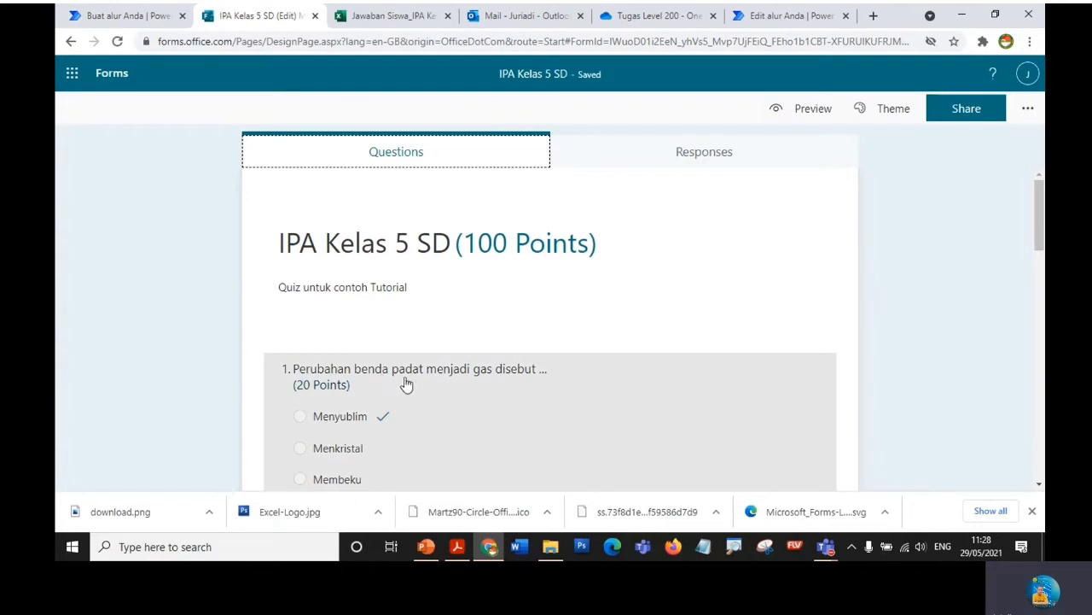
click(91, 19)
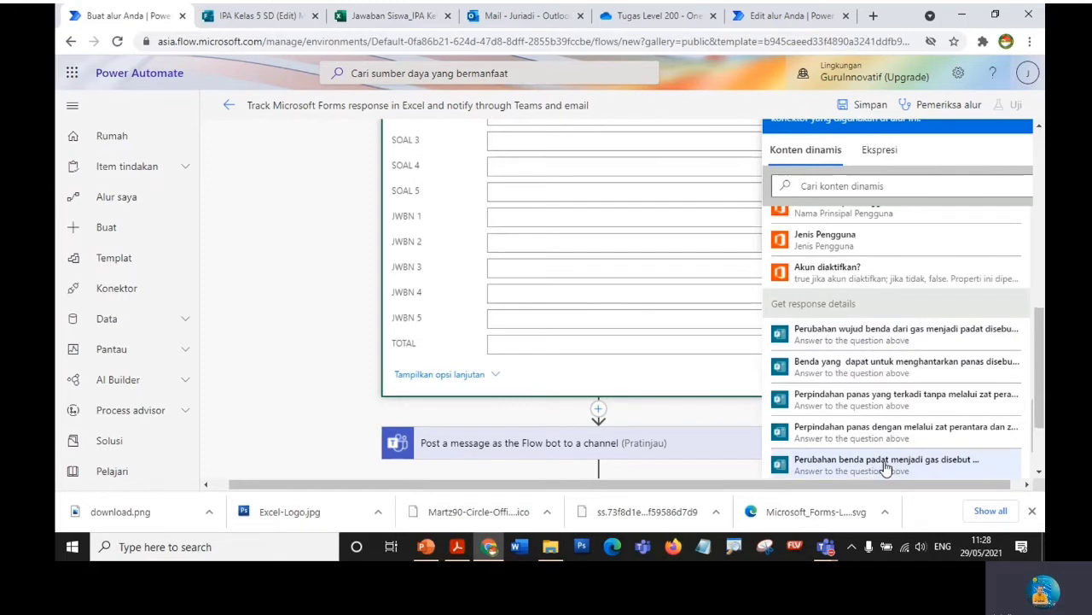
click(305, 213)
- Check question 2 in the IPA Kelas 5 SD form and try mapping SOAL 2 to "Perubahan benda padat menjadi gas disebut ..."
drag(1034, 331, 1034, 307)
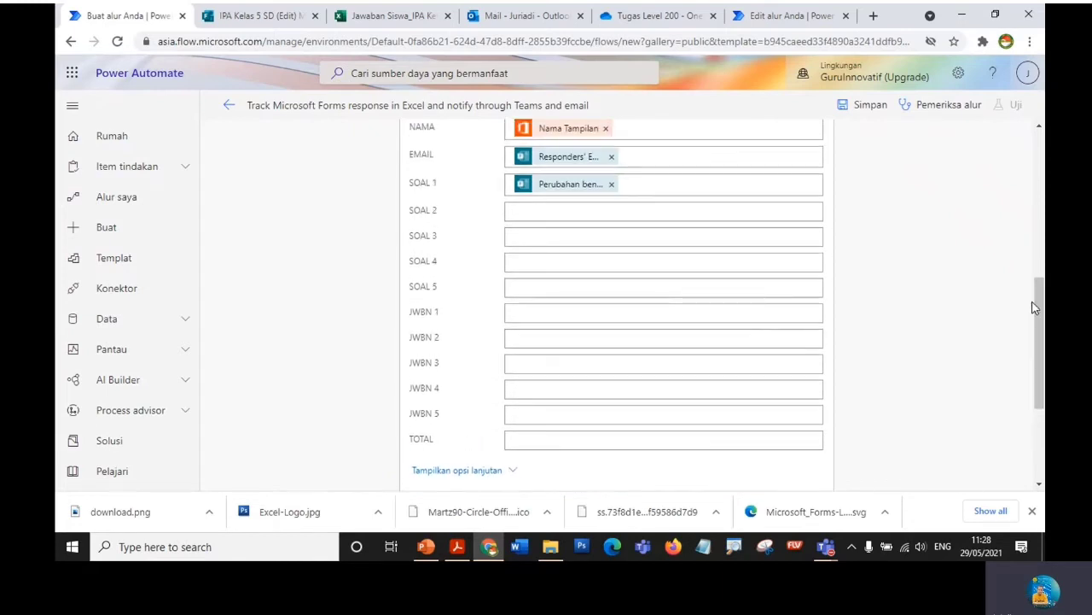
click(593, 211)
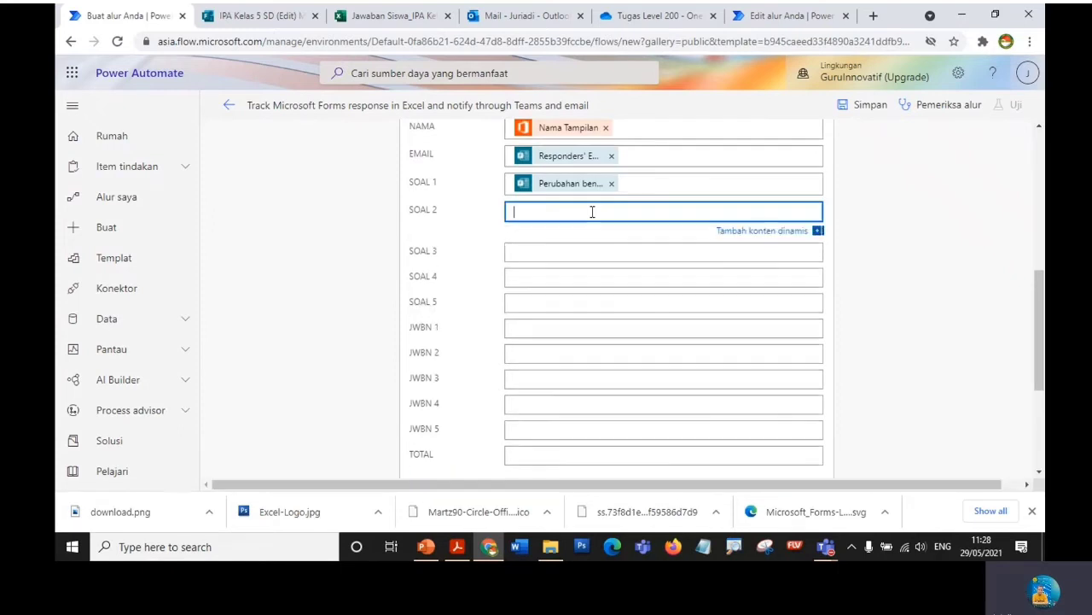
click(293, 23)
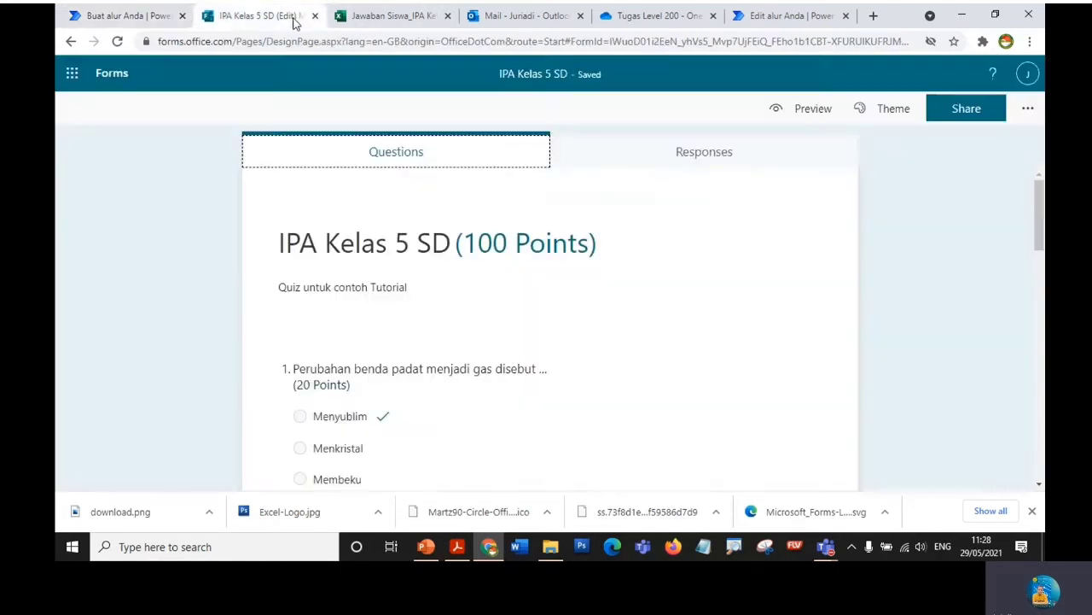
drag(1038, 224, 1043, 297)
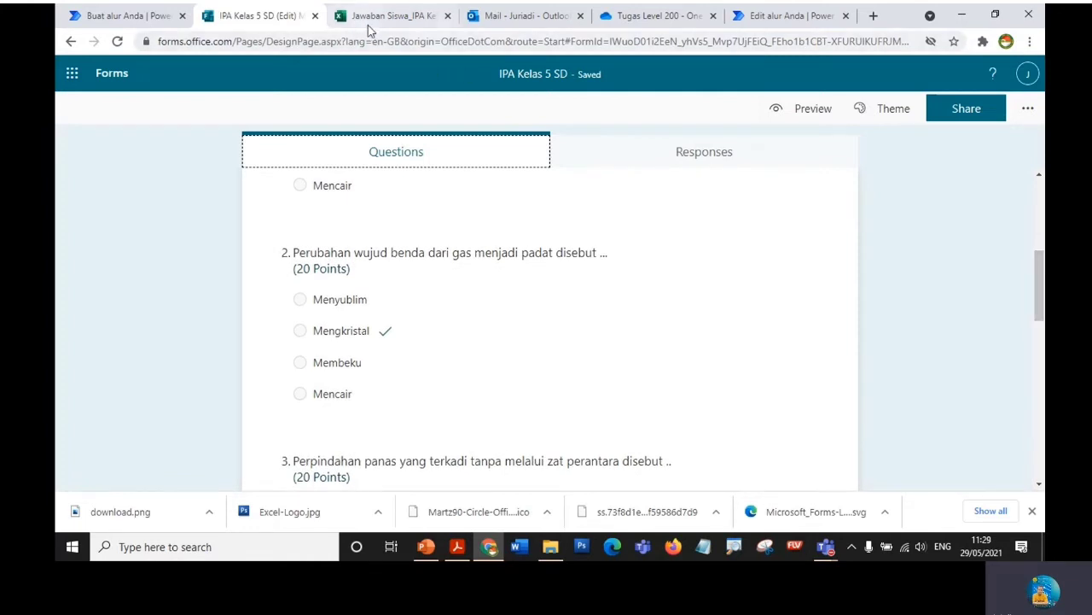
click(146, 17)
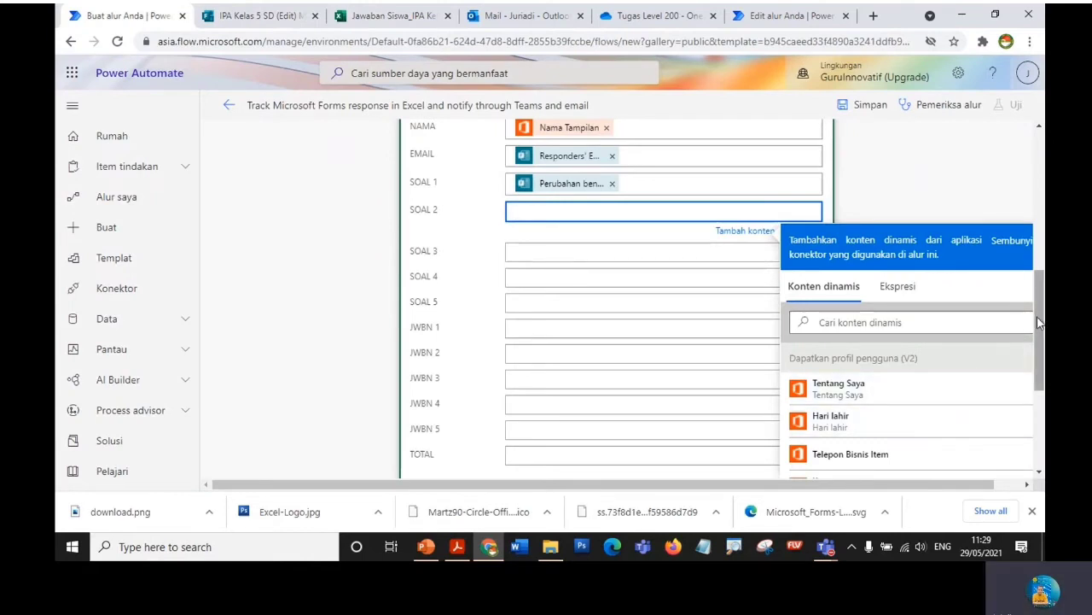
click(937, 376)
scroll(938, 385, down, 6)
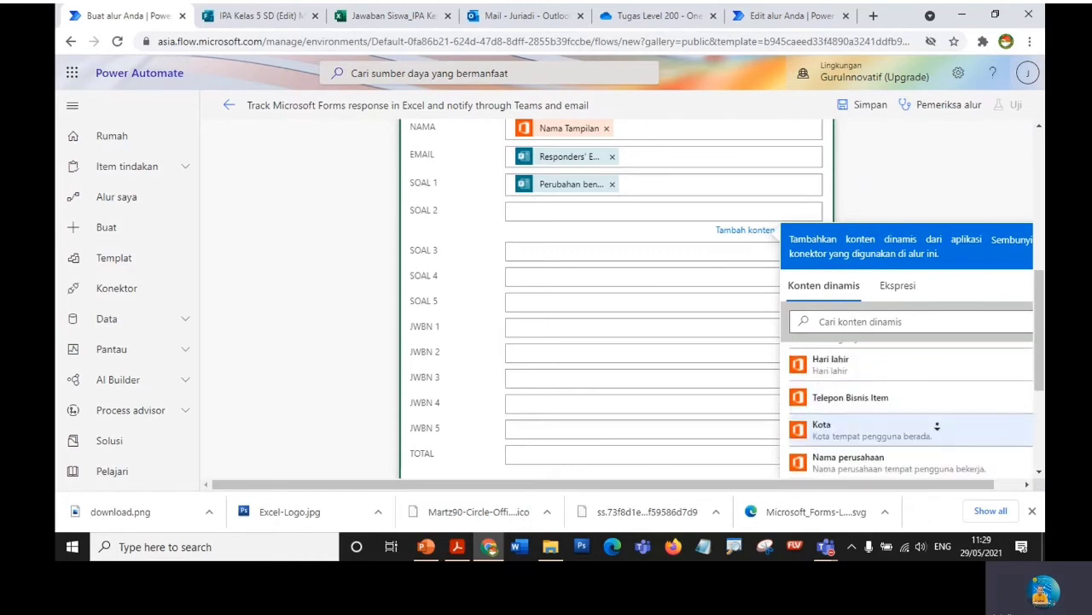
scroll(937, 432, down, 8)
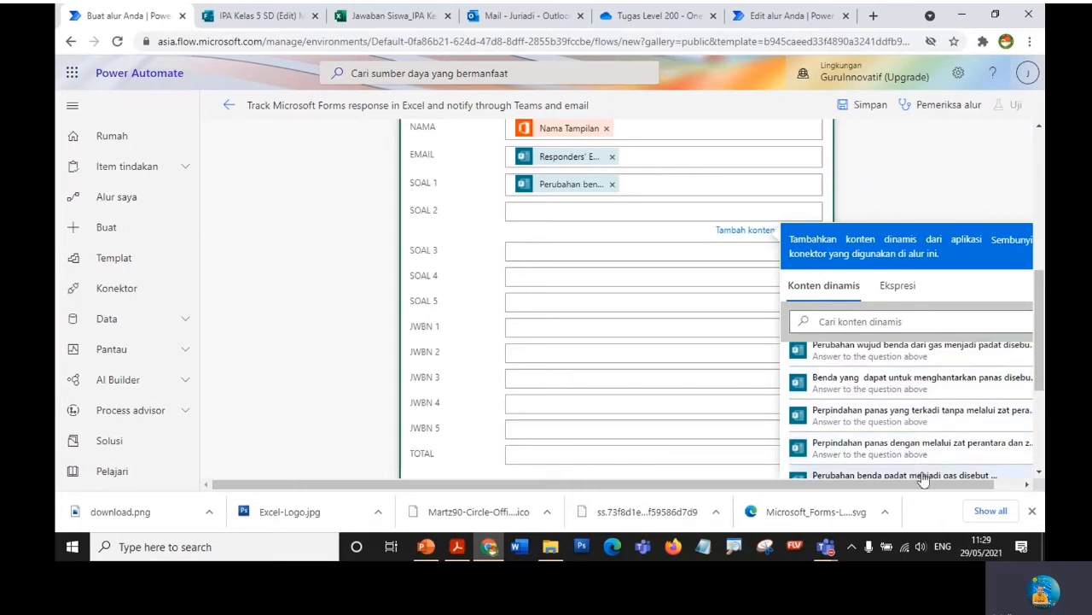
click(922, 476)
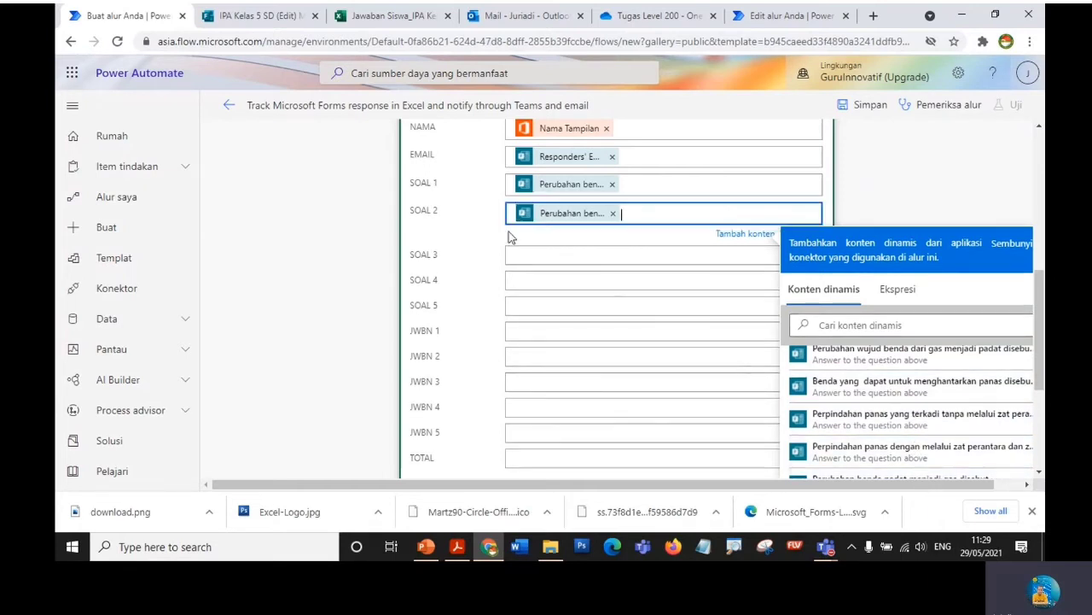
- Compare questions 1 and 2 in the IPA Kelas 5 SD form and remove the wrong answer content from SOAL 2
click(530, 256)
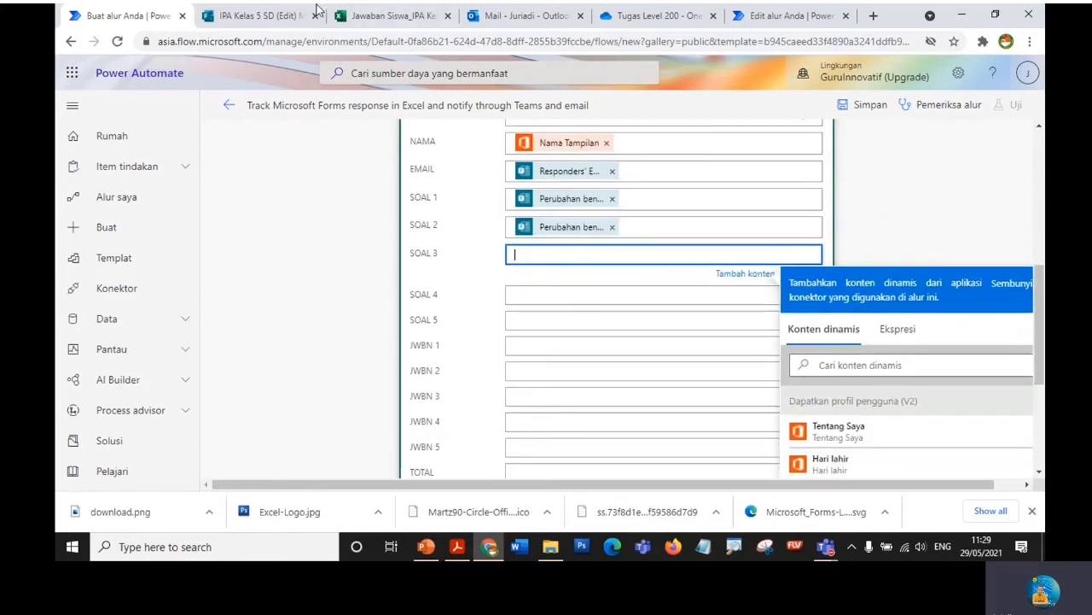
click(286, 12)
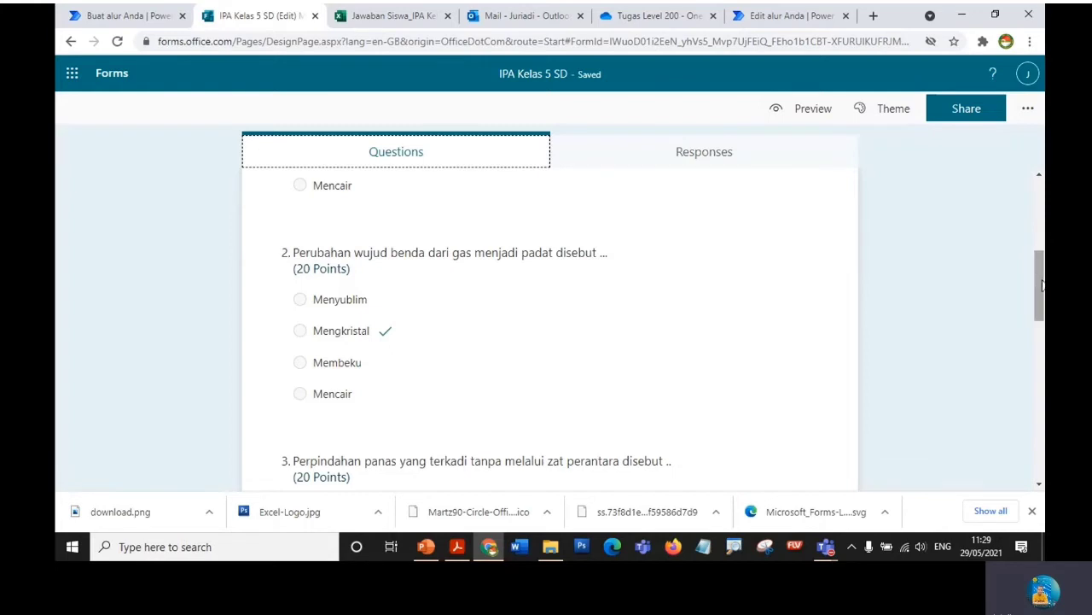
drag(1042, 284, 1025, 253)
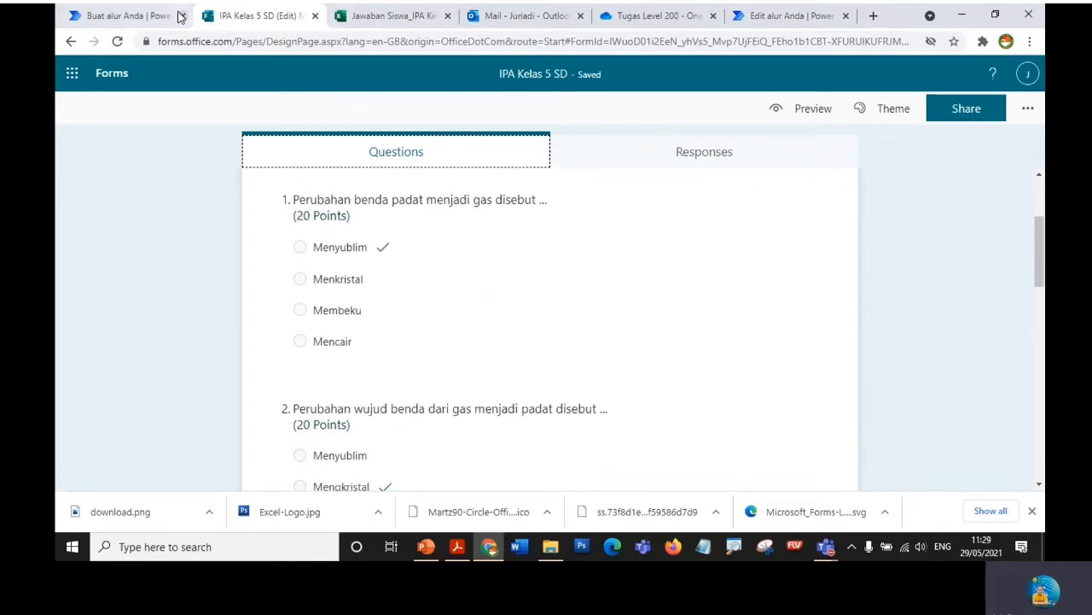
click(150, 16)
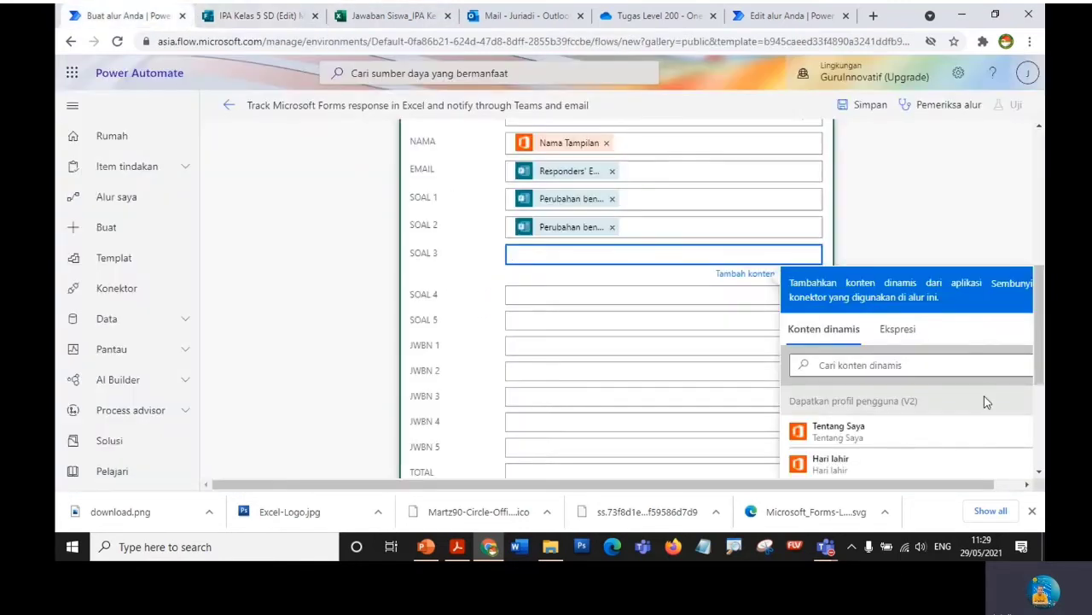
click(612, 229)
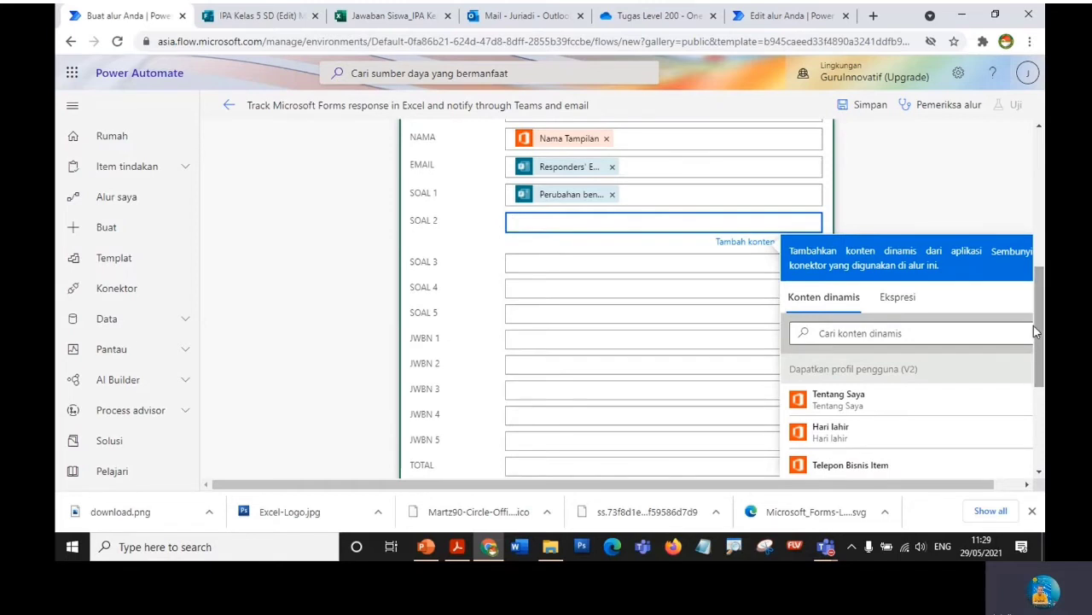
- Map SOAL 2 to "Perubahan wujud benda dari gas menjadi padat disebut ..." from Get response details
click(896, 297)
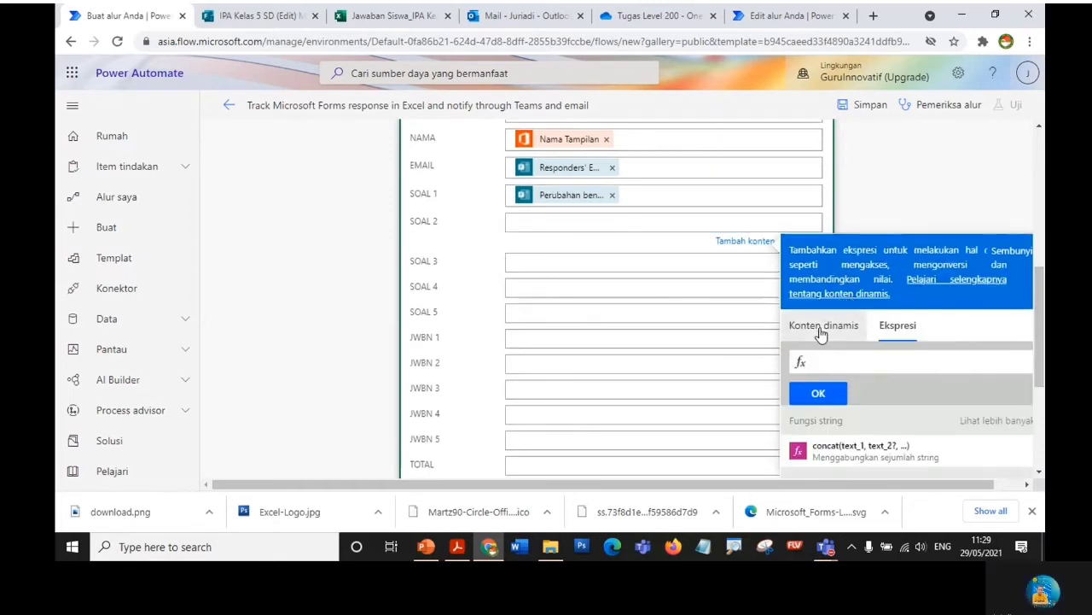
click(823, 325)
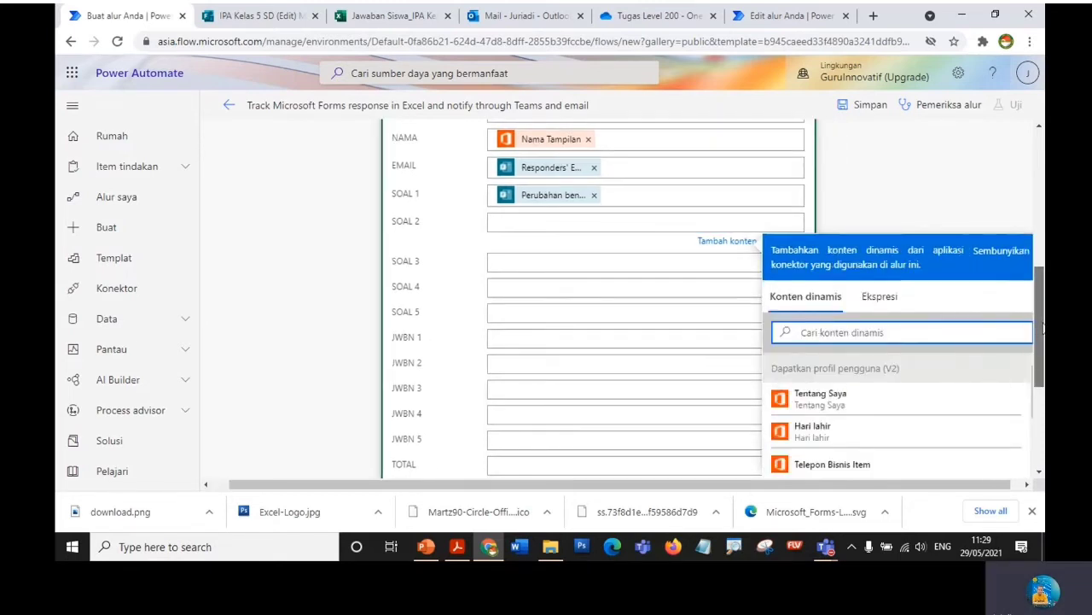
scroll(1039, 341, down, 2)
drag(1035, 229, 1038, 428)
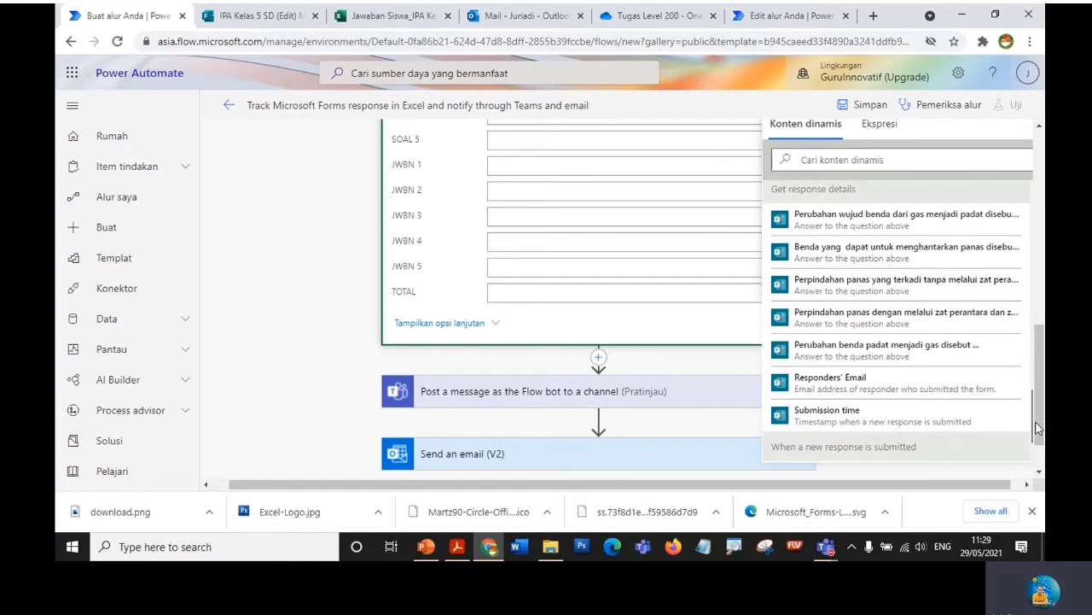
drag(1038, 428, 1039, 422)
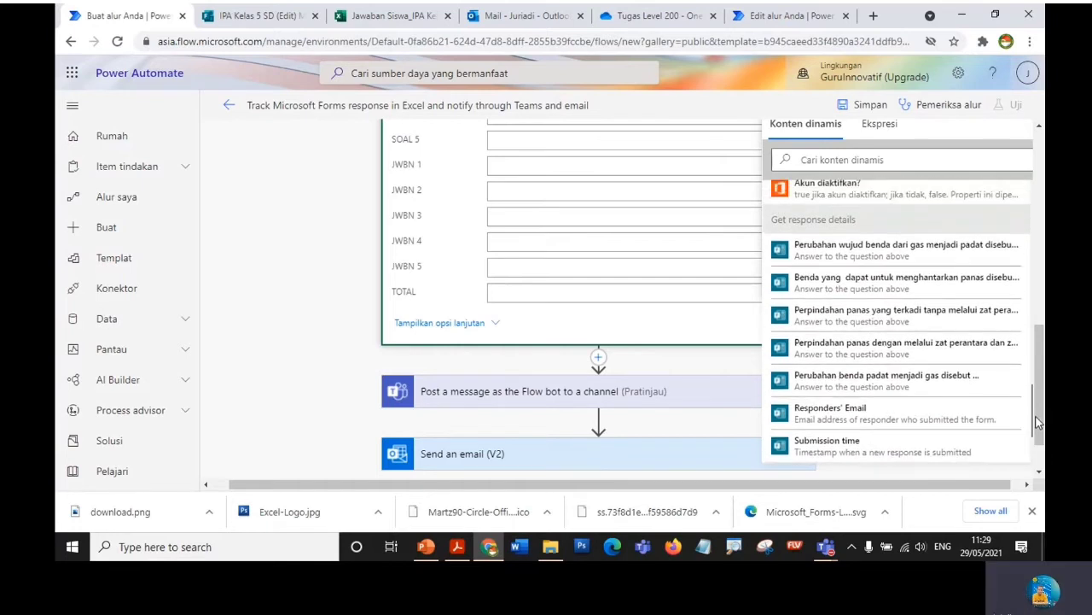
click(885, 247)
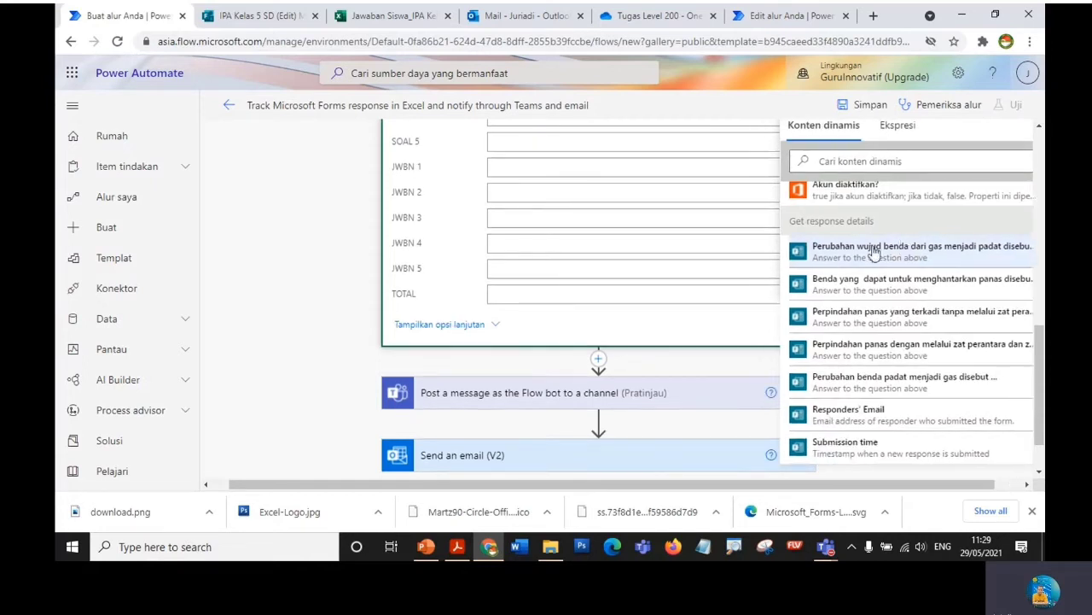
click(354, 209)
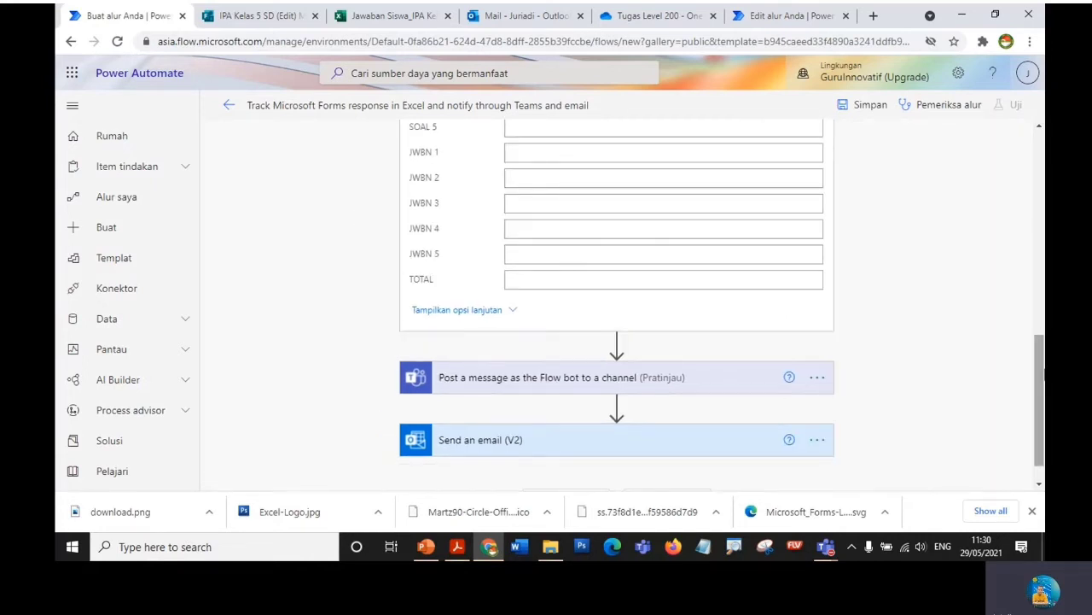
- Check question 3 in the IPA Kelas 5 SD form and map SOAL 3 to "Perpindahan panas yang terkadi tanpa melalui zat perantara disebut .."
scroll(1040, 373, up, 2)
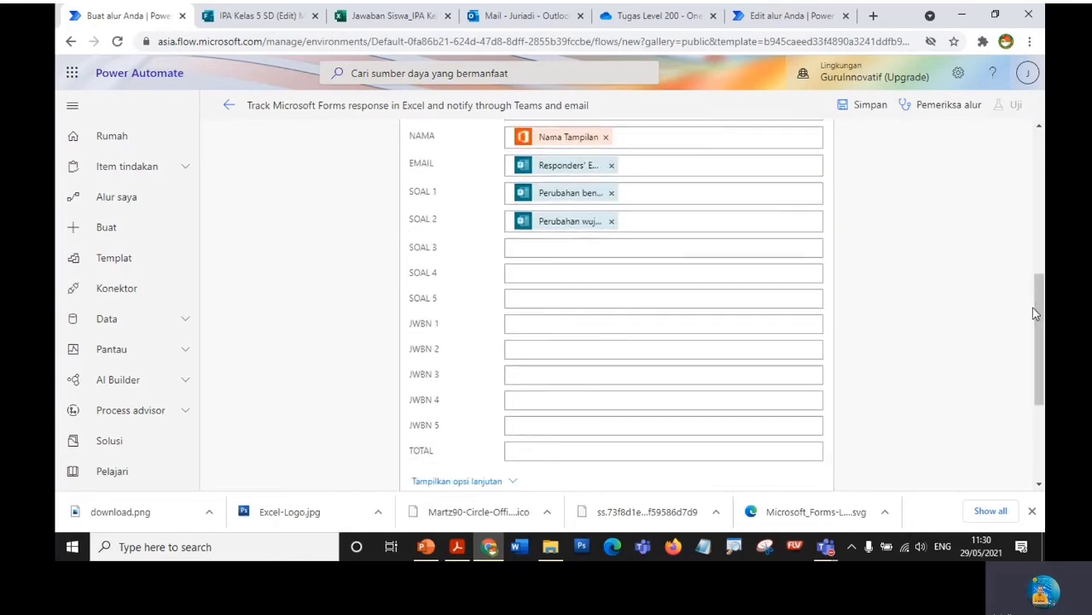
click(622, 253)
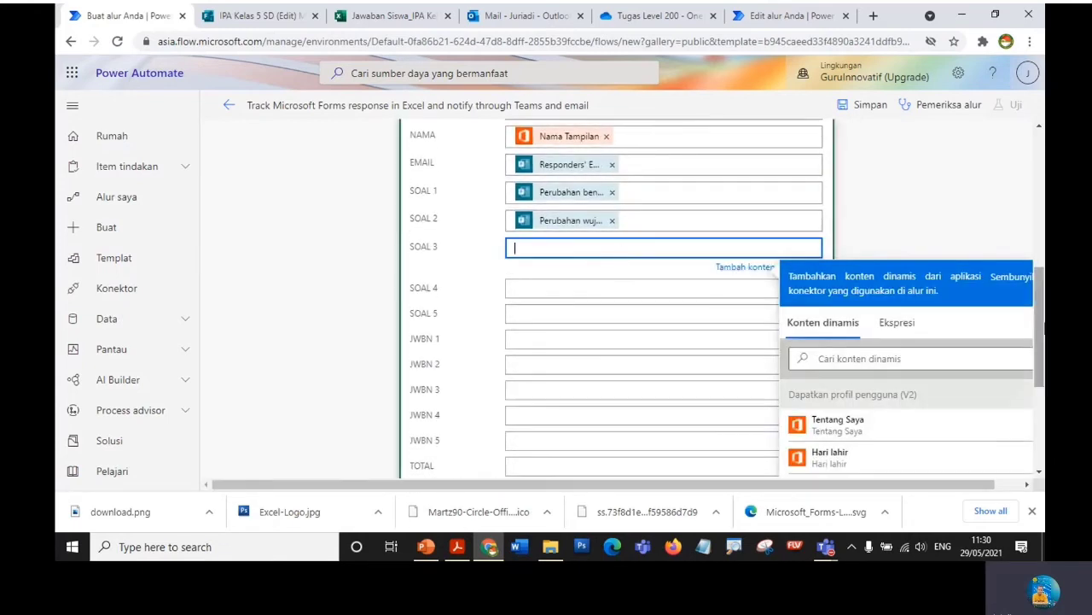
scroll(1043, 316, down, 2)
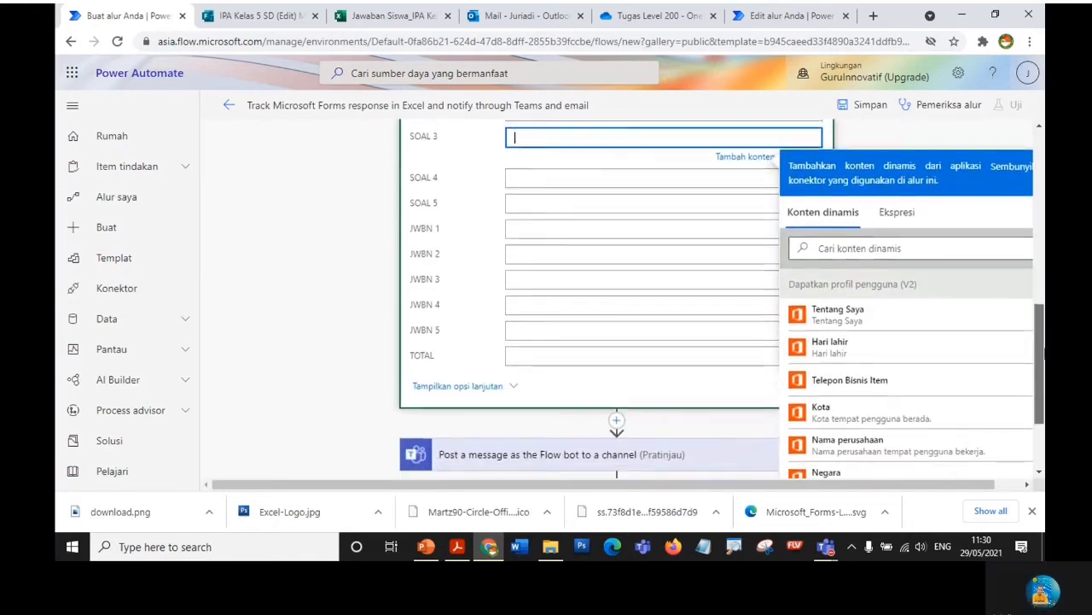
click(256, 15)
drag(1043, 253, 1042, 337)
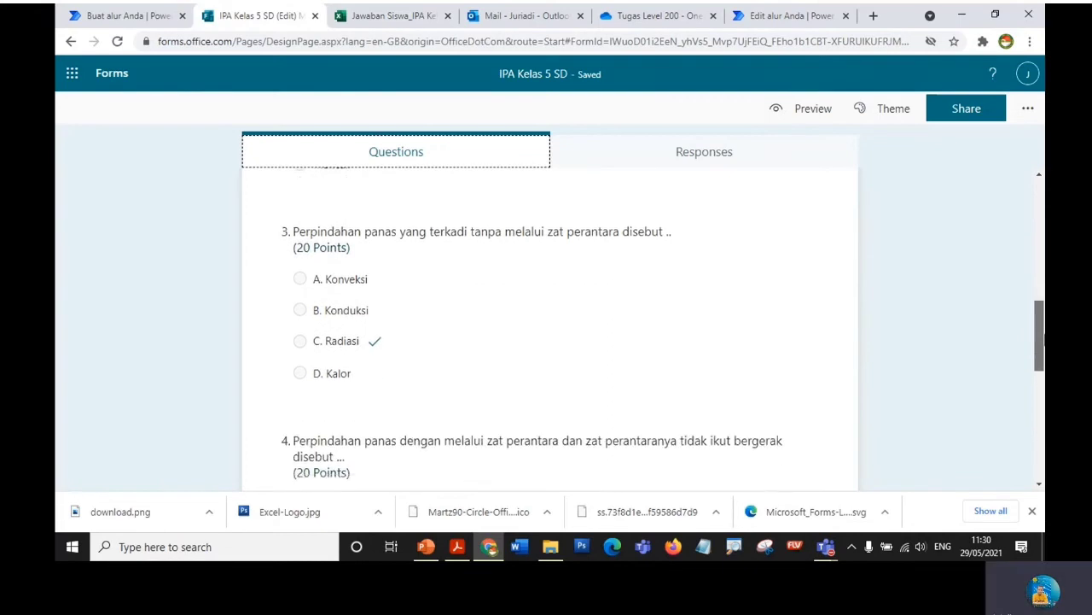
click(128, 15)
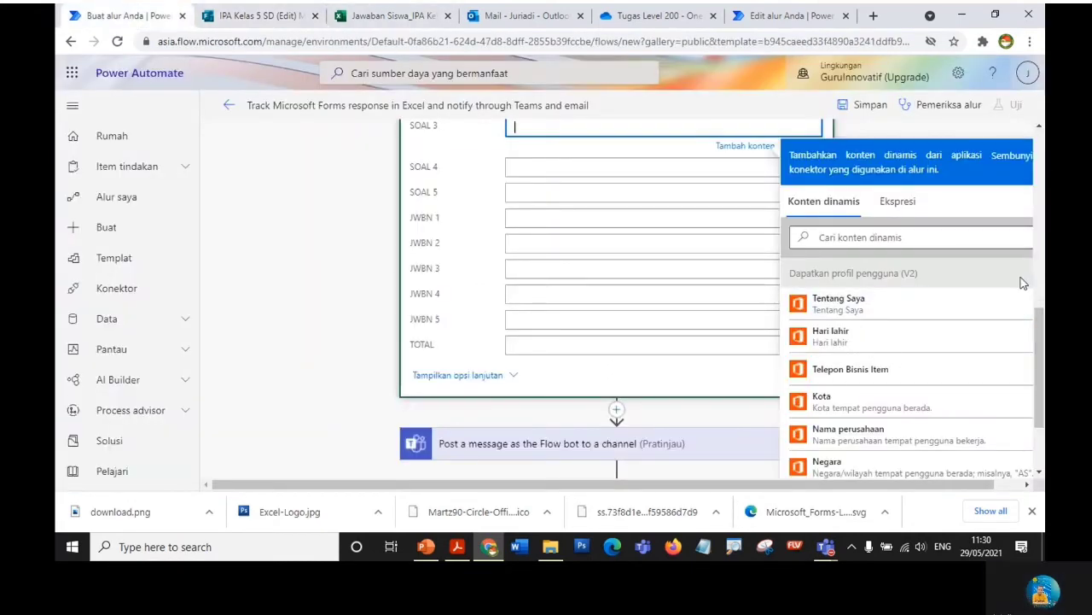
middle_click(923, 361)
scroll(910, 425, down, 10)
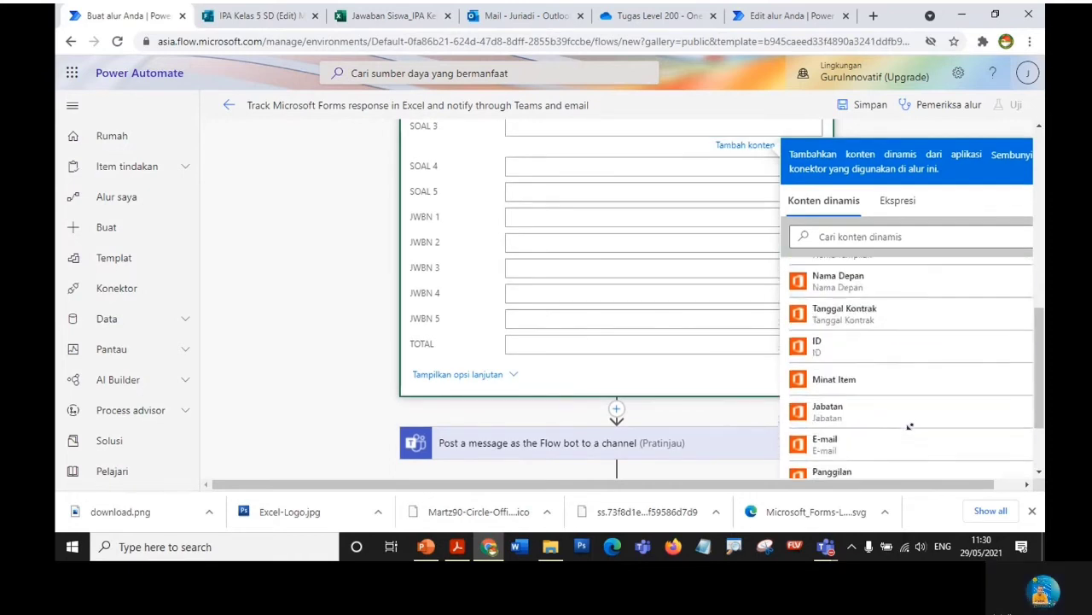
scroll(910, 425, down, 5)
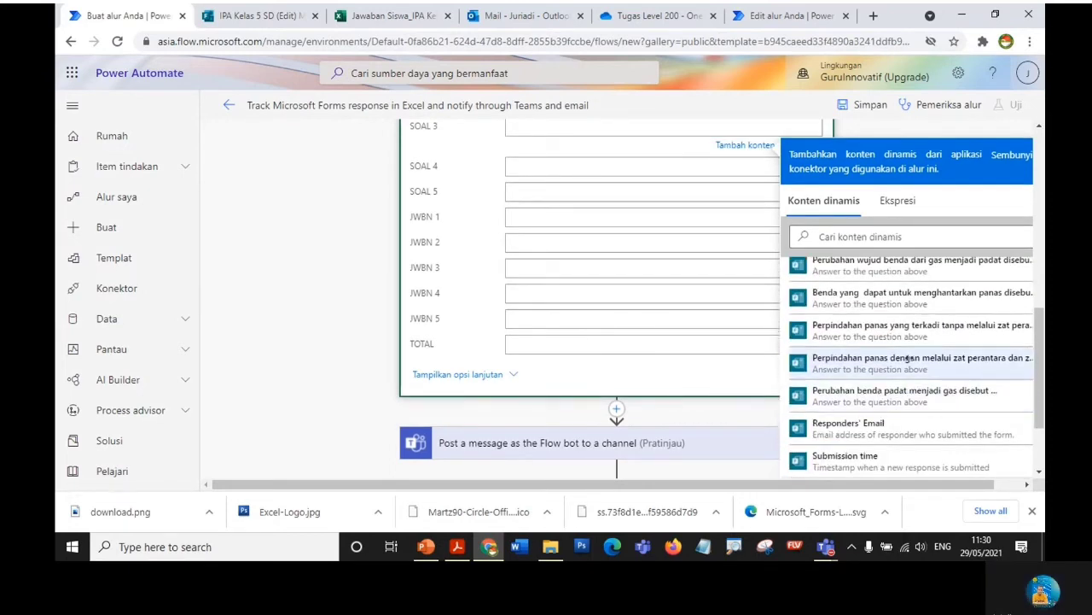
scroll(906, 348, up, 1)
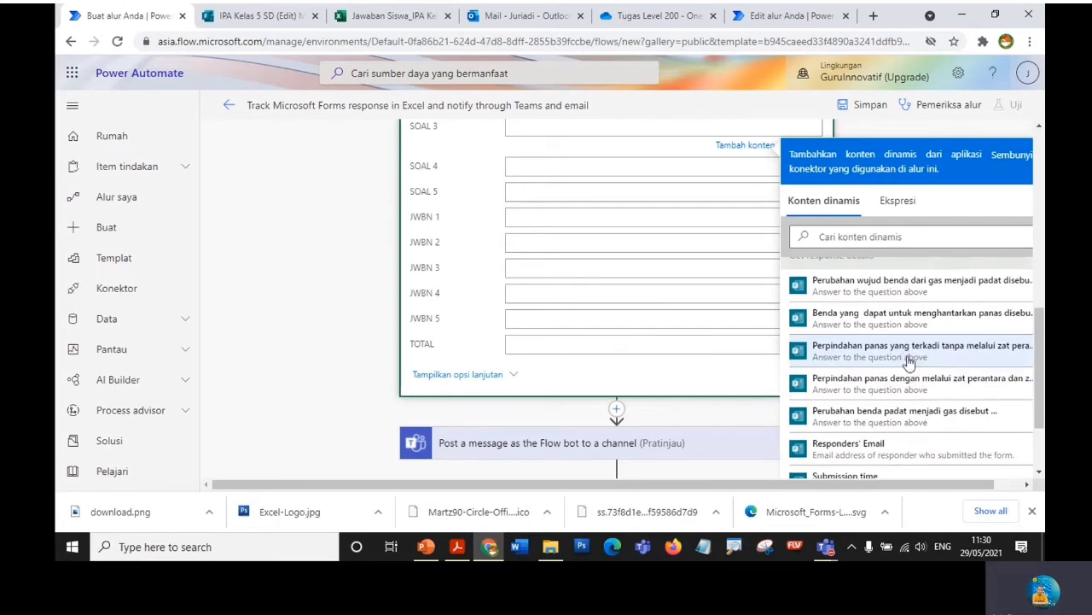
click(909, 351)
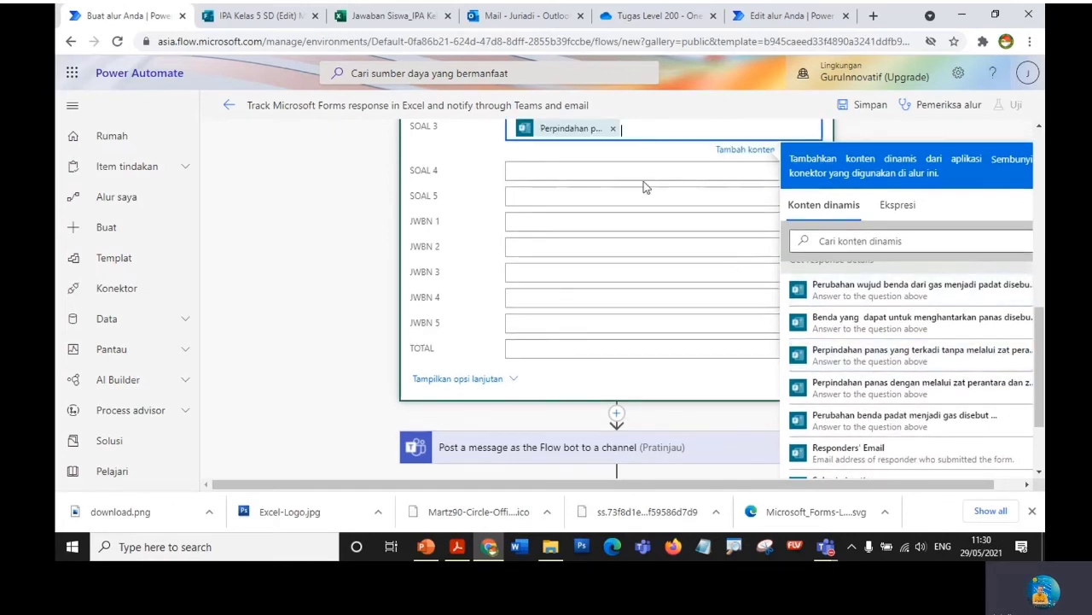
- Check question 4 in the IPA Kelas 5 SD form and map SOAL 4 to "Perpindahan panas dengan melalui zat perantara dan z..."
click(573, 173)
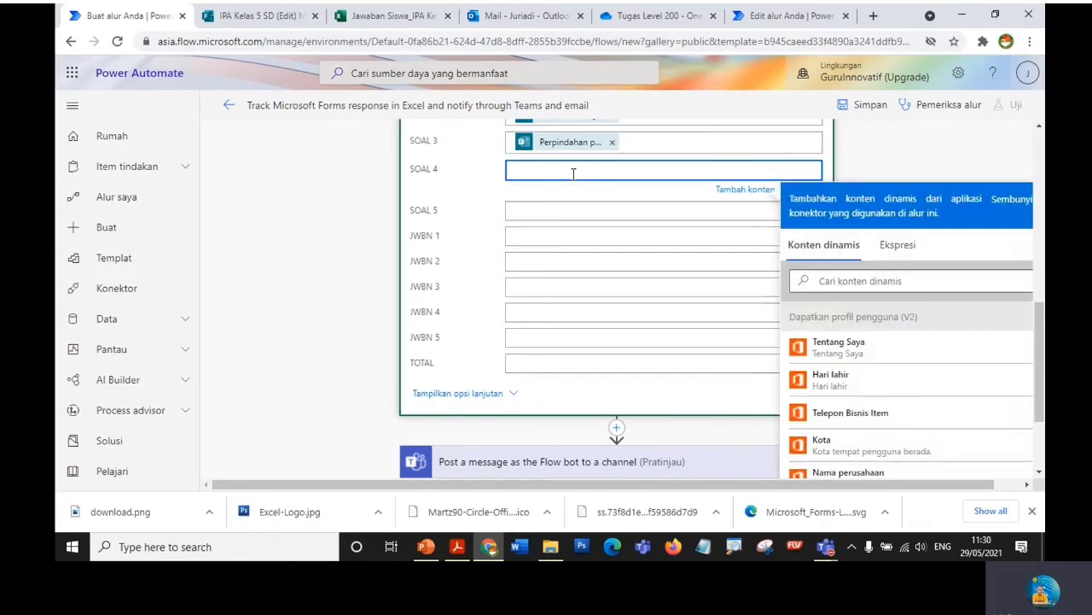
middle_click(970, 391)
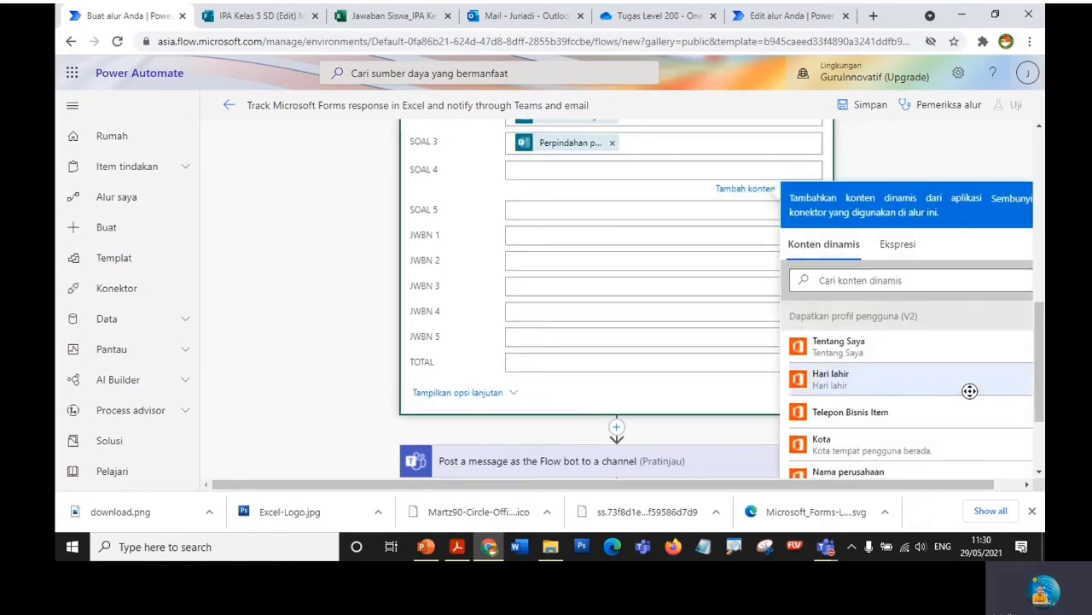
scroll(971, 391, up, 10)
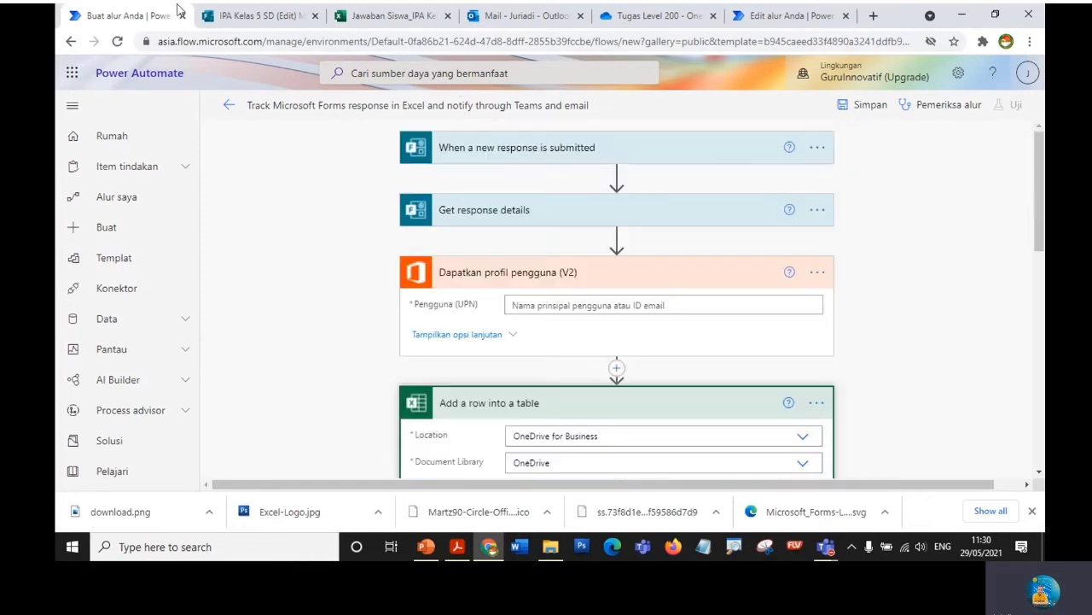
click(266, 16)
scroll(381, 298, down, 2)
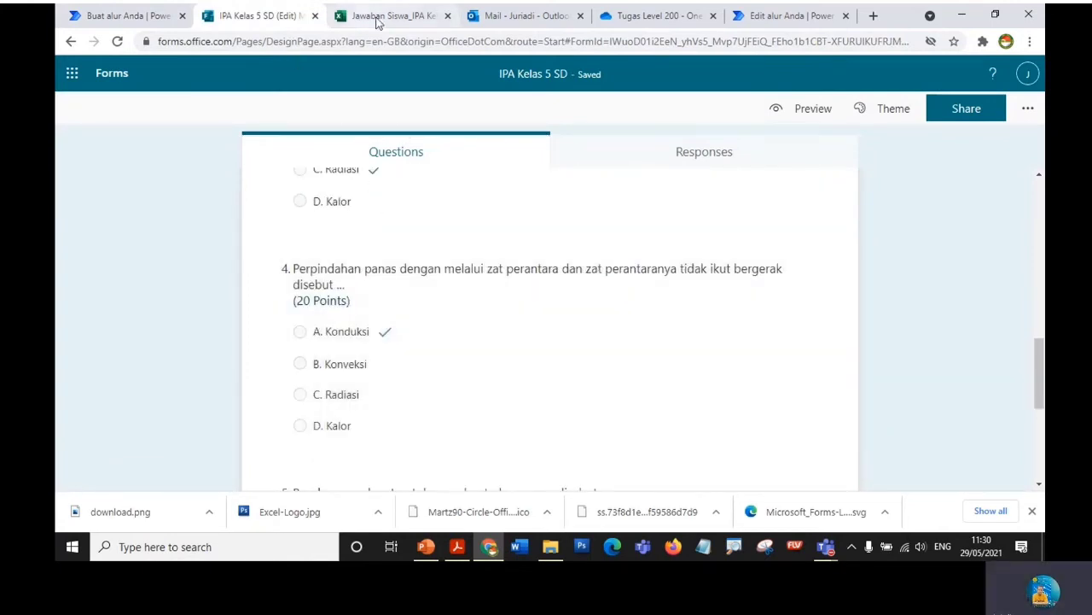
click(171, 14)
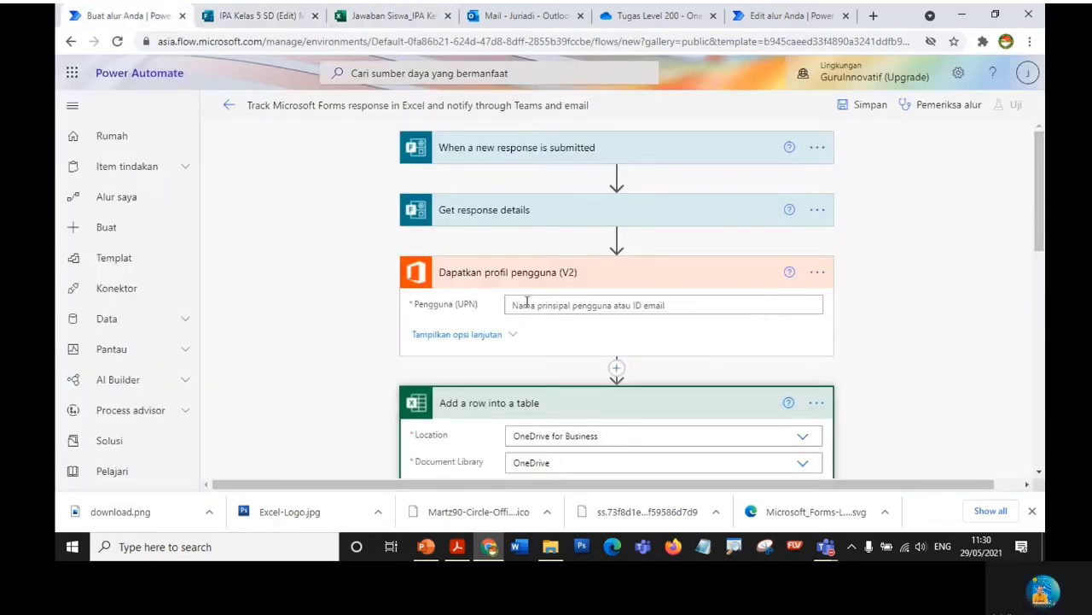
scroll(1041, 235, down, 10)
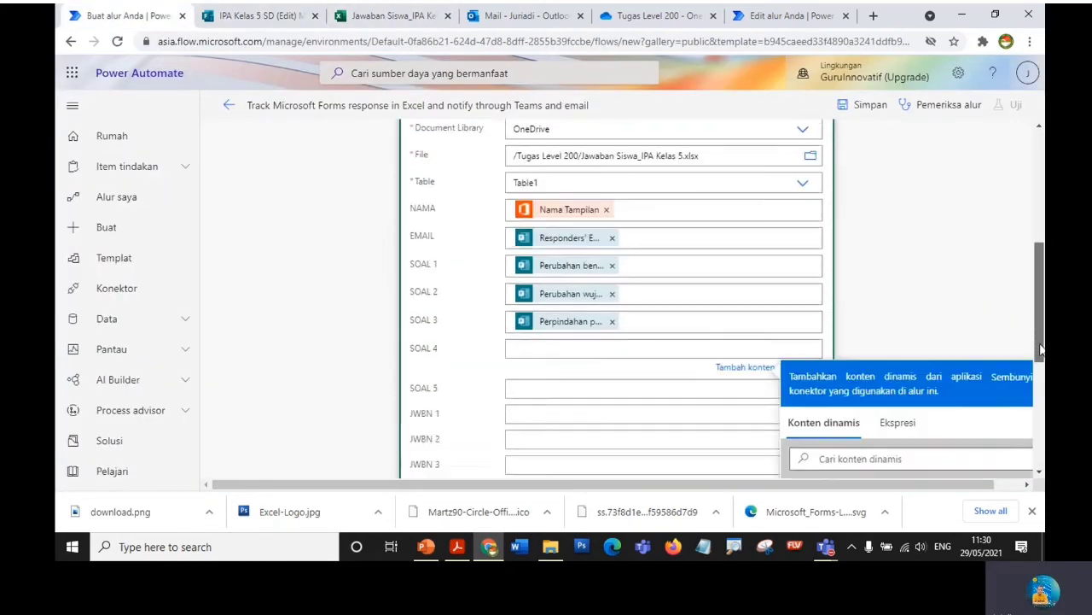
click(531, 206)
scroll(961, 380, down, 5)
scroll(957, 389, down, 10)
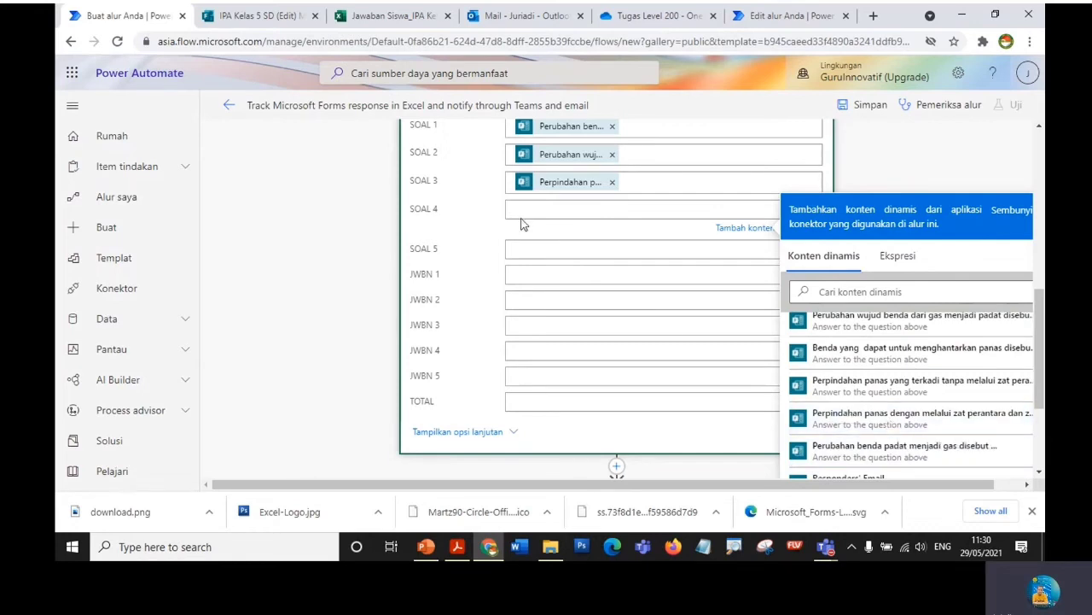
click(858, 418)
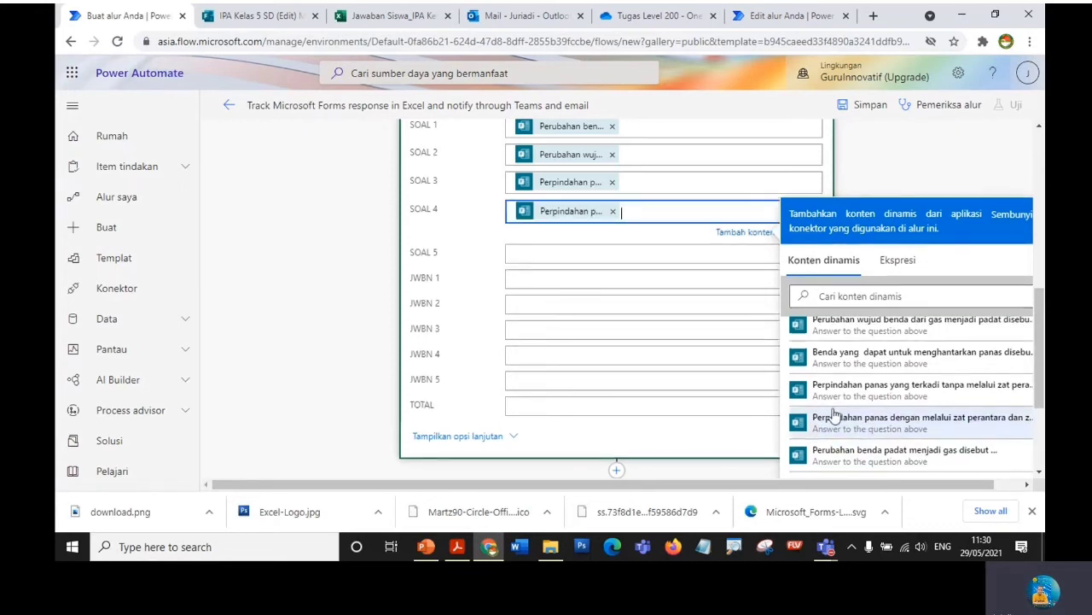
- Map SOAL 5 to "Benda yang dapat untuk menghantarkan panas disebu..." from Get response details
click(509, 253)
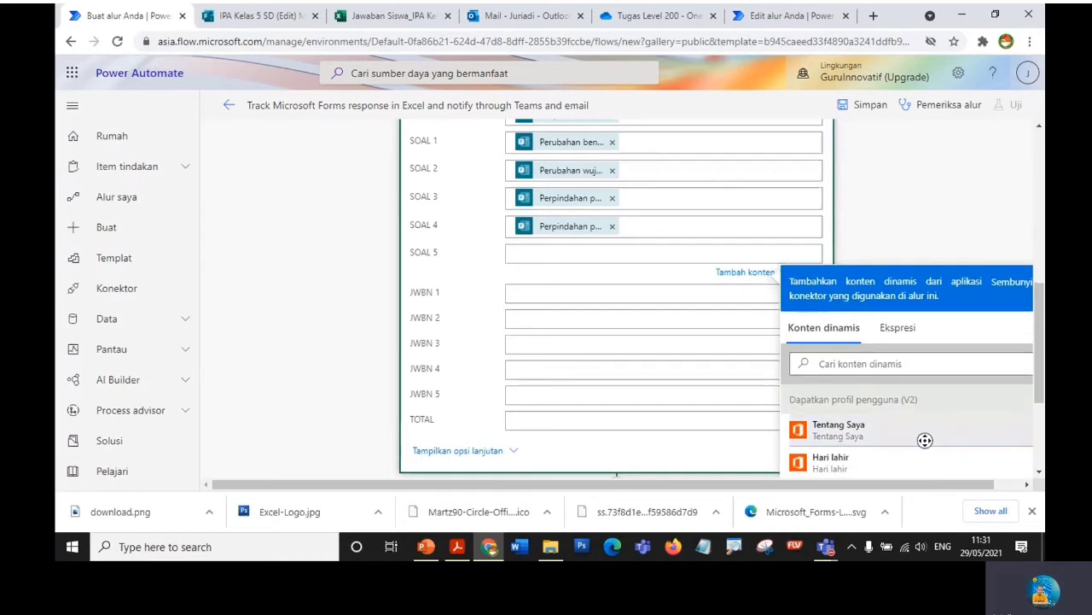
scroll(925, 441, down, 2)
scroll(952, 441, down, 2)
scroll(971, 411, up, 3)
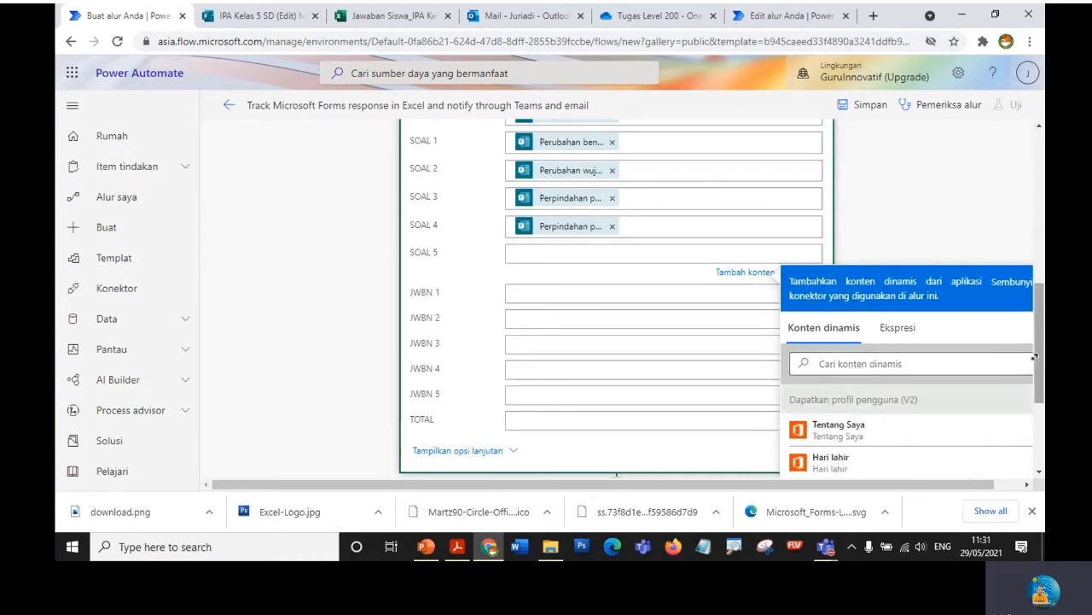
scroll(1039, 364, down, 2)
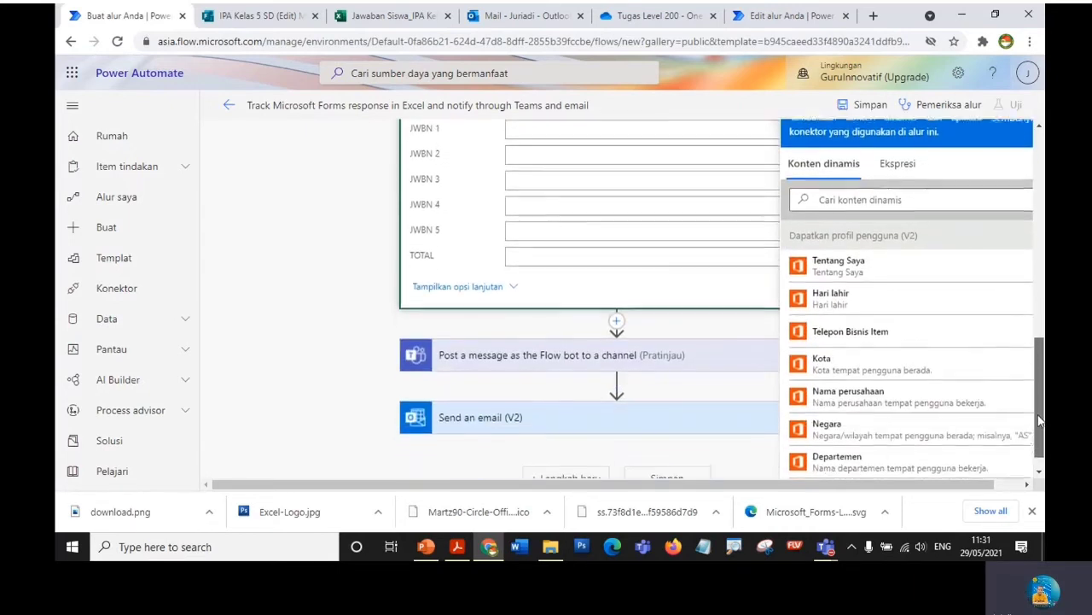
scroll(854, 367, down, 10)
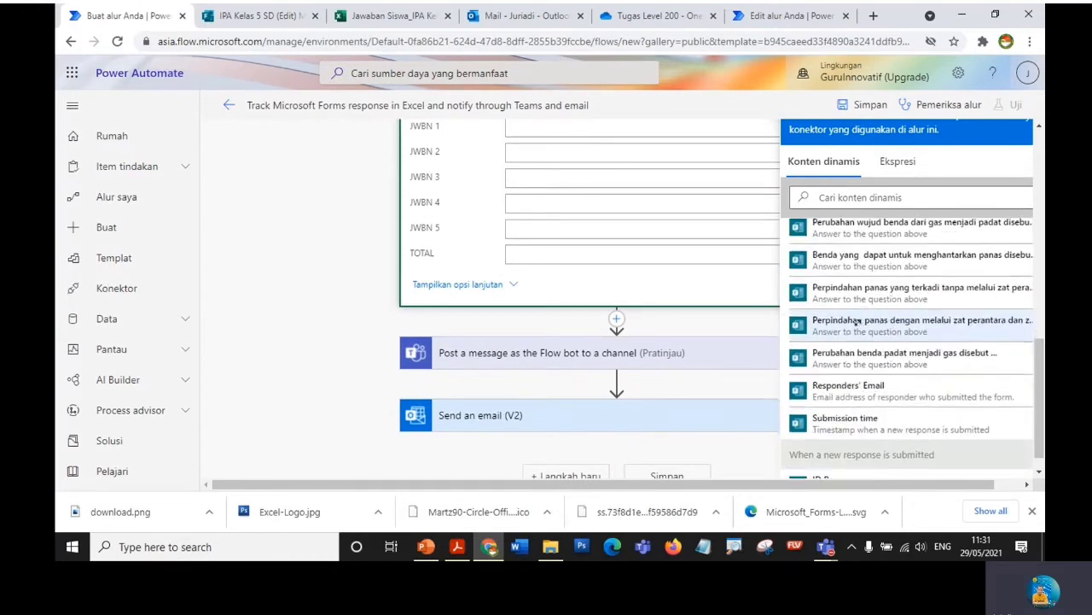
scroll(858, 339, up, 2)
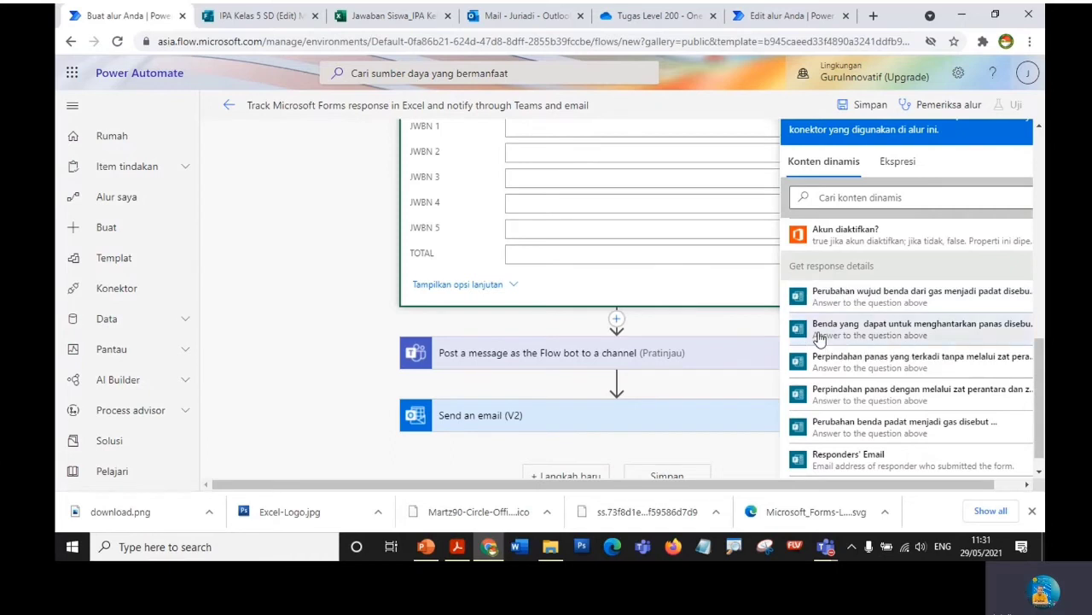
scroll(284, 267, up, 1)
click(282, 262)
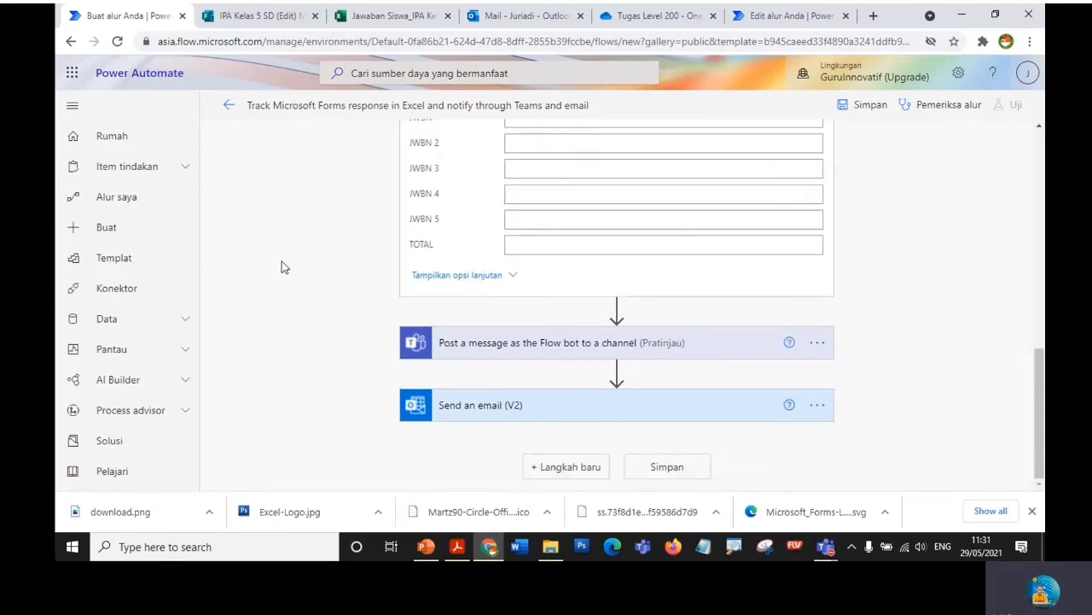
drag(1037, 384, 1035, 313)
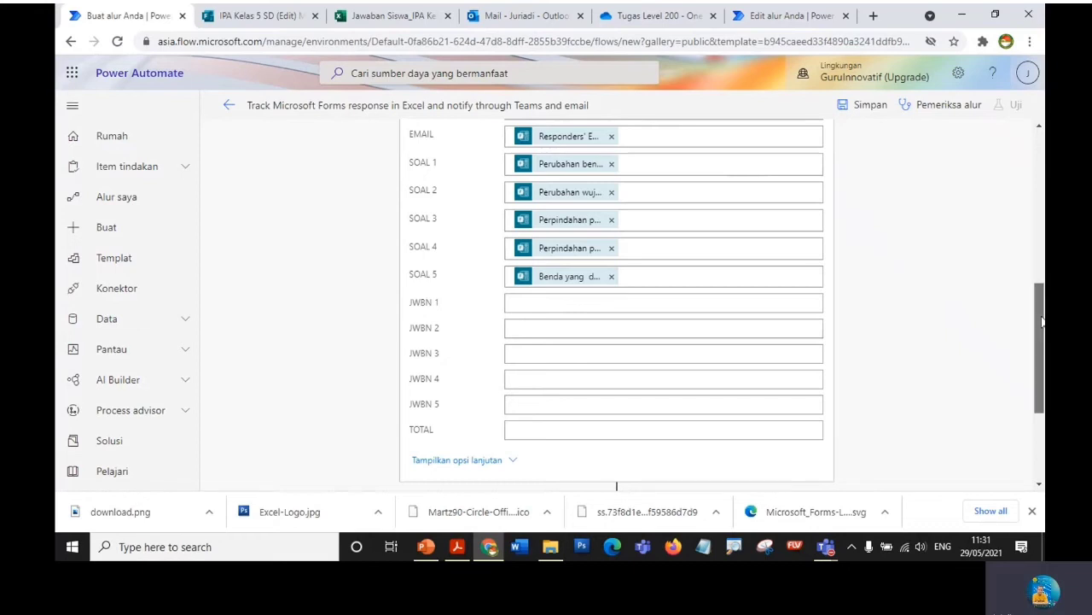
scroll(1039, 323, down, 1)
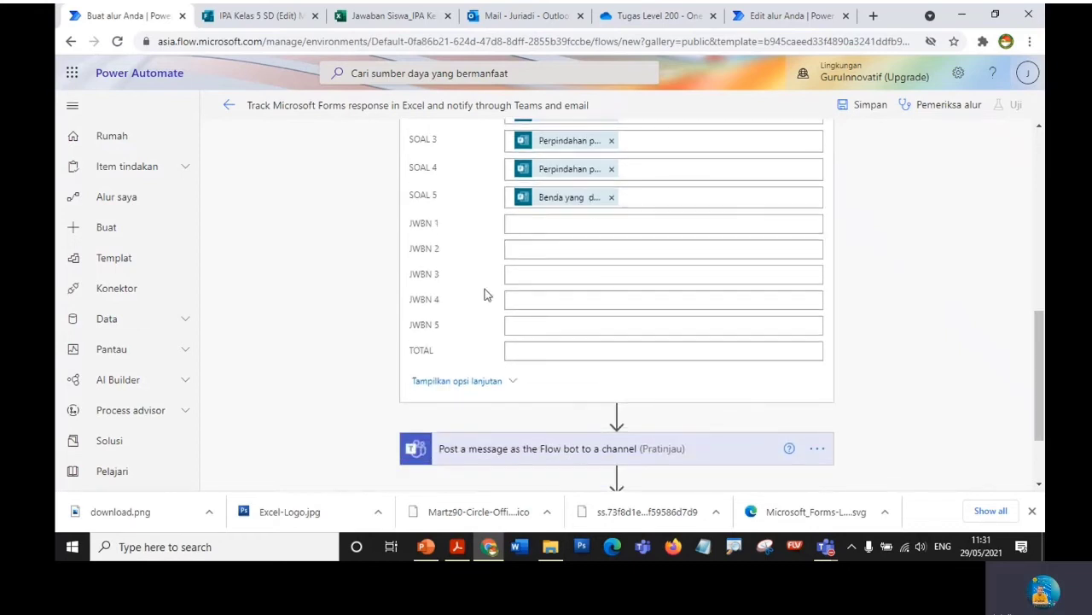
- Add the Excel Online (Business) "Get a row" action directly after "Add a row into a table"
drag(1039, 354, 1040, 251)
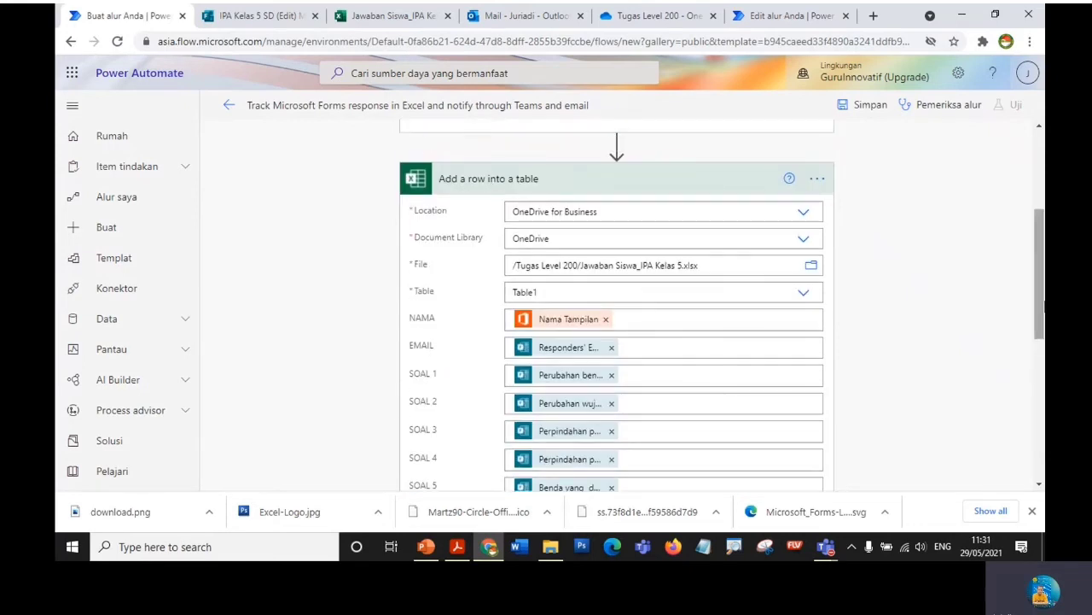
drag(1036, 314, 1035, 434)
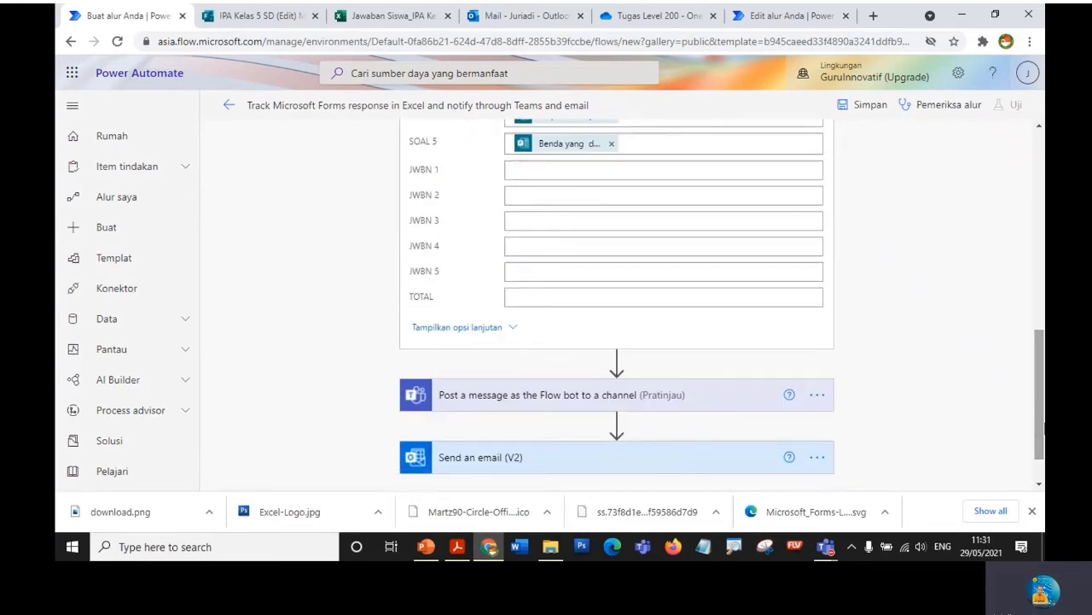
click(617, 361)
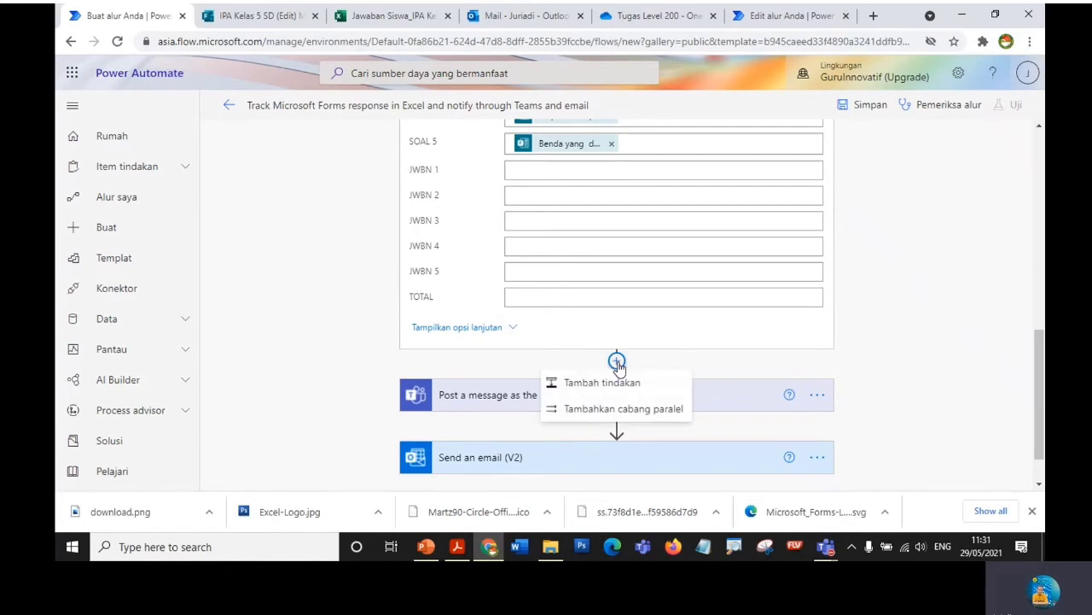
click(589, 384)
scroll(466, 274, down, 5)
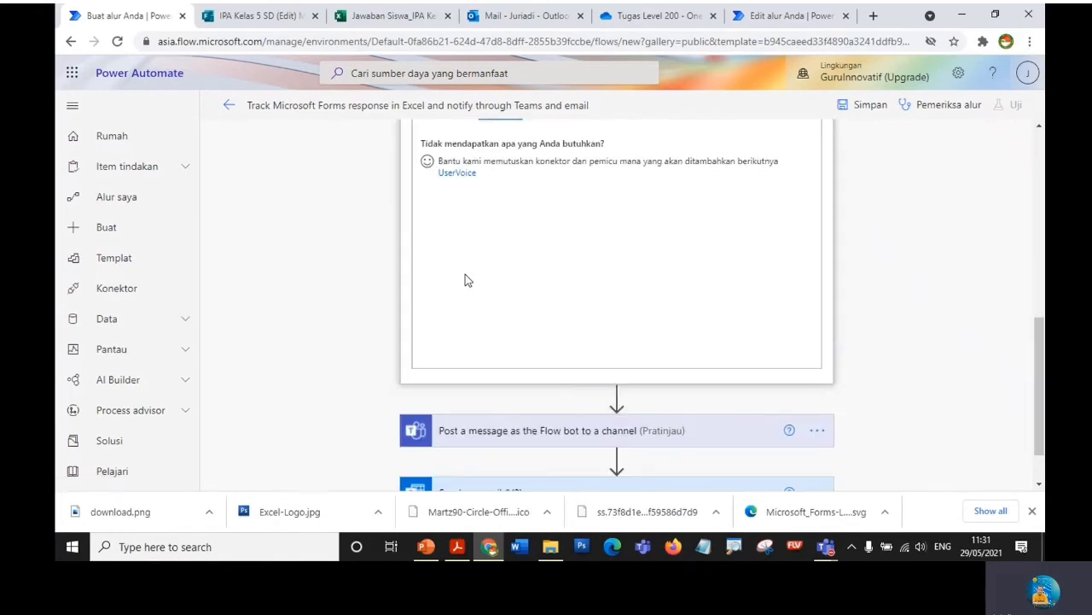
scroll(922, 385, up, 5)
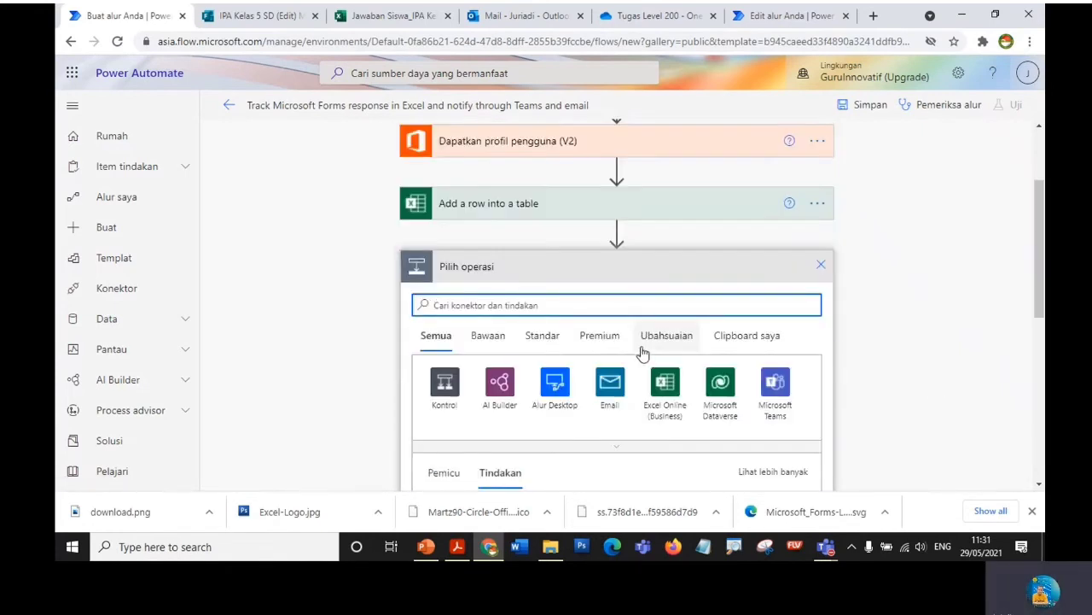
click(600, 312)
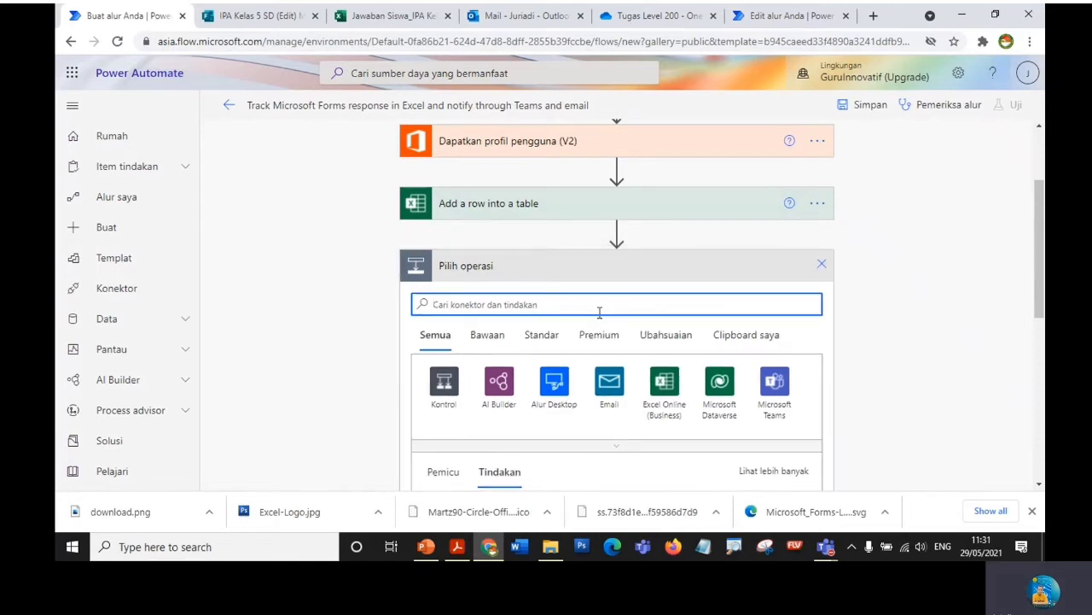
text(get)
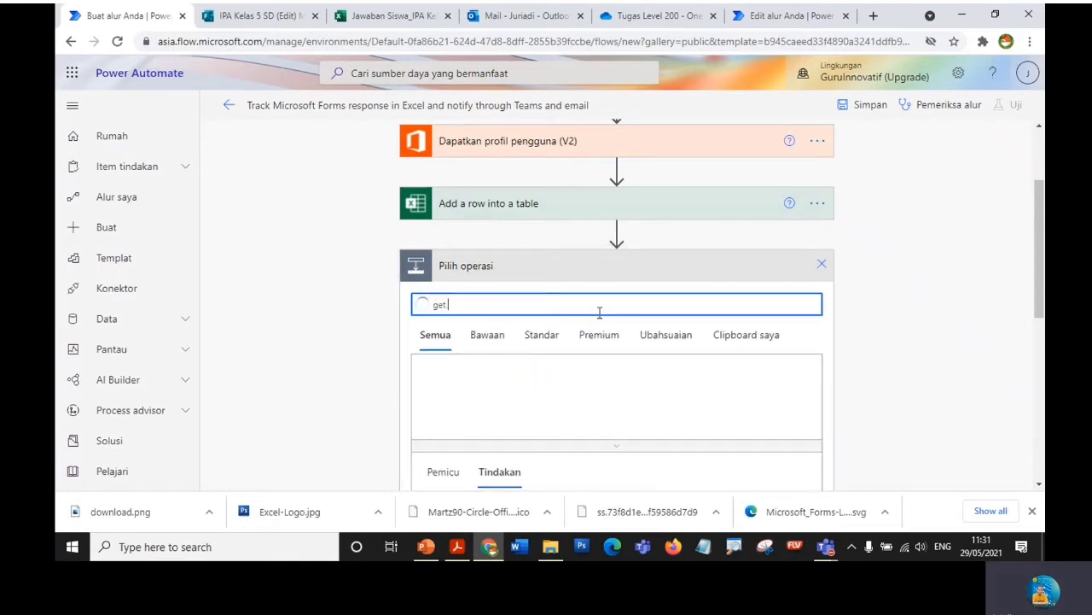
text( row)
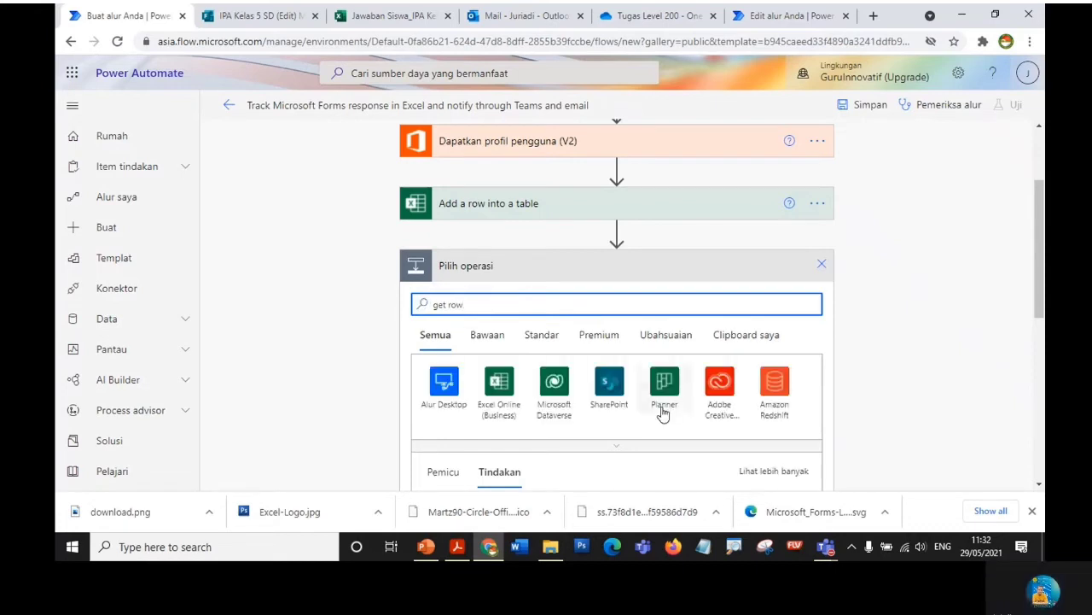
click(500, 389)
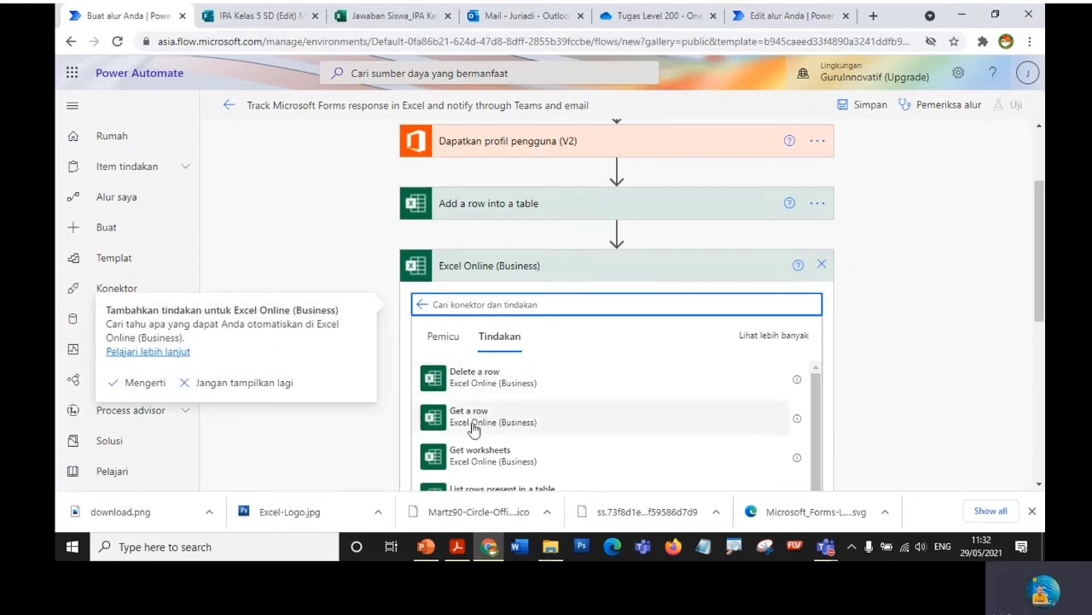
click(476, 419)
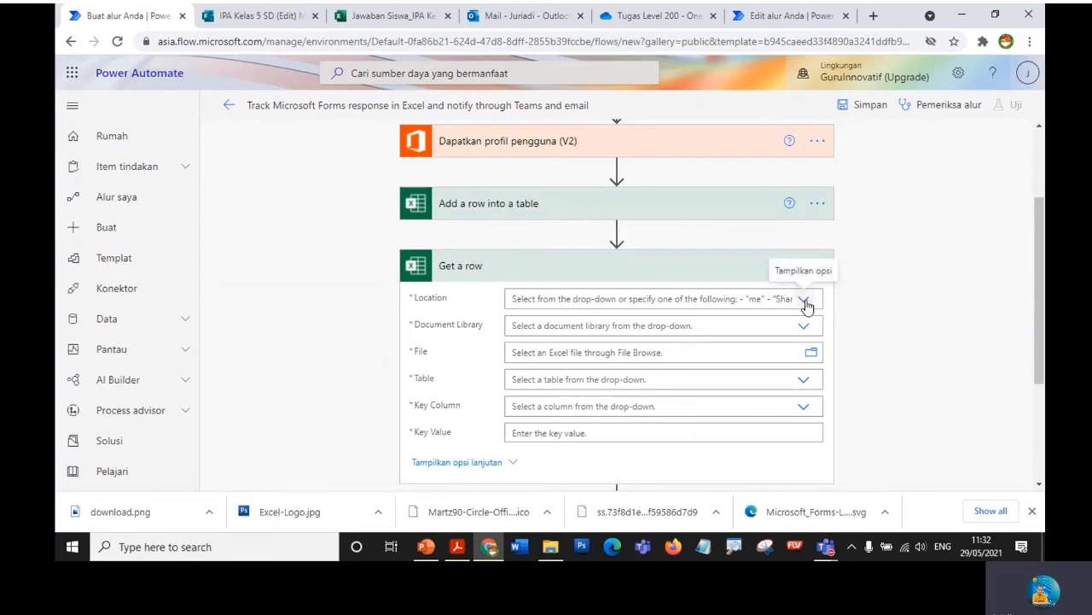
- Point Get a row to OneDrive for Business, document library OneDrive, and the file /Tugas Level 200/Jawaban Siswa_IPA Kelas 5.xlsx
click(804, 300)
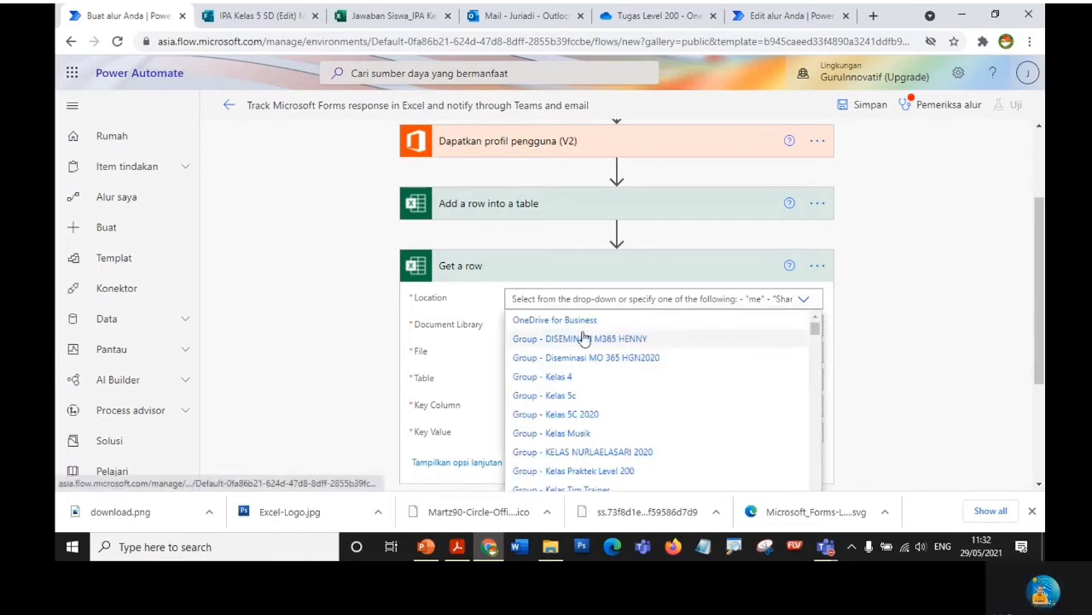
click(556, 321)
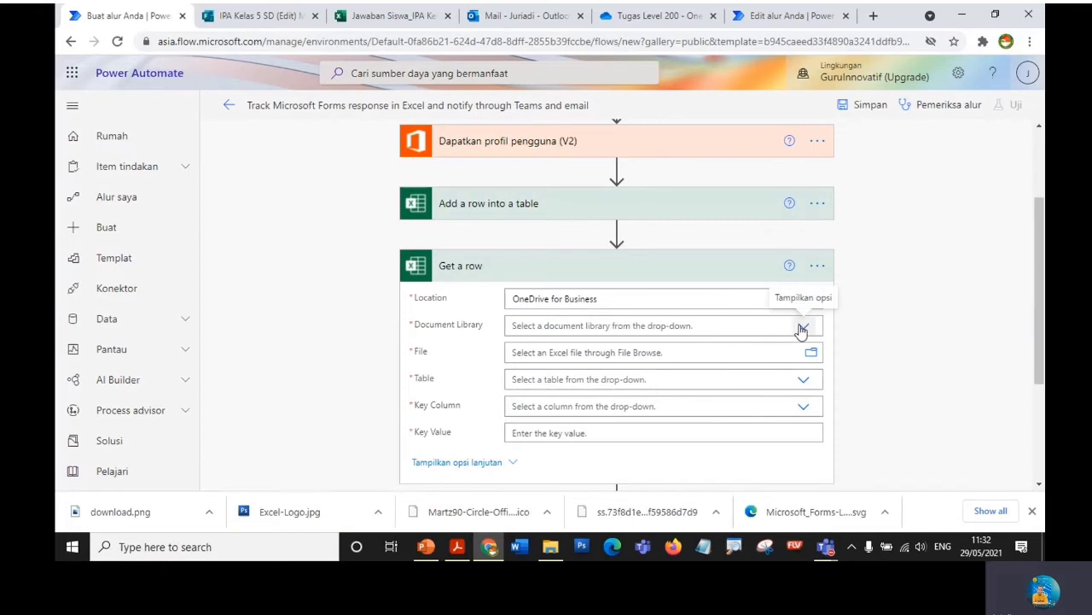
click(803, 327)
click(529, 350)
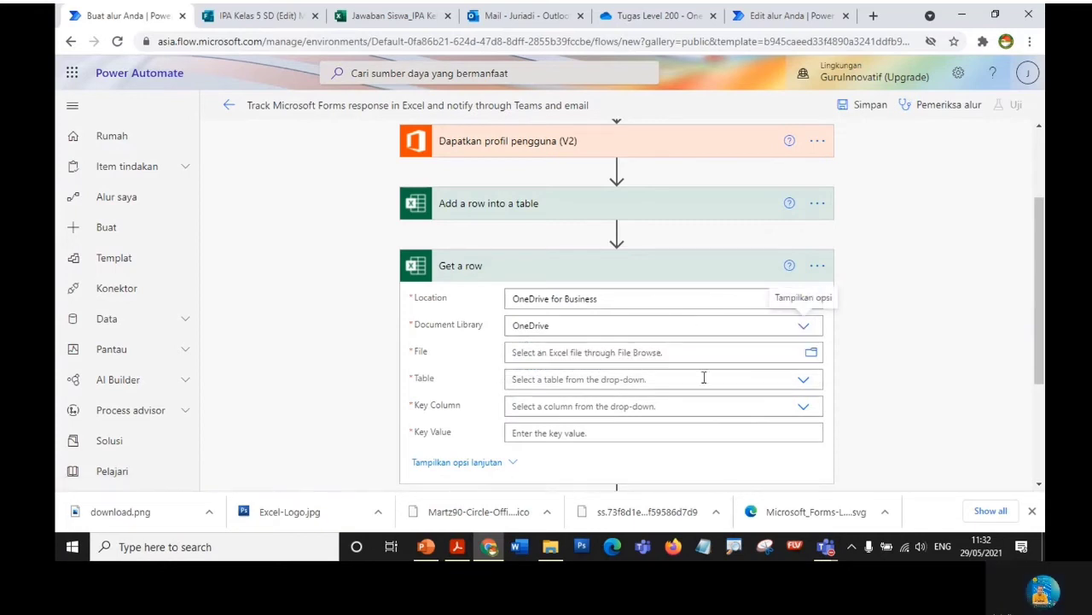
click(814, 357)
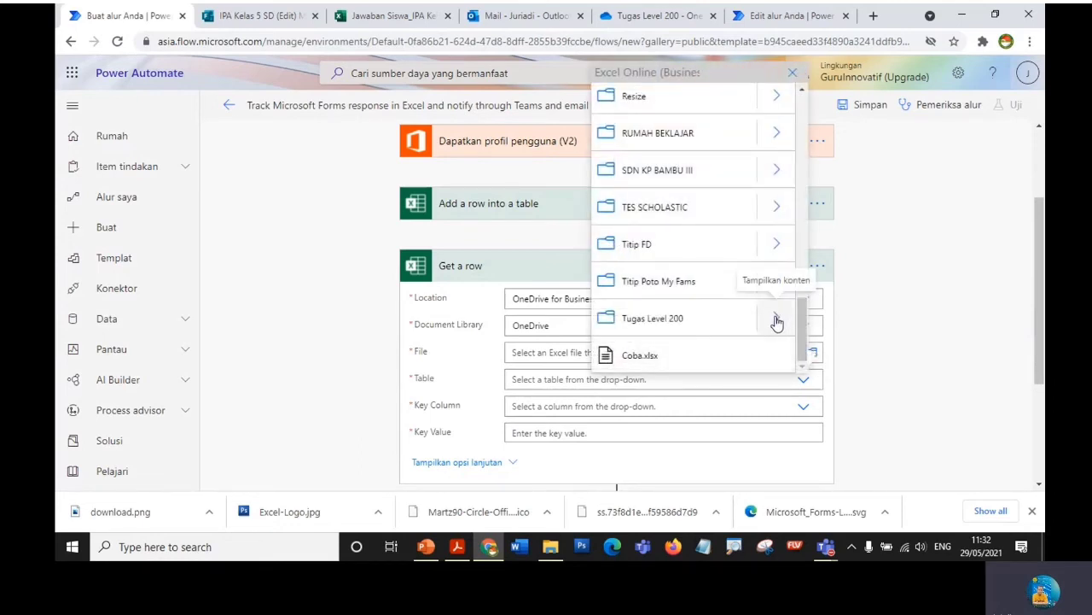
click(776, 320)
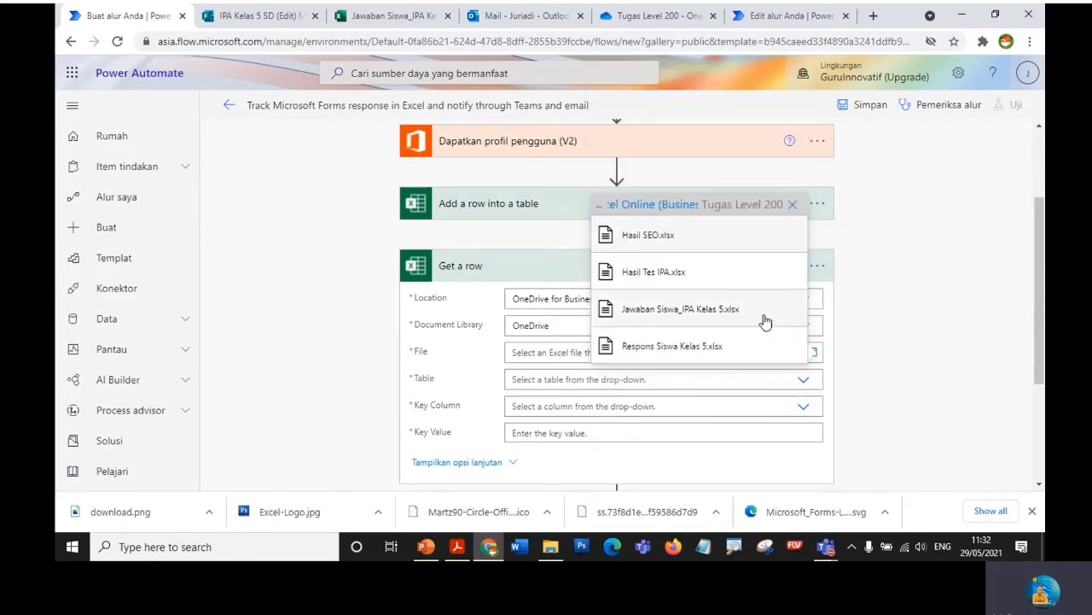
click(719, 315)
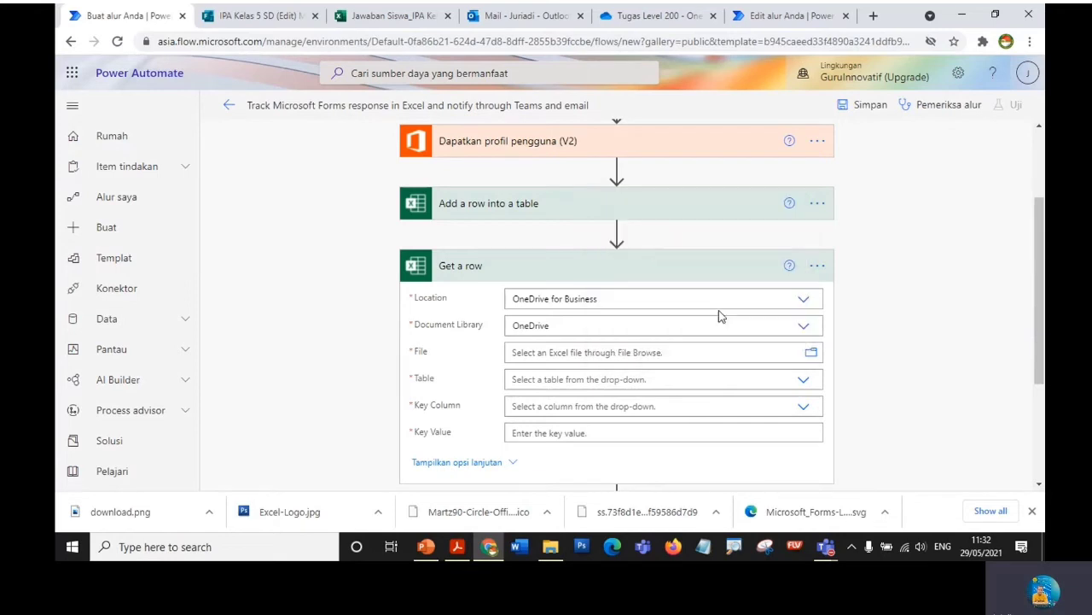
click(906, 331)
- Set the Get a row action's table to Table1 and its key column to EMAIL
scroll(970, 393, down, 2)
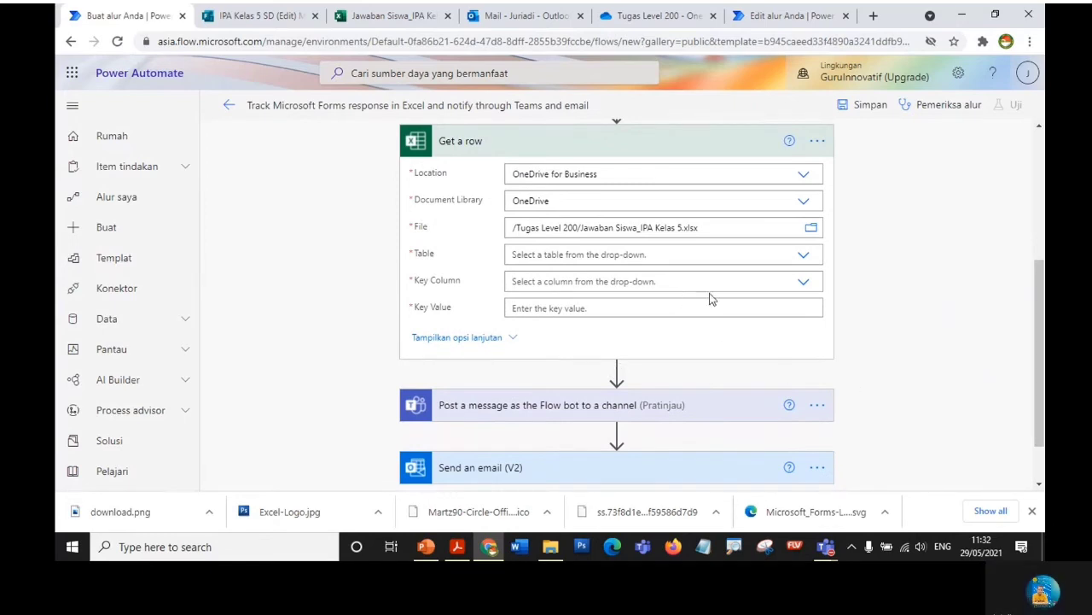
click(723, 284)
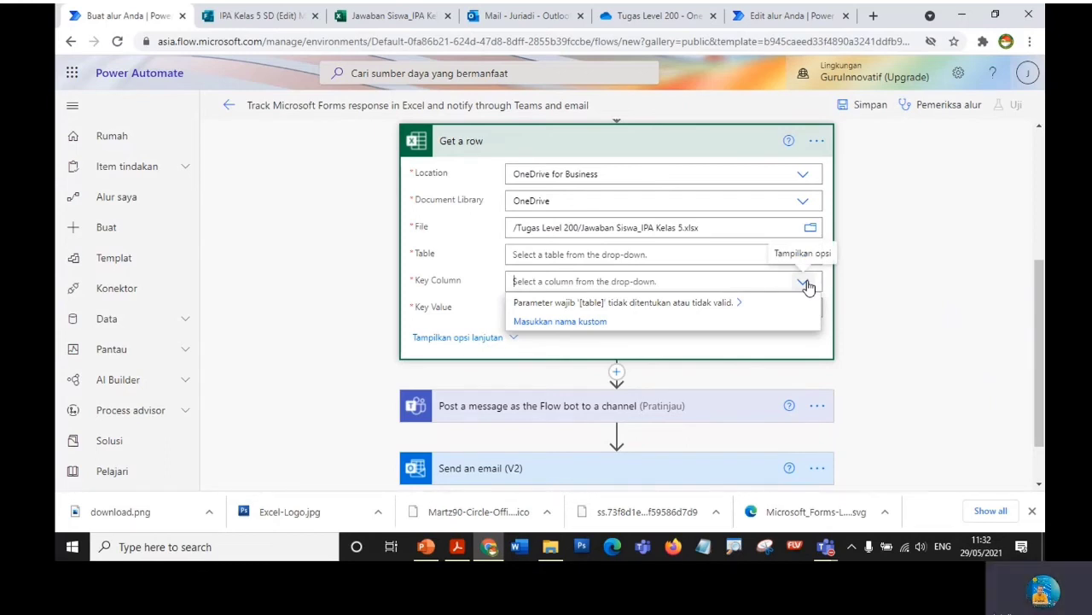
click(712, 249)
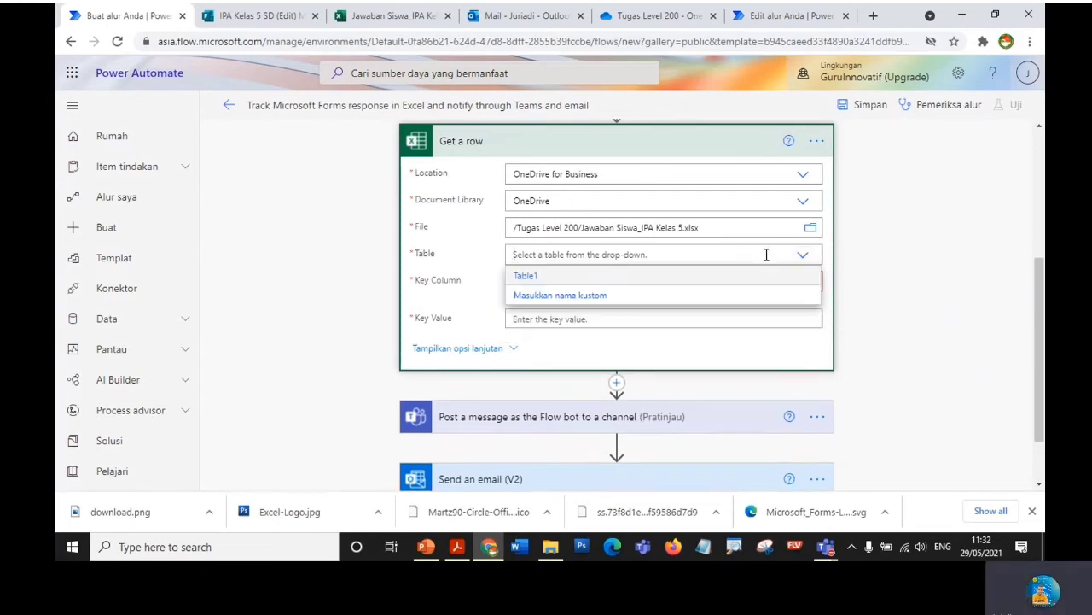
click(570, 278)
click(801, 284)
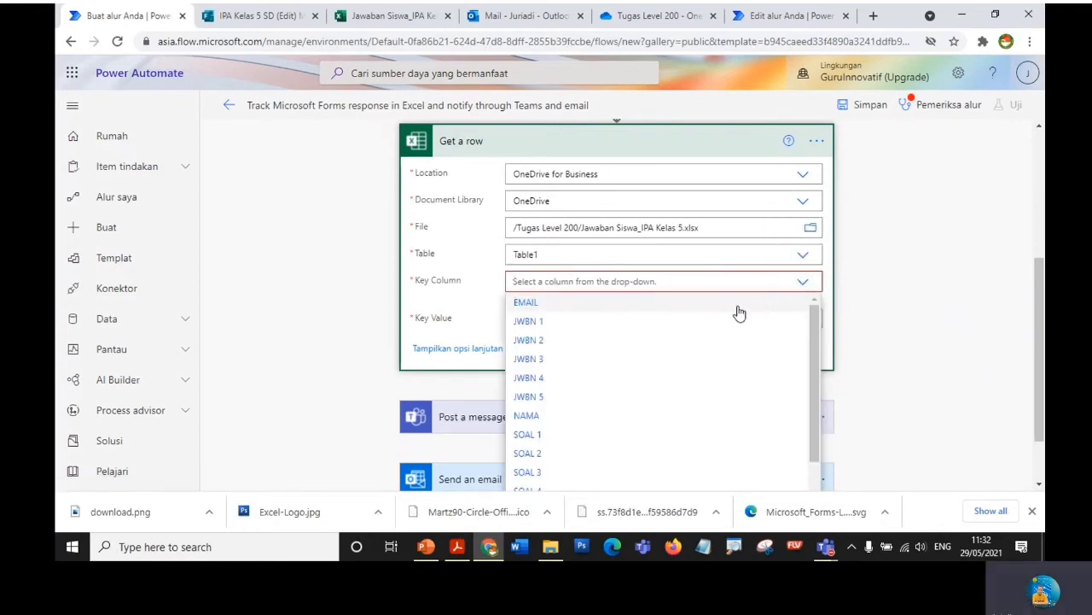
click(524, 304)
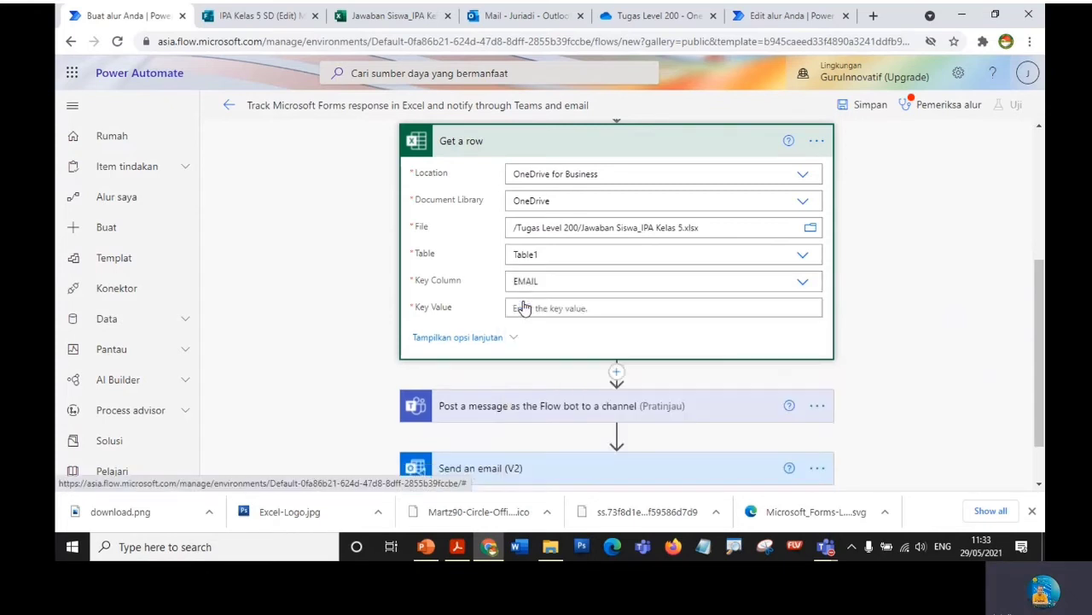
- Set the Get a row key value to the EMAIL dynamic content from "Add a row into a table"
click(794, 309)
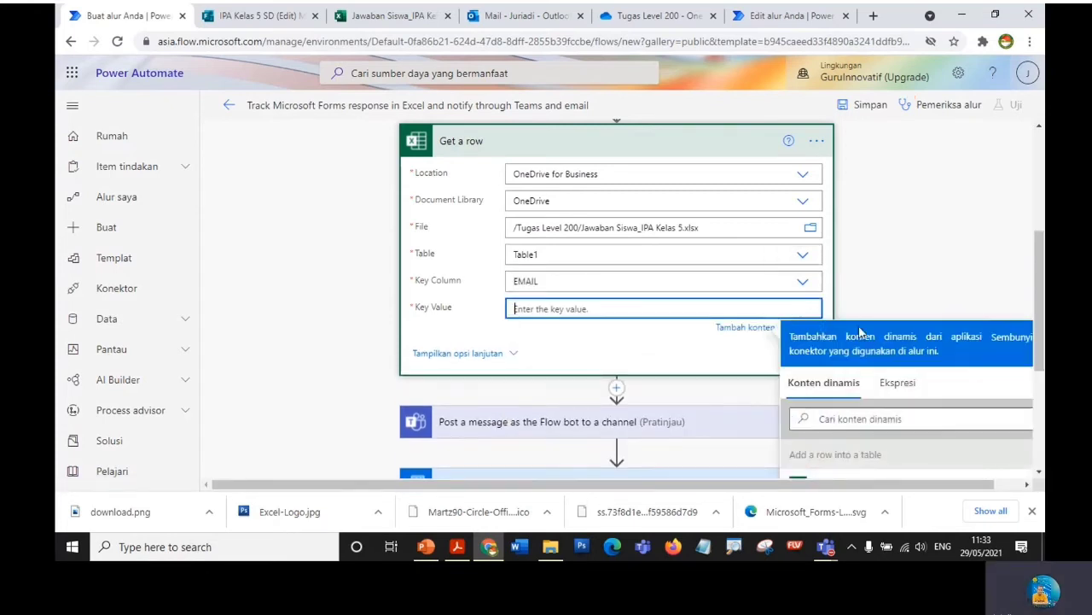
scroll(1042, 345, down, 1)
scroll(1042, 346, down, 1)
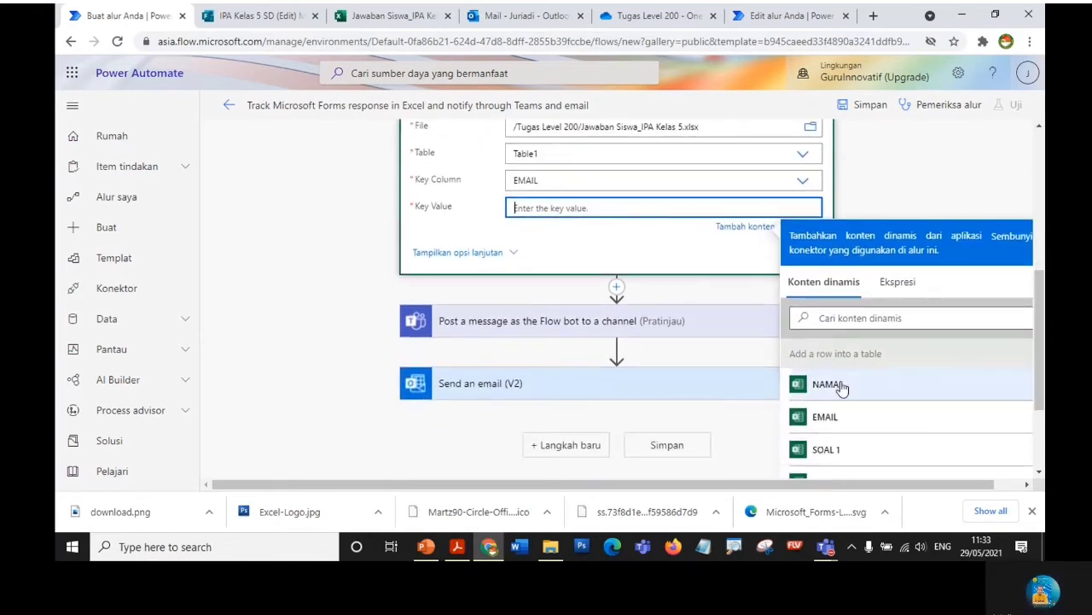
click(826, 418)
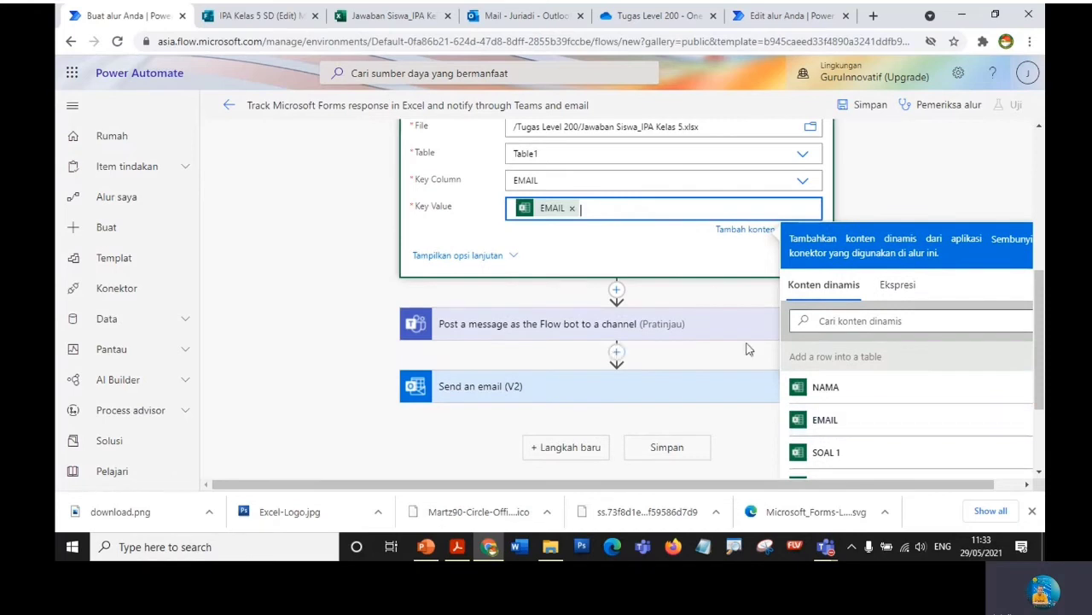
- Examine the Get a row action and overall action sequence in the existing flow that uses Hasil SEO.xlsx
click(790, 17)
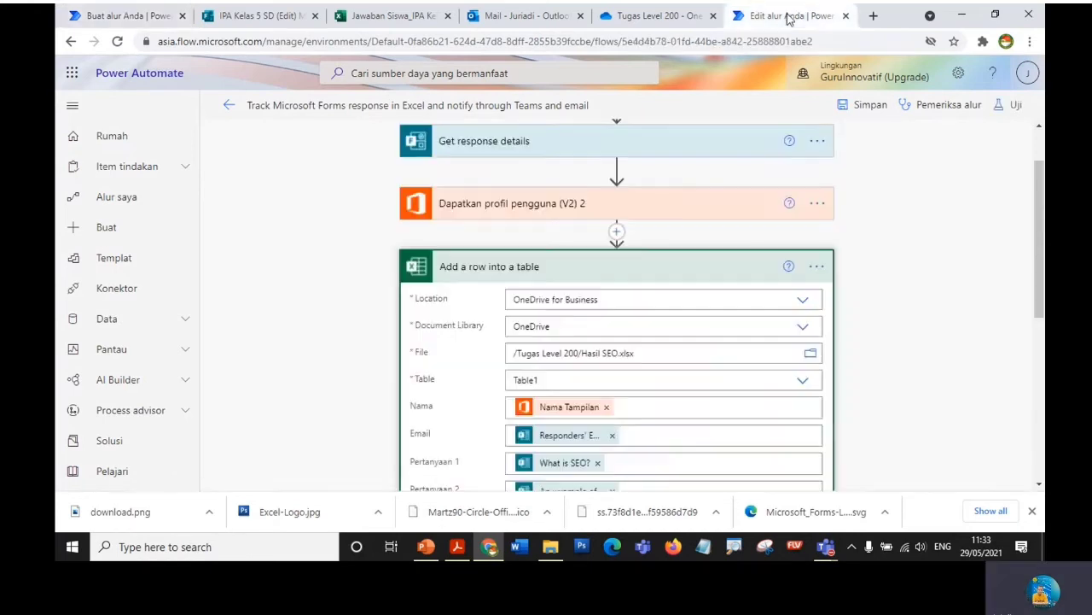
scroll(1041, 276, down, 1)
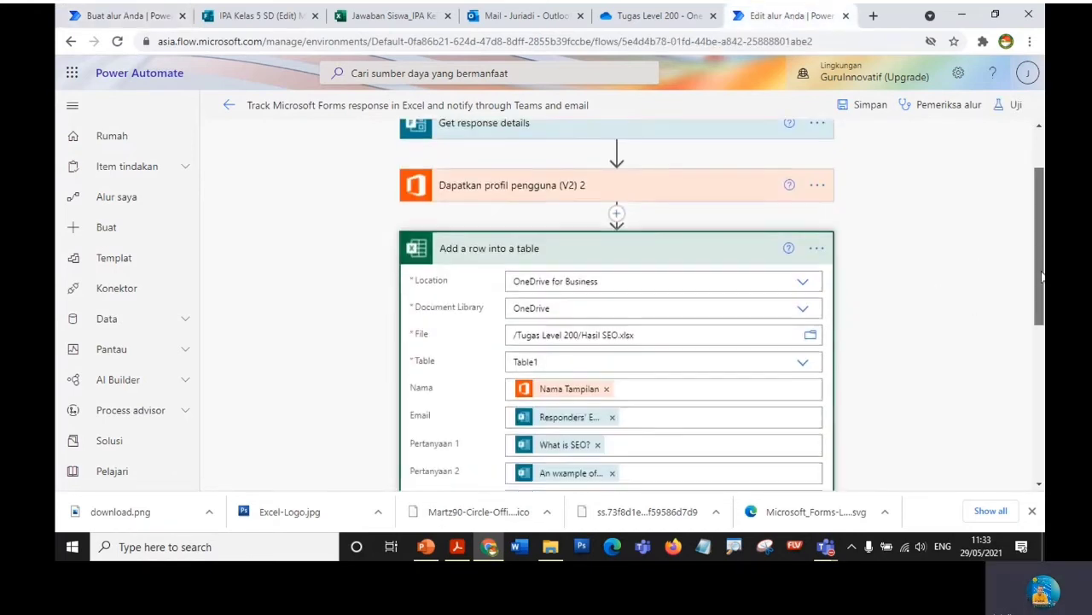
scroll(1041, 276, down, 4)
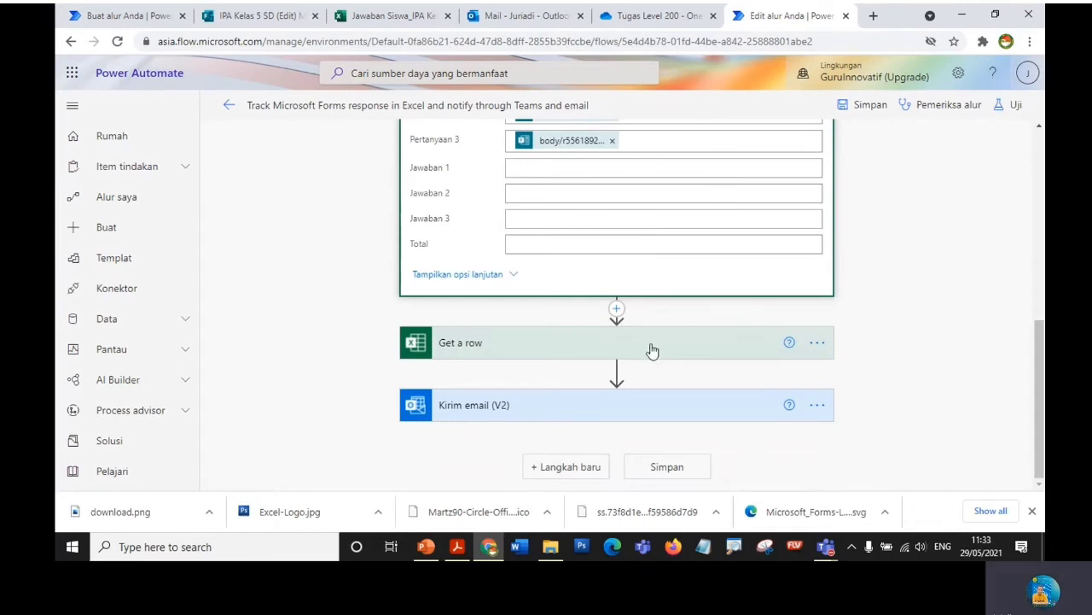
click(652, 351)
drag(1043, 360, 1018, 194)
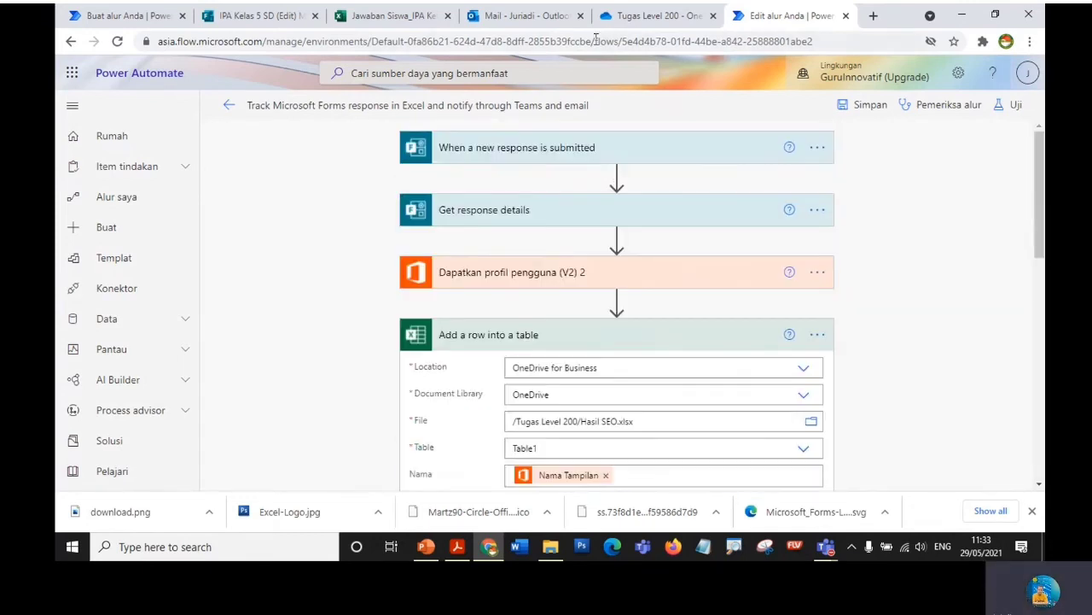
- Return to the new flow and review Get a row, reselecting OneDrive for Business as location and EMAIL as key column
click(128, 17)
click(340, 297)
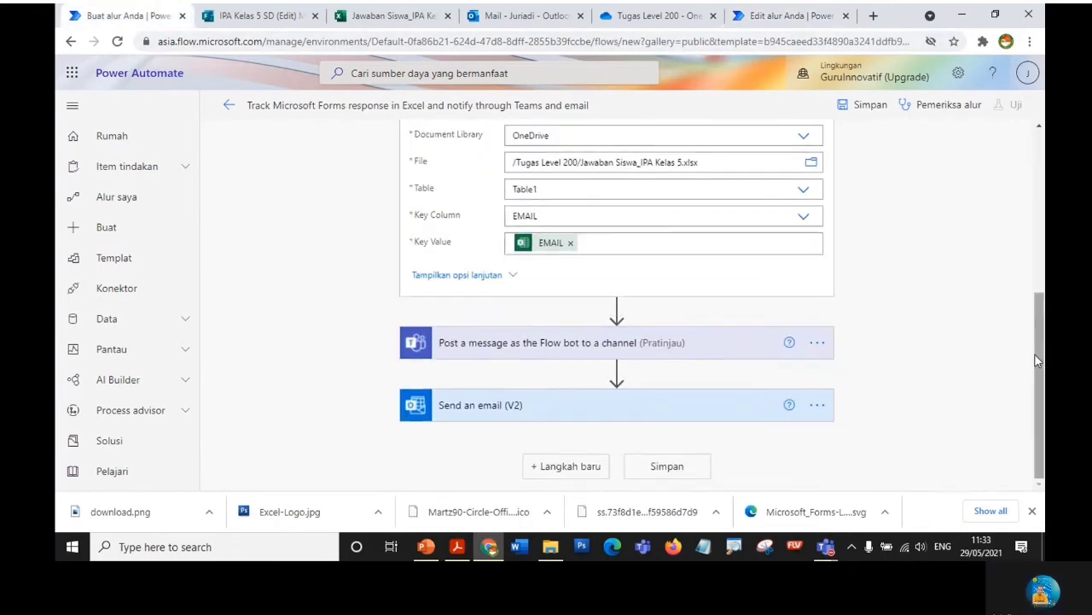
drag(1037, 360, 1035, 303)
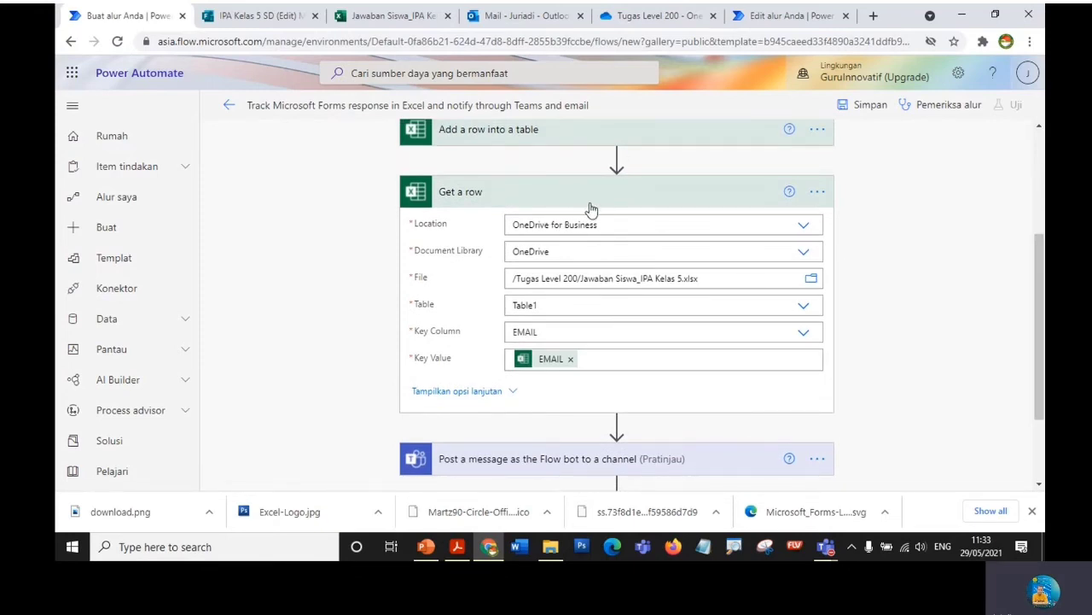
click(804, 227)
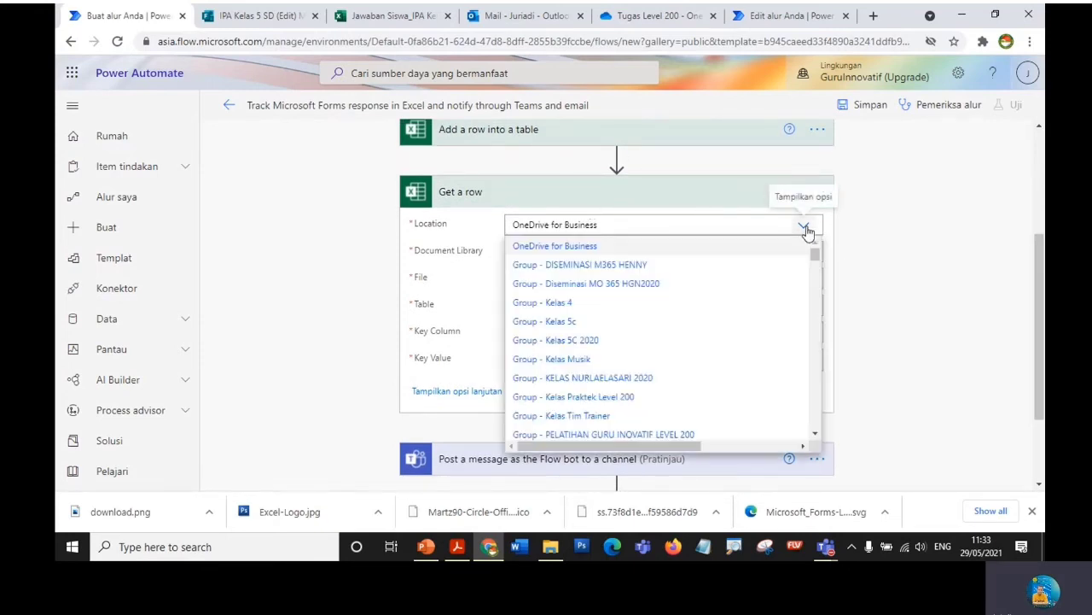
click(595, 248)
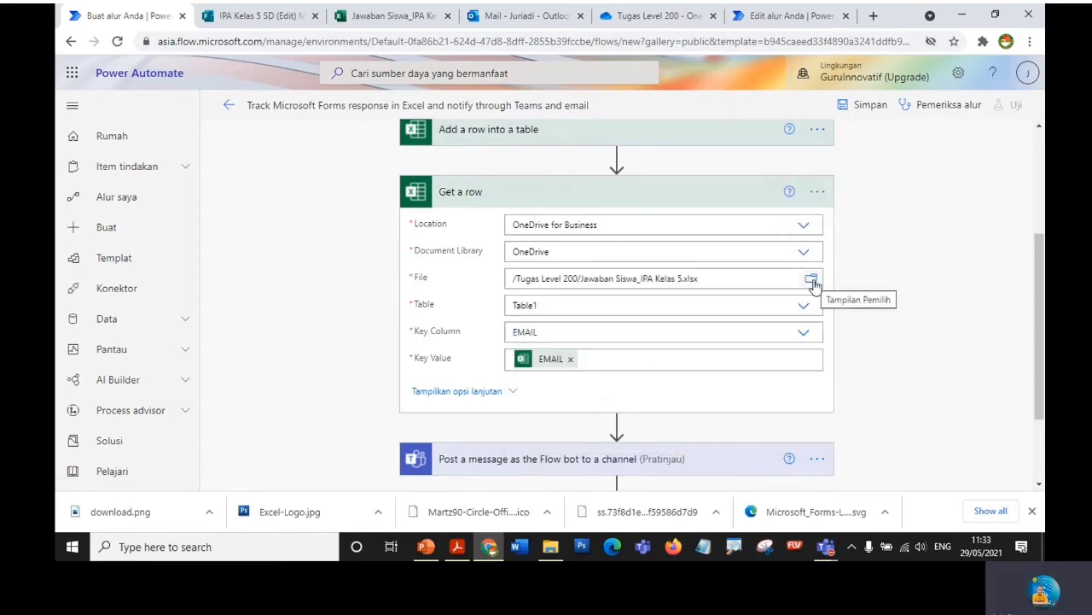
click(802, 334)
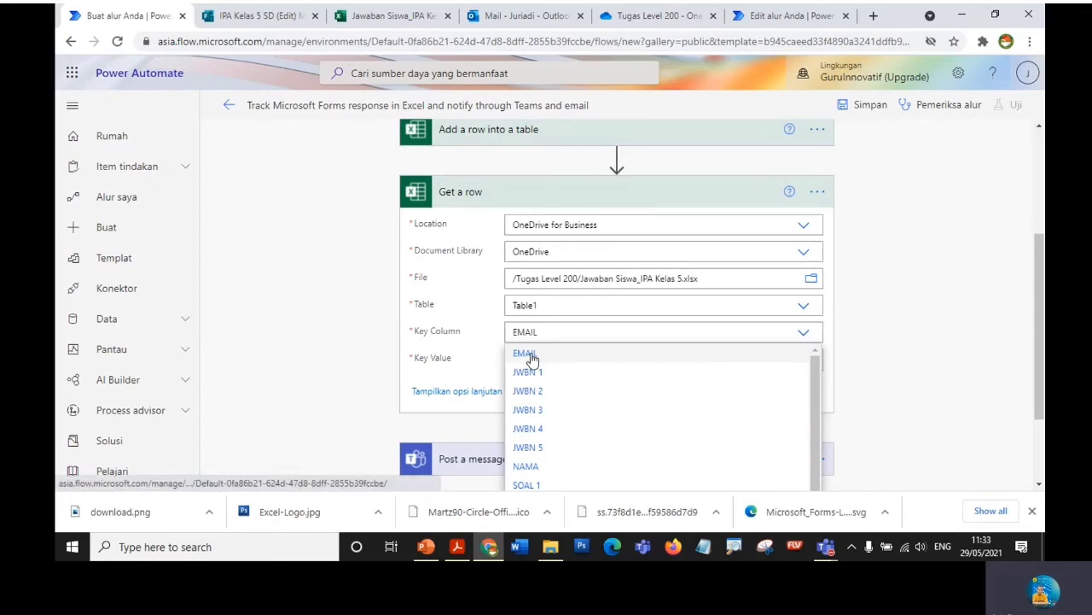
click(532, 357)
click(788, 361)
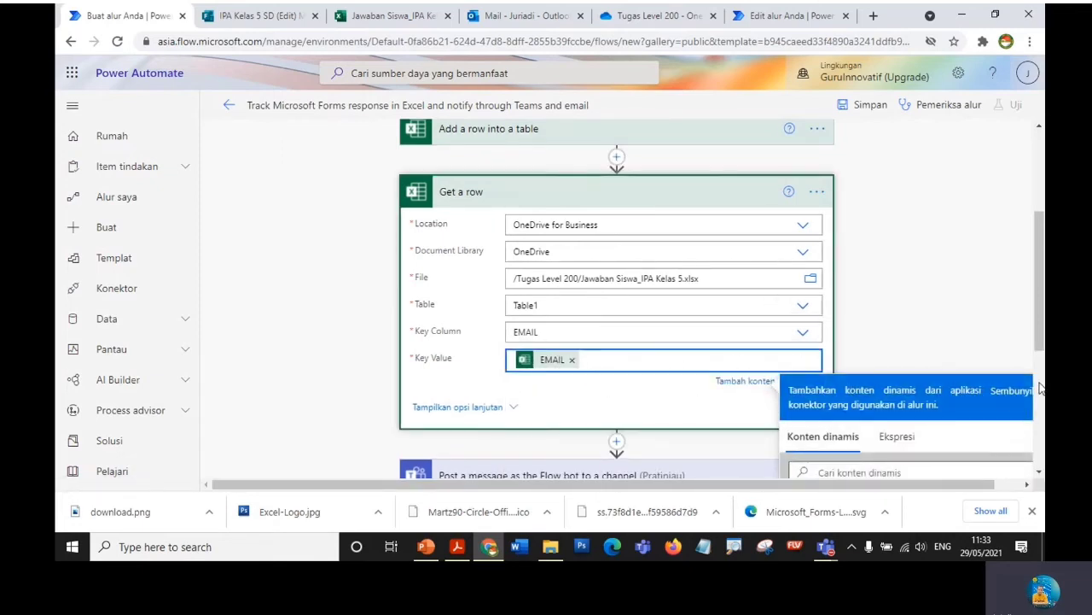
drag(1042, 303, 1041, 355)
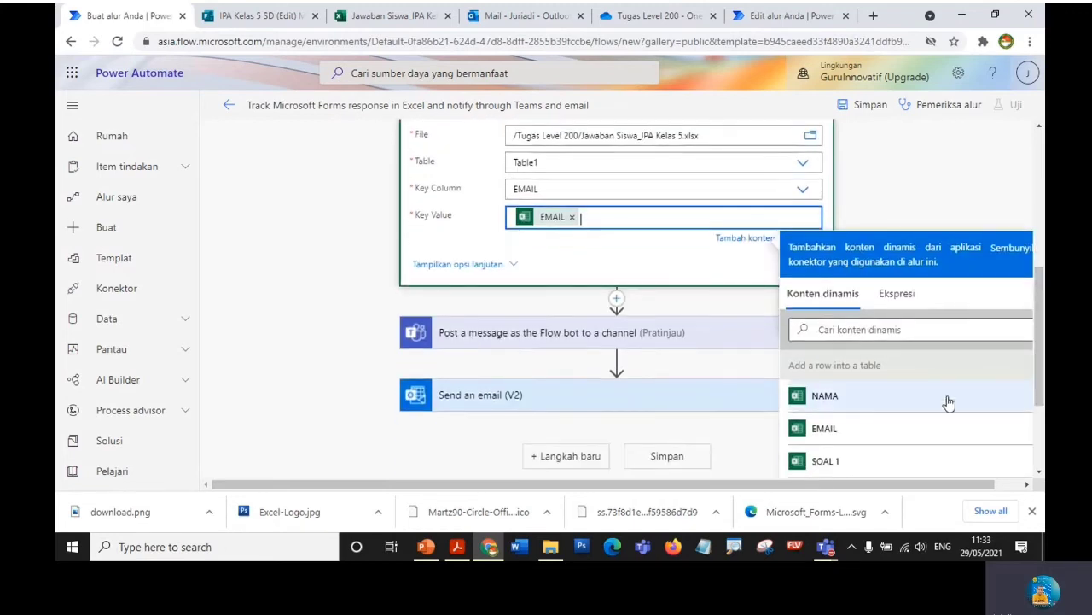
click(282, 271)
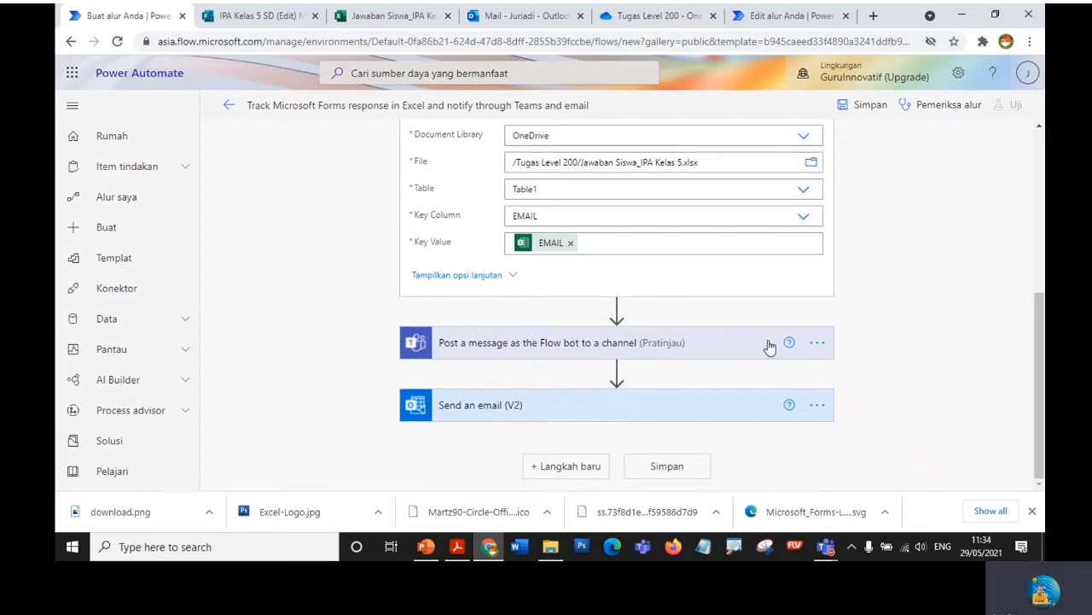
- Delete the "Post a message as the Flow bot to a channel" and "Send an email (V2)" actions from the flow
click(817, 344)
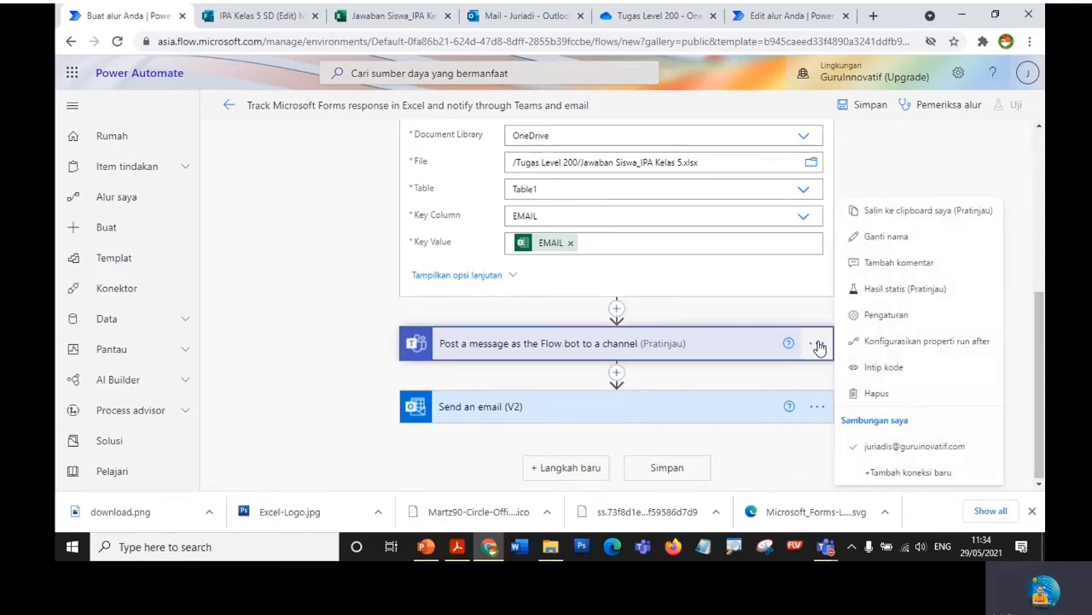
click(877, 394)
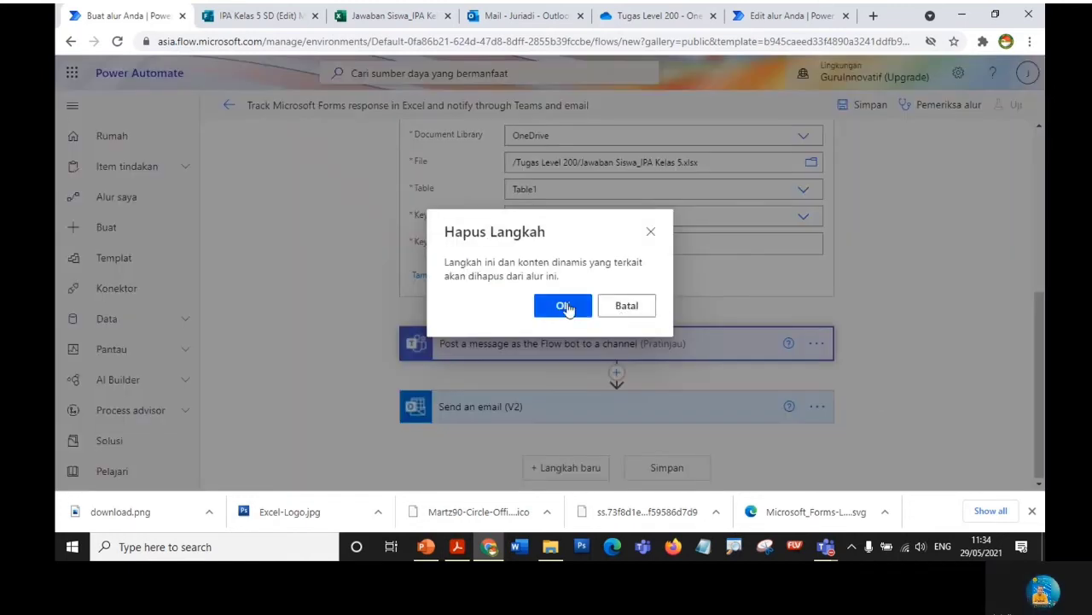
click(565, 307)
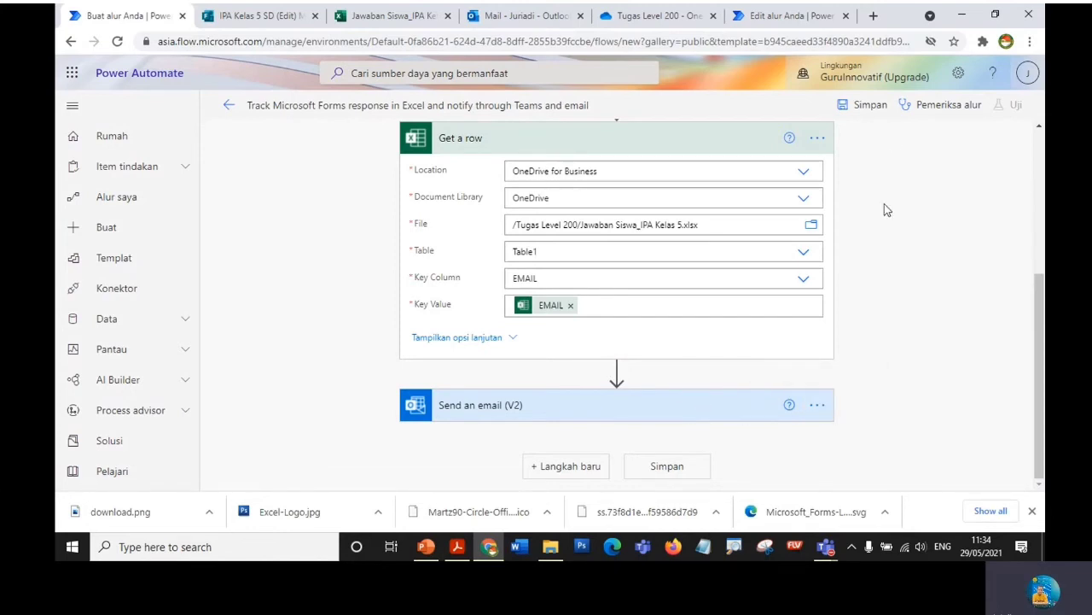
click(817, 408)
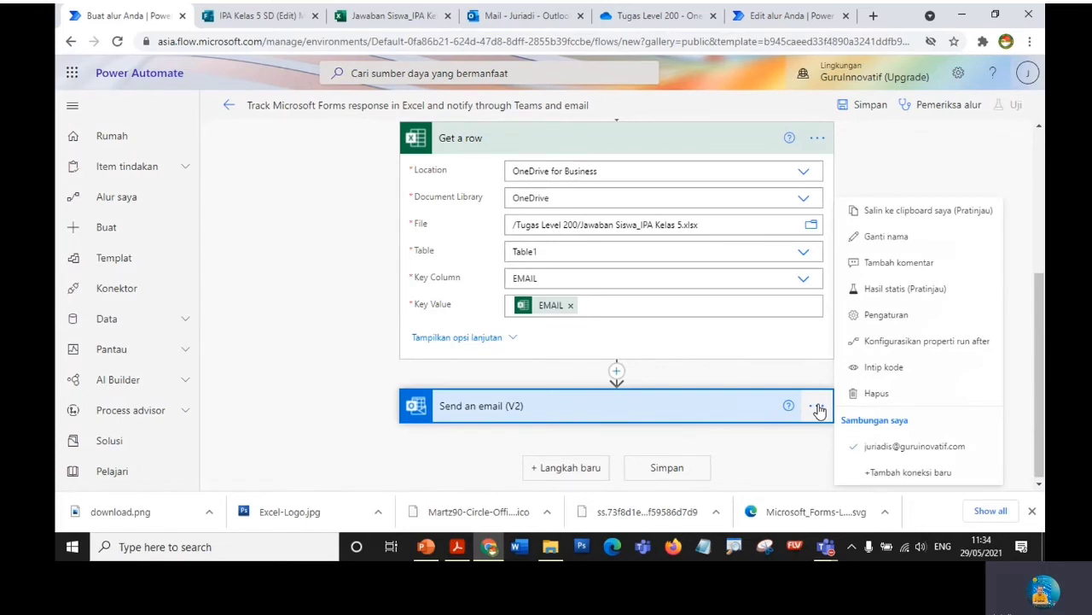
click(874, 397)
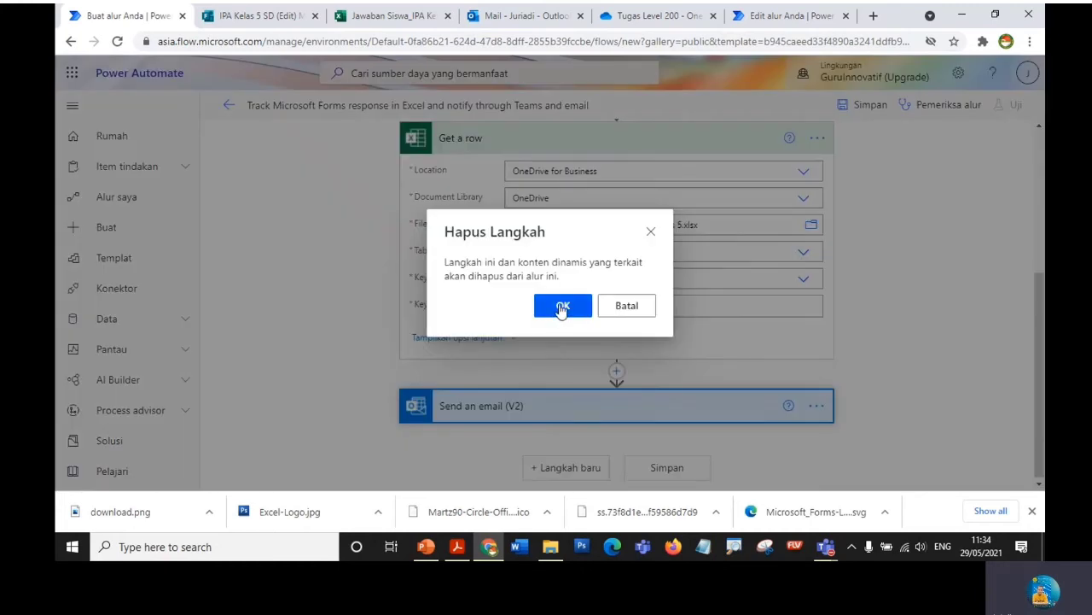
click(562, 309)
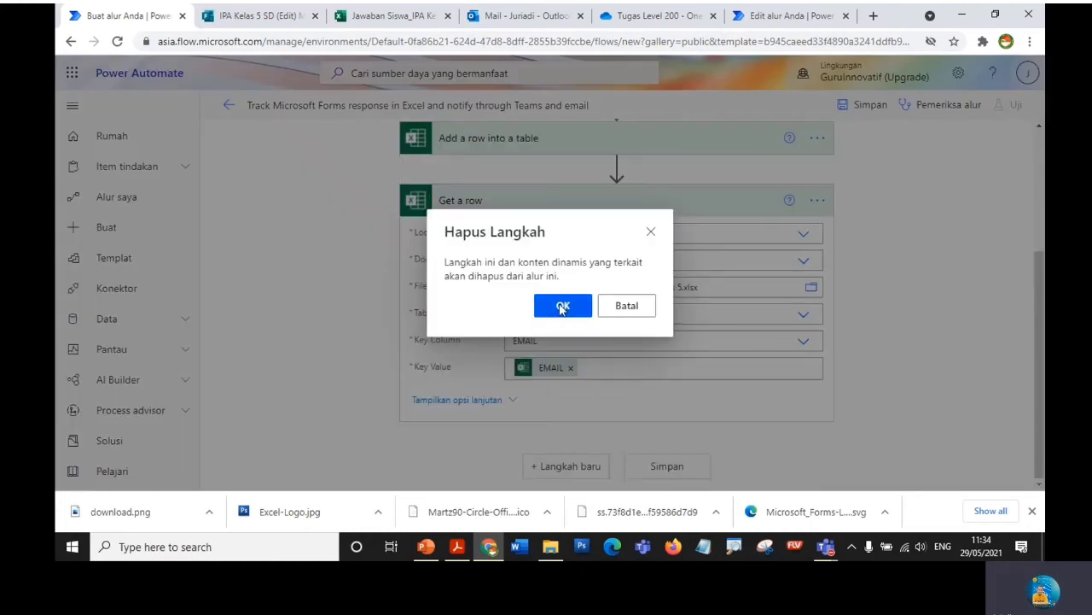
- Review the remaining actions from trigger to Get a row and try to save the flow
scroll(1041, 320, up, 3)
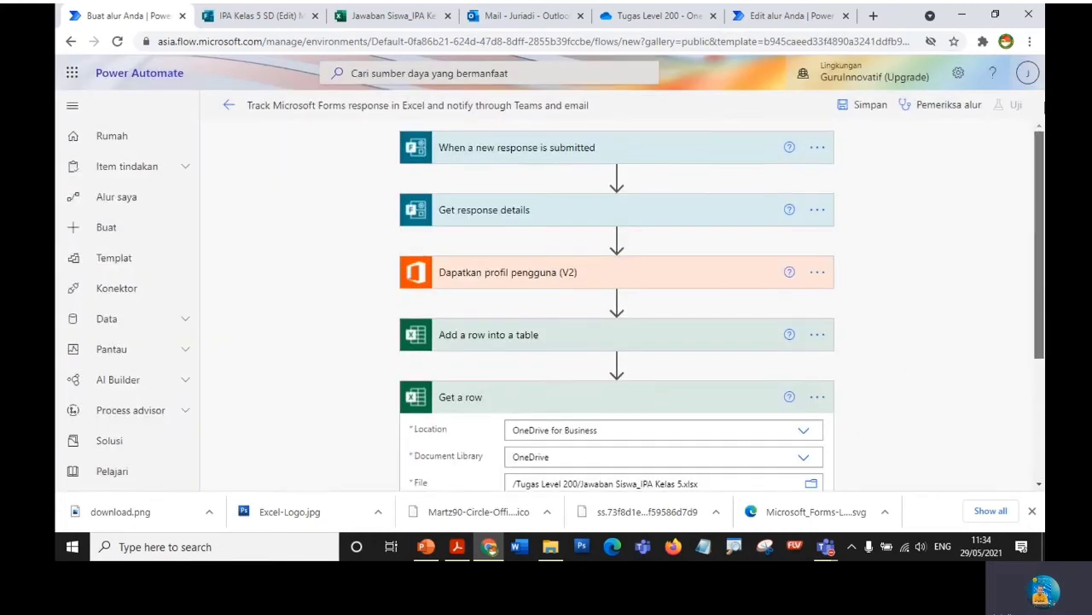
scroll(1042, 154, down, 3)
scroll(1042, 158, up, 3)
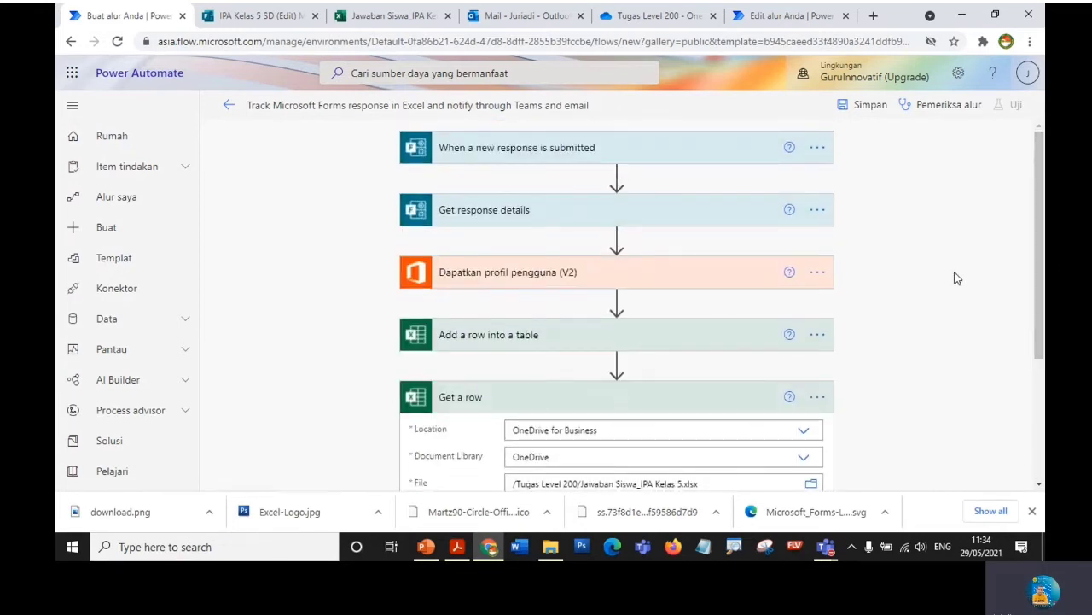
click(863, 111)
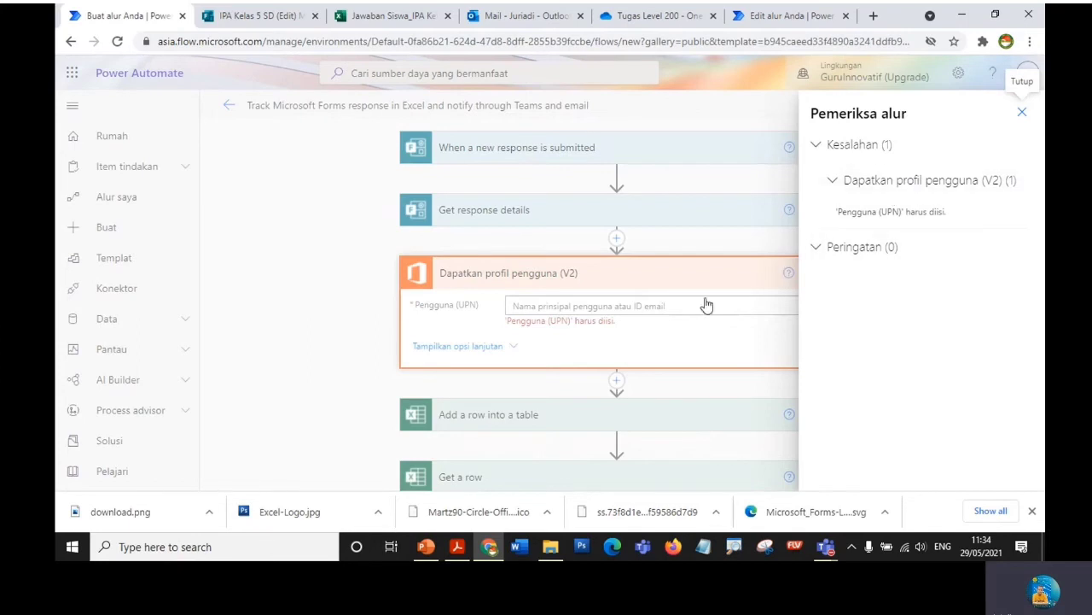
- Set Pengguna (UPN) in "Dapatkan profil pengguna (V2)" to Responders' Email from Get response details and save the flow
click(678, 304)
click(722, 304)
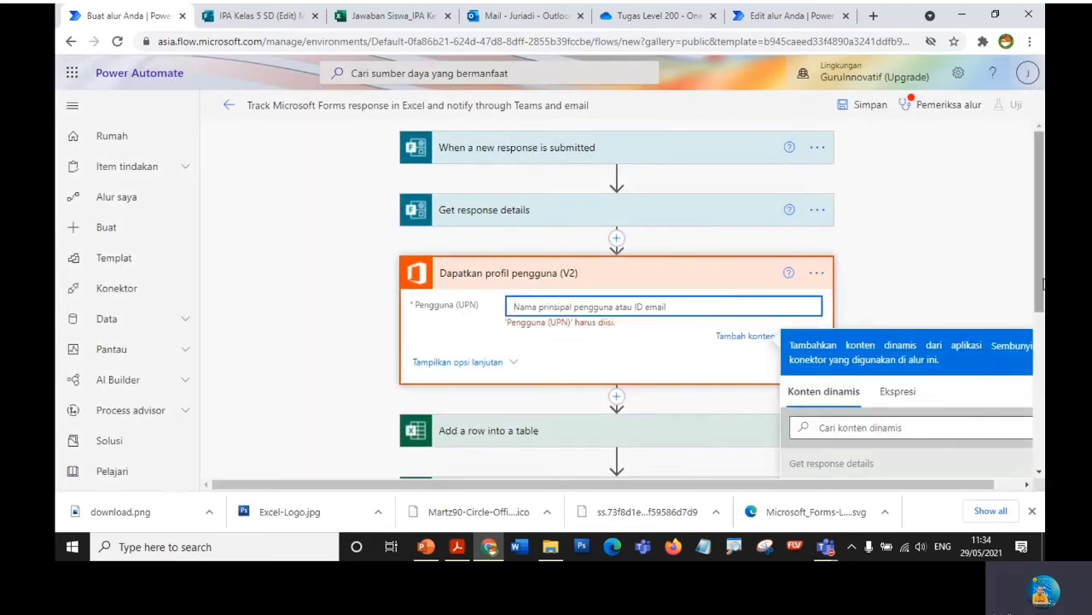
scroll(1033, 350, down, 2)
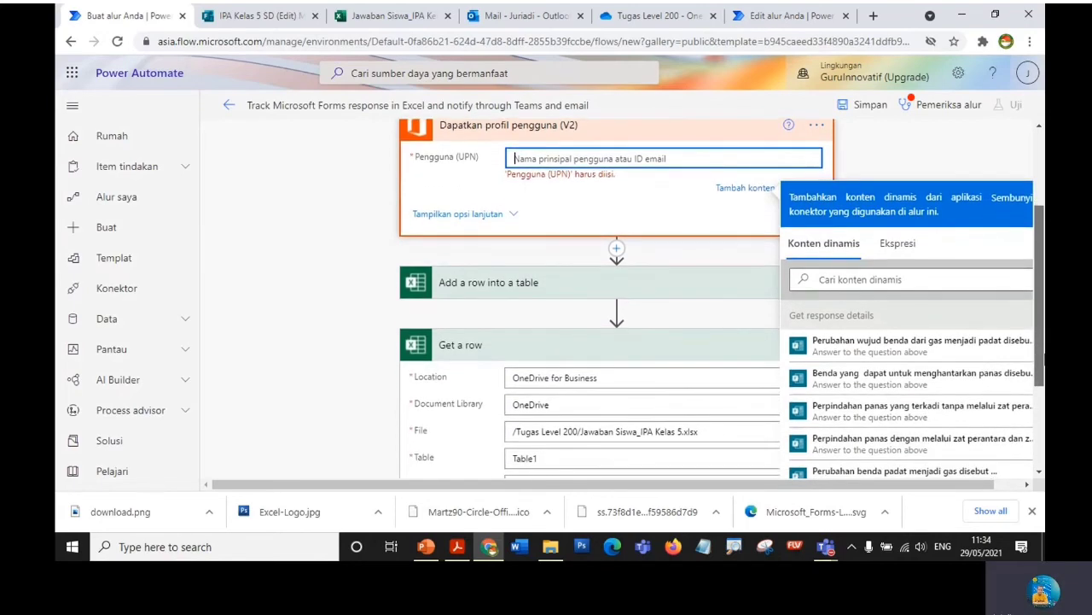
scroll(720, 299, down, 2)
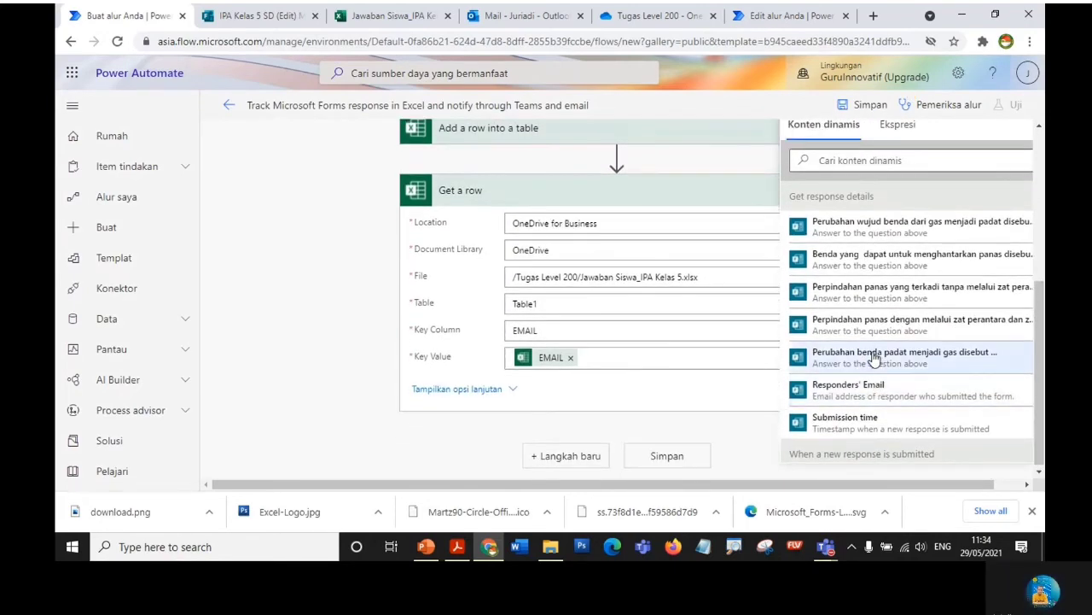
click(314, 256)
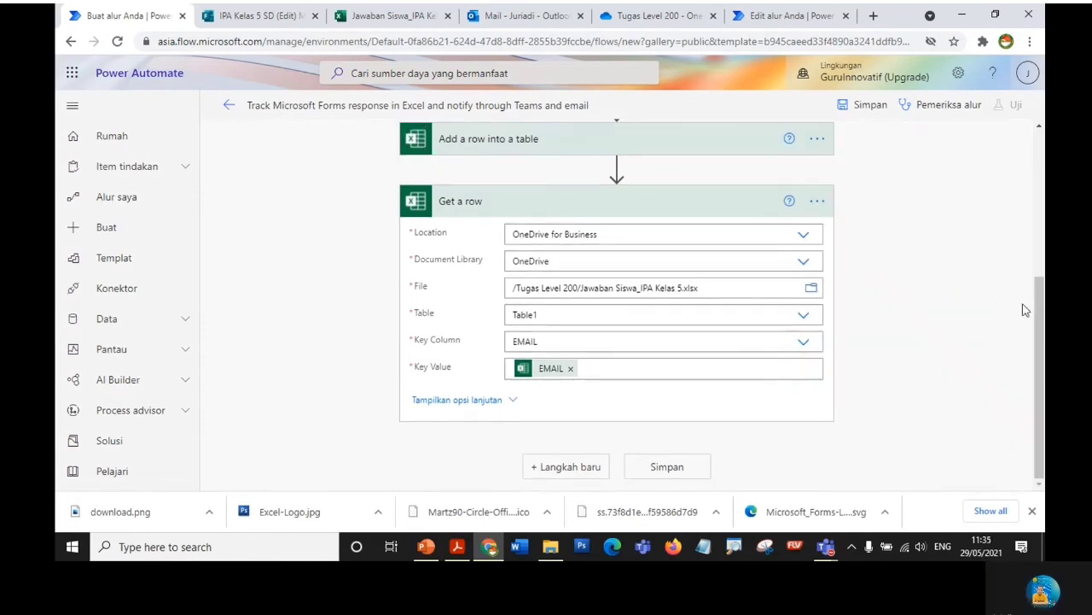
drag(1037, 295, 1028, 199)
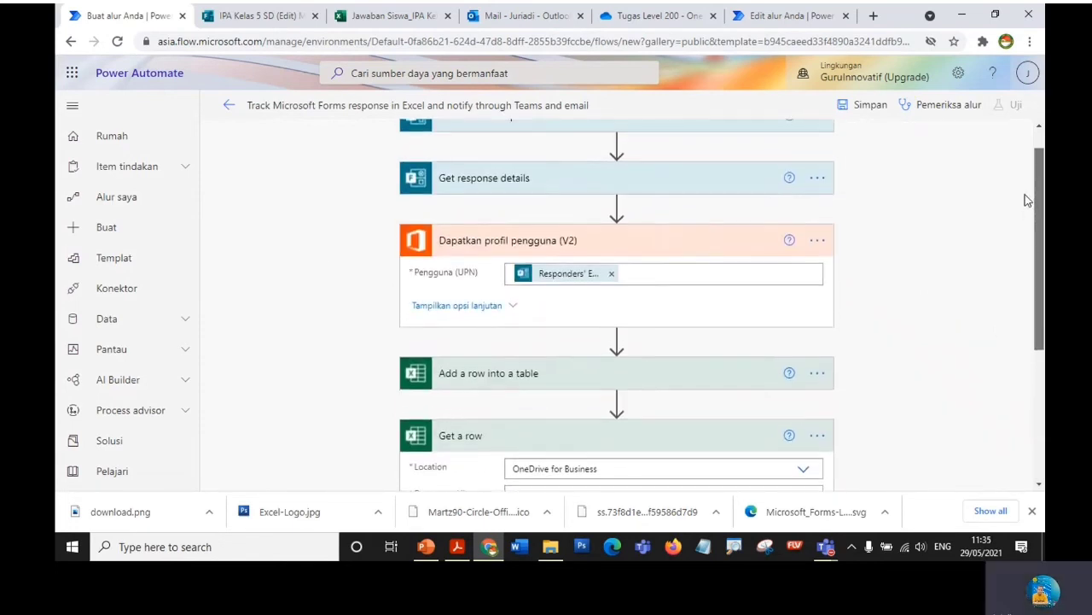
click(865, 104)
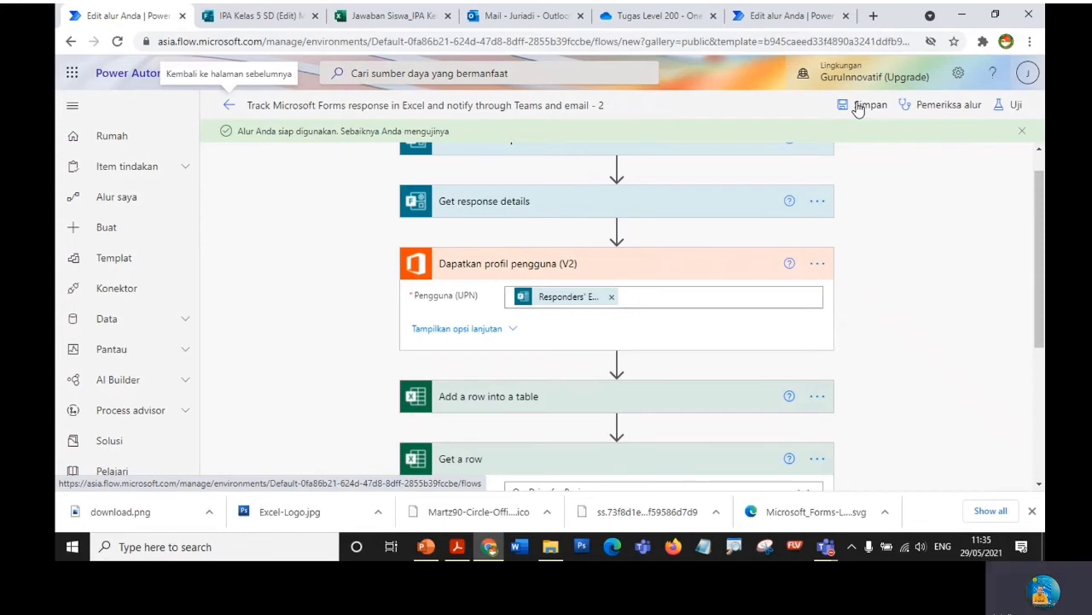
- Save the flow and start a test run with the "Secara manual" trigger option
mouse_move(1041, 222)
mouse_down()
mouse_move(1036, 167)
mouse_move(1043, 345)
mouse_move(1042, 203)
mouse_up()
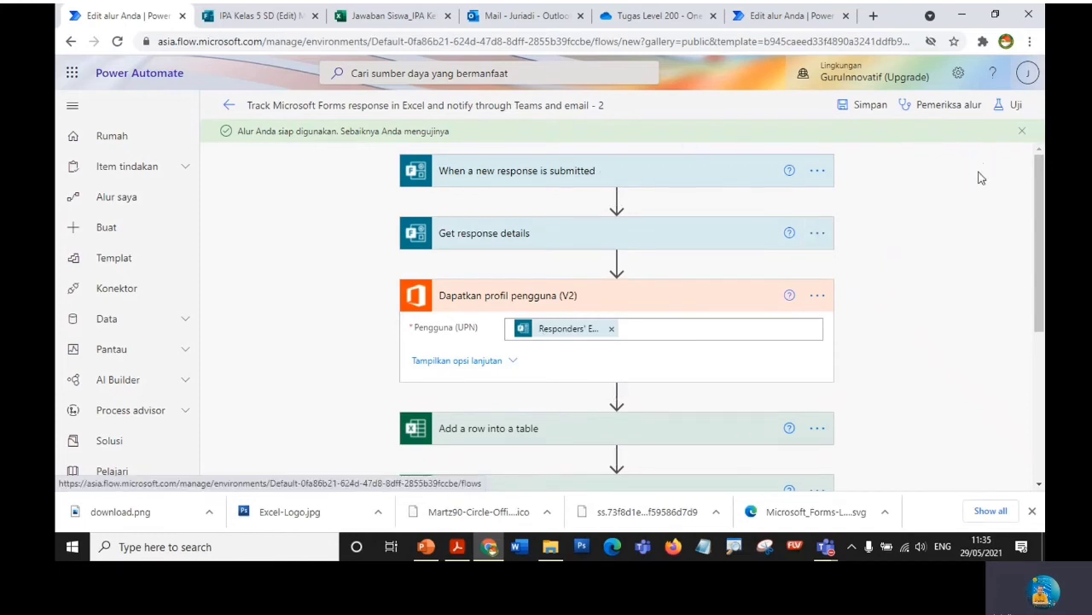
click(1009, 108)
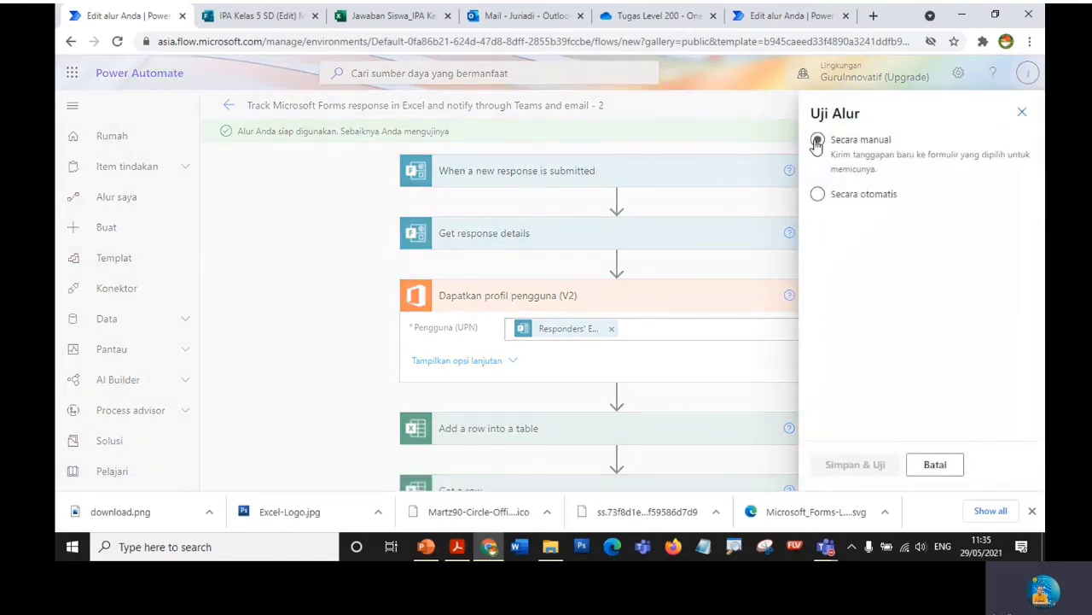
click(817, 140)
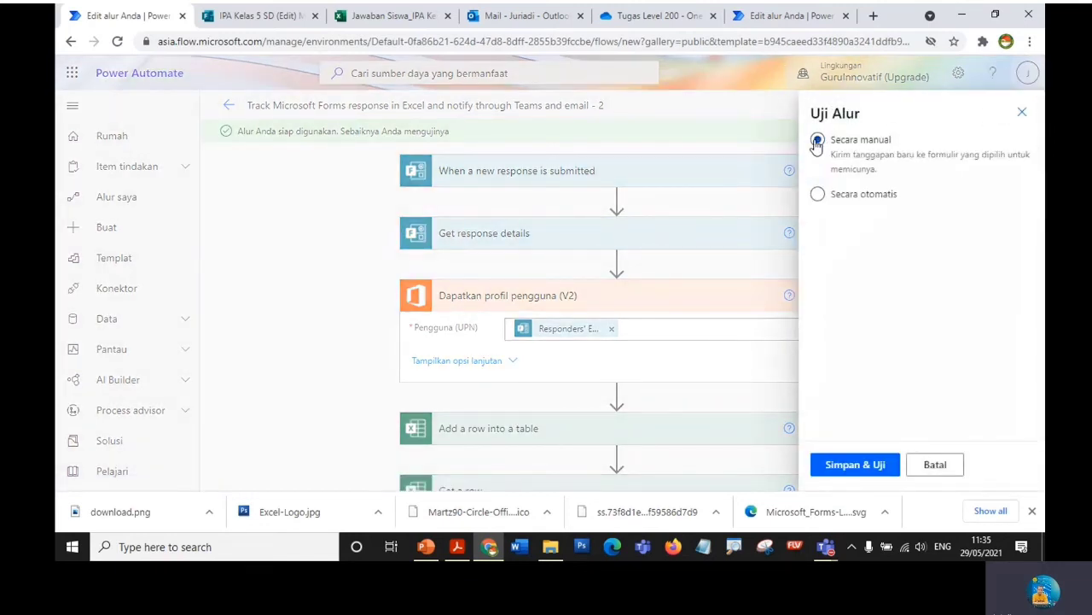
click(844, 466)
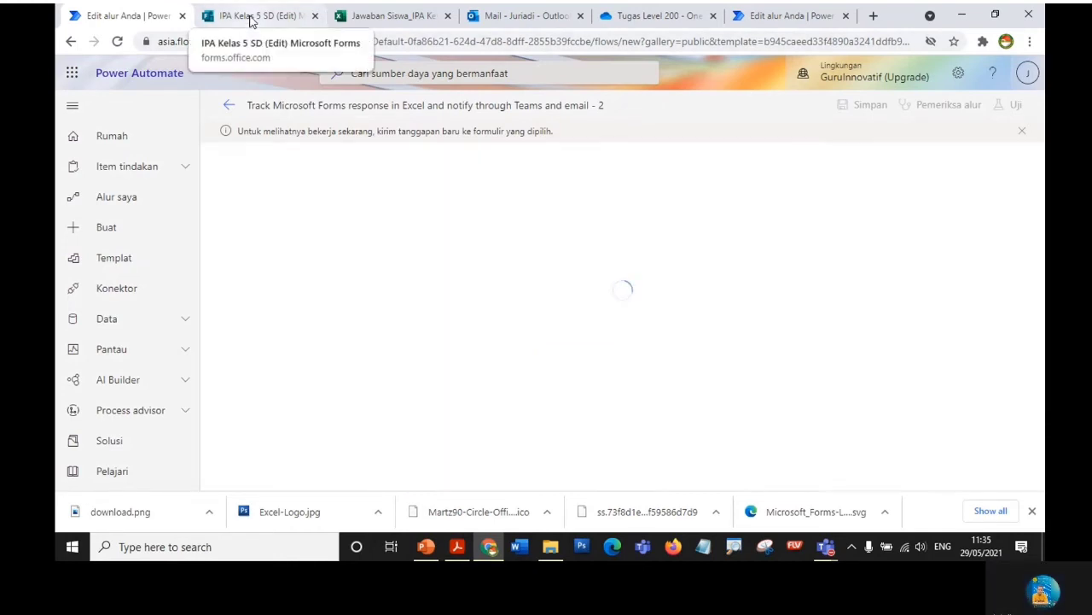
- Switch to the IPA Kelas 5 SD quiz in Microsoft Forms and open its preview
click(252, 17)
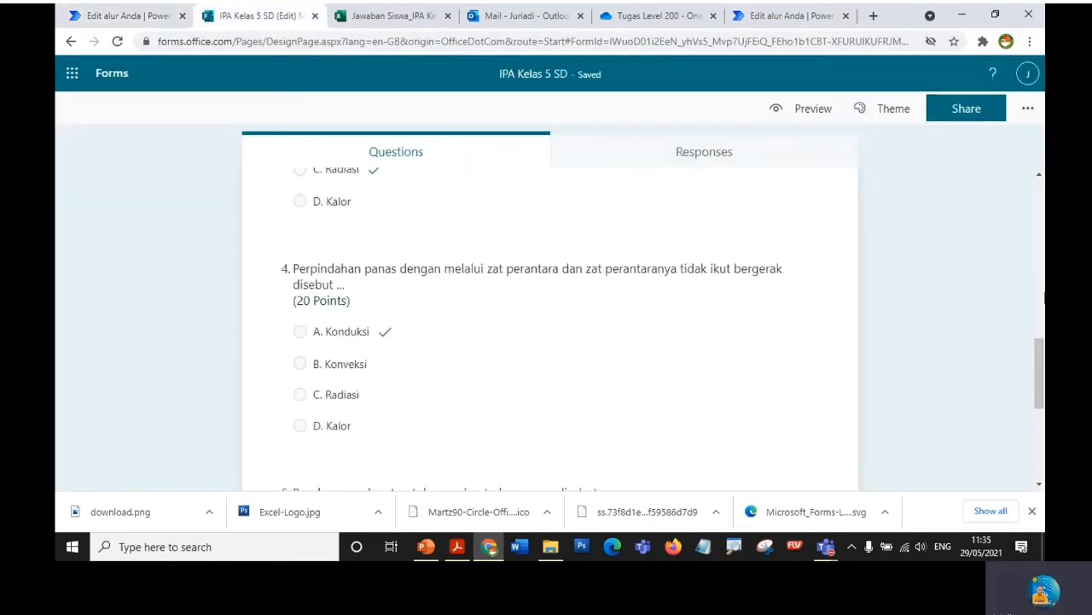
drag(1041, 382, 1034, 169)
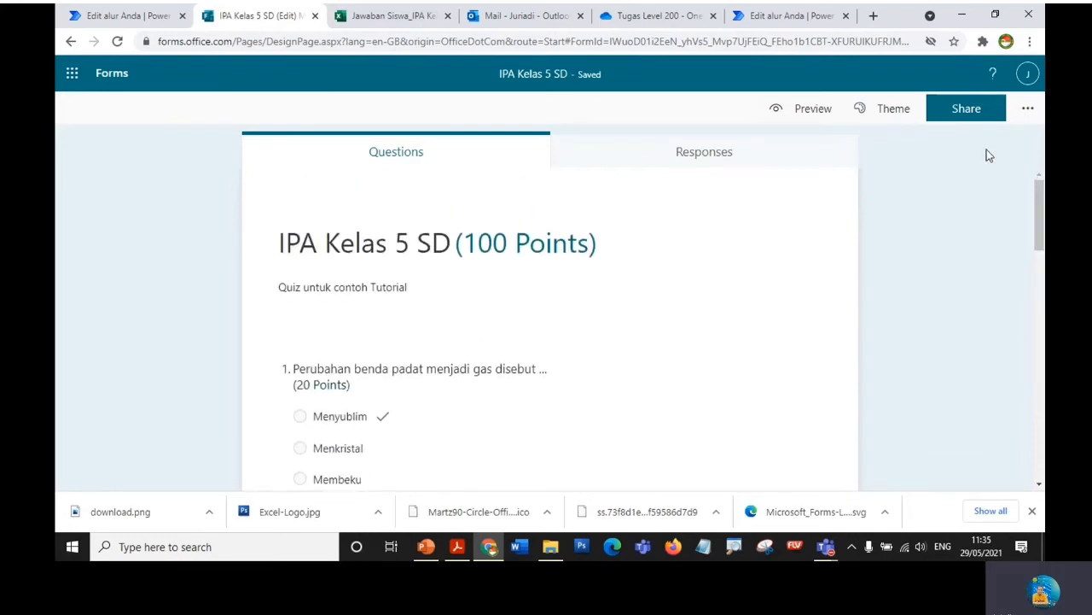
click(779, 110)
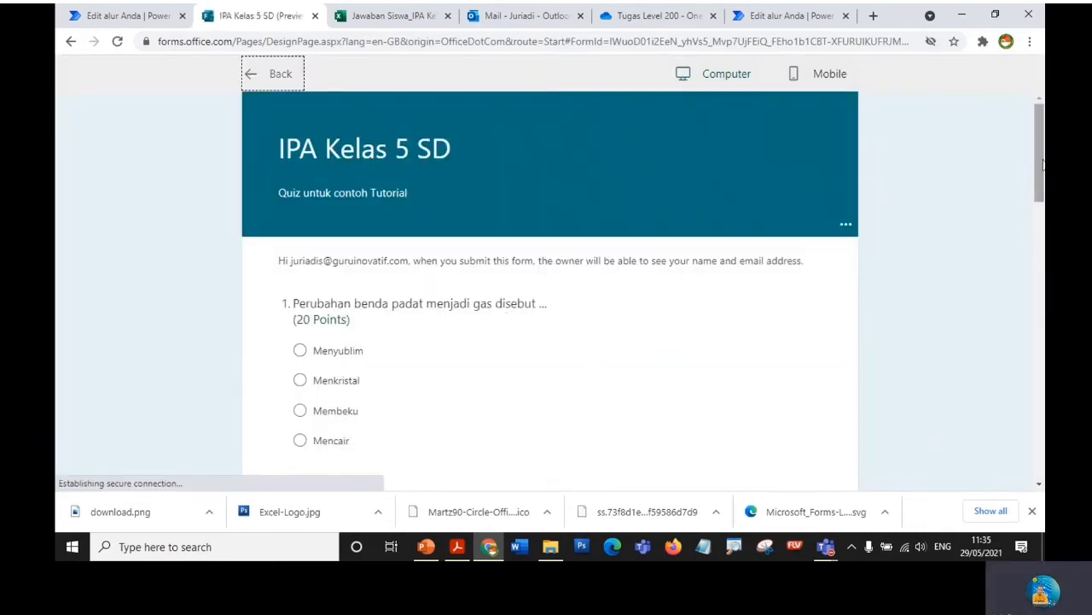
- Answer the five quiz questions with Menyublim, Mengkristal, C. Radiasi, A. Konduksi and A, and submit the response
mouse_move(1042, 164)
mouse_down()
mouse_move(1041, 196)
mouse_move(1040, 178)
mouse_up()
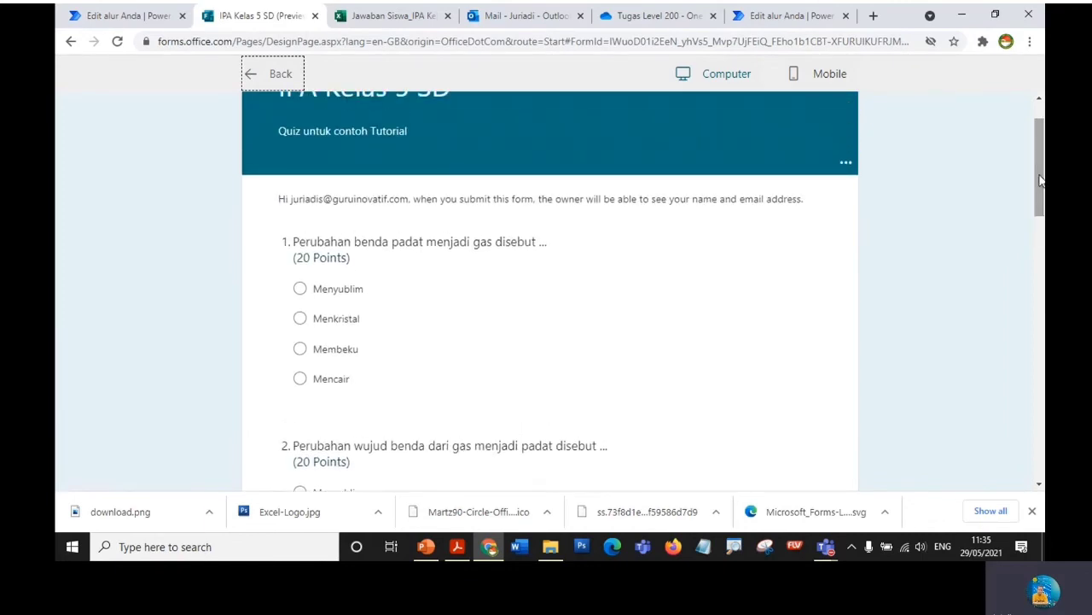
click(300, 289)
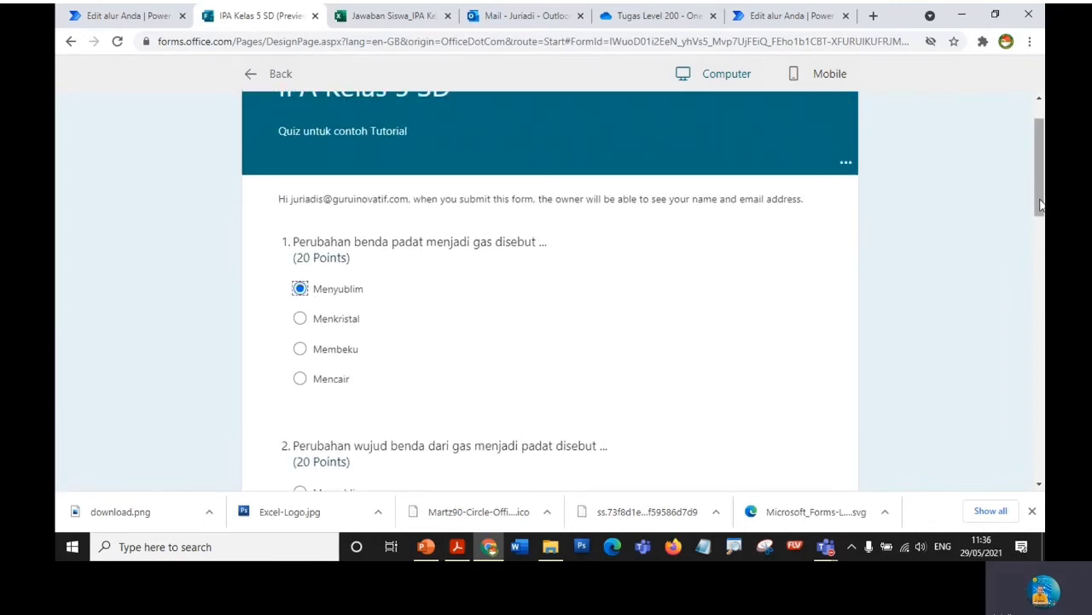
drag(1042, 205, 1040, 249)
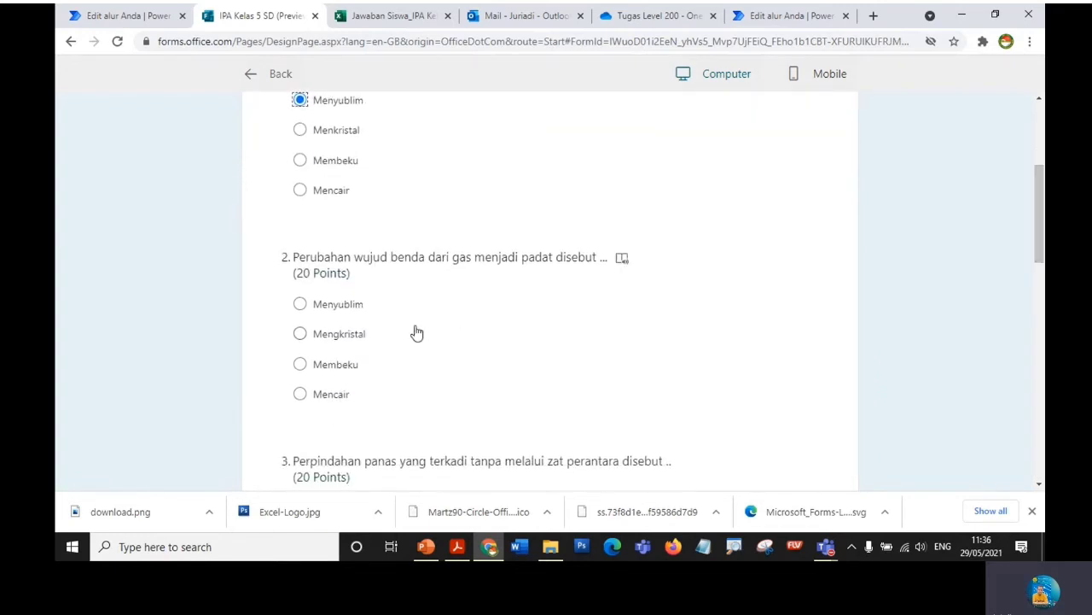
click(302, 335)
drag(1039, 222, 1039, 294)
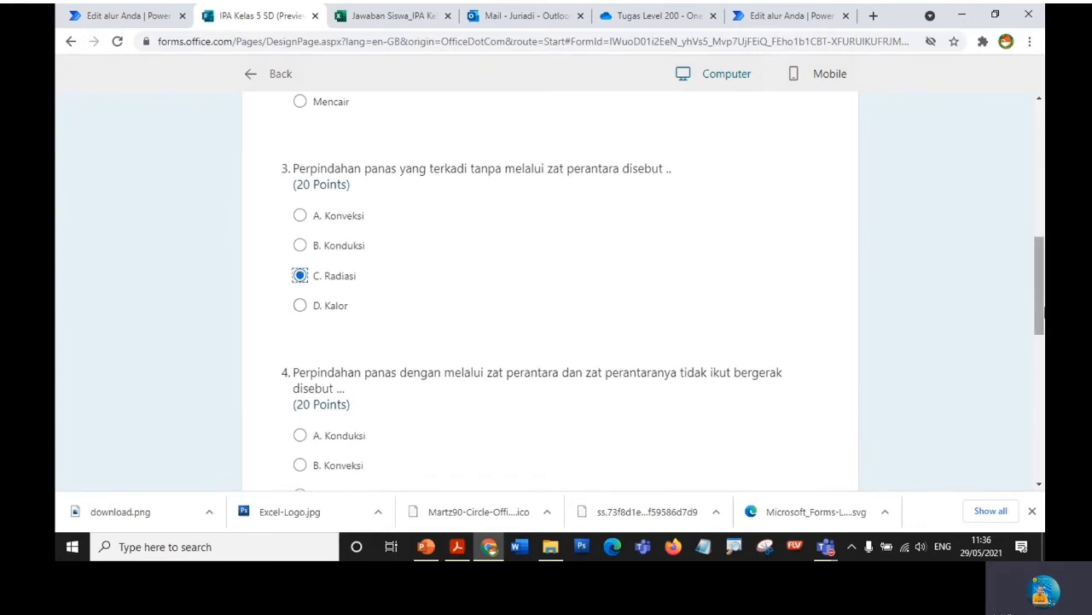
drag(1041, 294, 1041, 345)
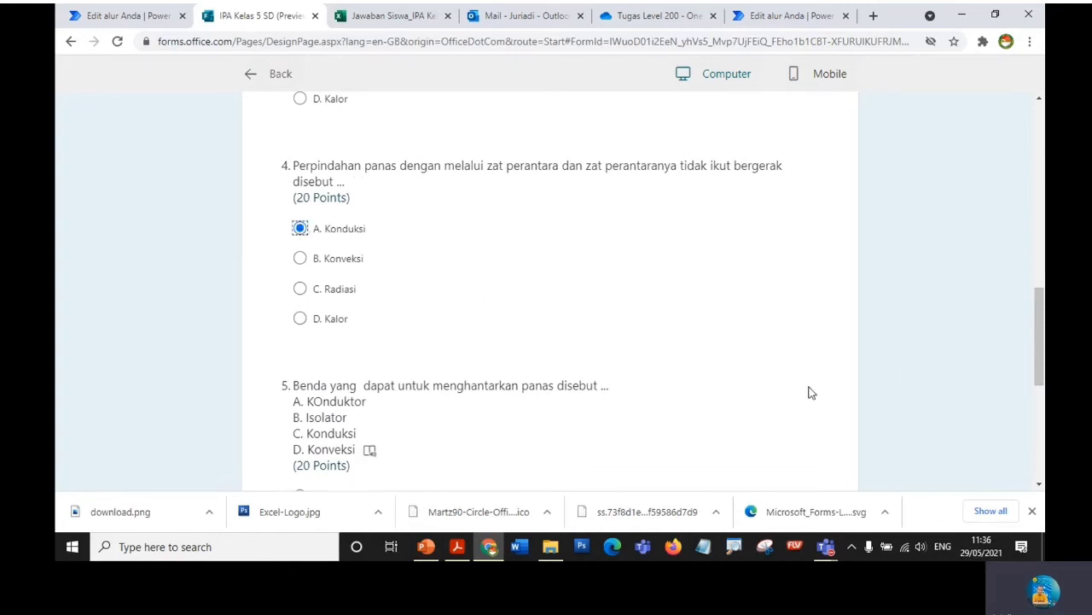
drag(1039, 346, 1039, 393)
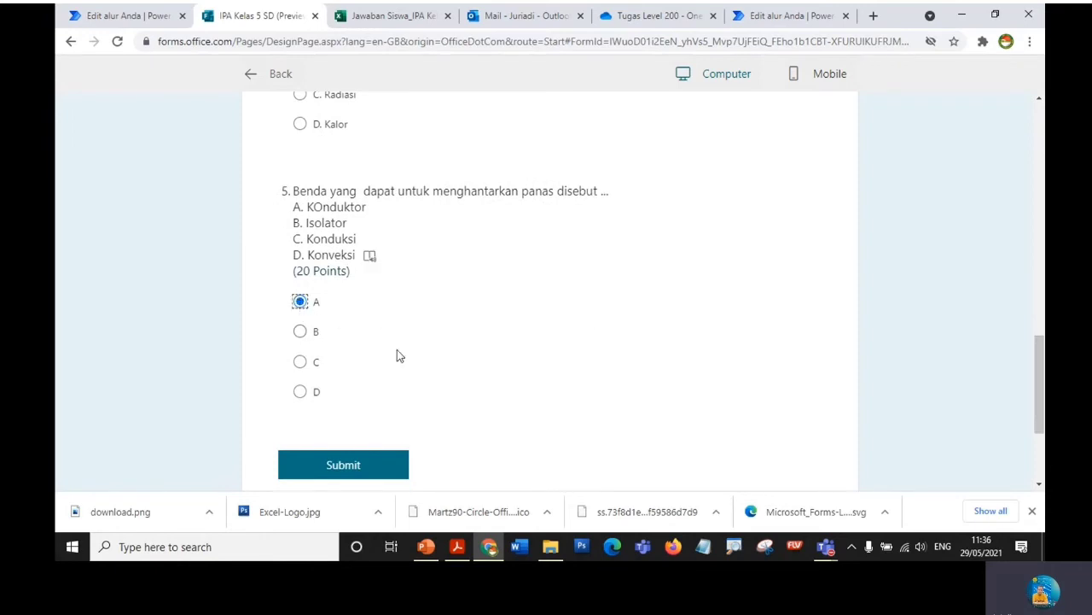
click(347, 473)
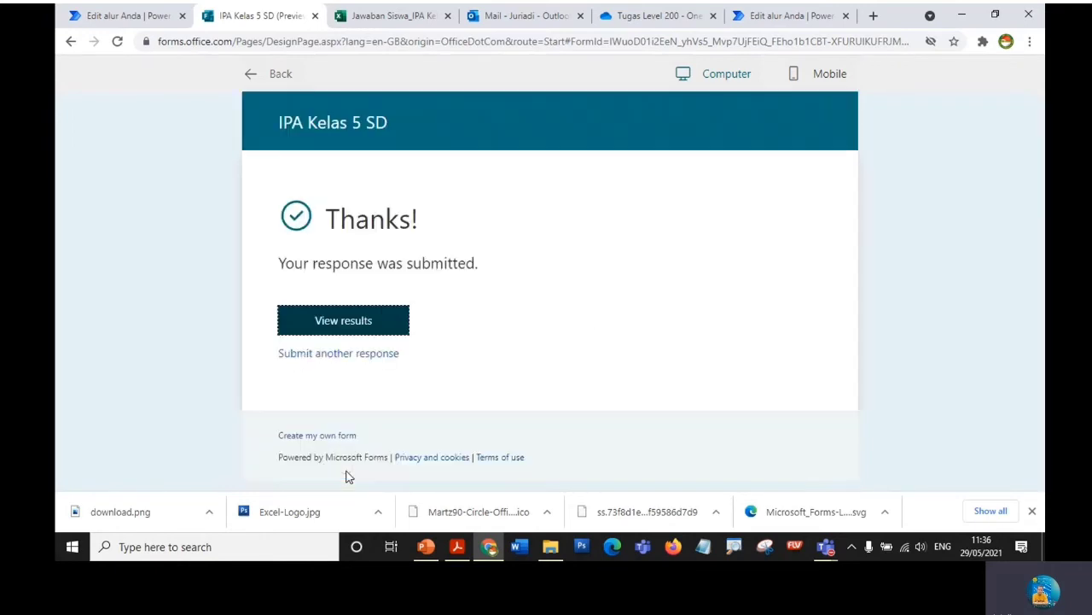
- Check the submitted quiz's results, the new row in the Jawaban Siswa_IPA Kelas 5 workbook and the flow's run status
click(350, 324)
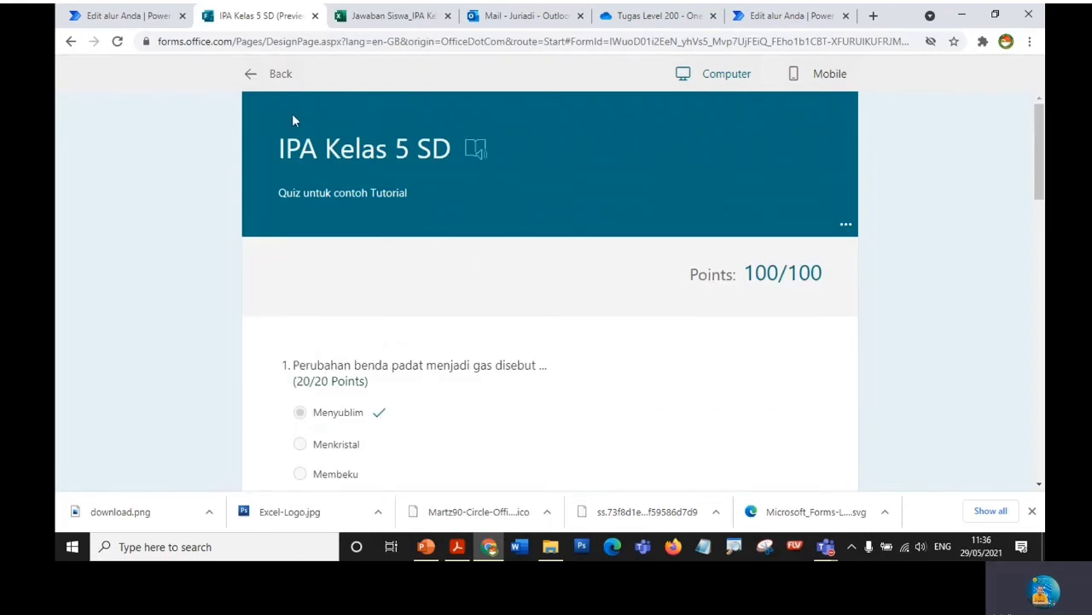
click(256, 75)
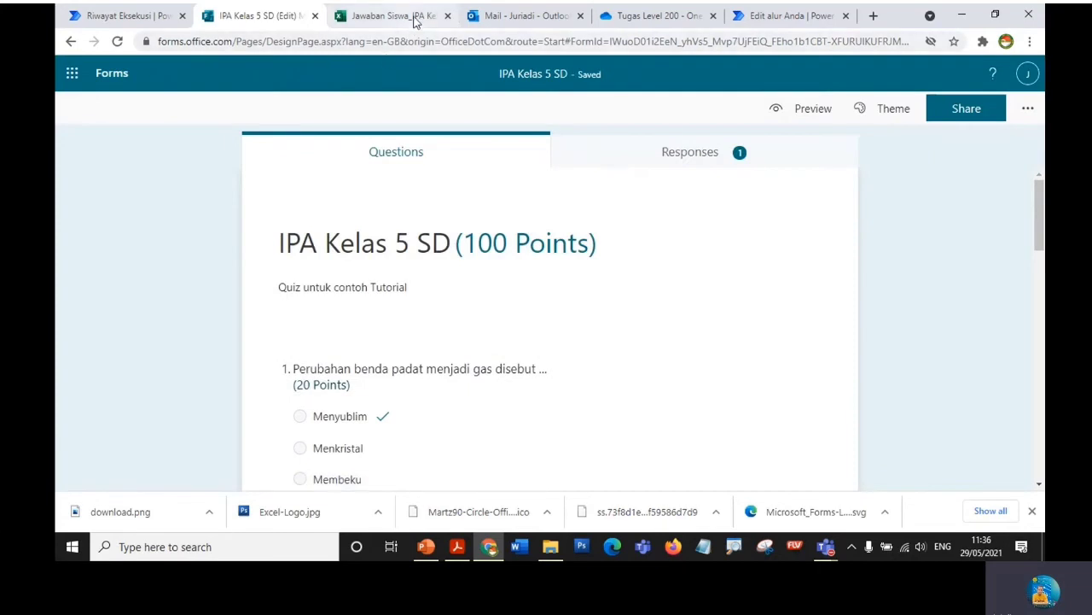
click(414, 19)
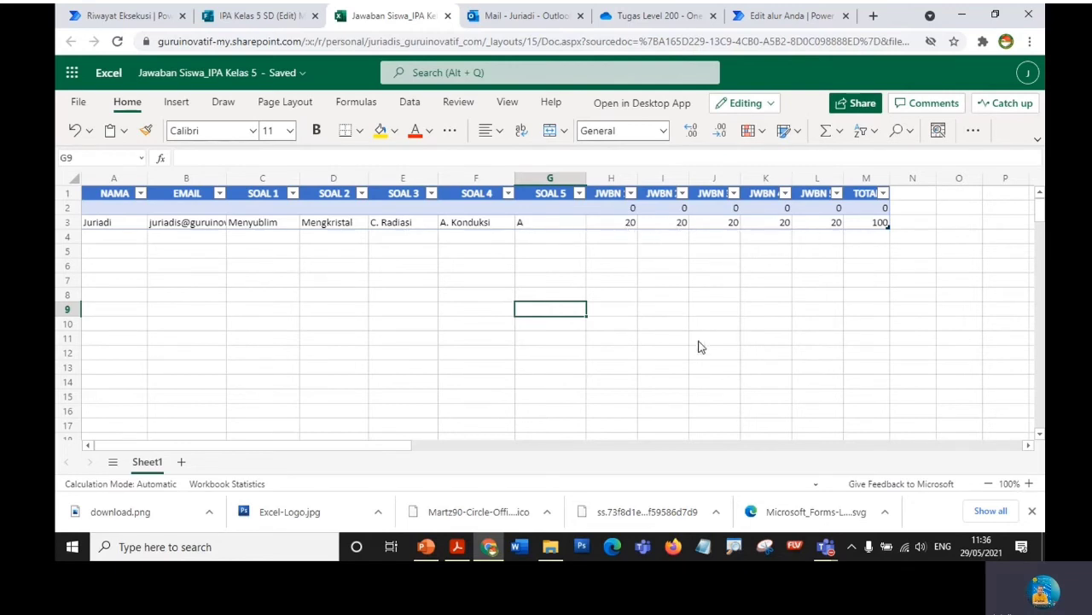
click(122, 17)
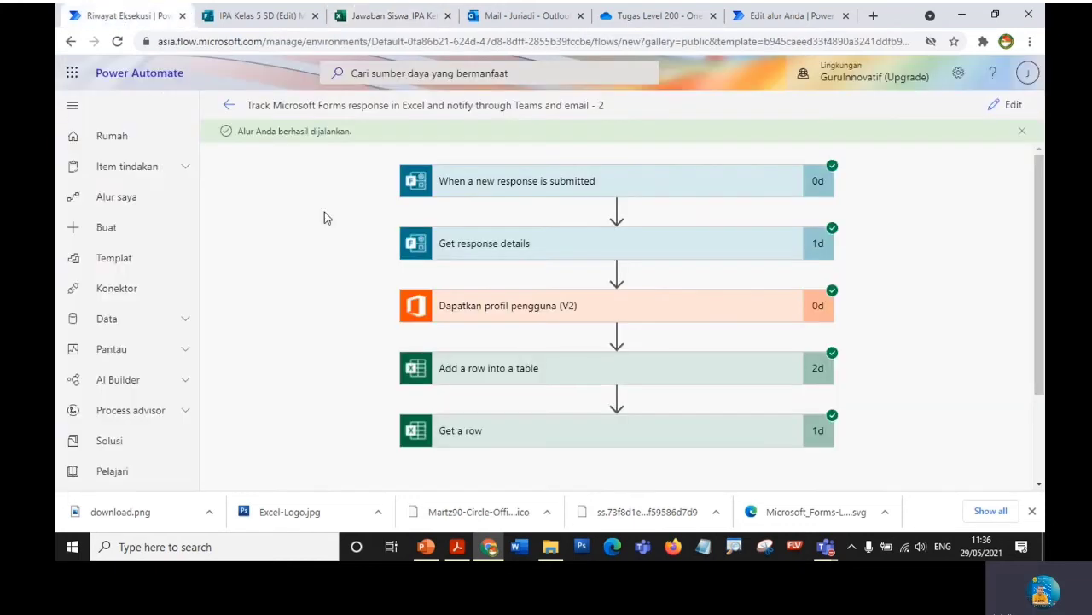
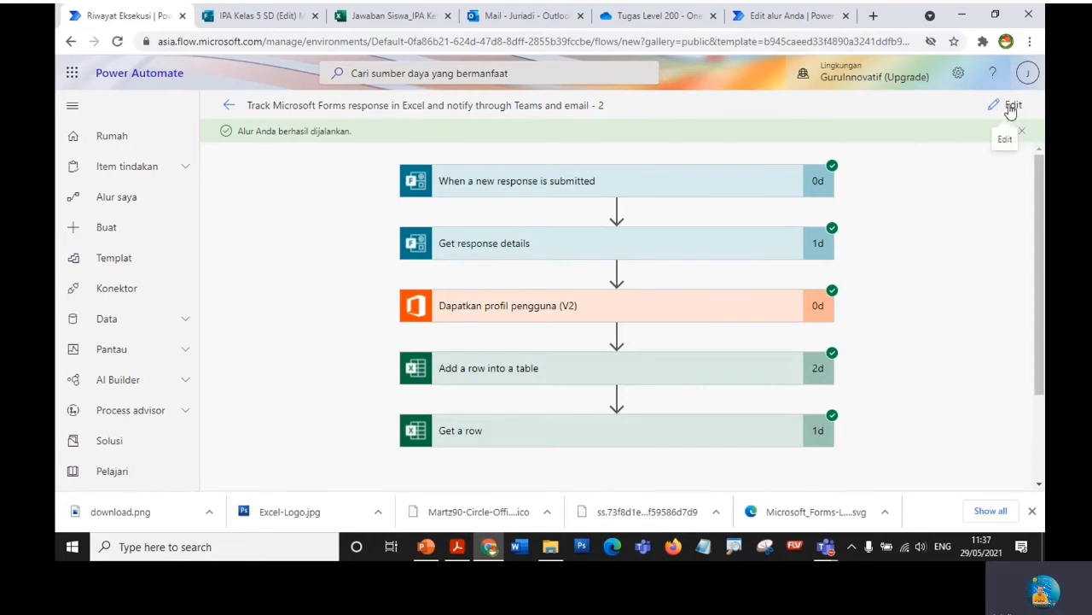
- Reopen the flow for editing and add the Office 365 Outlook action "Kirim email (V2)" after Get a row
click(1011, 108)
drag(1041, 240, 1043, 384)
drag(1045, 442, 1045, 466)
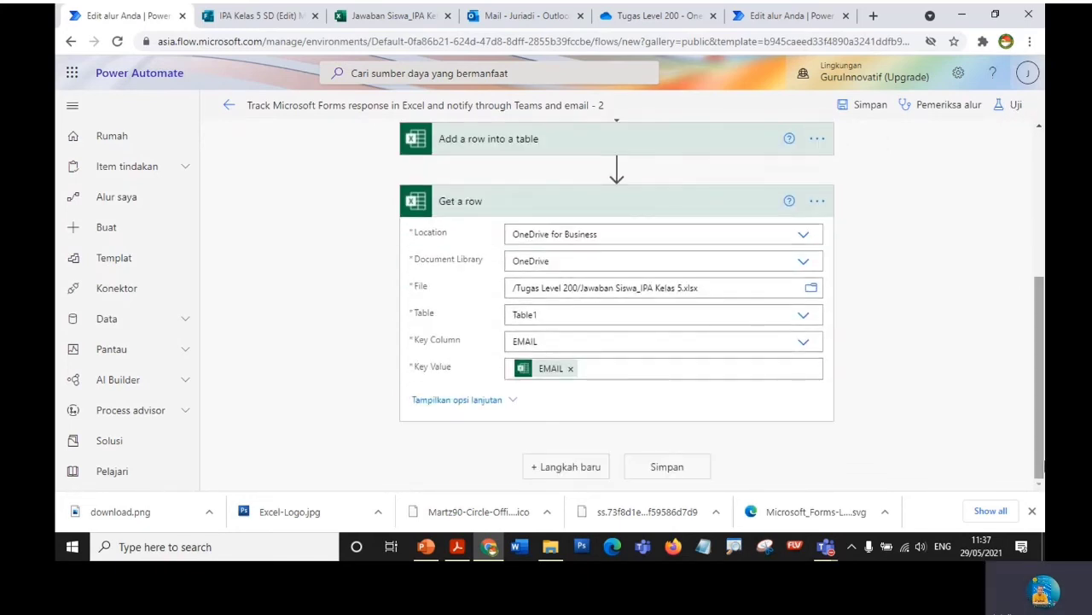
click(559, 472)
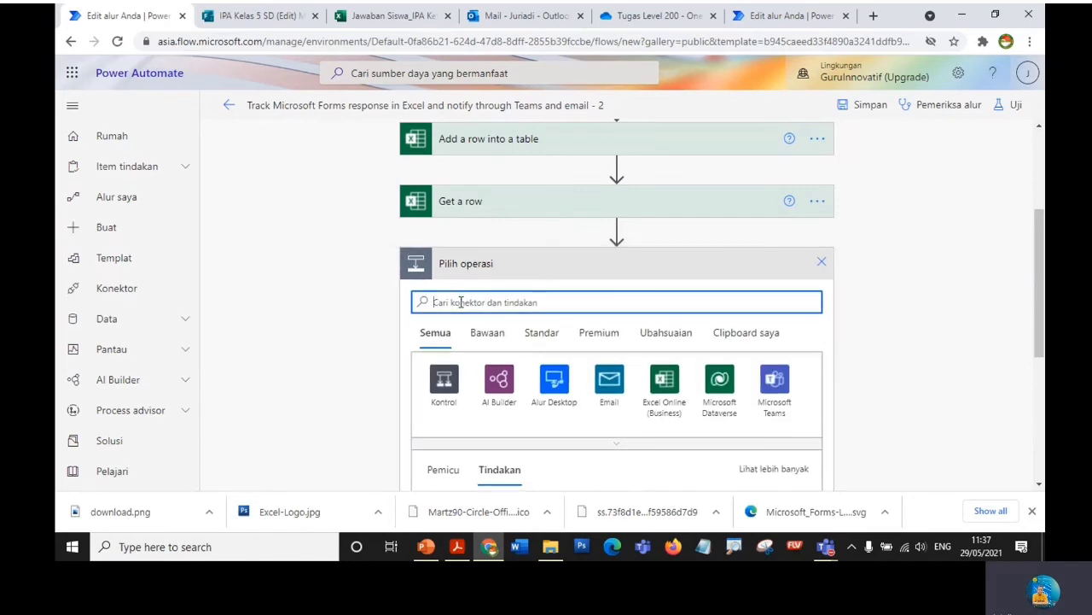
text(email)
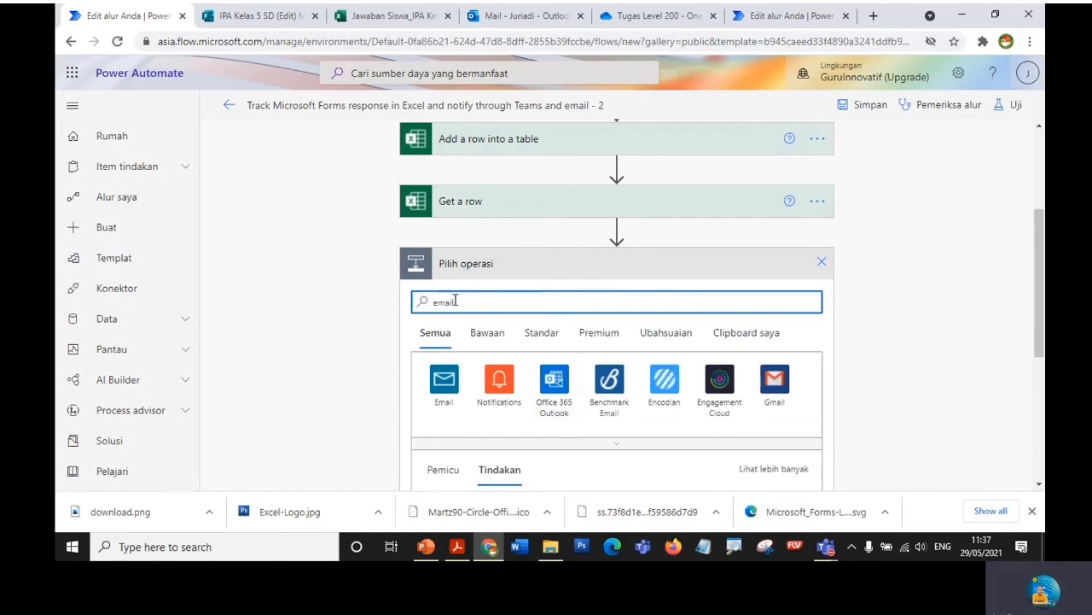
click(559, 388)
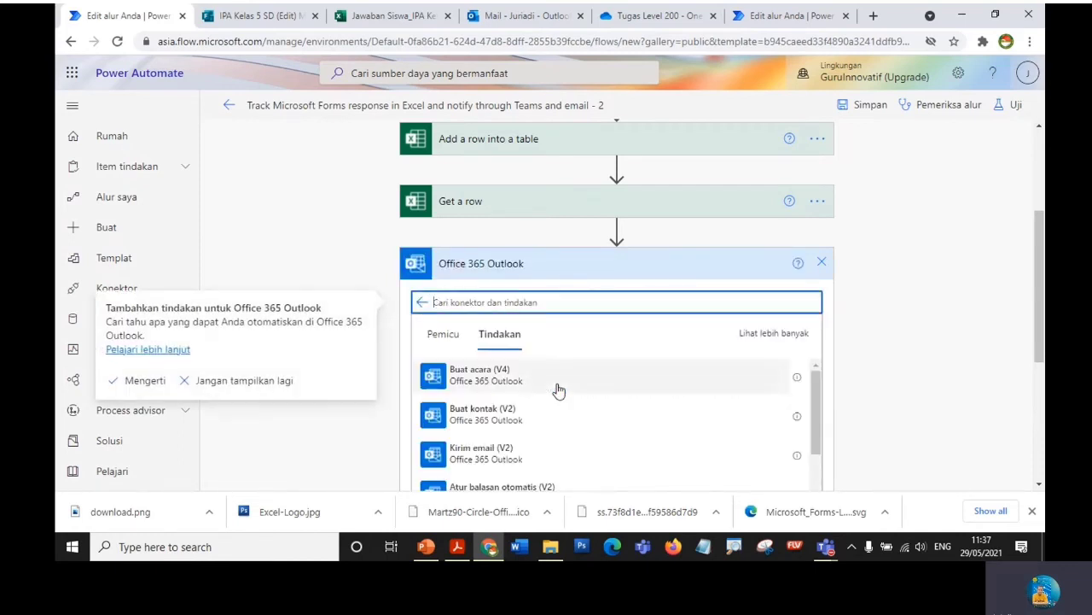
click(480, 454)
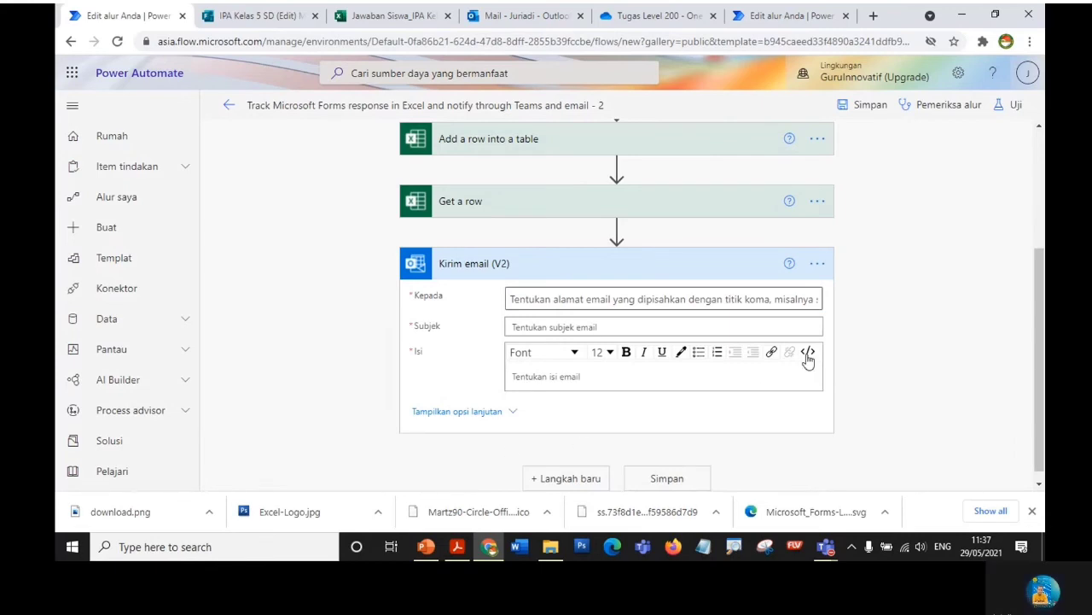
- Set the email's Kepada to EMAIL from Get a row and its Subjek to "Hasil Ulangan IPA Kelas 5A"
click(720, 298)
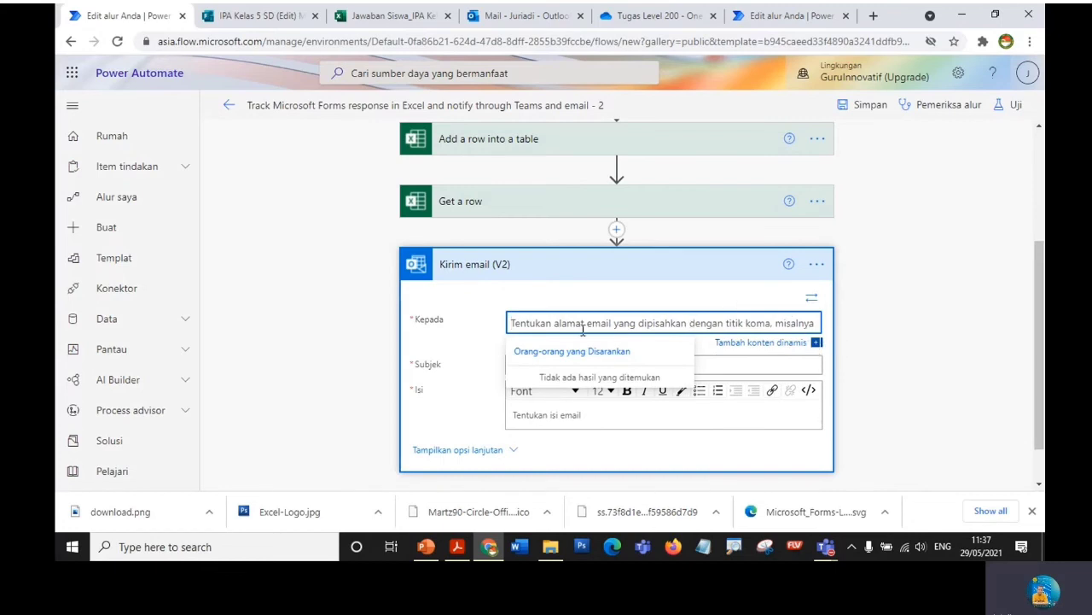
click(816, 344)
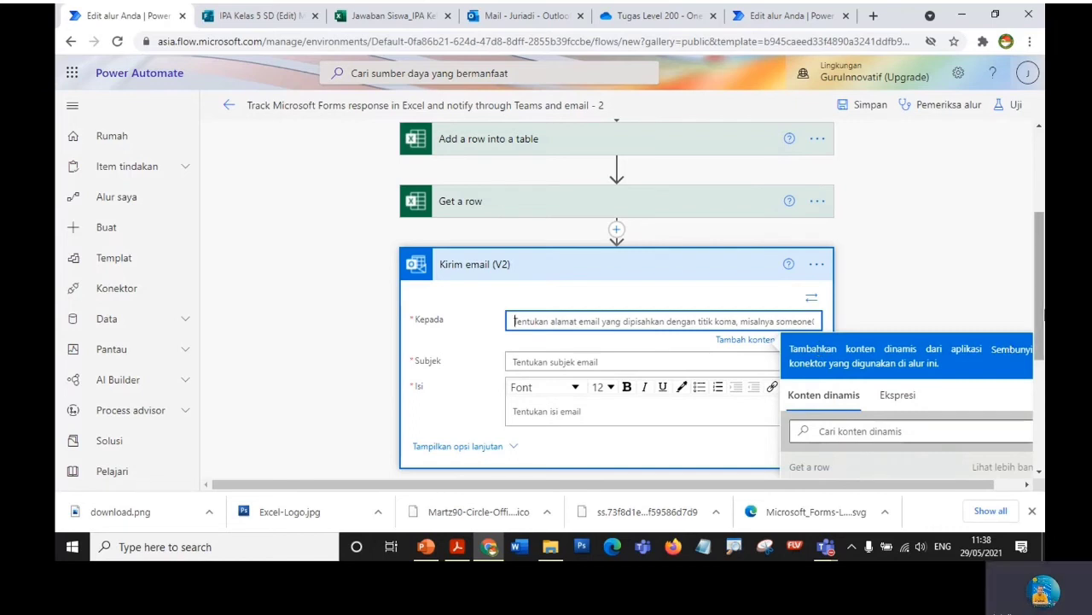
drag(1041, 292, 1042, 369)
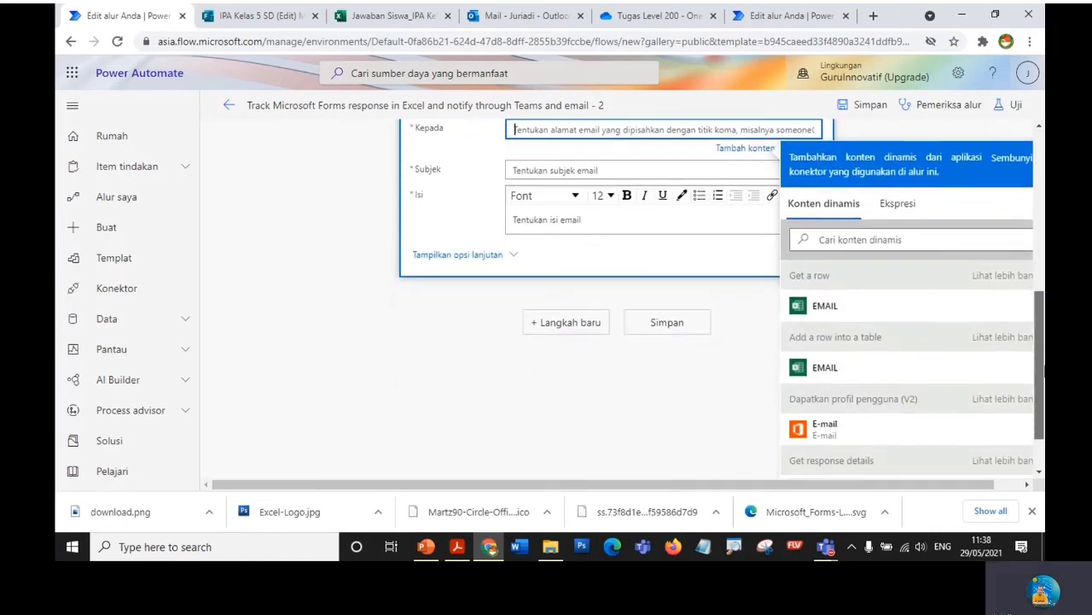
click(825, 307)
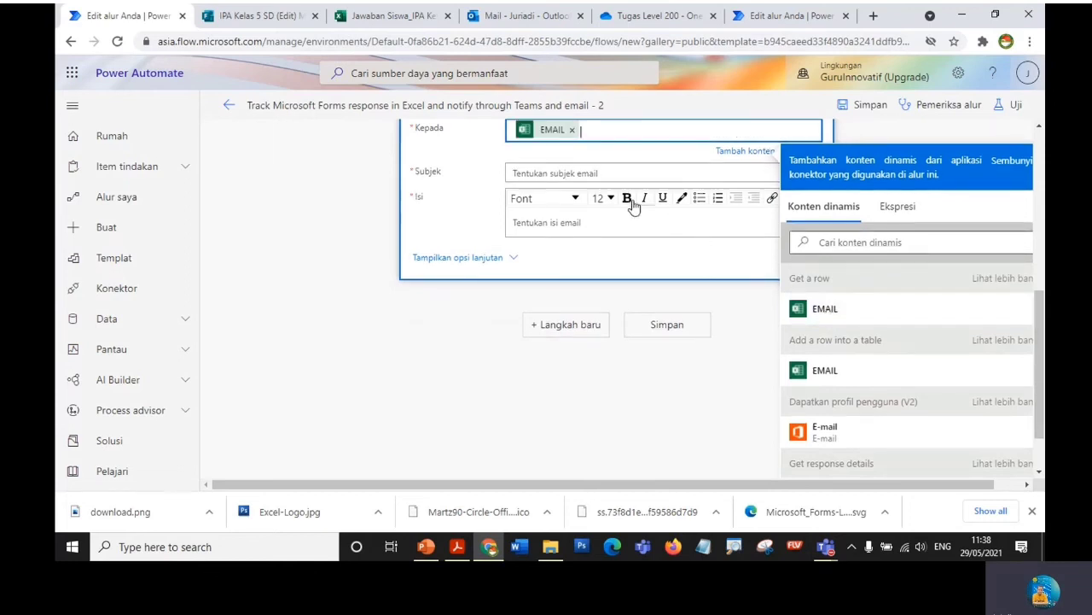
click(572, 173)
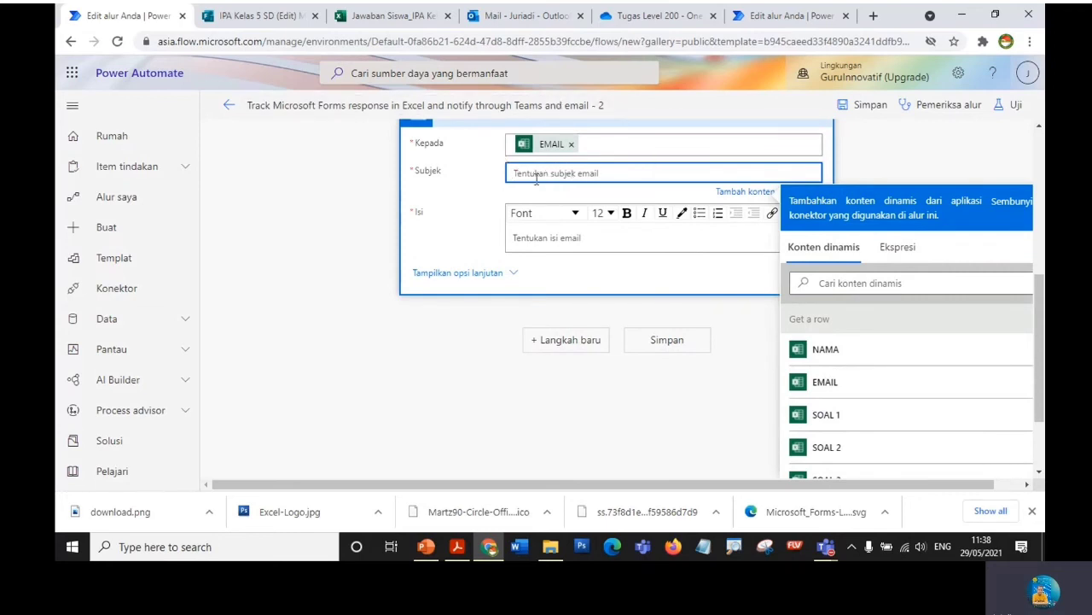
text(Hasil Ulangan IPA Kelas 5A)
- Begin the email's Isi with "Kepada Ananda", a blank line and "Berikut adalah hasil ulangan IPA:"
click(529, 237)
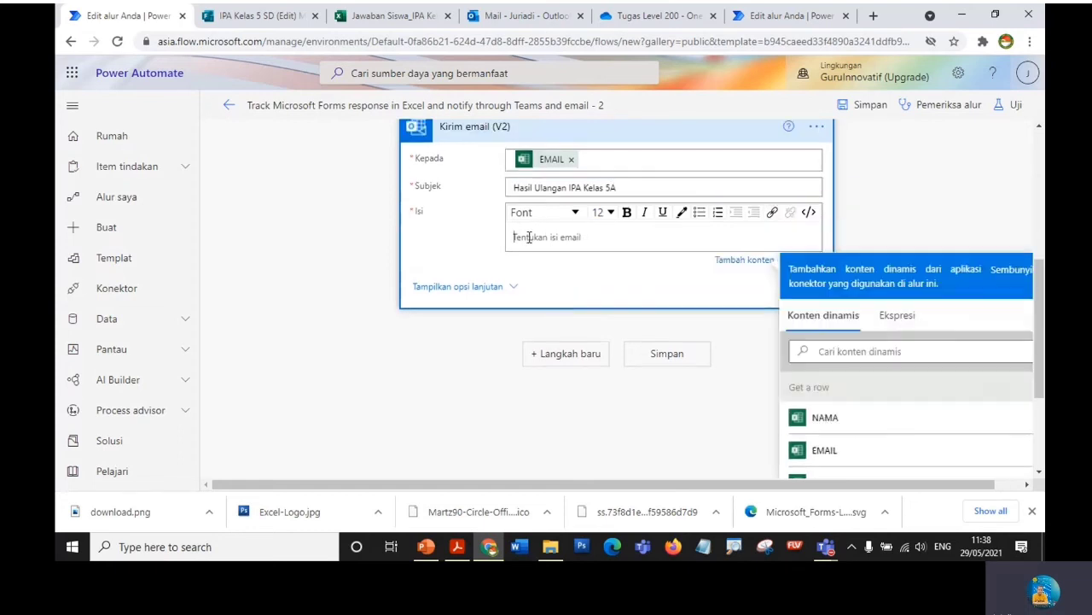
text(Kep)
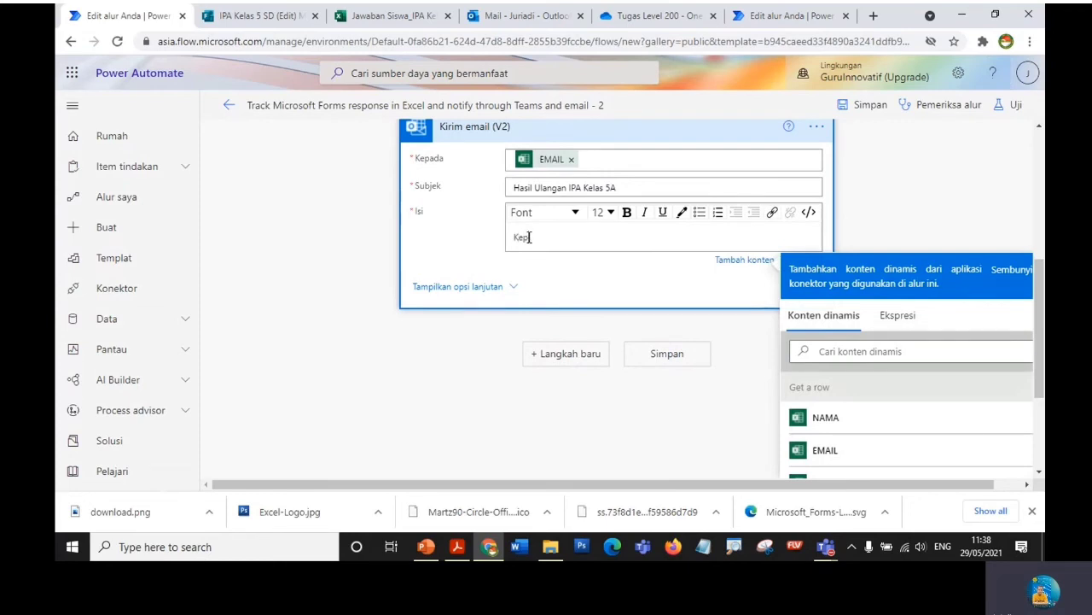
text(ada Ananda)
key(Return)
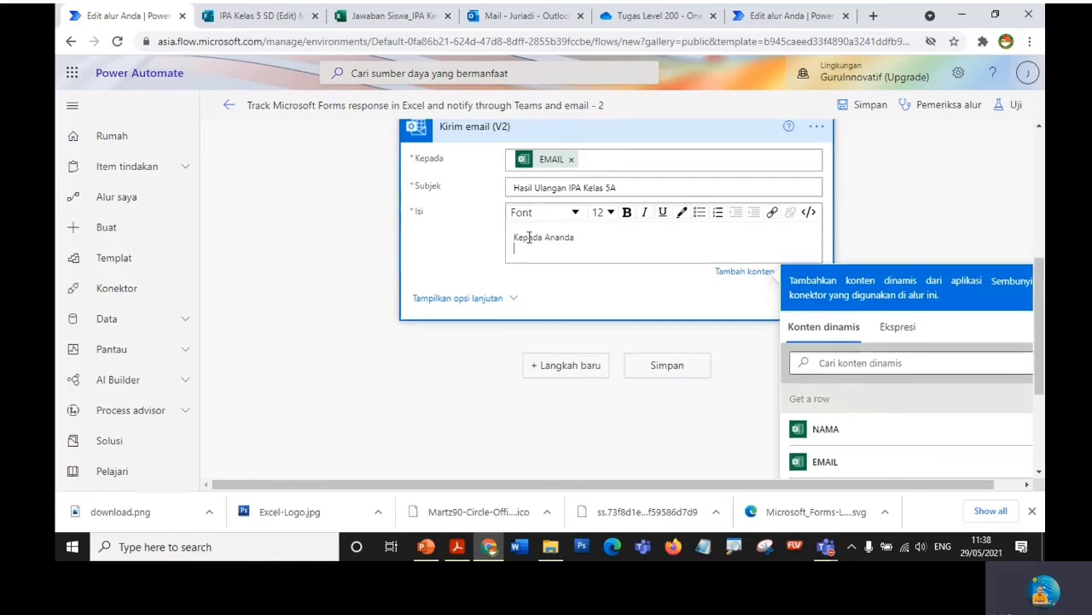
text(Berikut adalah)
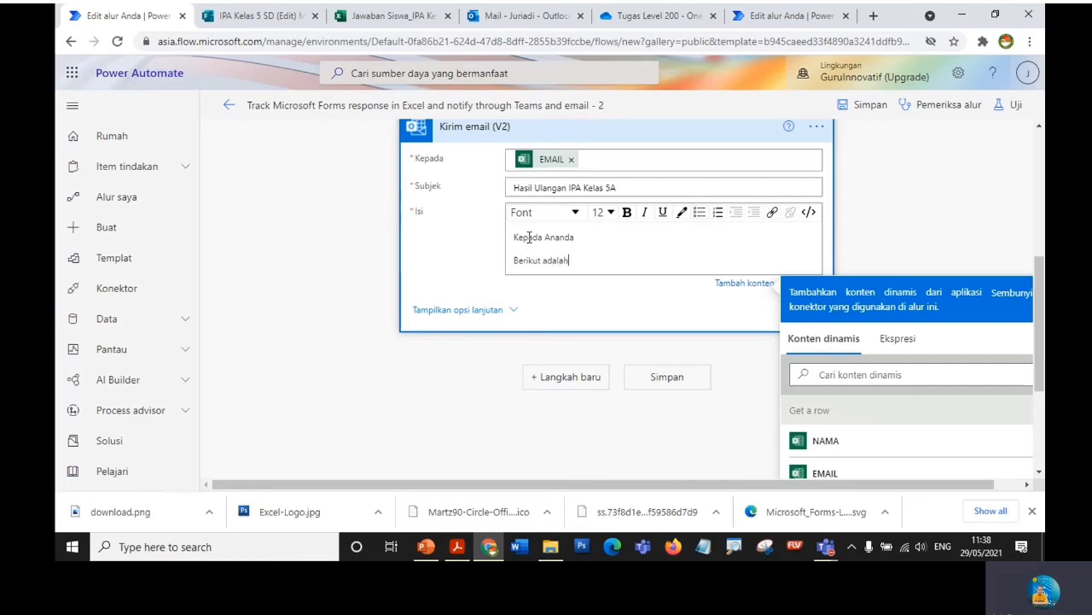
text( hasil ulangan IPA:)
key(Return)
- List Soal 1, Soal 2, Soal 3, Soal 4 and Soal 5 on separate lines below the email's introduction
text(S)
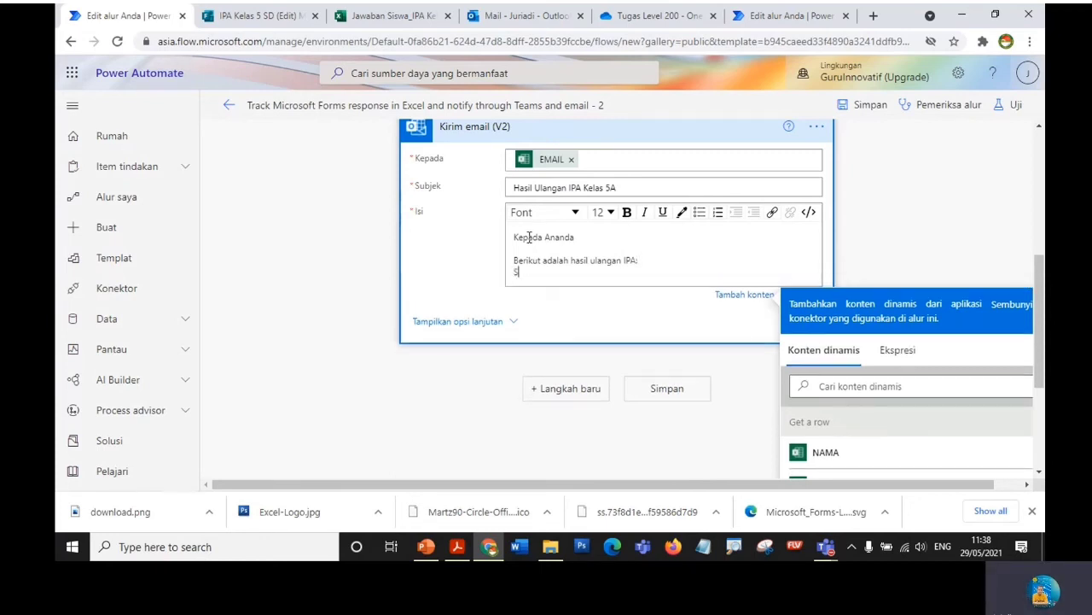
text(oal 1)
key(Return)
text(Soal 2)
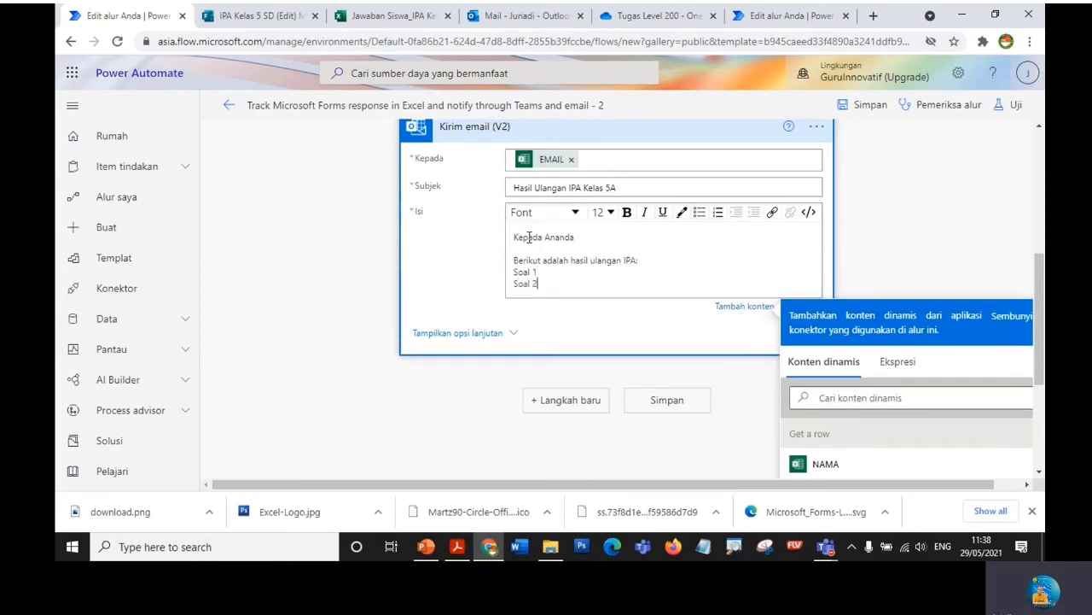
key(Return)
text(Soal )
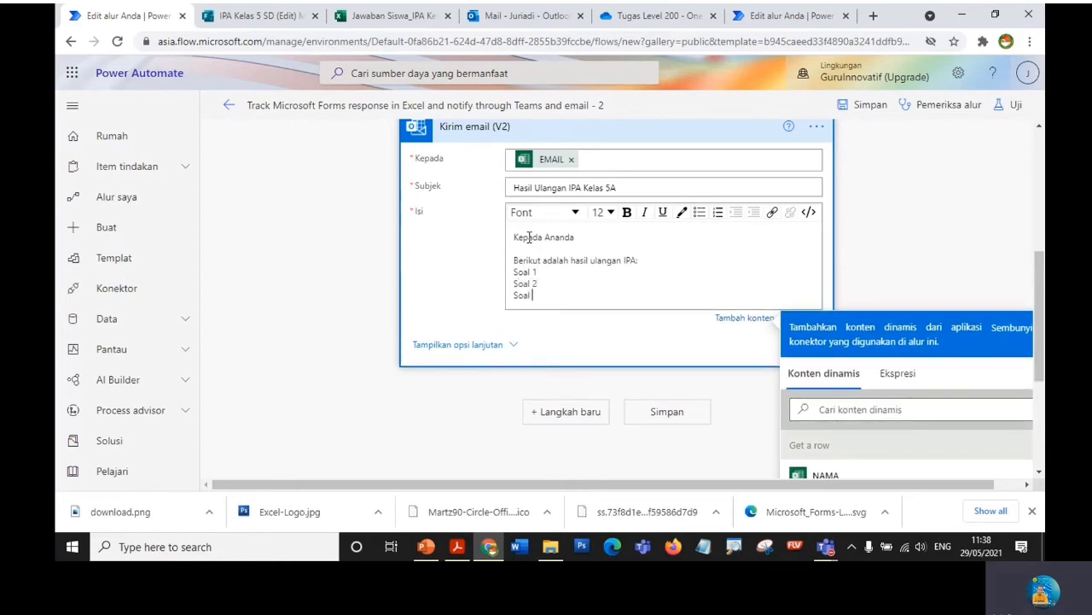
text(3)
key(Return)
text(Soal)
key(Return)
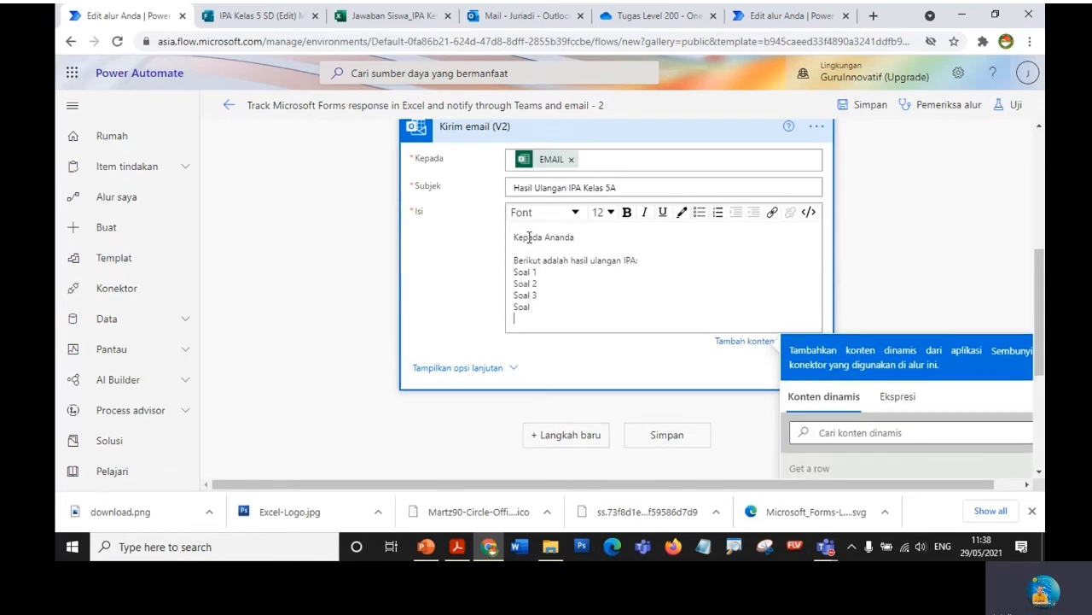
text(Soal 5)
key(Return)
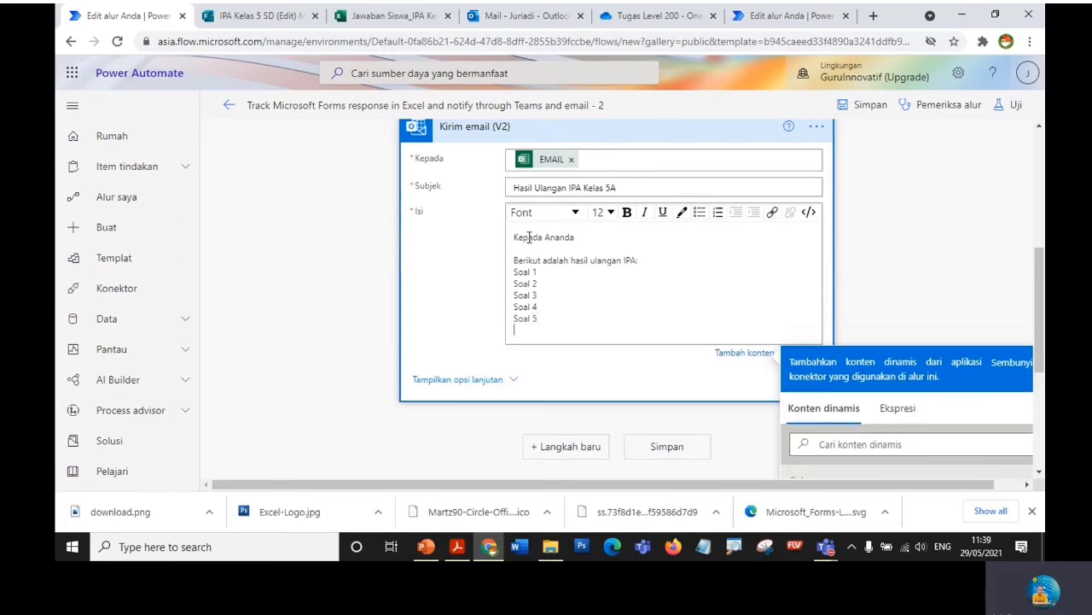
- Add the line "Total Nilai" and, after a blank line, the closing "Salam semangat" and "Wali kelas" to the email body
text(Toat)
text(a)
key(BackSpace)
key(BackSpace)
key(BackSpace)
key(BackSpace)
text(otal Nilai)
key(Return)
key(Return)
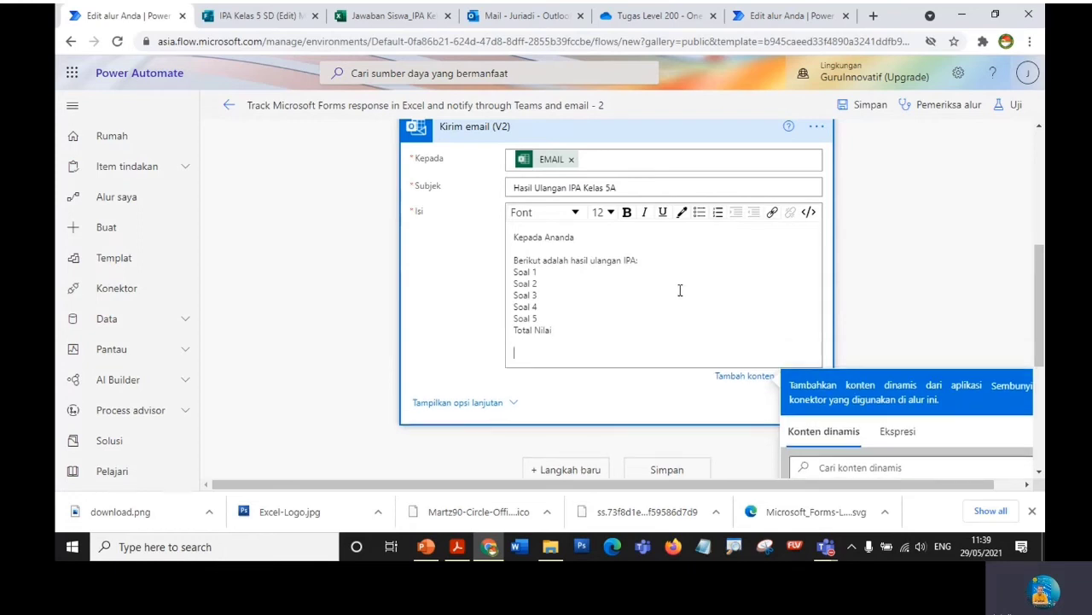
text(Salam semangat)
key(Return)
text(Wali kelas)
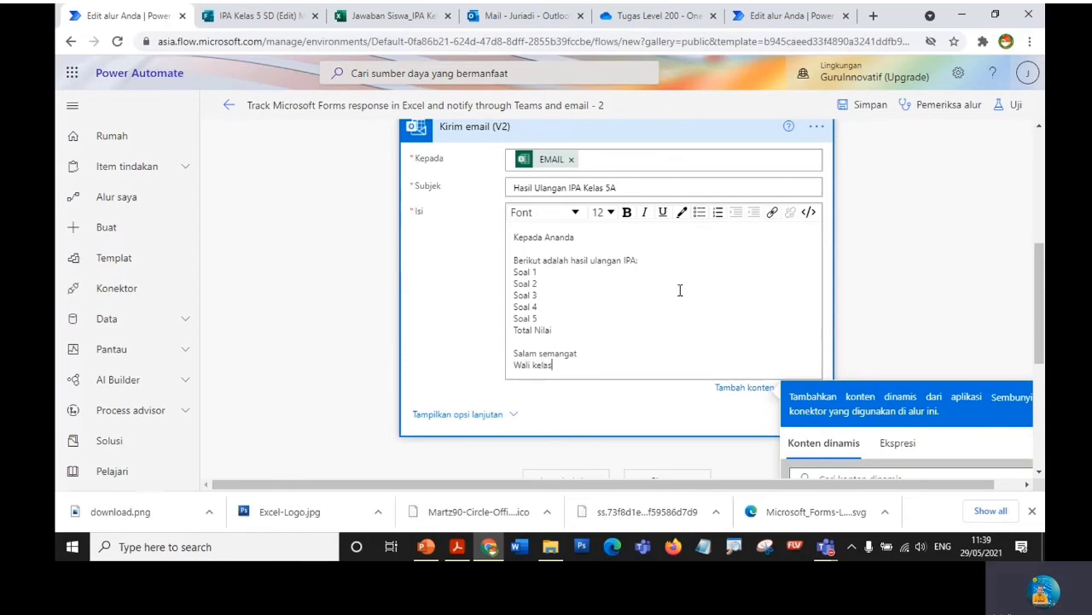
- Insert the dynamic value NAMA from Get a row after "Kepada Ananda" in the email body
click(589, 237)
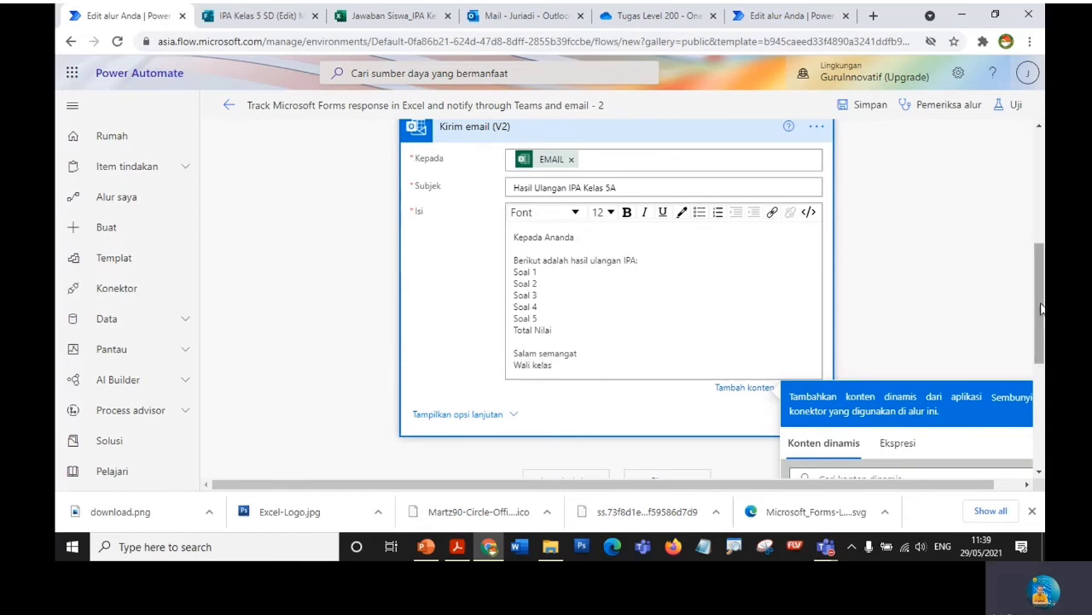
scroll(1028, 322, down, 1)
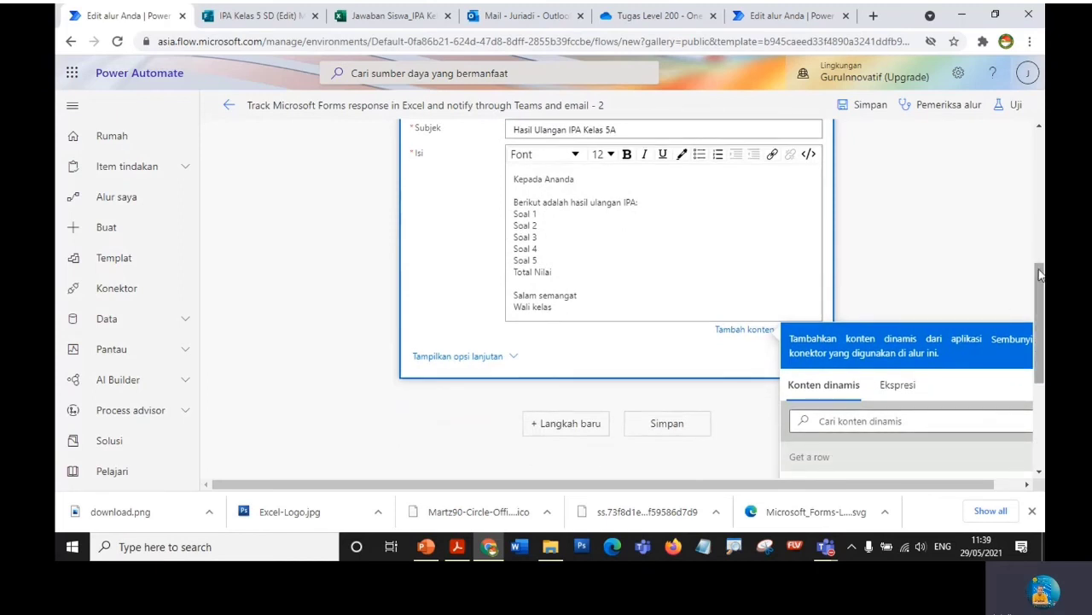
scroll(1042, 333, down, 2)
drag(1041, 338, 1042, 346)
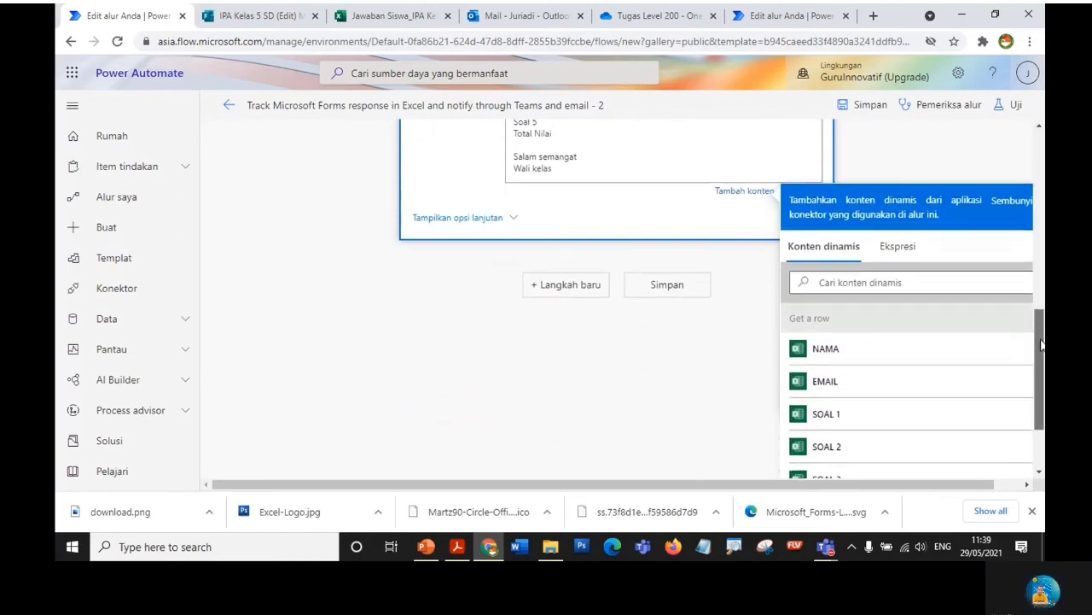
click(835, 354)
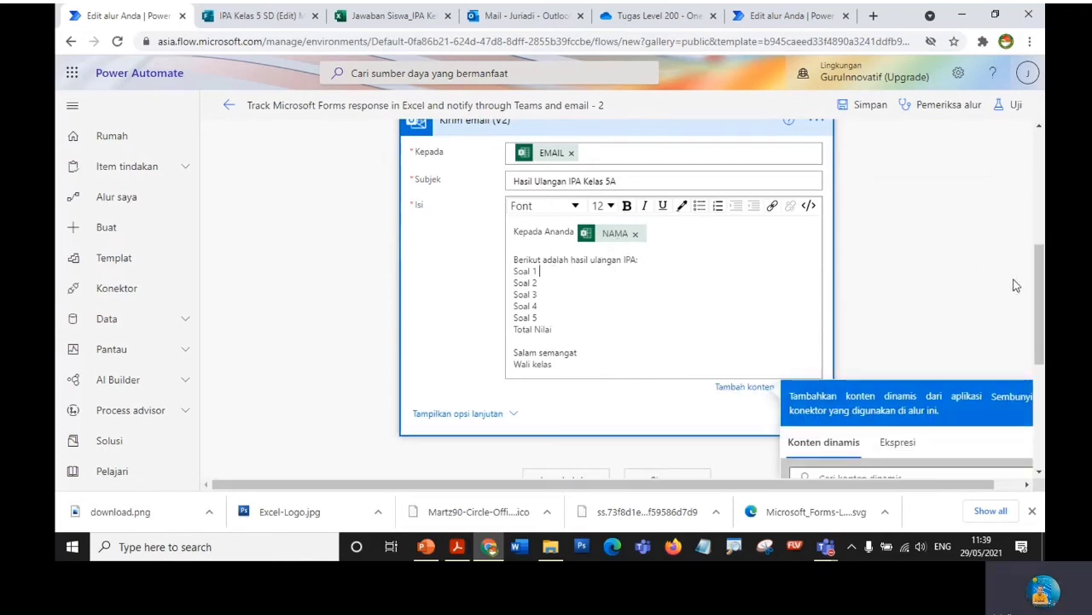
- Insert the dynamic value JWBN 1 from Get a row after "Soal 1" in the email body
drag(1041, 289, 1041, 369)
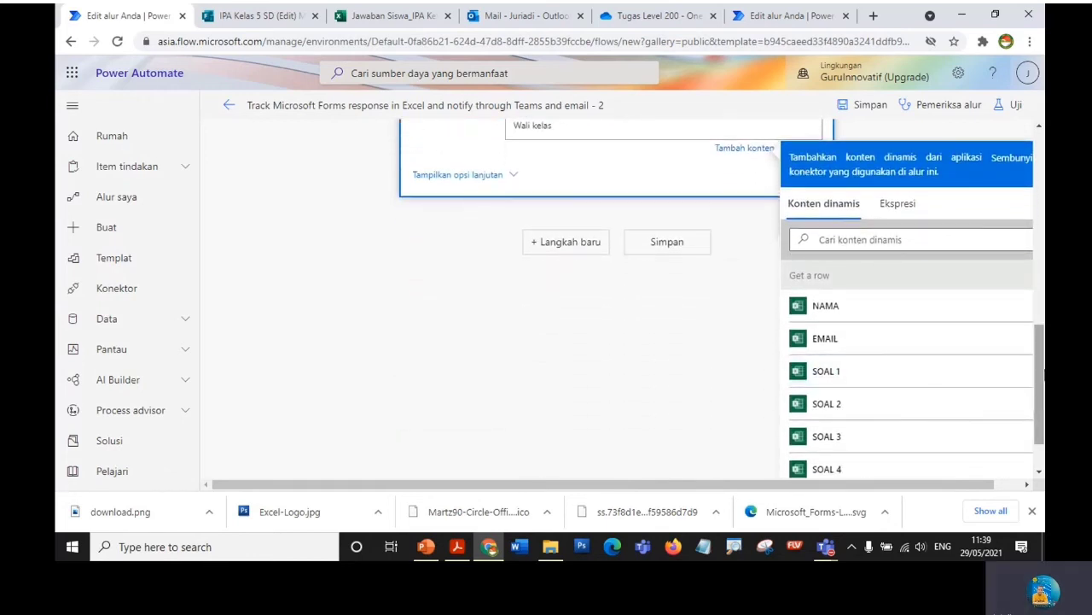
drag(1039, 373, 1042, 403)
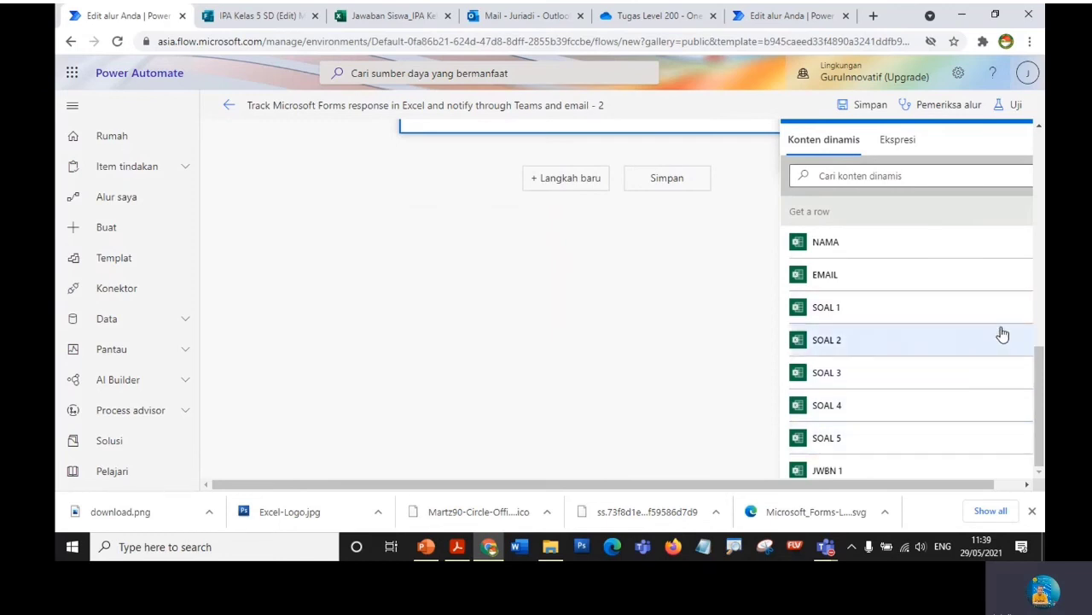
scroll(995, 367, down, 3)
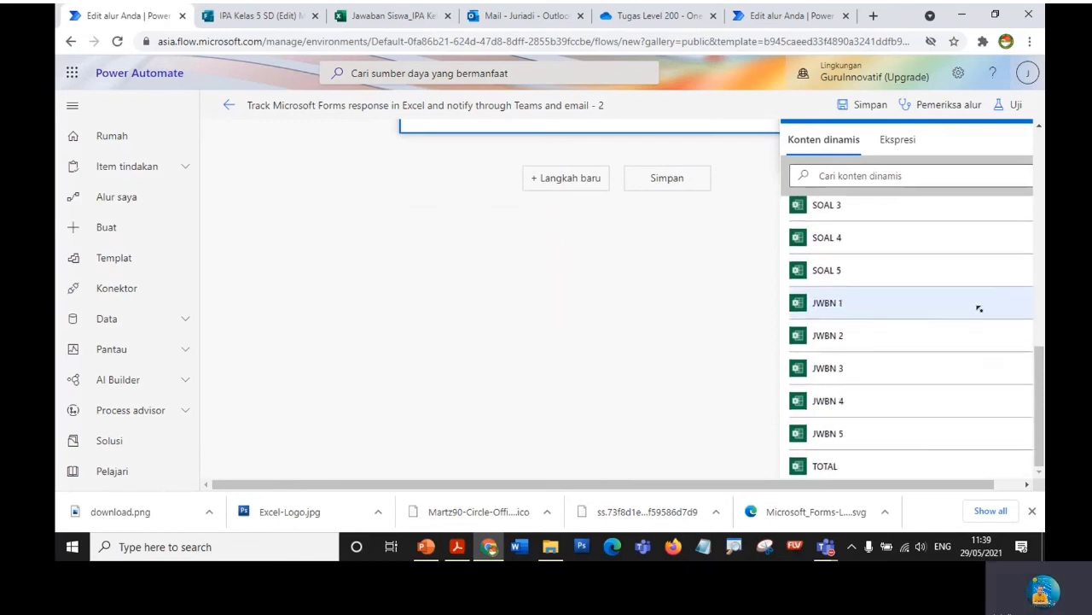
scroll(964, 320, up, 1)
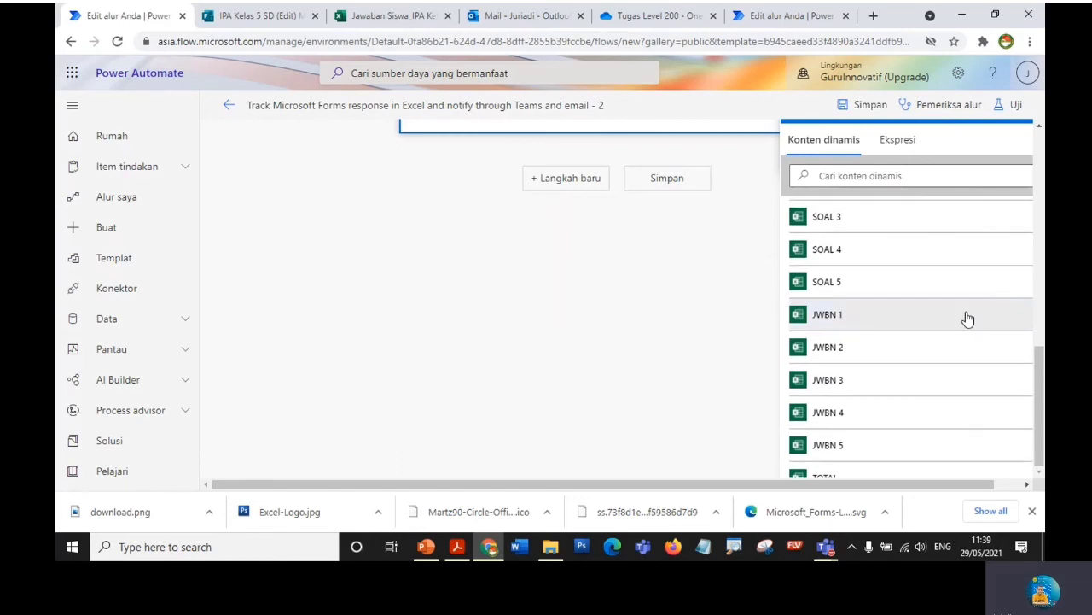
scroll(968, 319, up, 1)
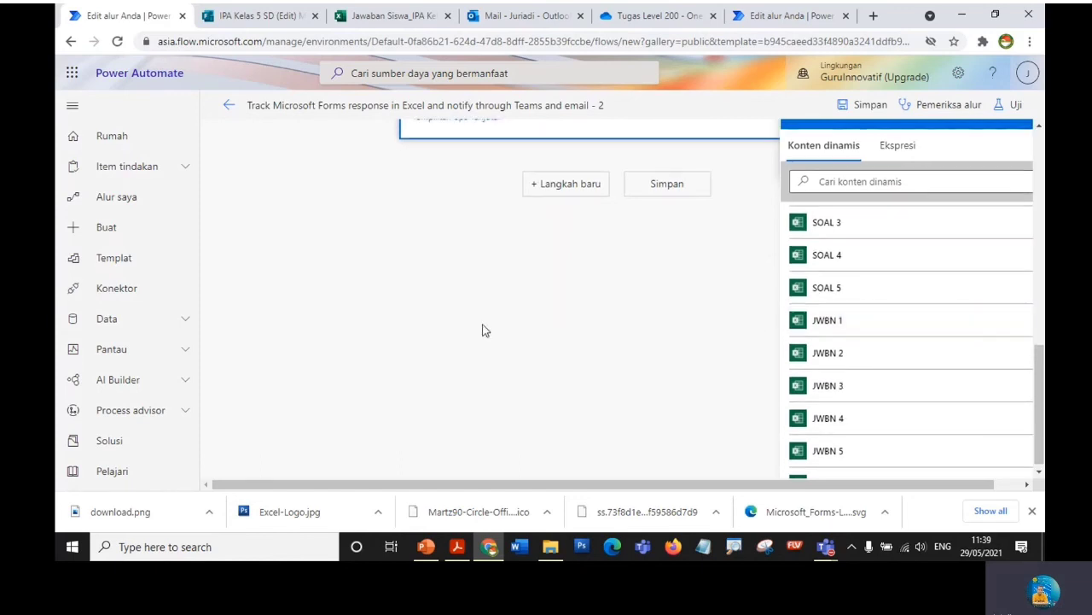
click(408, 328)
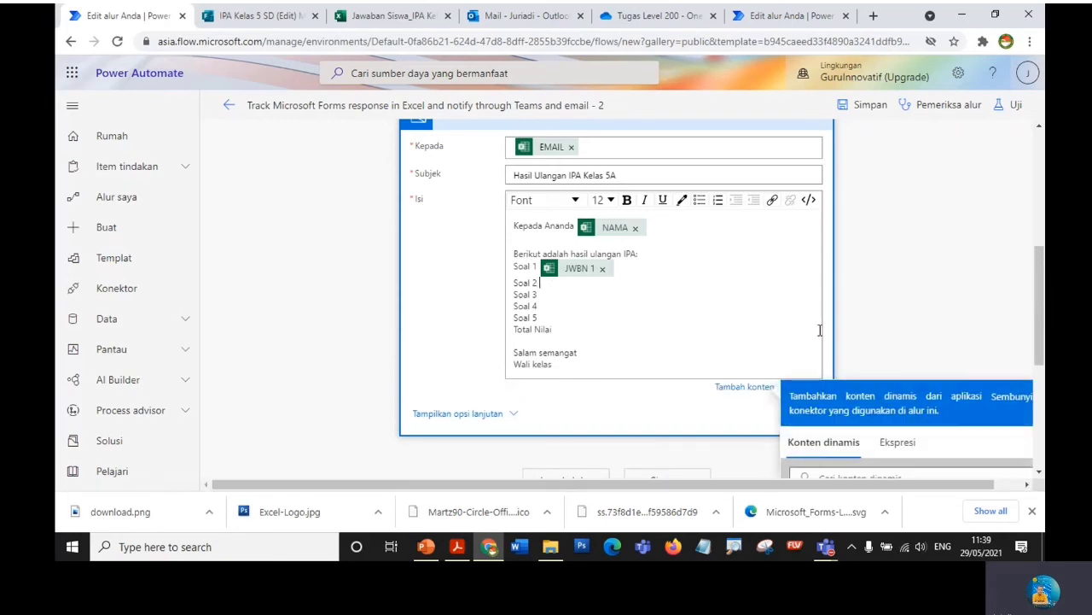
- Insert the dynamic value JWBN 2 from Get a row after "Soal 2" in the email body
drag(1033, 285, 1041, 415)
middle_click(851, 404)
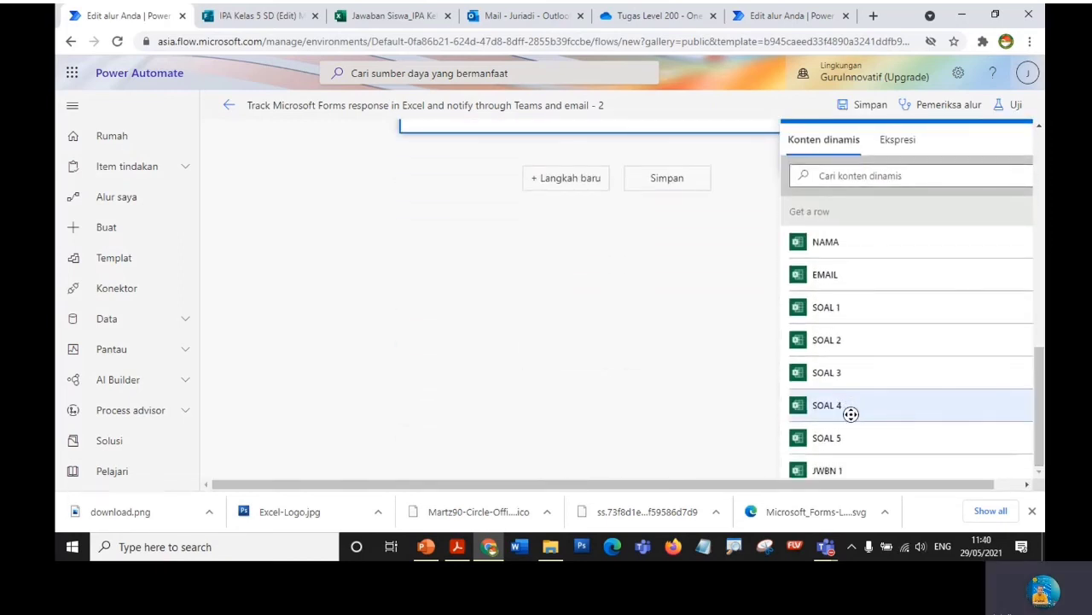
middle_click(850, 416)
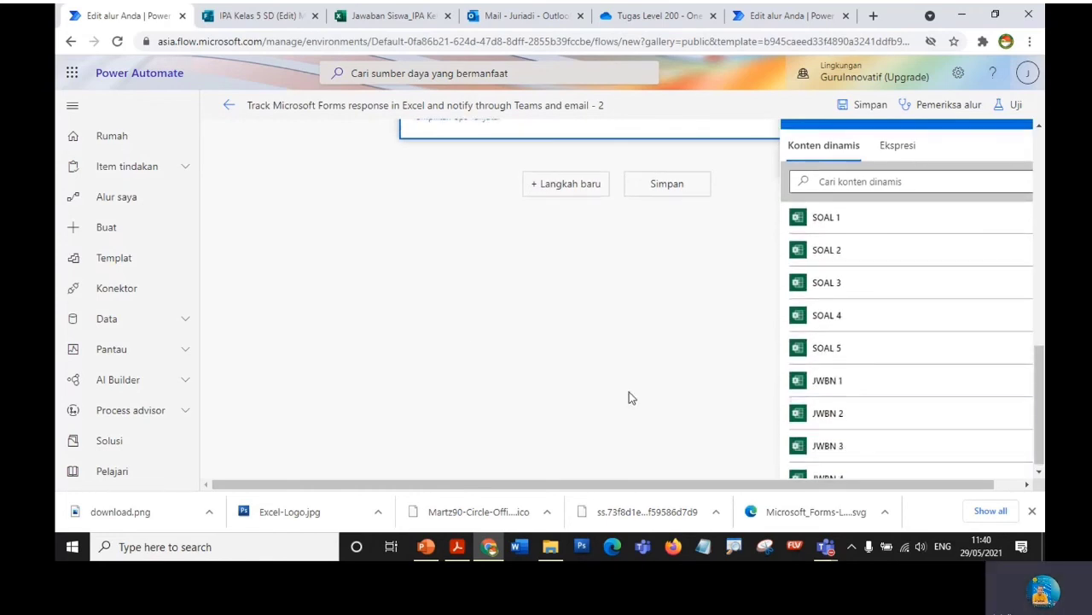
click(427, 311)
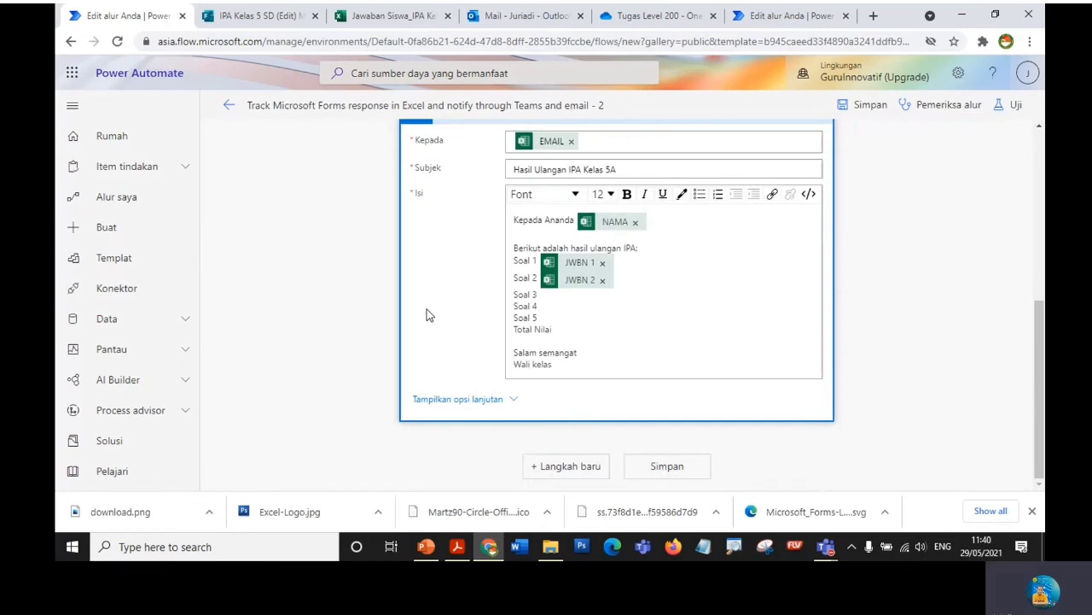
- Insert the dynamic value JWBN 3 from Get a row after "Soal 3" in the email body
click(547, 295)
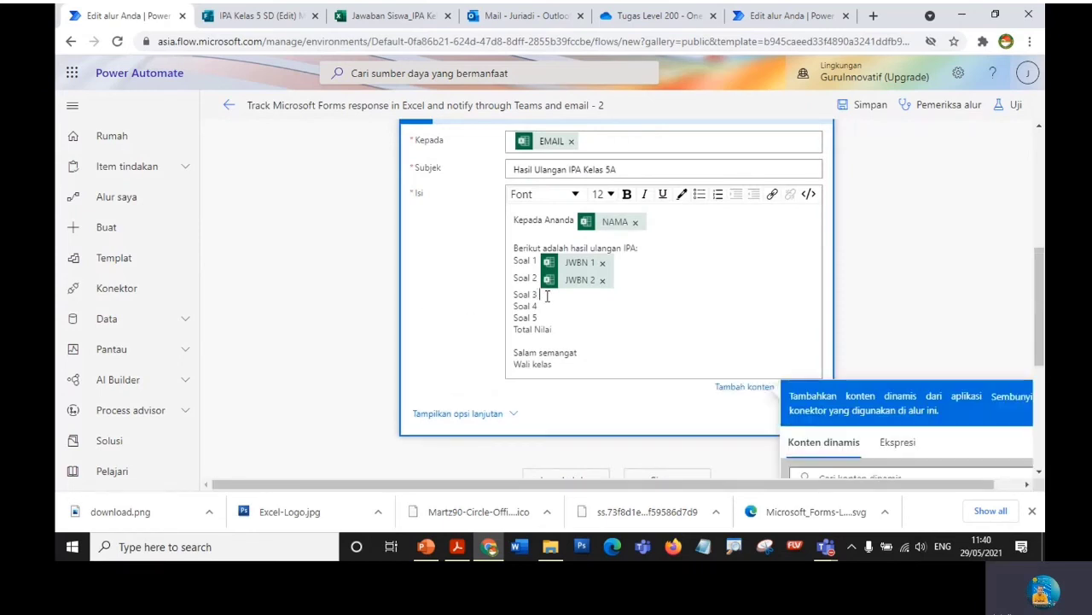
scroll(1039, 290, down, 3)
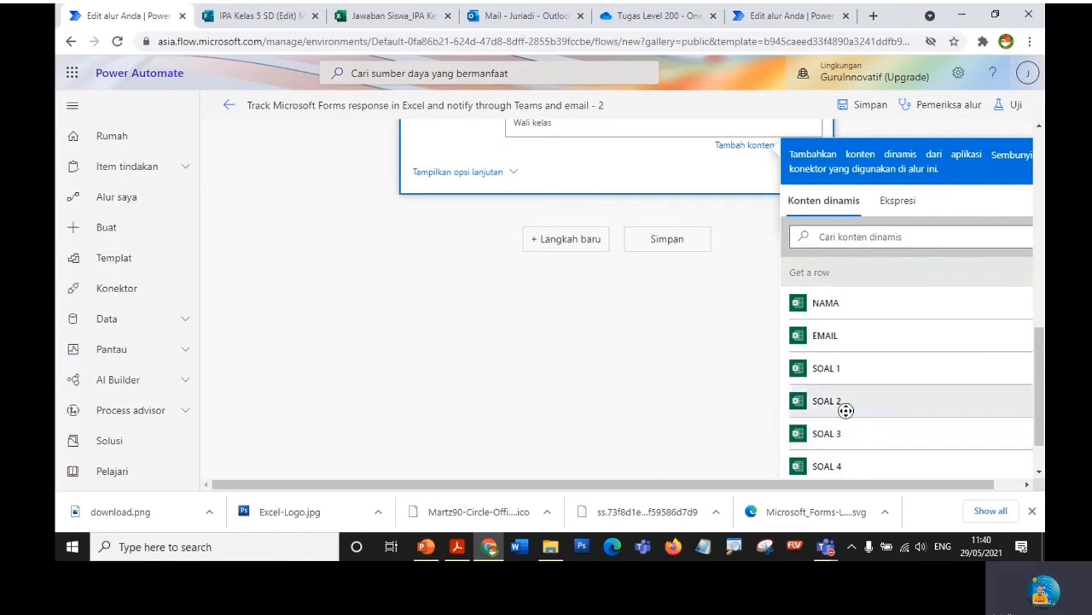
scroll(848, 458, down, 2)
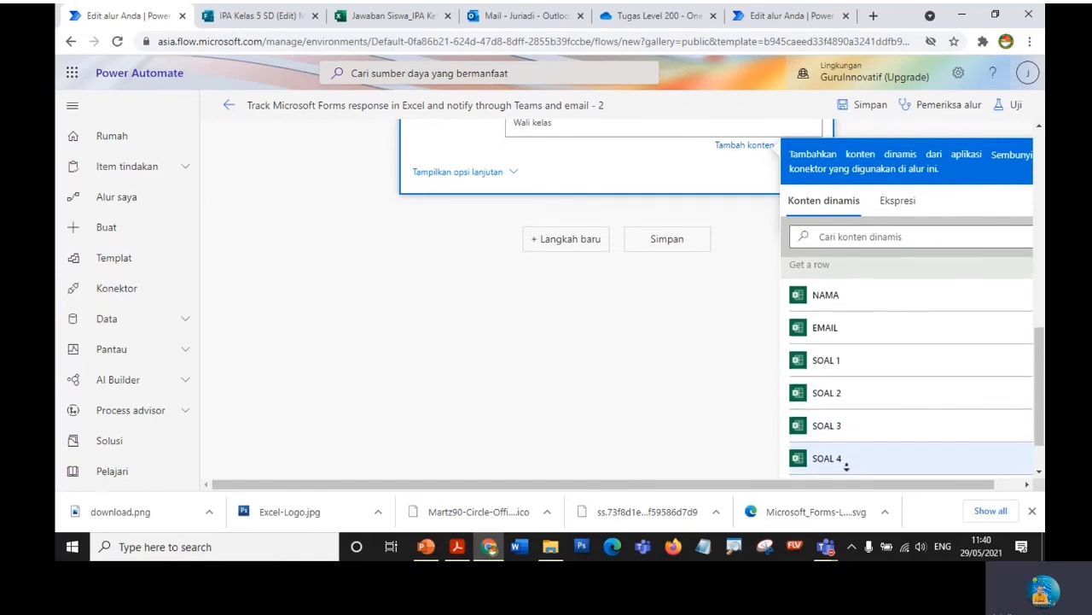
scroll(848, 467, down, 1)
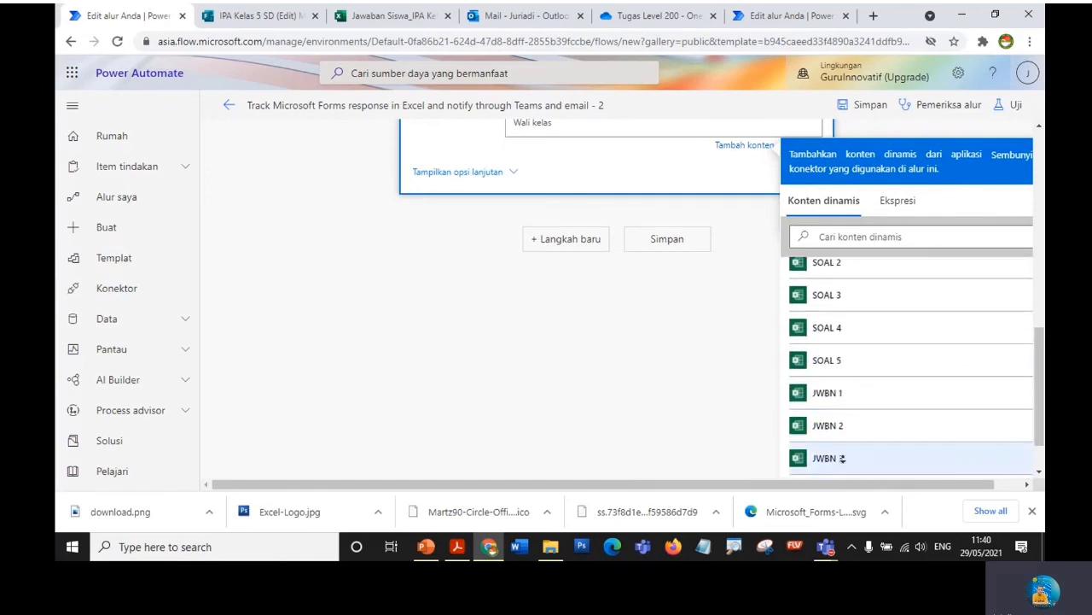
scroll(845, 458, down, 1)
click(845, 459)
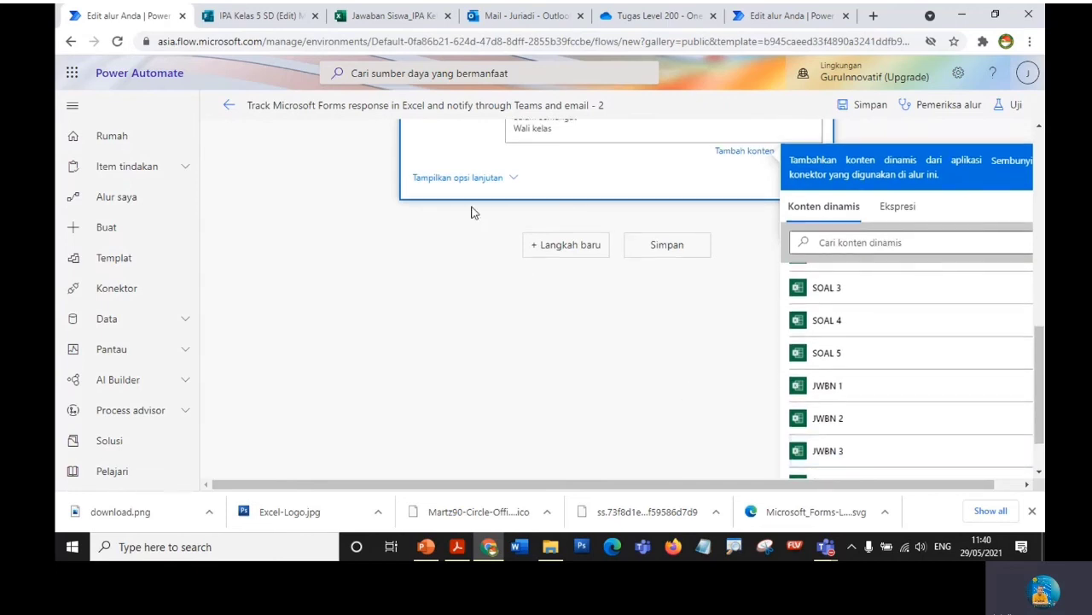
click(329, 195)
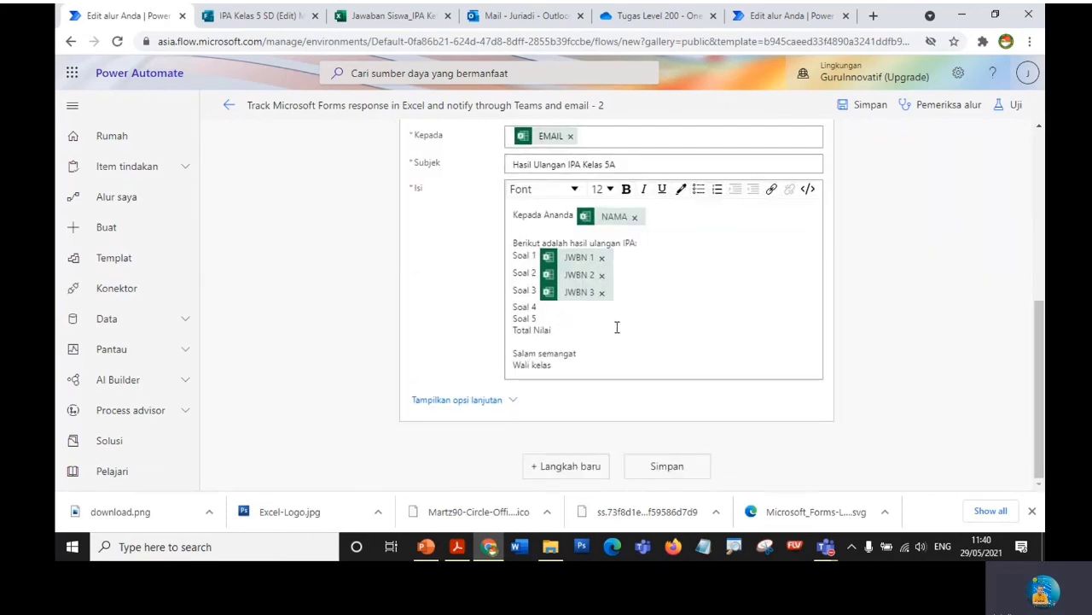
- Insert the dynamic value JWBN 4 from Get a row after "Soal 4" in the email body
click(568, 308)
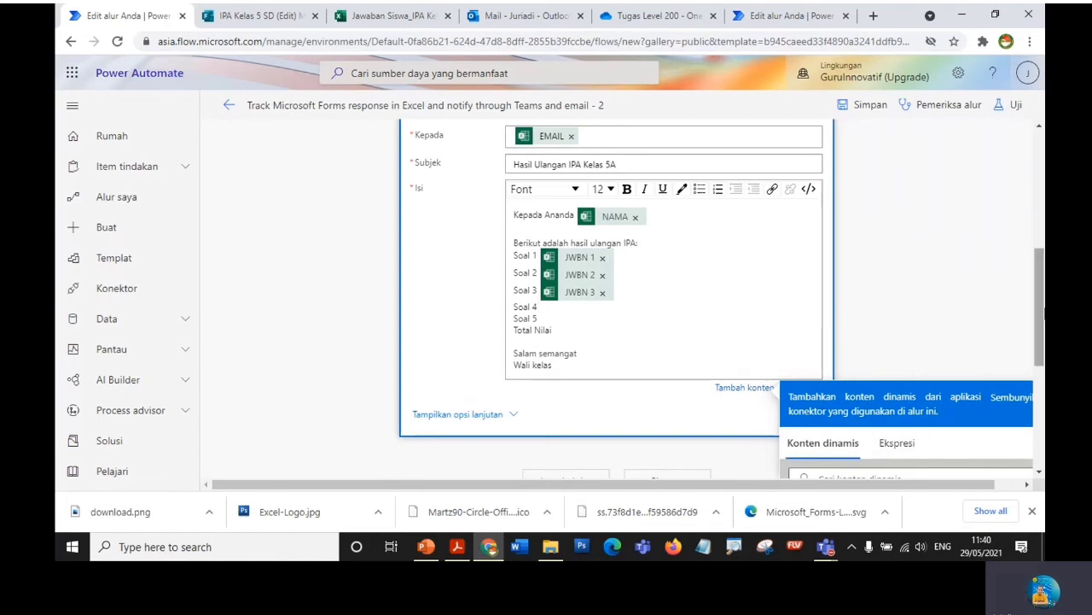
drag(1043, 313, 1043, 413)
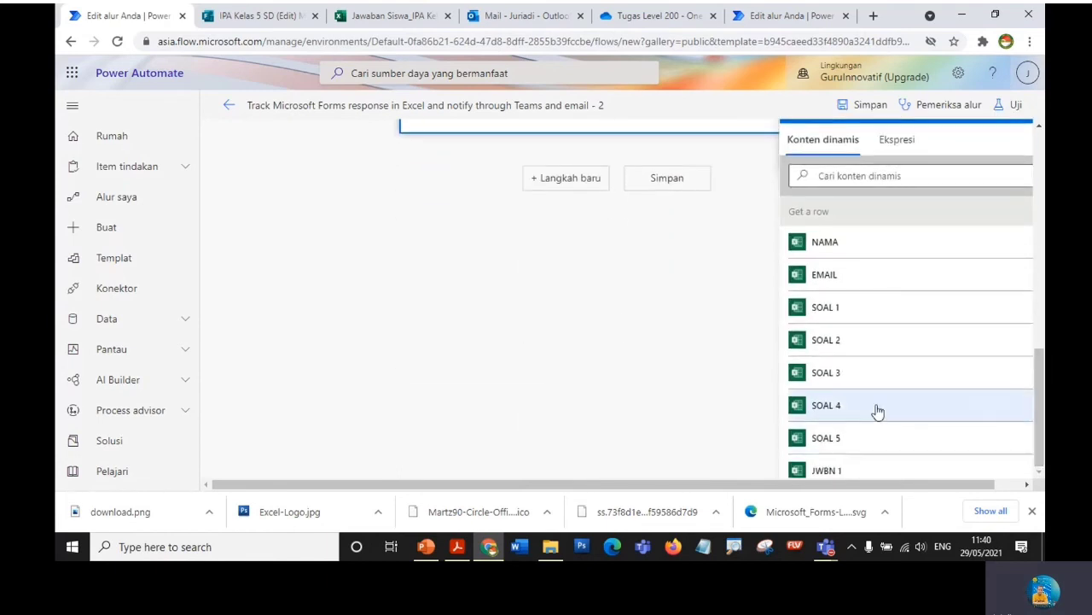
scroll(843, 410, down, 4)
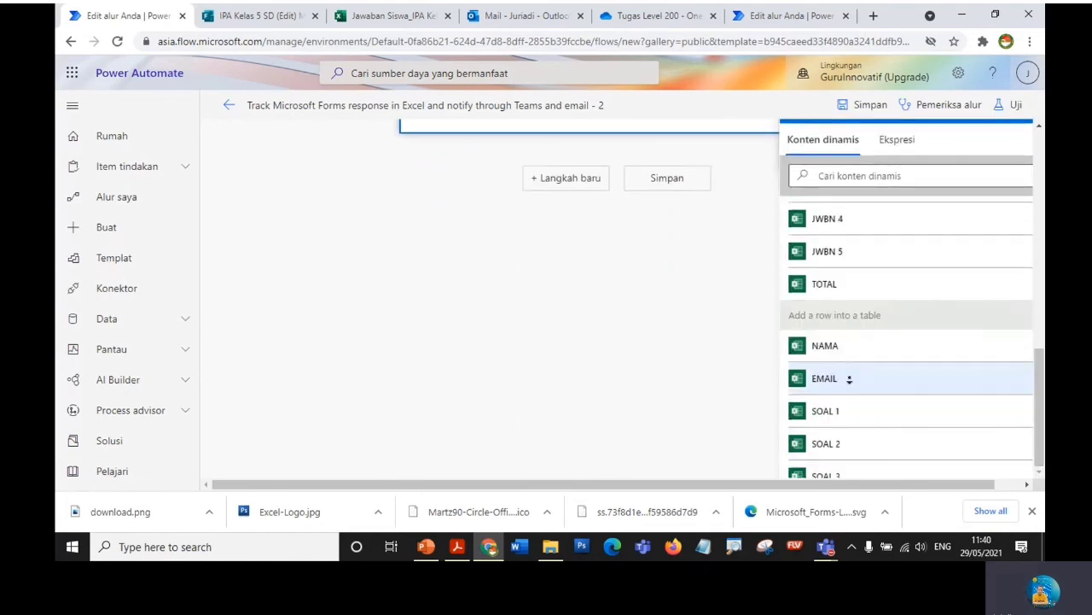
scroll(851, 308, up, 2)
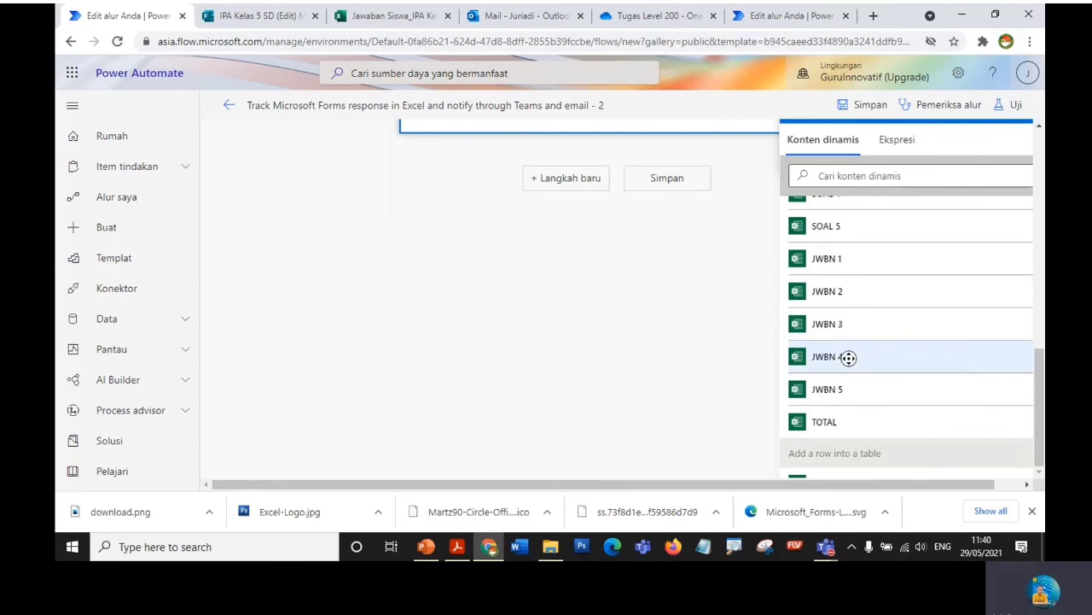
click(851, 365)
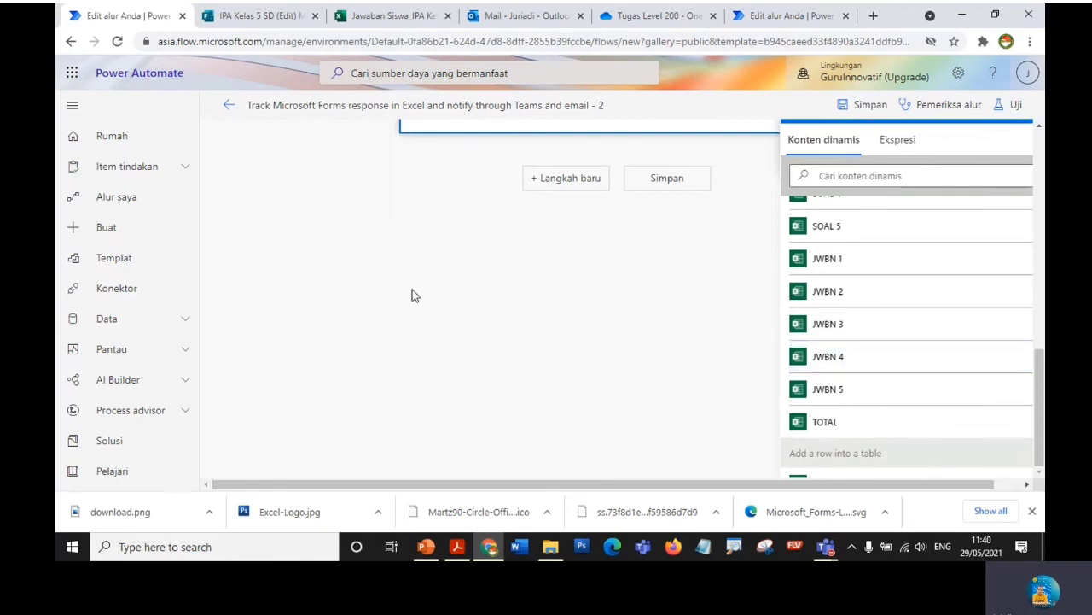
- Insert the dynamic value JWBN 5 from Get a row after "Soal 5" in the email body
scroll(411, 296, up, 4)
click(568, 318)
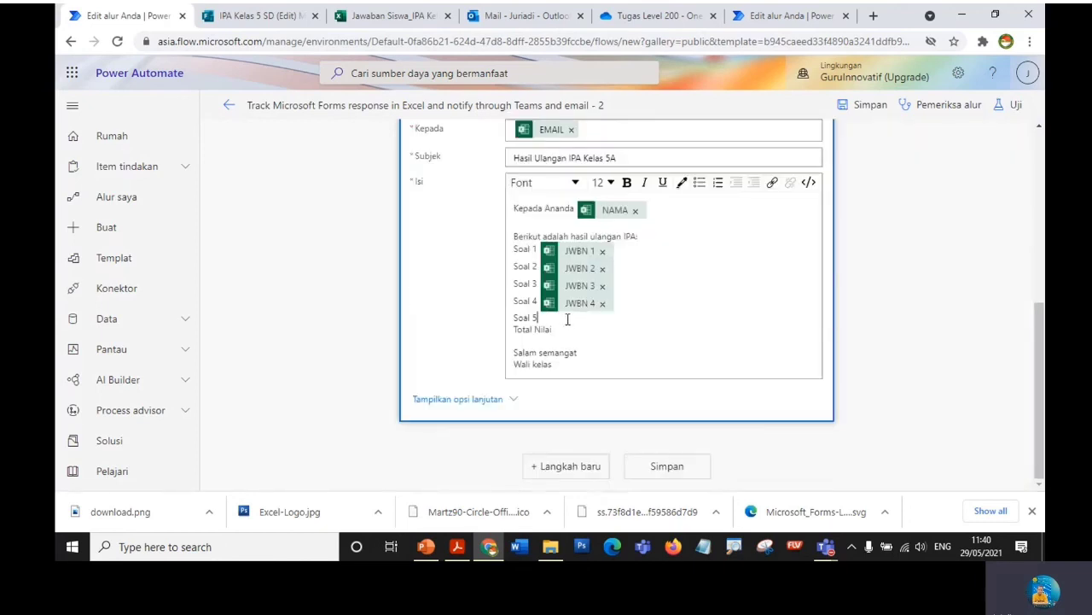
drag(1043, 314, 1042, 416)
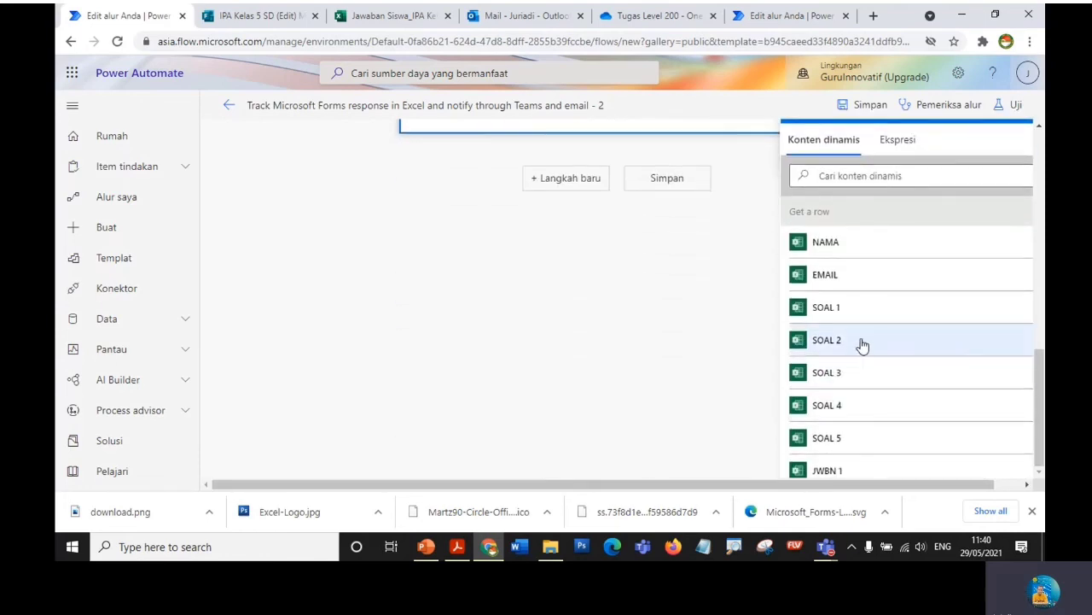
scroll(861, 359, down, 5)
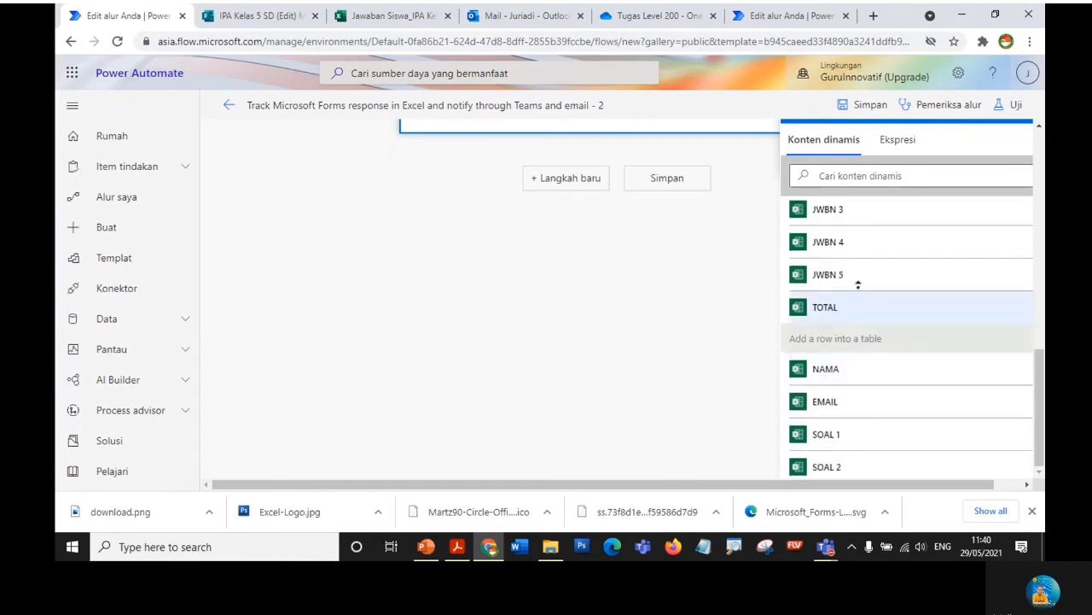
scroll(859, 384, up, 5)
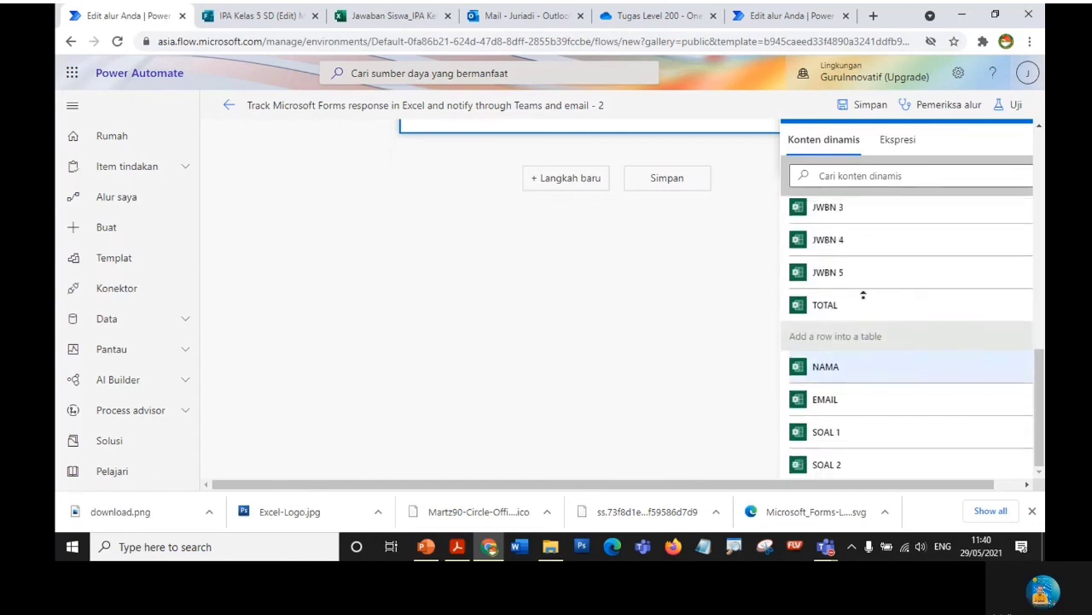
middle_click(856, 317)
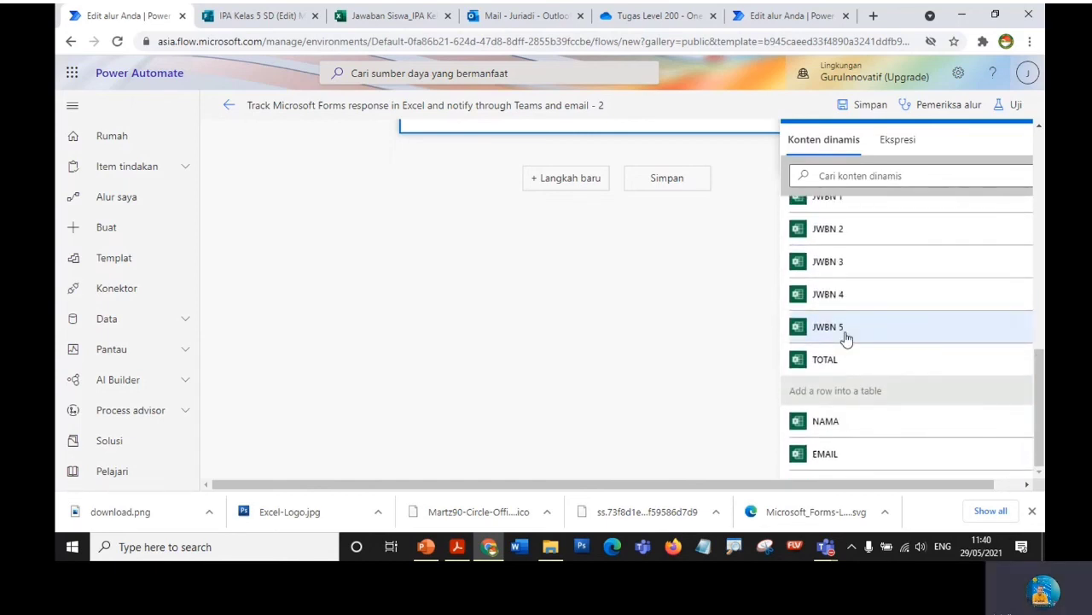
click(487, 305)
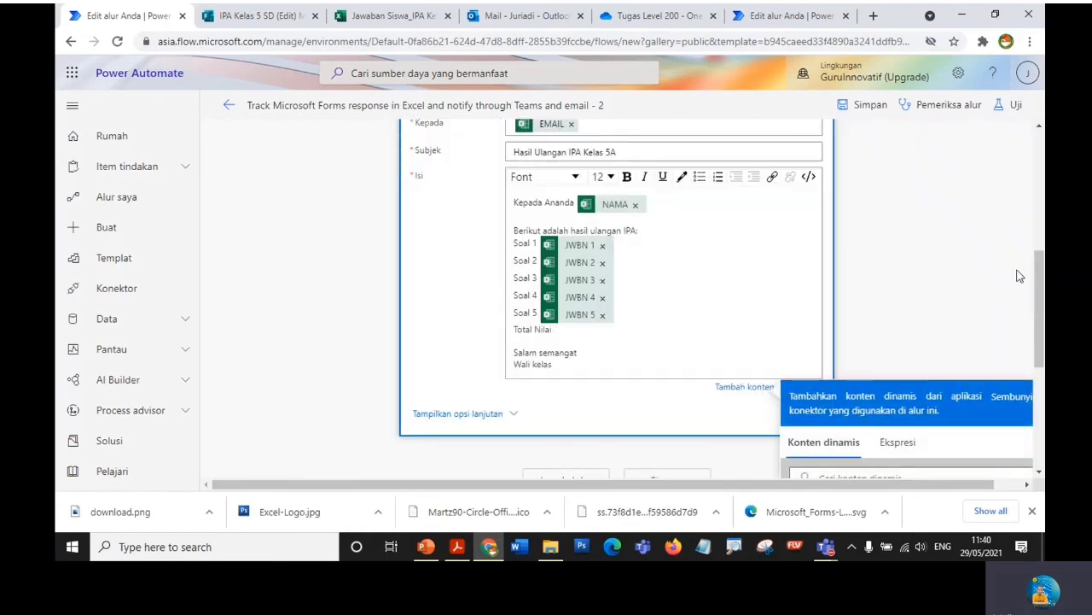
- Insert the dynamic value TOTAL from Get a row after "Total Nilai" in the email body
drag(1040, 276, 1040, 378)
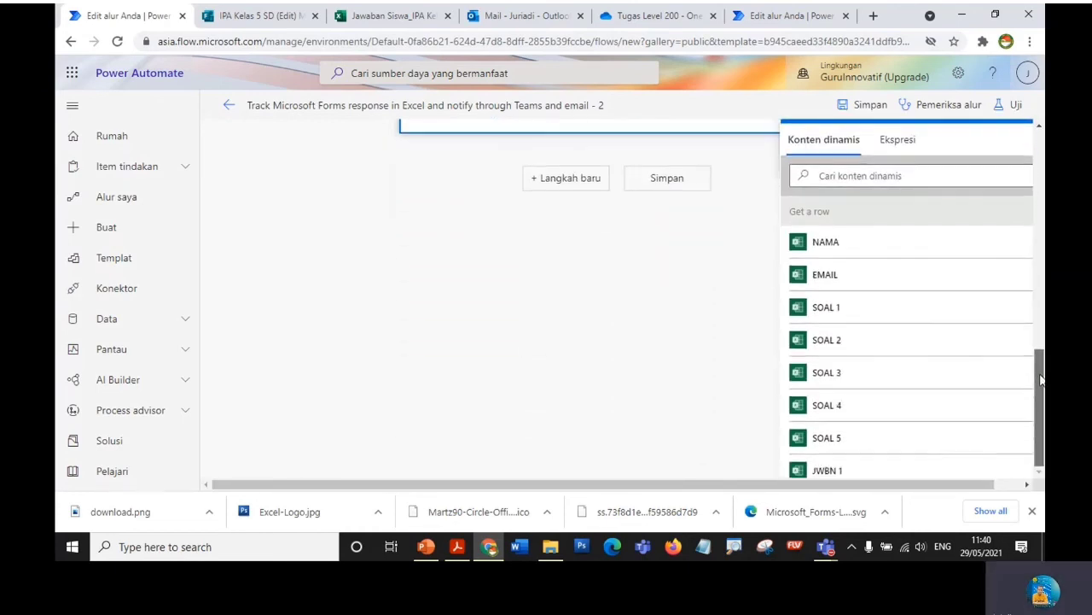
middle_click(863, 342)
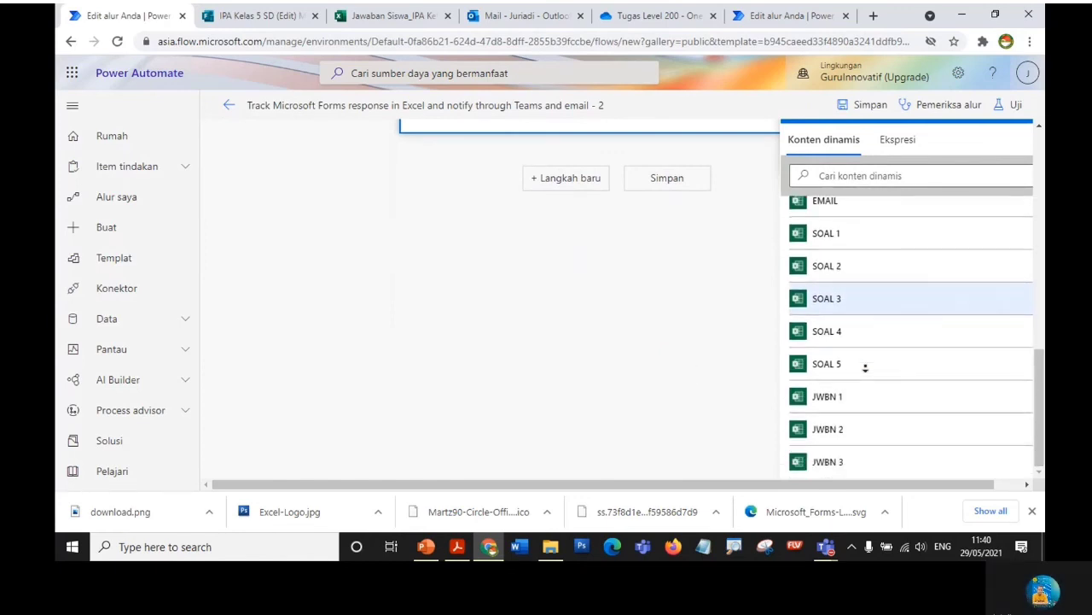
middle_click(867, 372)
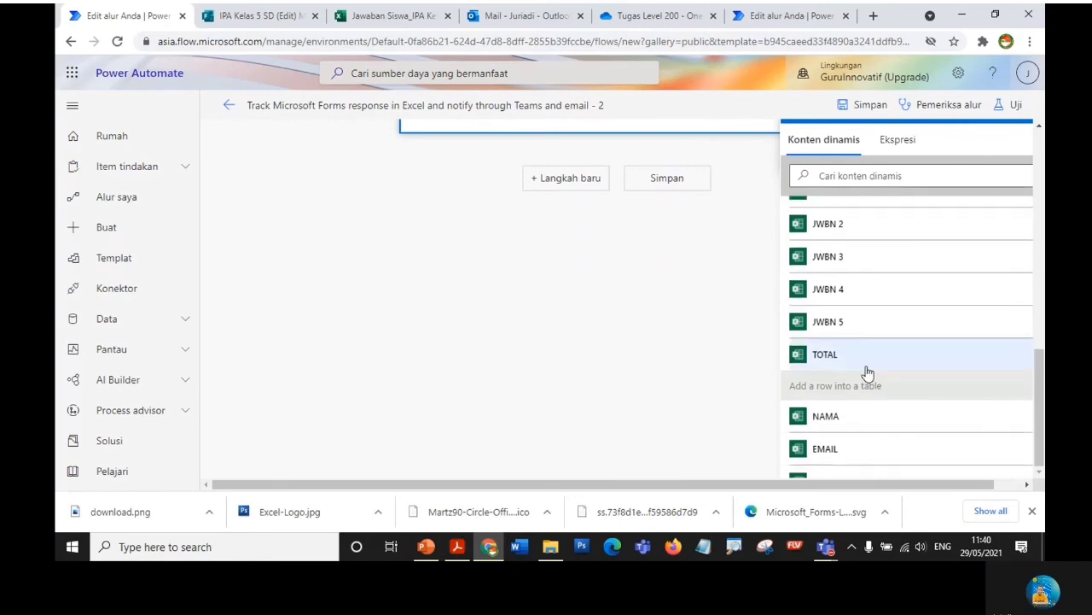
click(867, 367)
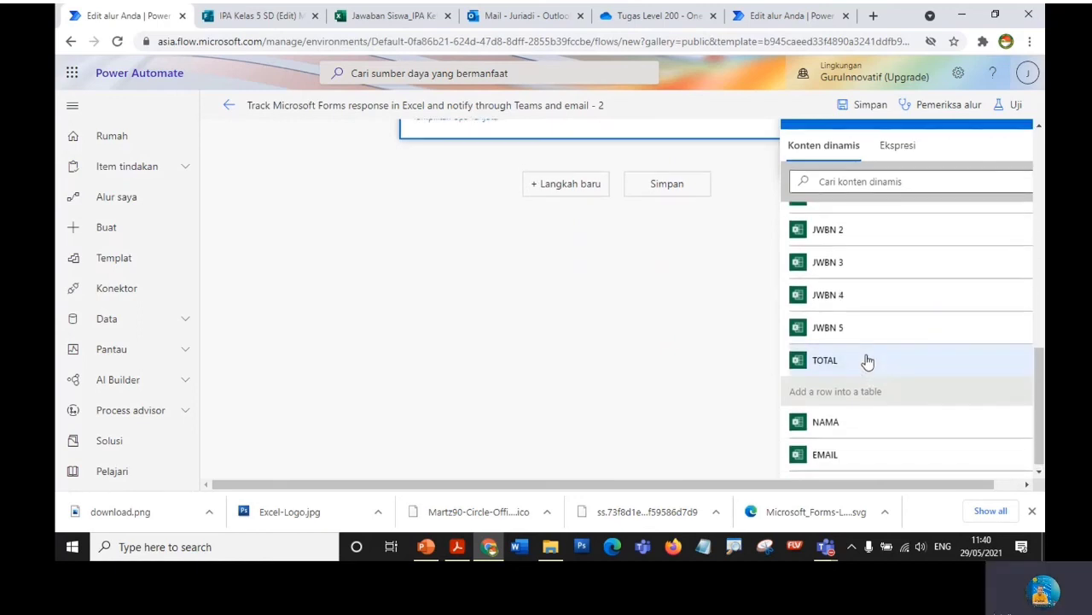
click(381, 342)
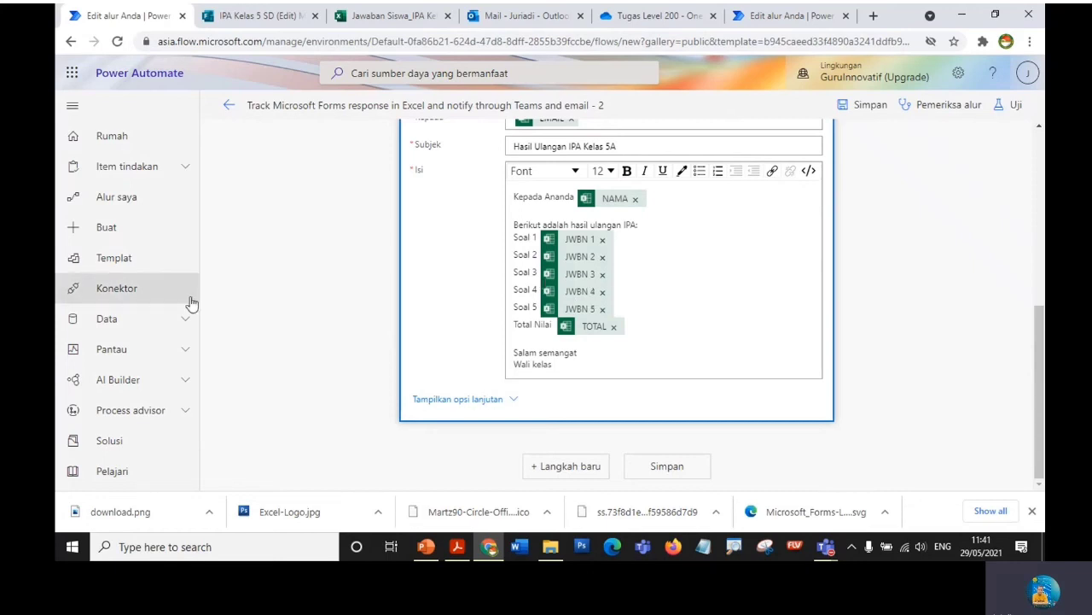
- Save the flow and start a manual test run of it
click(867, 110)
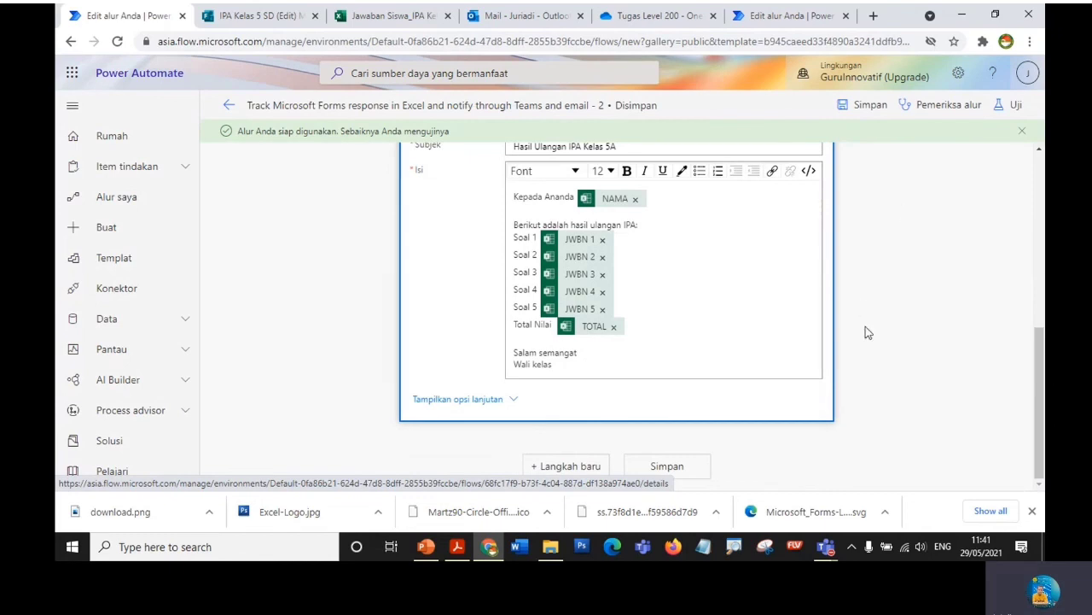
drag(1039, 355, 1042, 183)
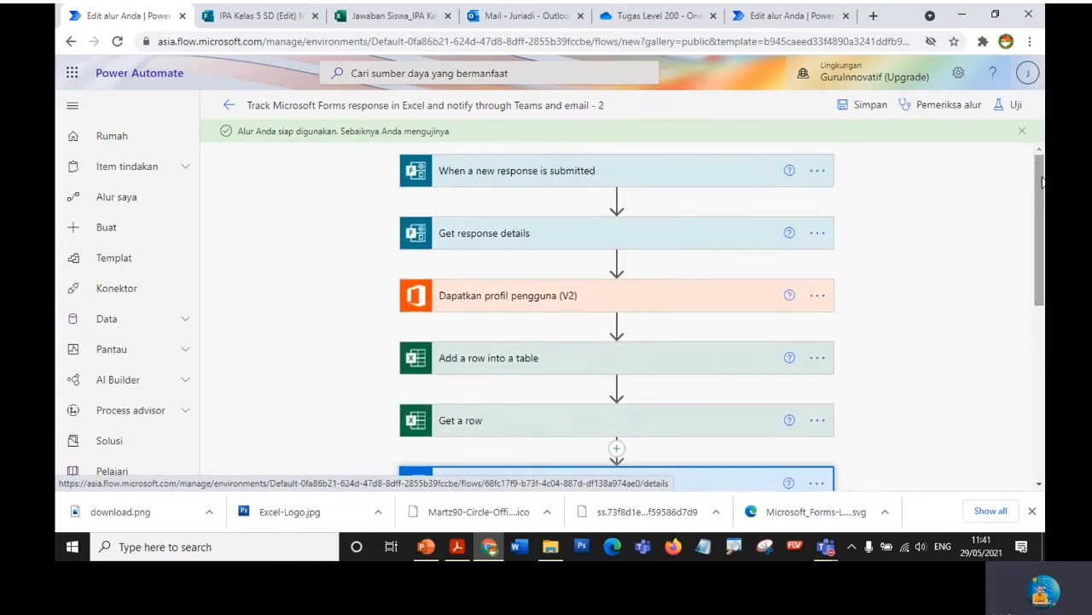
click(1015, 109)
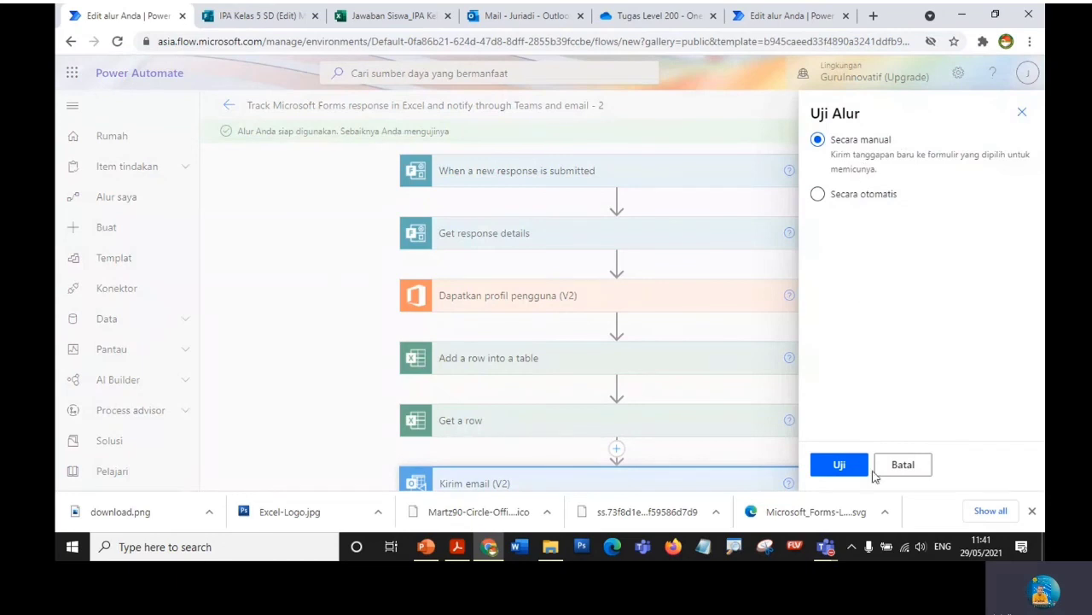
click(841, 466)
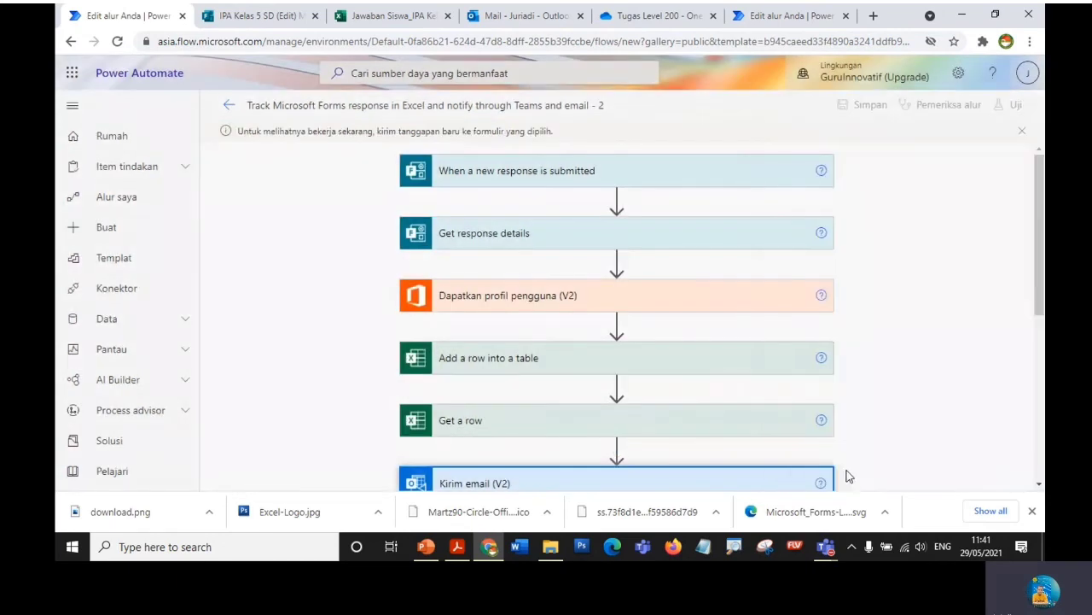
drag(1043, 231, 853, 210)
- Preview the IPA Kelas 5 SD form and answer question 1 with Menyublim and question 2 with Mencair
click(267, 17)
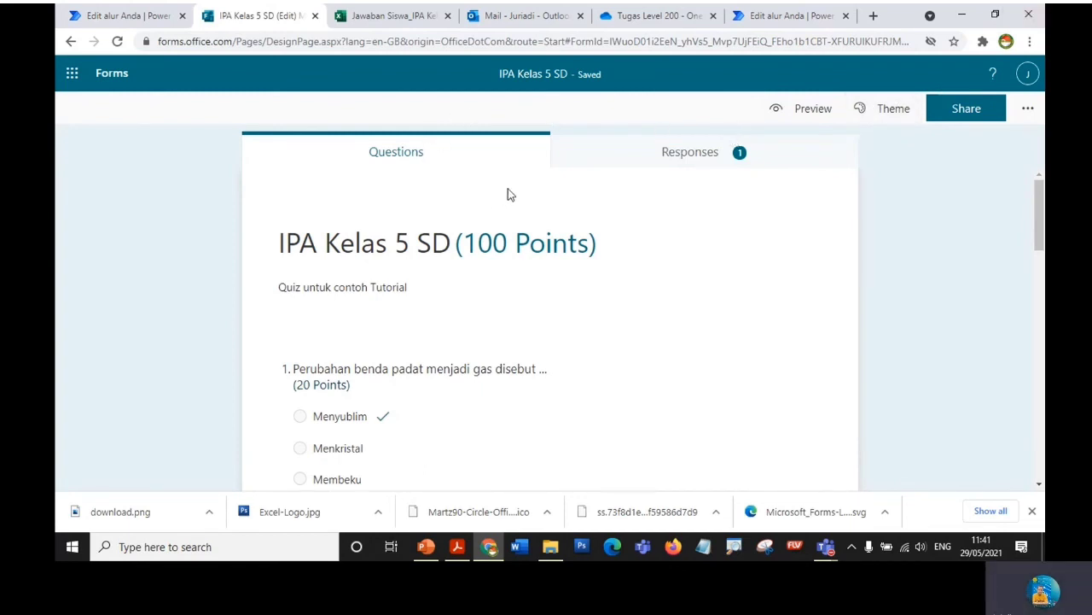
click(809, 111)
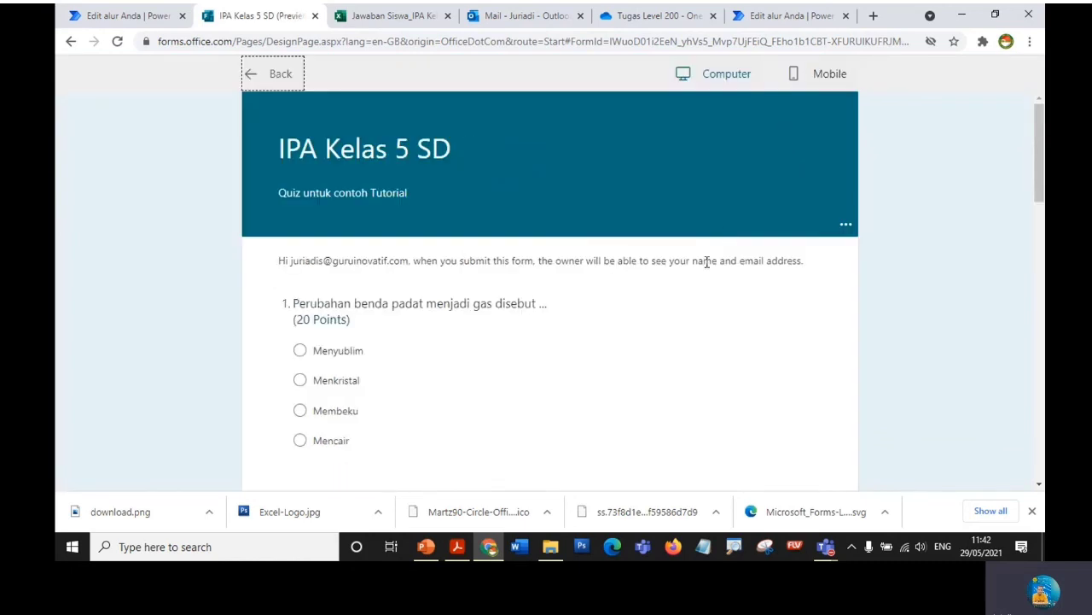
drag(1040, 155, 1042, 179)
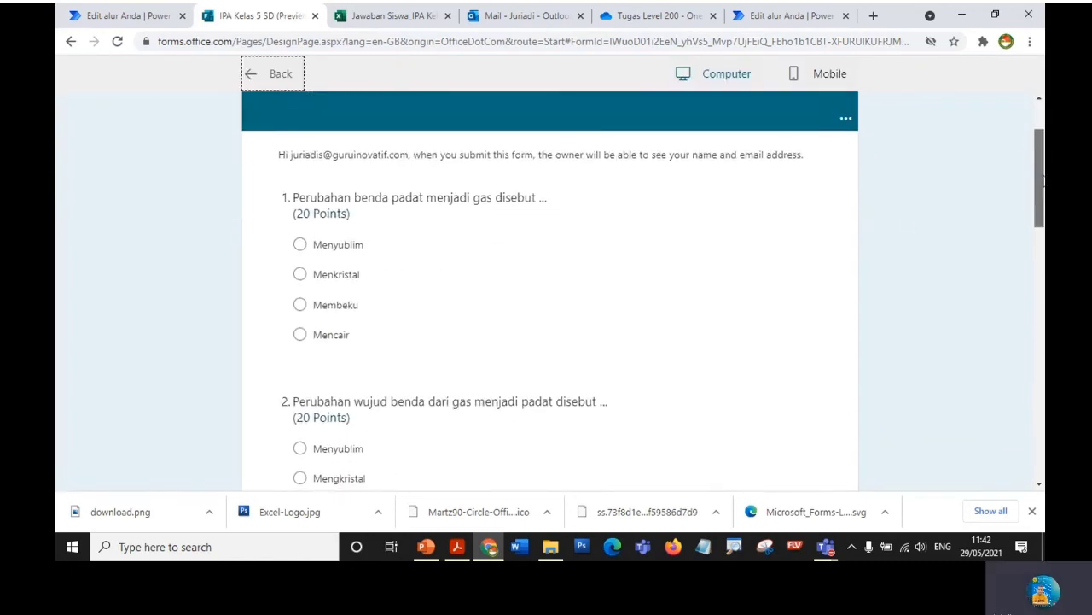
click(301, 247)
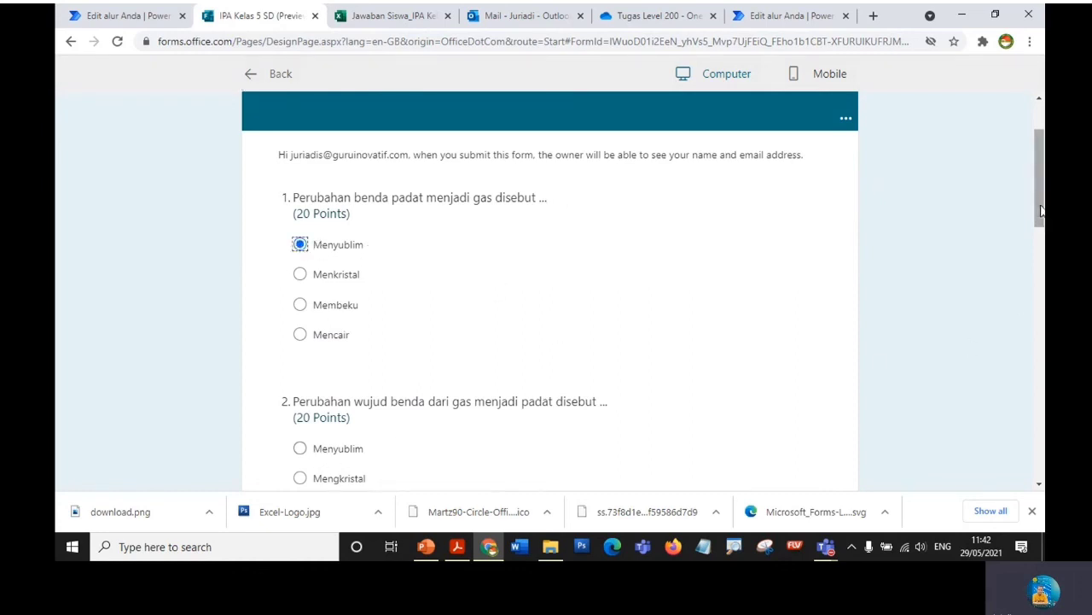
drag(1041, 203, 1041, 239)
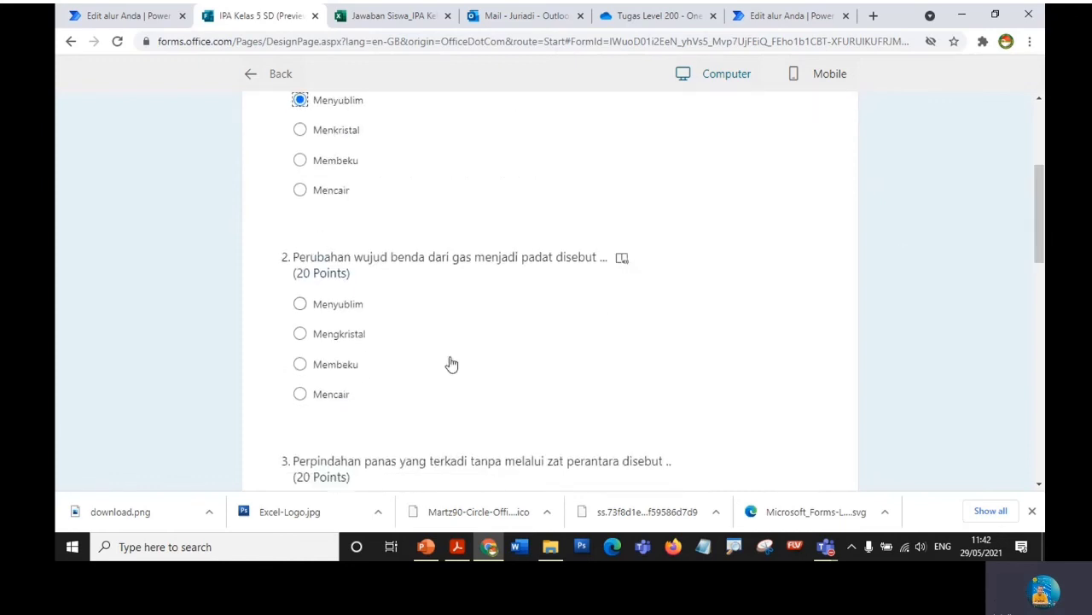
click(300, 394)
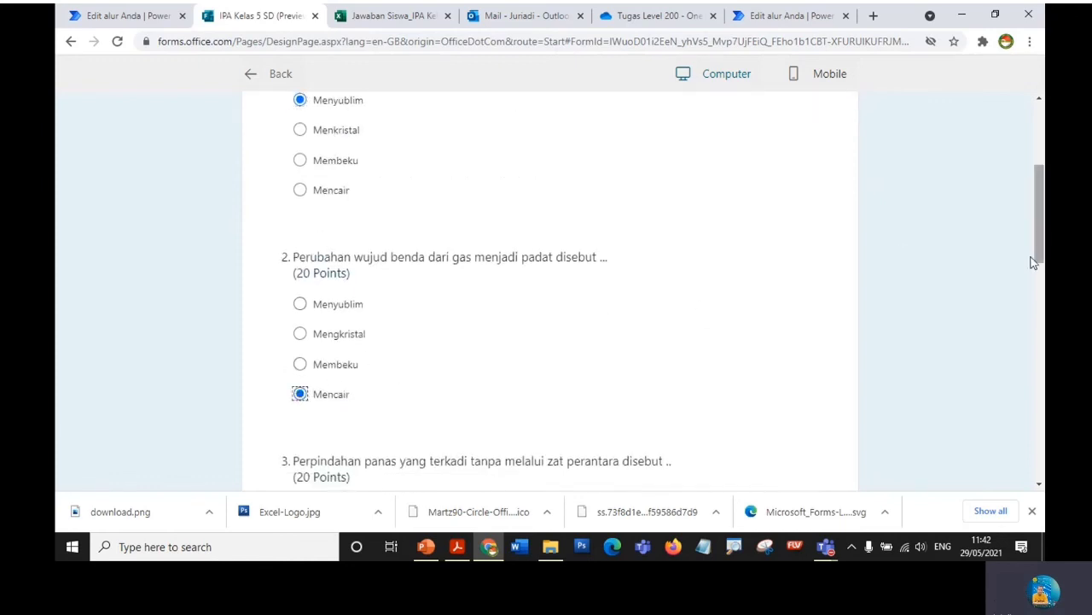
- Answer question 3 with C. Radiasi, question 4 with A. Konduksi and question 5 with D, and submit the quiz
drag(1041, 226, 1041, 281)
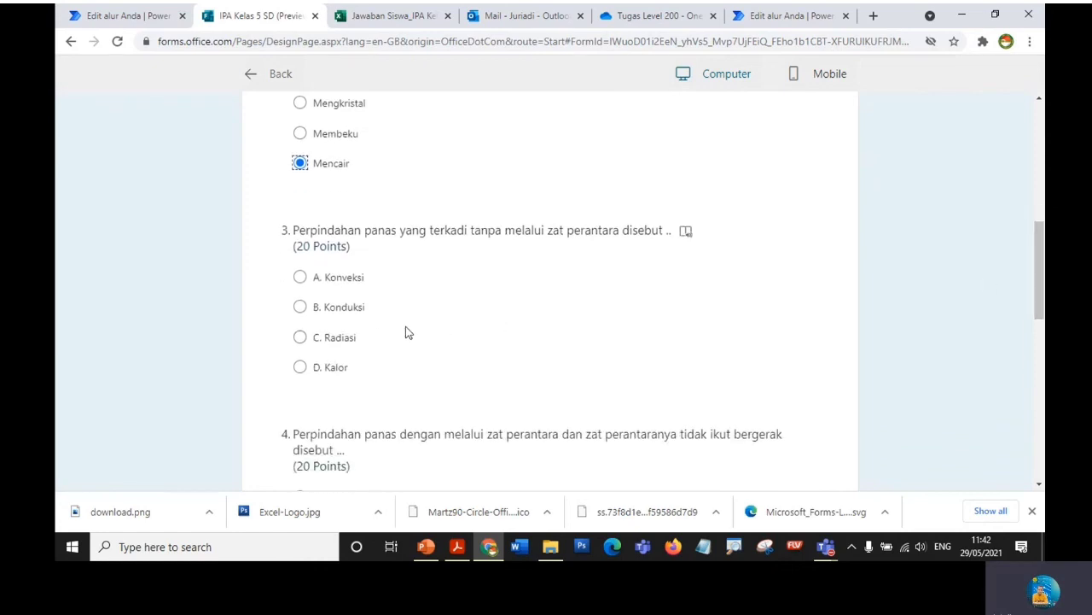
click(300, 339)
drag(1041, 281, 1043, 340)
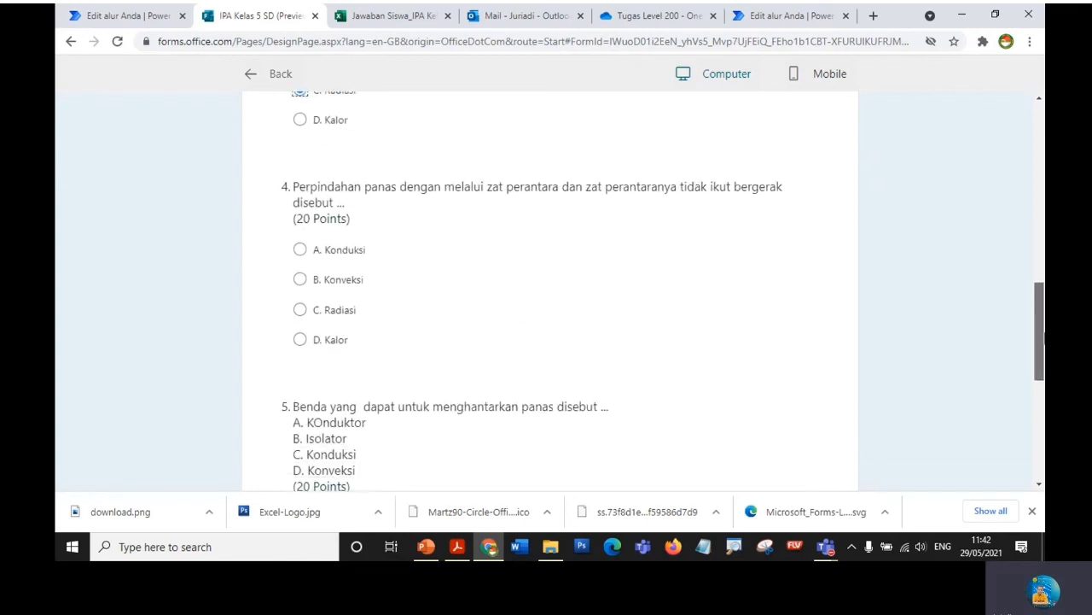
click(300, 248)
drag(1040, 307, 1040, 364)
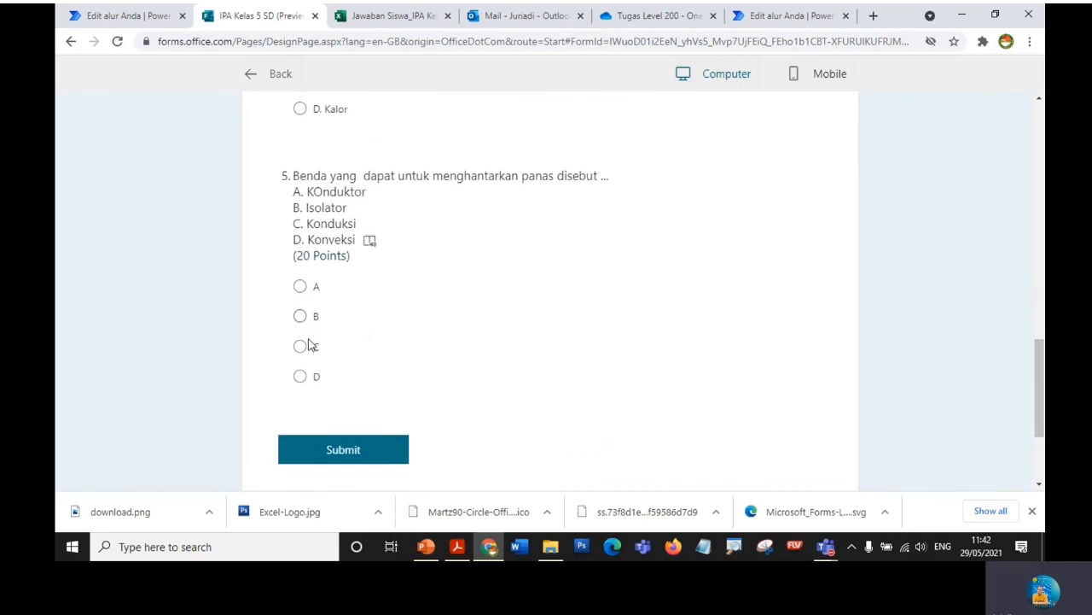
click(301, 376)
click(344, 447)
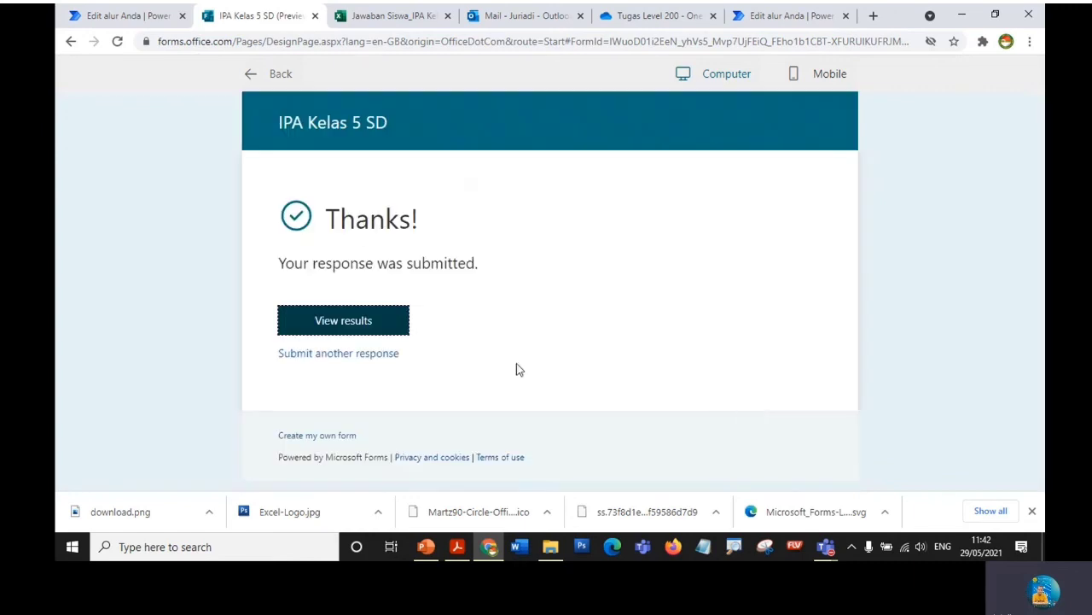
- Check the submitted quiz's points, the response rows in the Jawaban Siswa_IPA Kelas 5 workbook and the status of the flow run
click(350, 328)
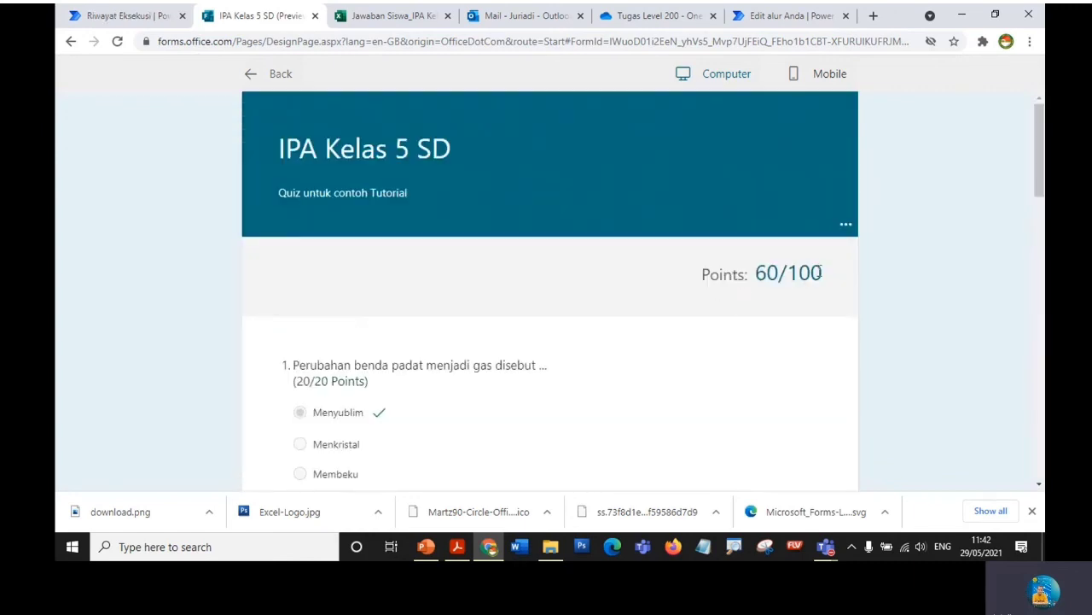
click(373, 18)
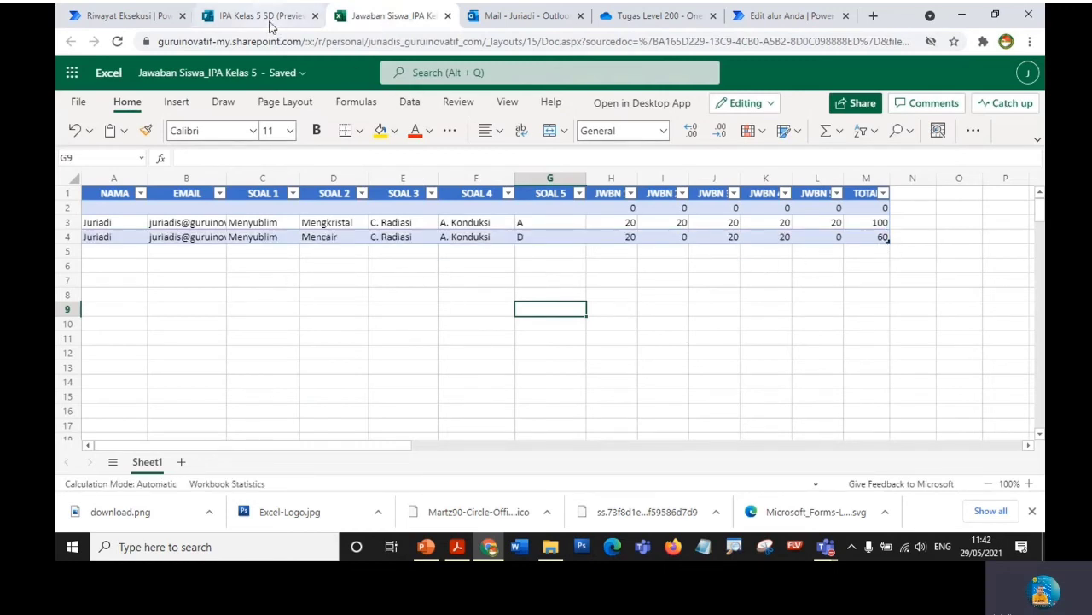
click(134, 20)
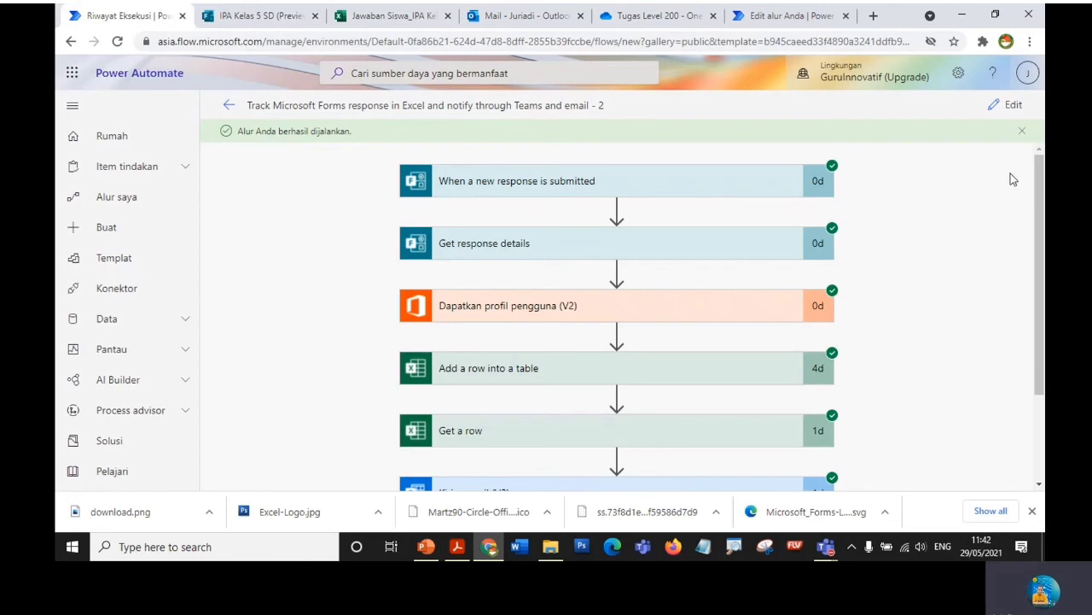
mouse_move(1040, 198)
mouse_down()
mouse_move(1040, 253)
mouse_move(1039, 193)
mouse_up()
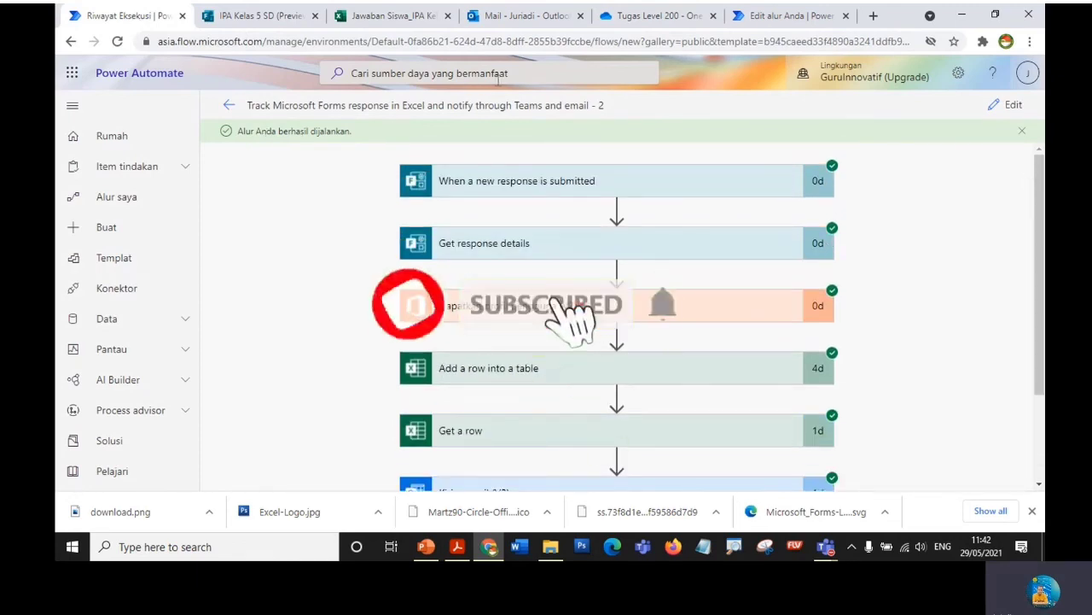
- Examine the "Hasil Ulangan IPA Kelas 5A" email in the Outlook inbox and return to the flow in Power Automate
click(541, 15)
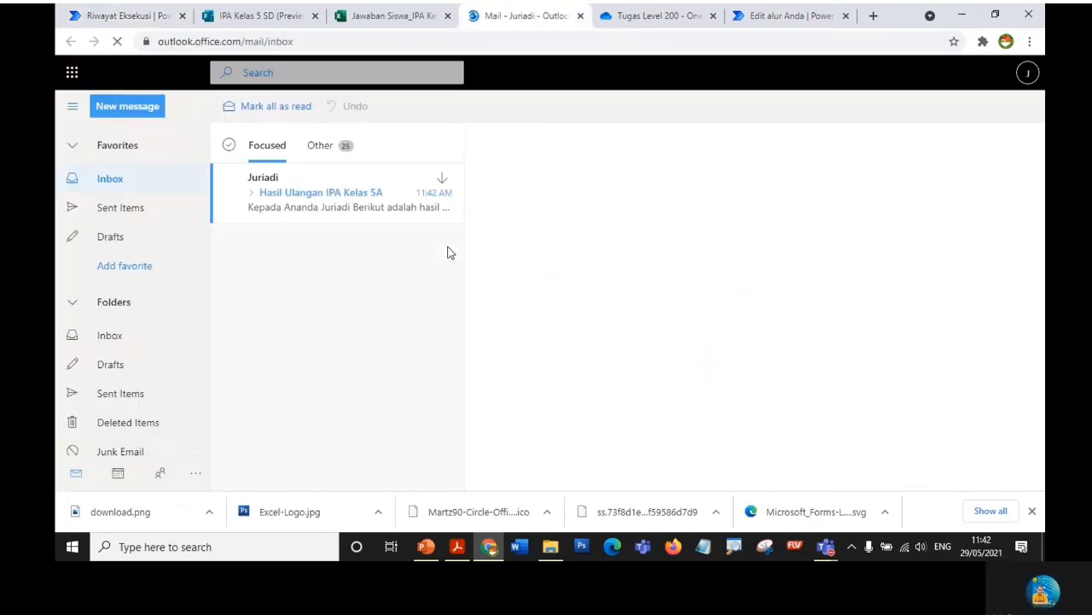
click(112, 185)
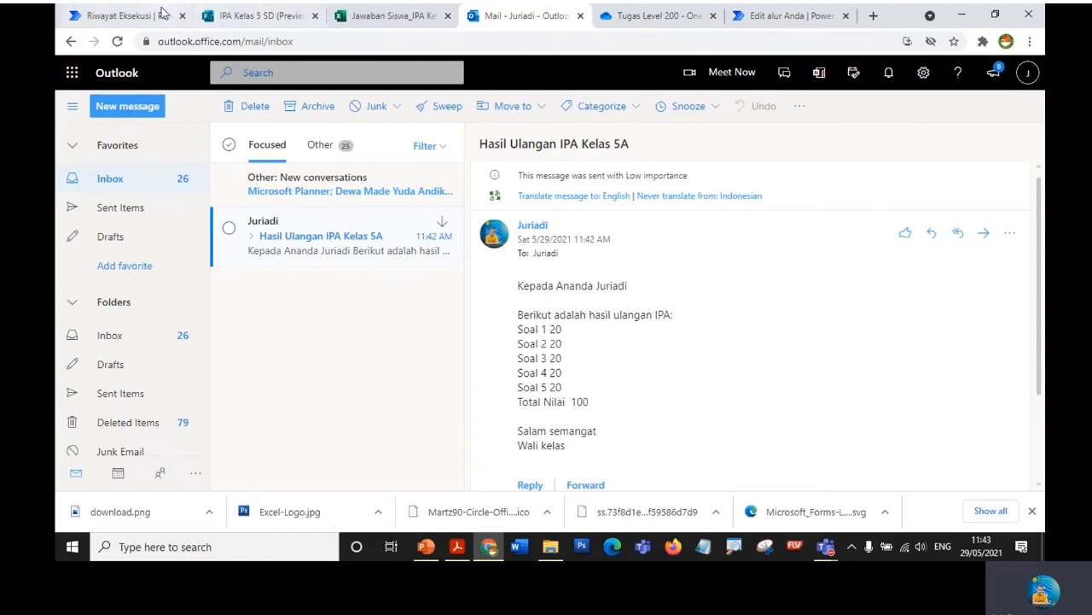
click(128, 16)
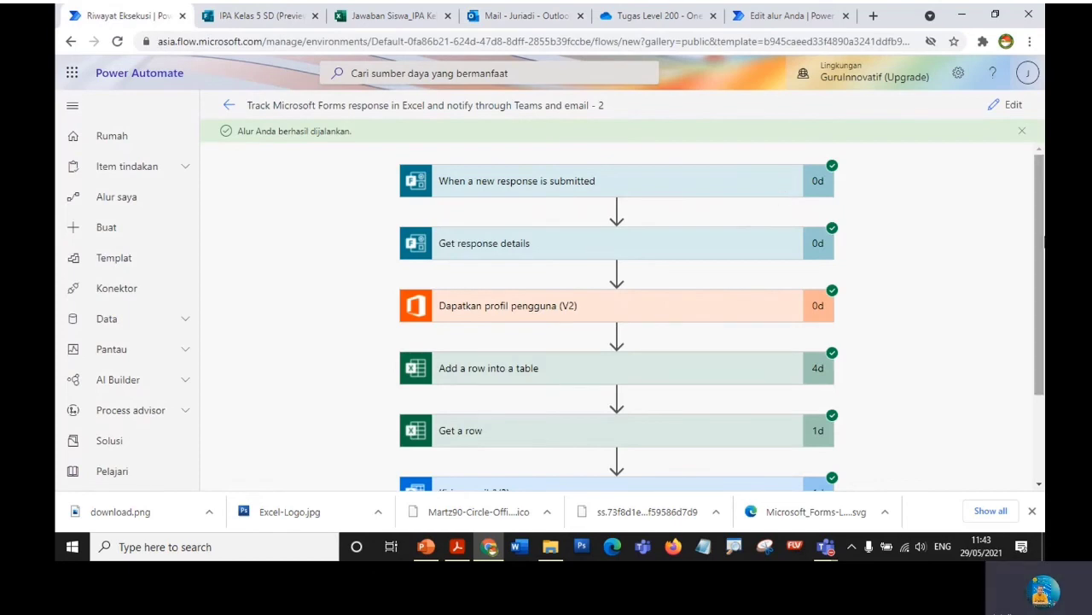
drag(1040, 203, 1041, 287)
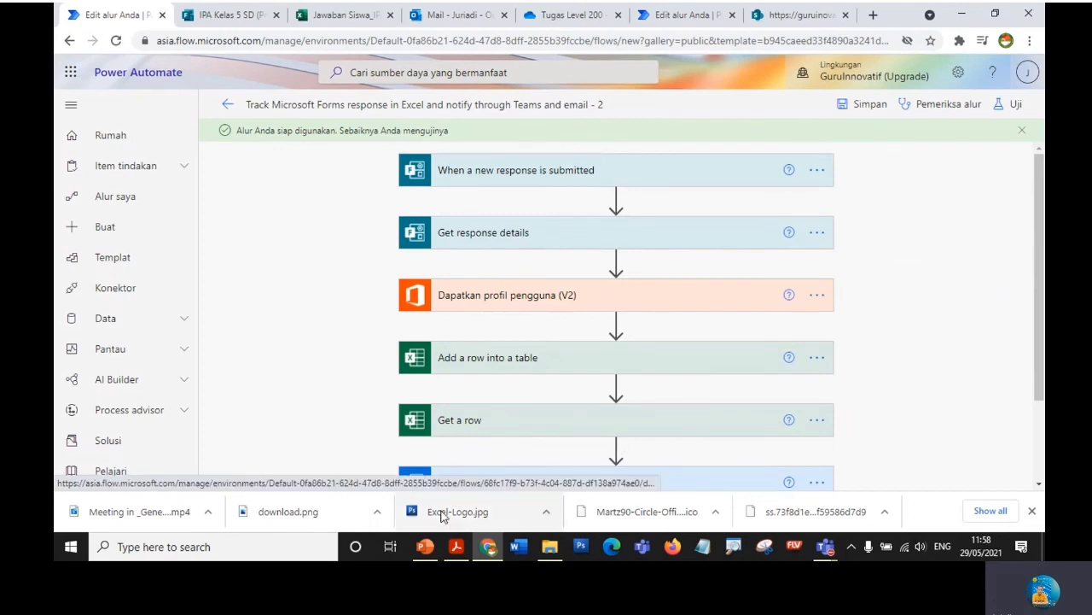
- Switch to PowerPoint to review the Flow 1 and Flow 2 diagrams, and return to the flow editor in Power Automate
click(424, 548)
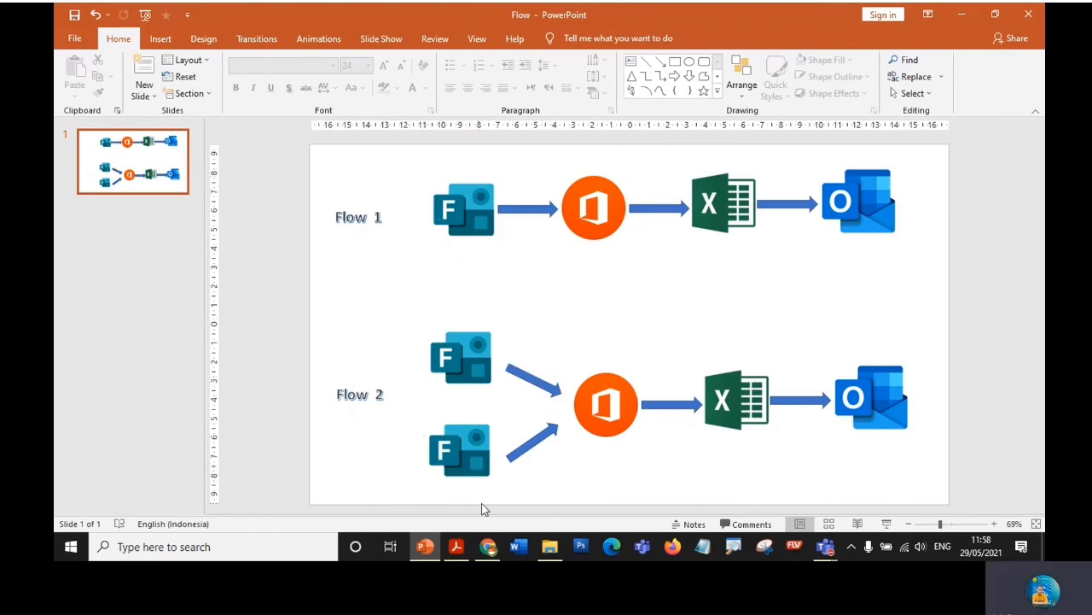
click(488, 546)
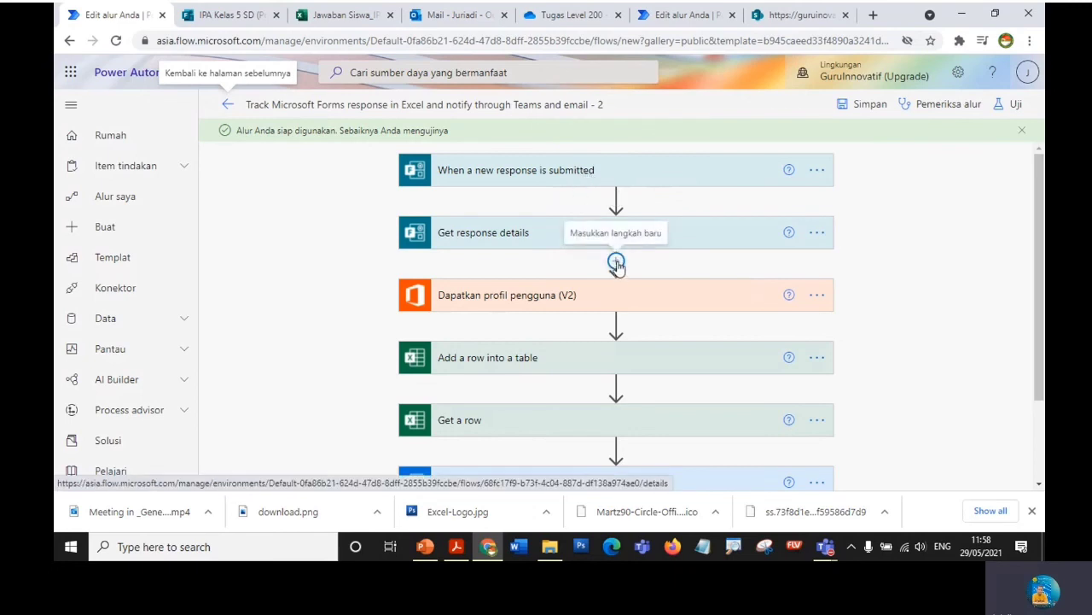
- Insert the Microsoft Forms trigger "Ketika tanggapan baru dikirim" directly after Get response details and view its available forms without choosing one
click(616, 262)
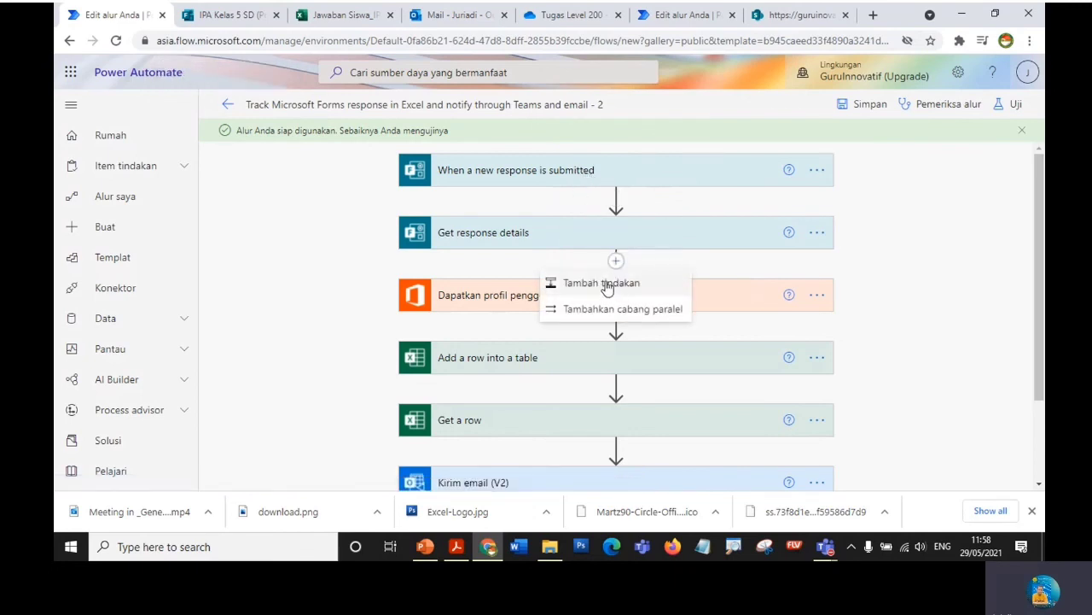
click(606, 287)
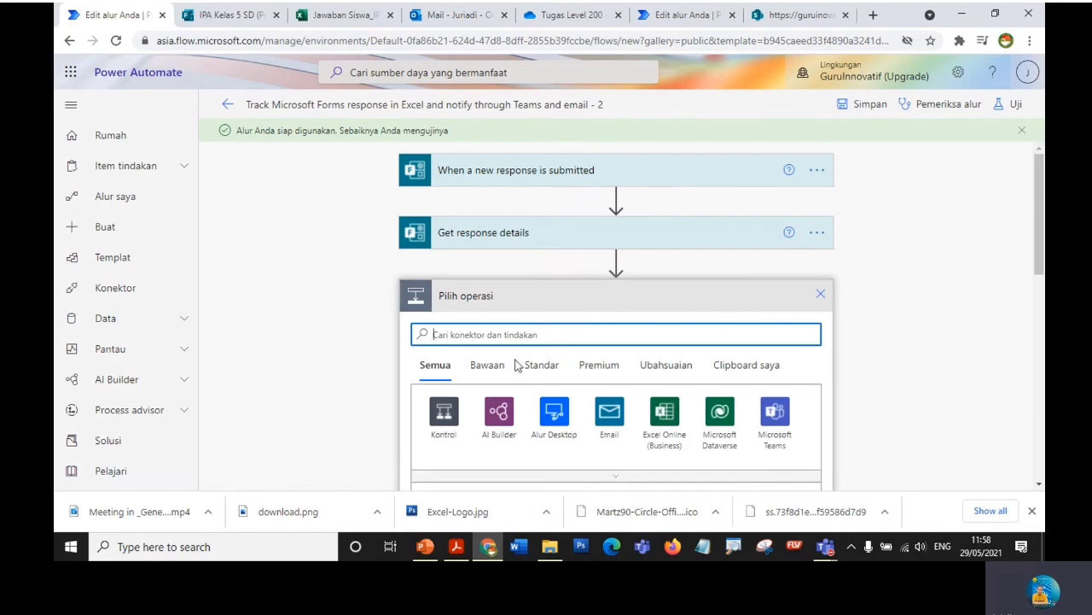
text(form)
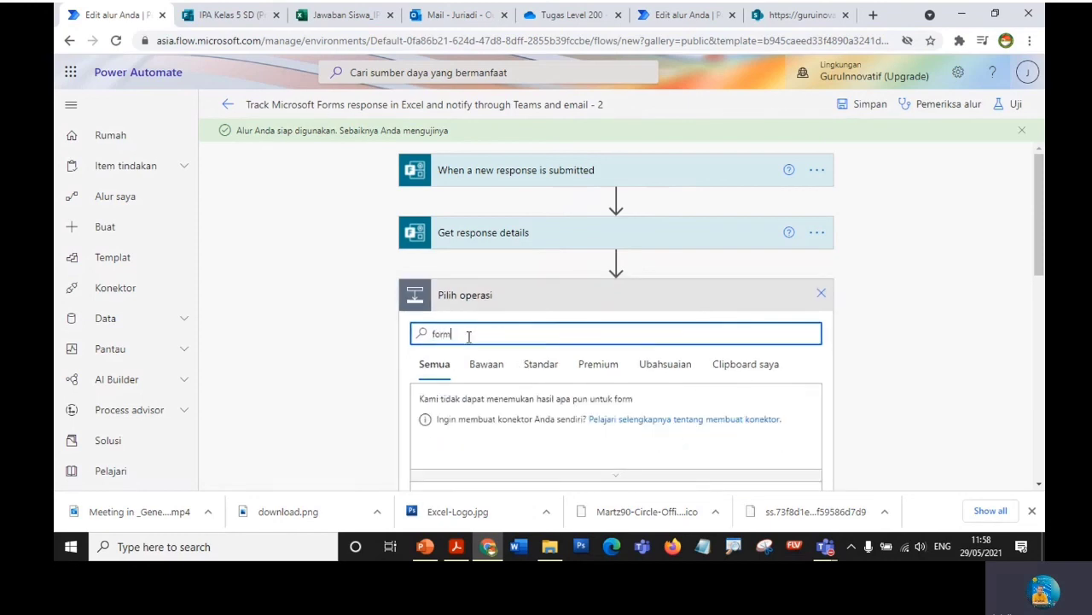
text(s)
click(440, 416)
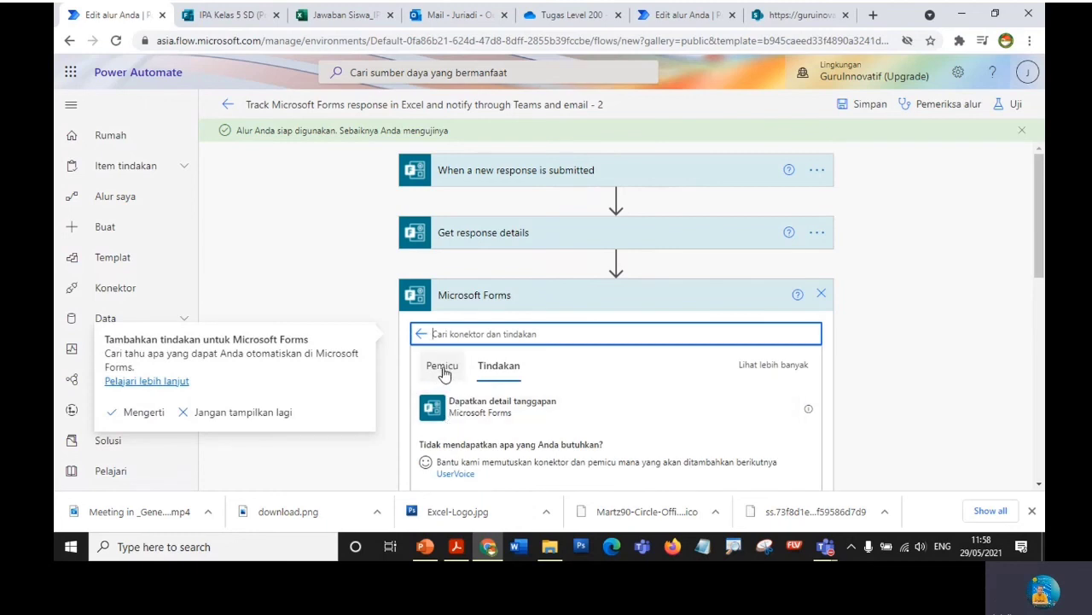
click(442, 367)
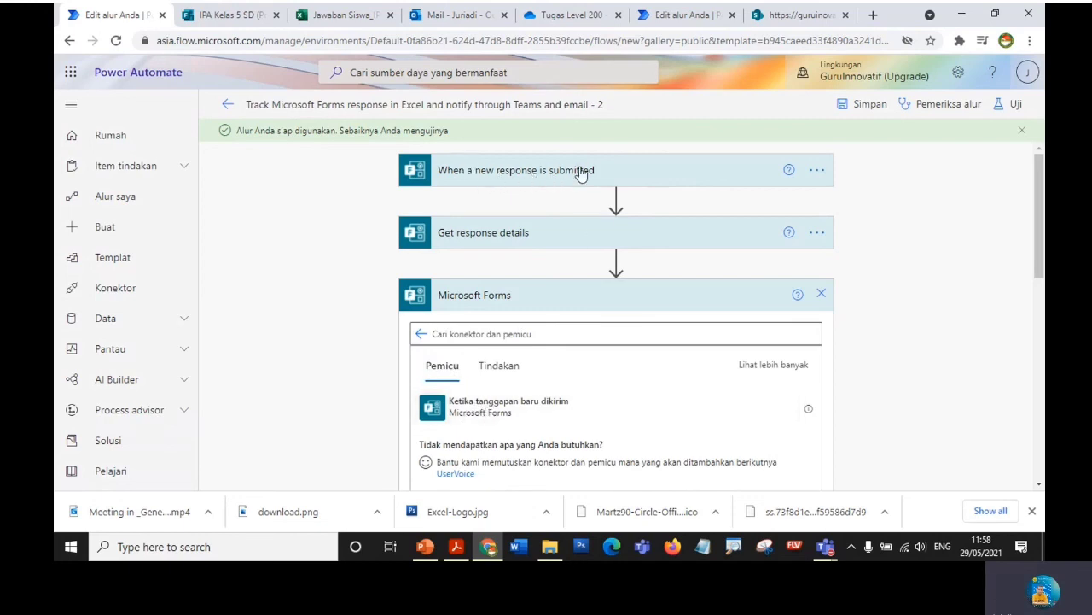
click(461, 411)
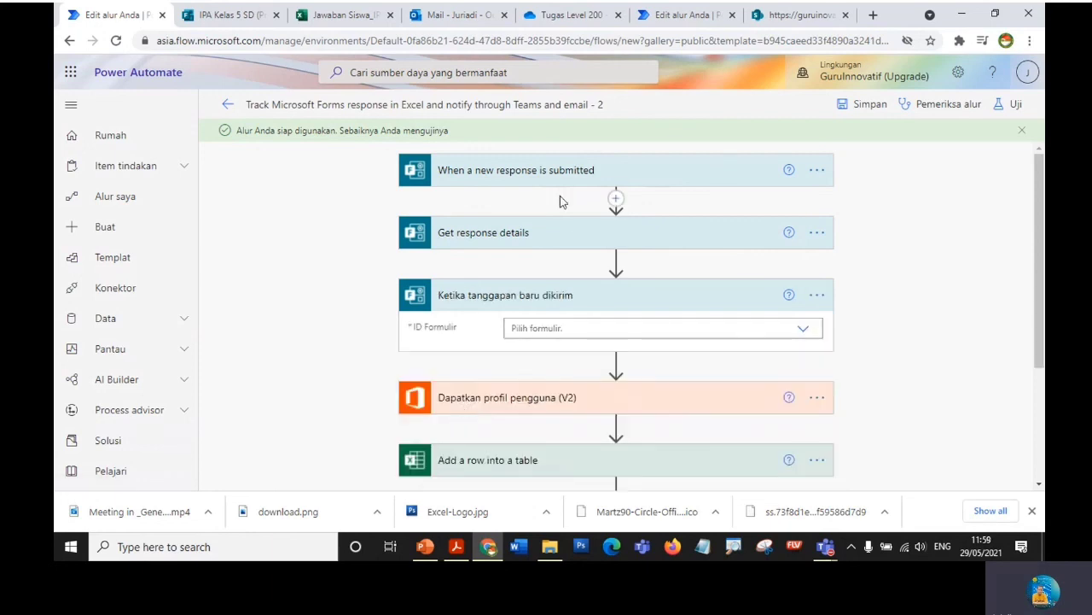
click(805, 333)
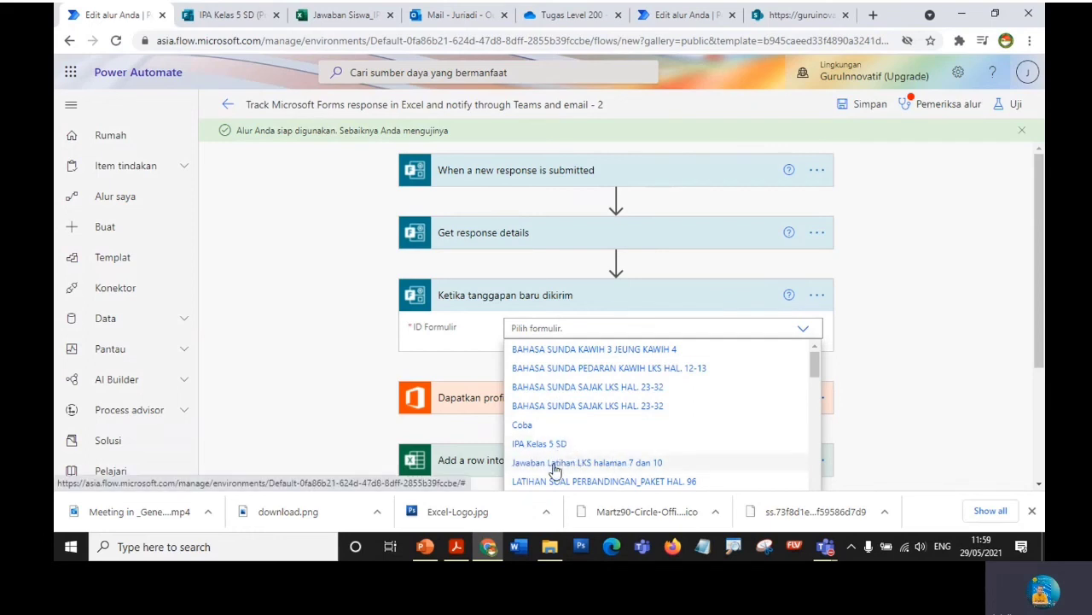
click(330, 353)
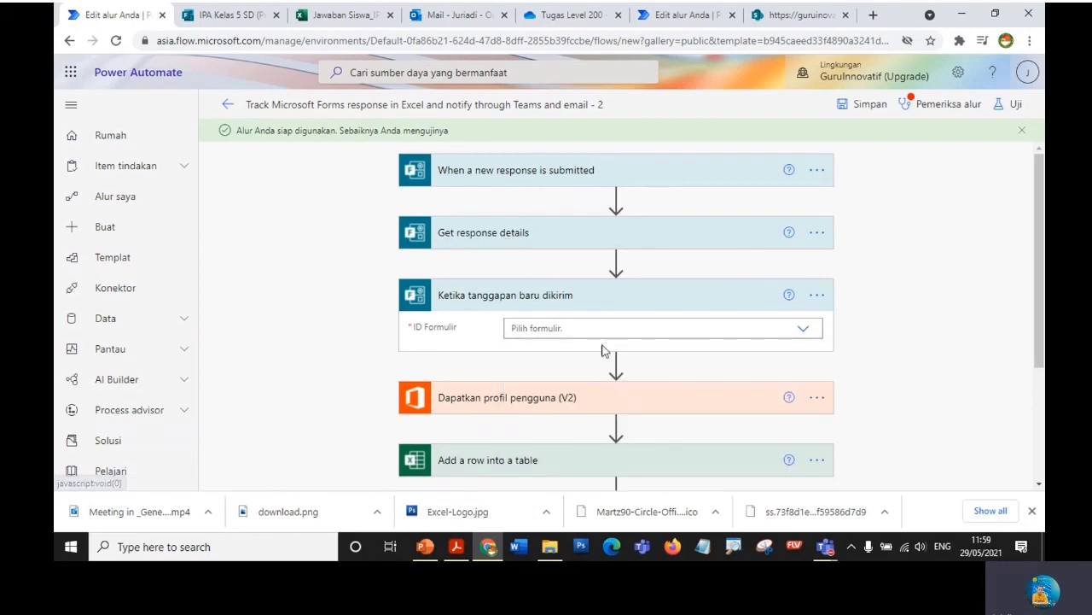
- Insert the Microsoft Forms action "Dapatkan detail tanggapan" between "Ketika tanggapan baru dikirim" and "Dapatkan profil pengguna (V2)"
click(617, 365)
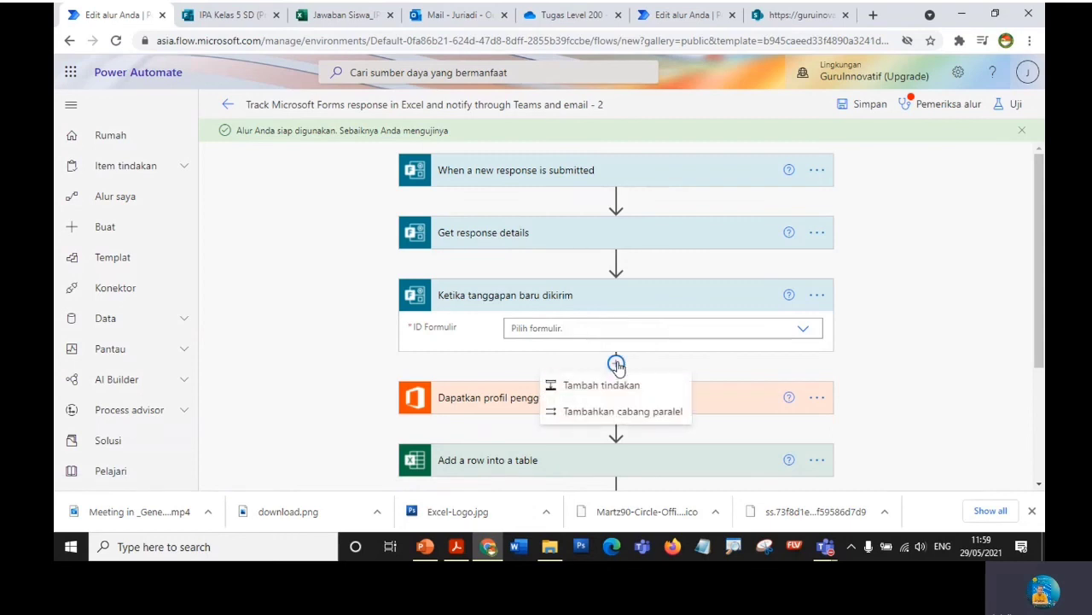
click(602, 386)
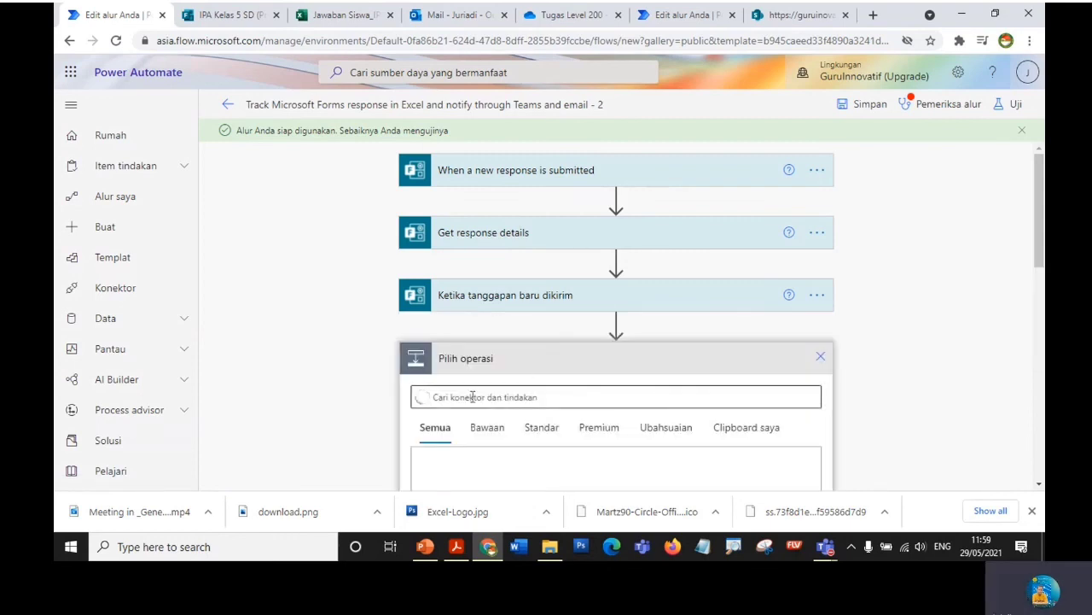
click(466, 398)
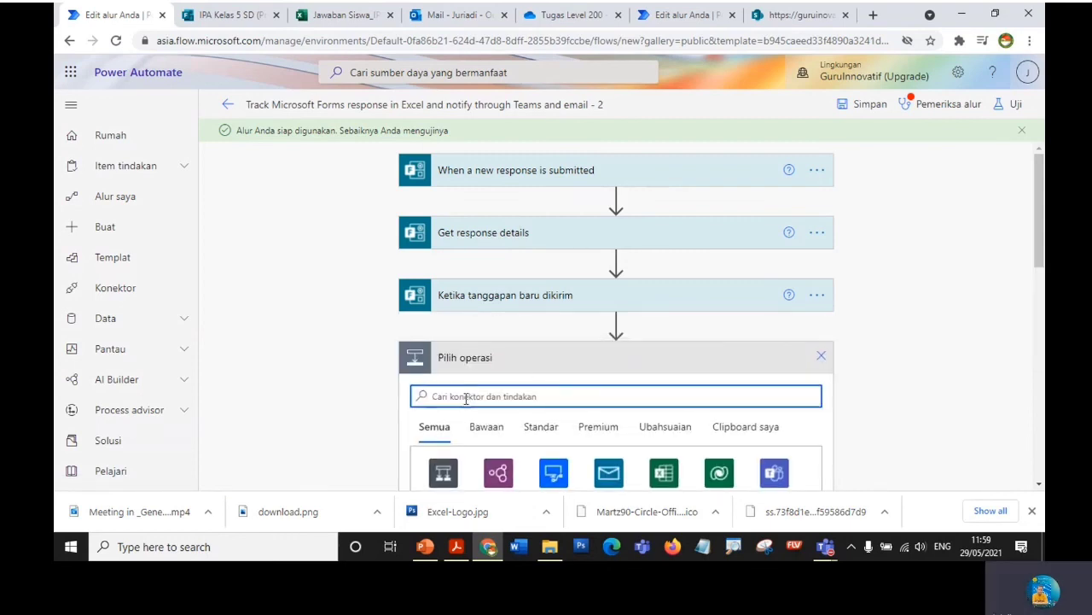
text(forms)
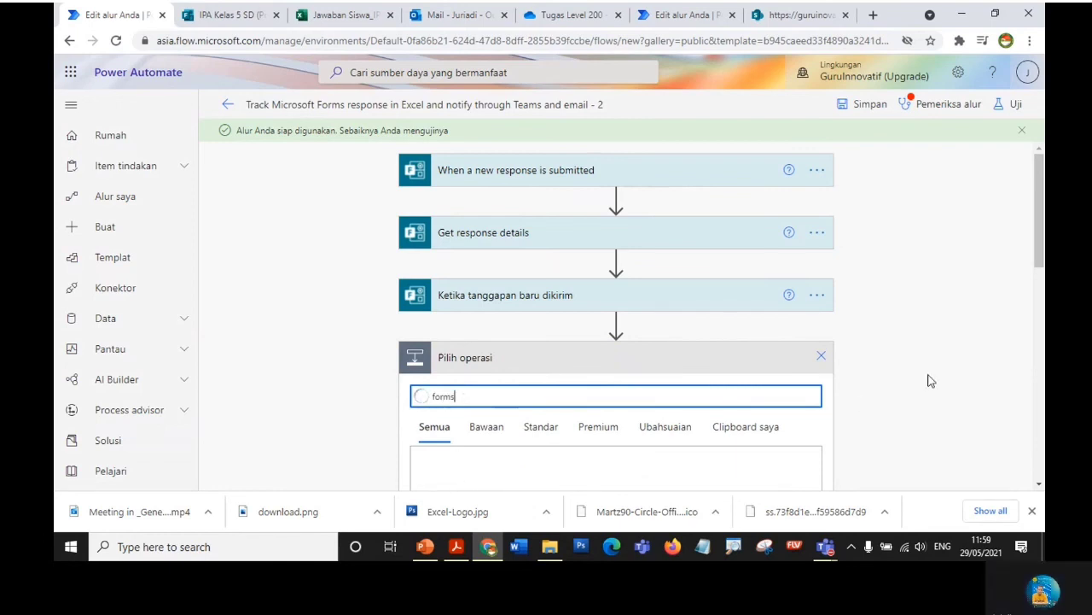
drag(1040, 247, 1040, 291)
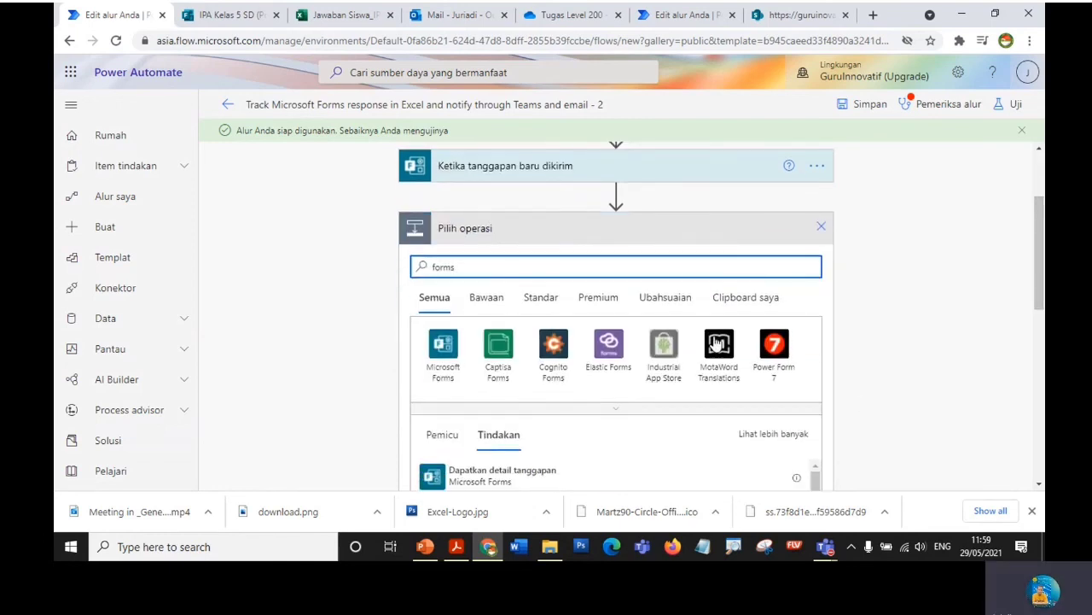
click(440, 350)
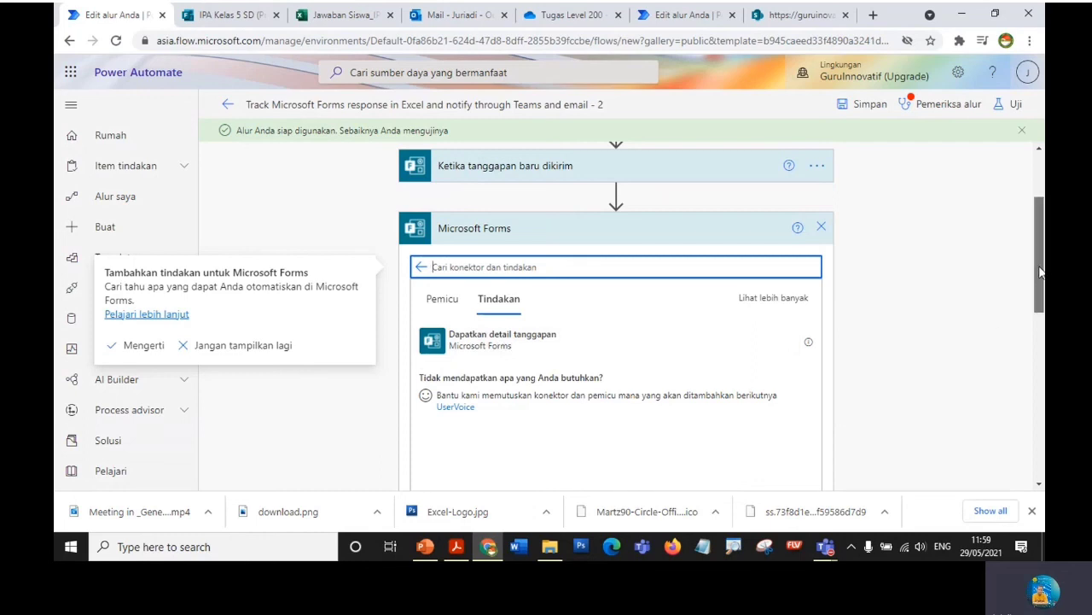
scroll(1041, 272, up, 1)
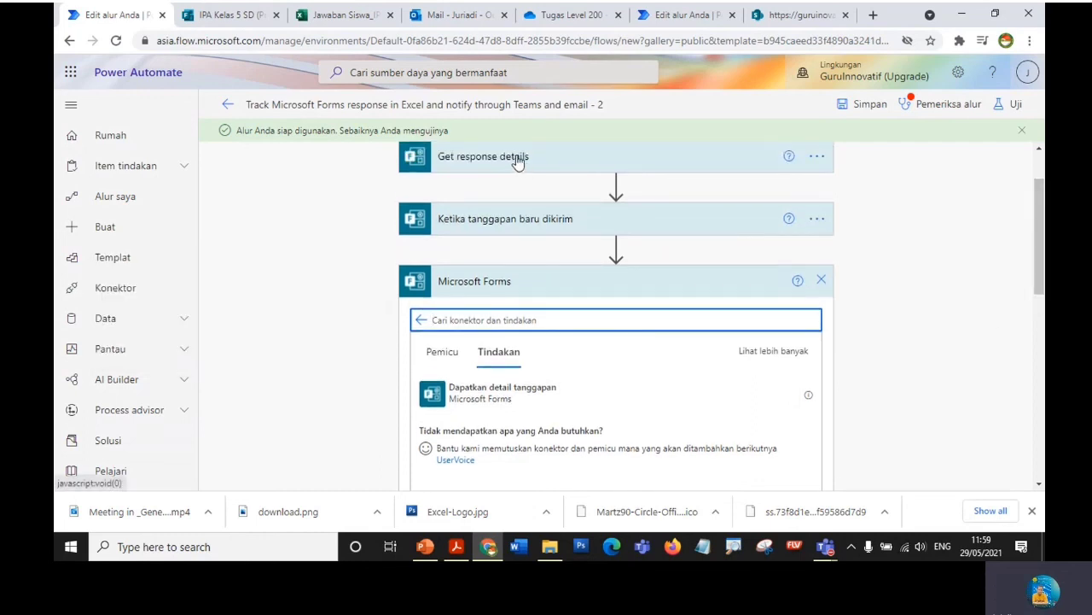
click(480, 394)
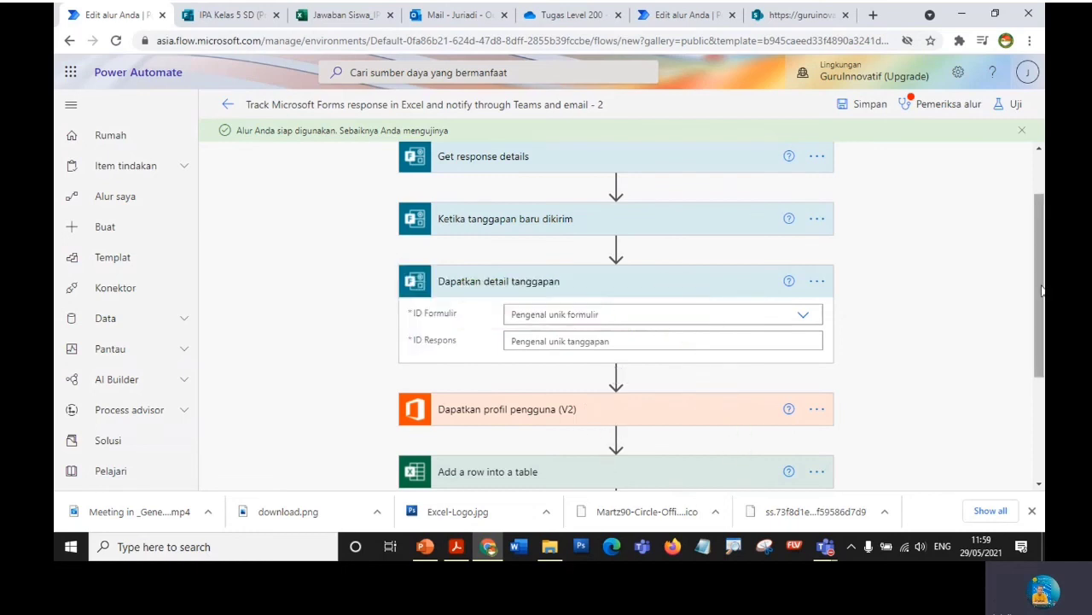
drag(1042, 290, 1040, 256)
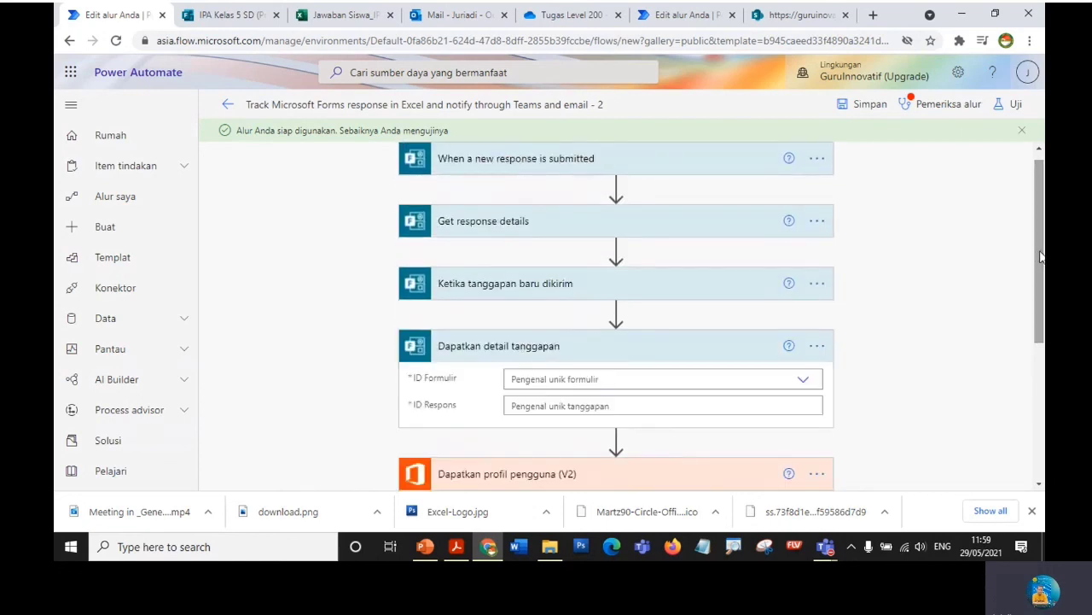